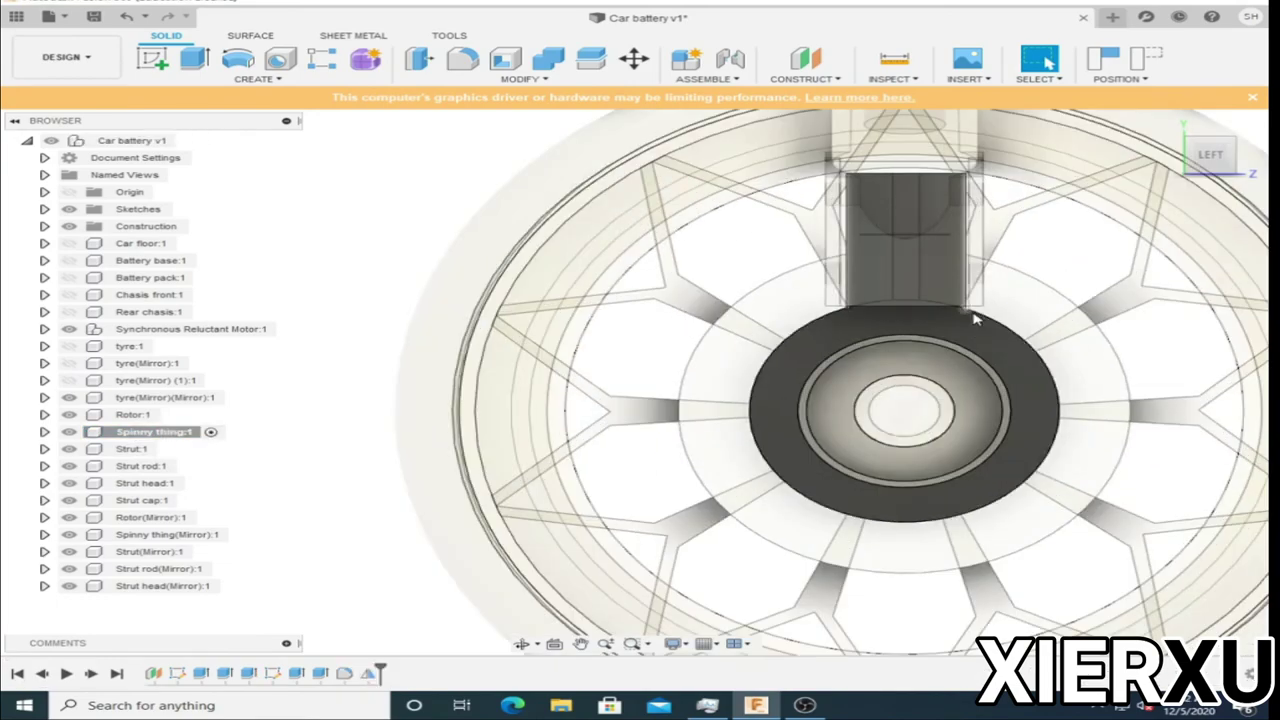
Draw a 2-point rectangle on the Spinny thing's hub face.
key(r)
click(708, 380)
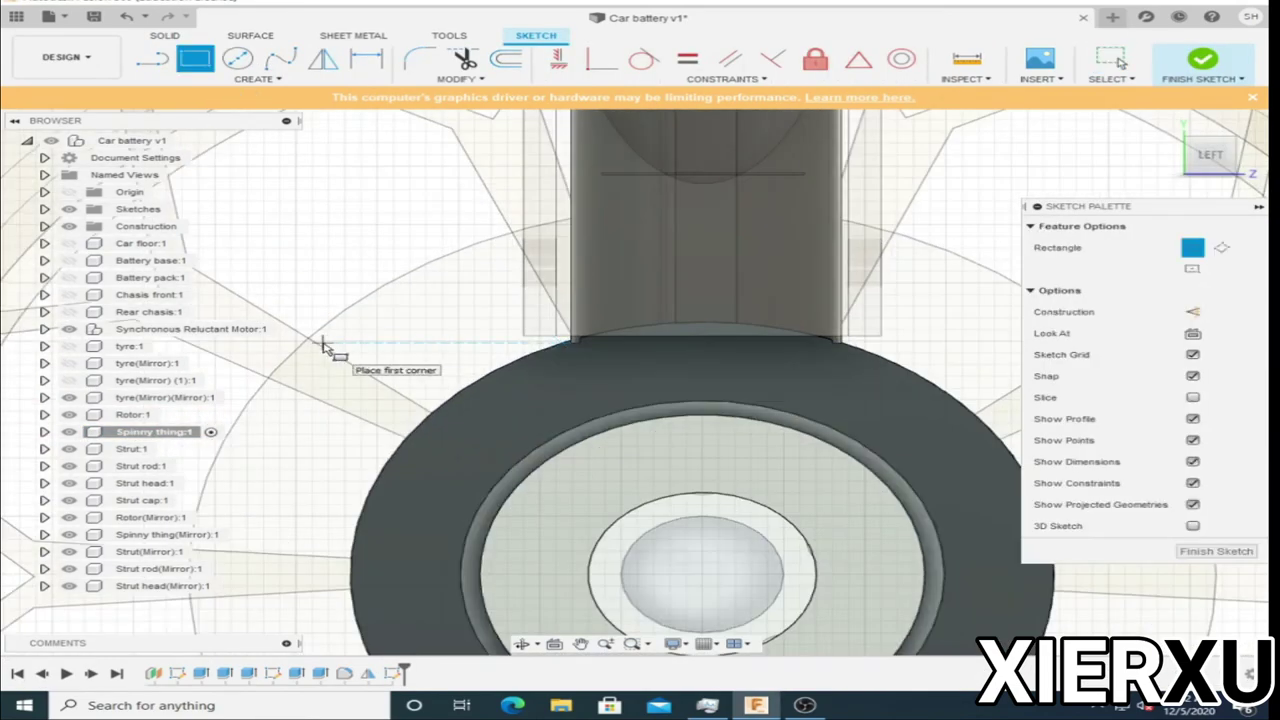
scroll(322, 345, down, 5)
click(270, 345)
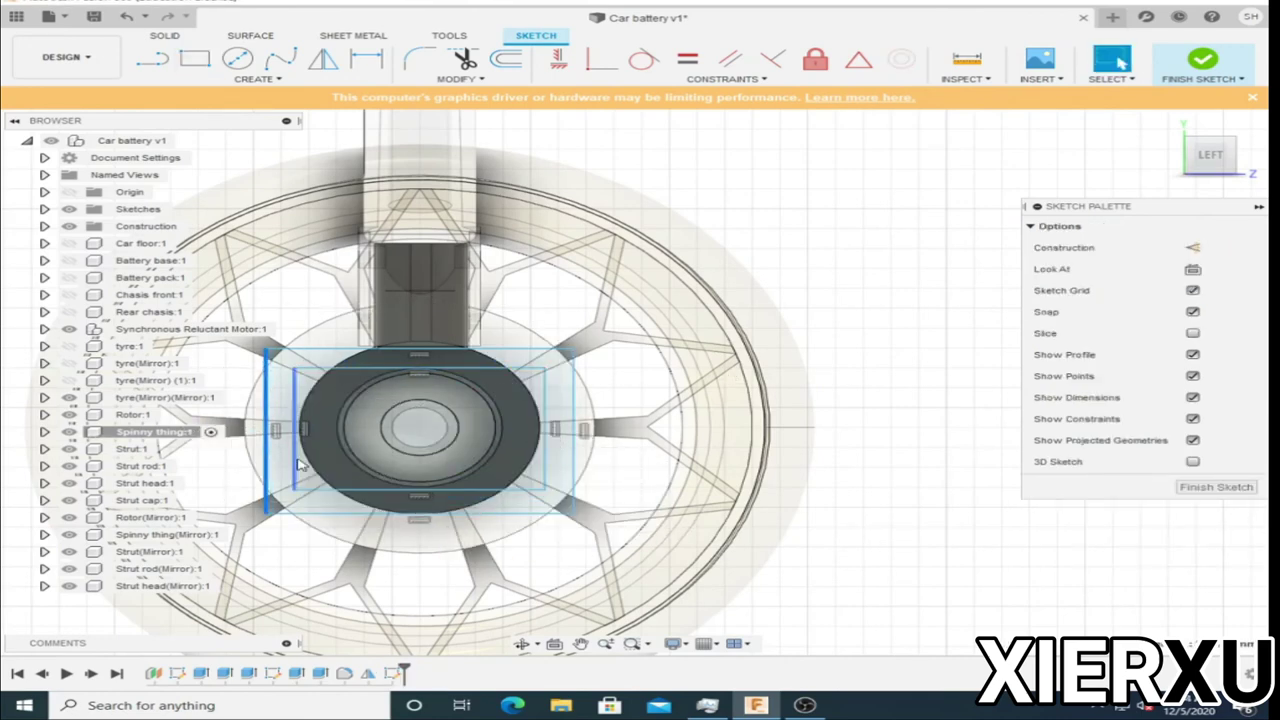
scroll(313, 508, down, 2)
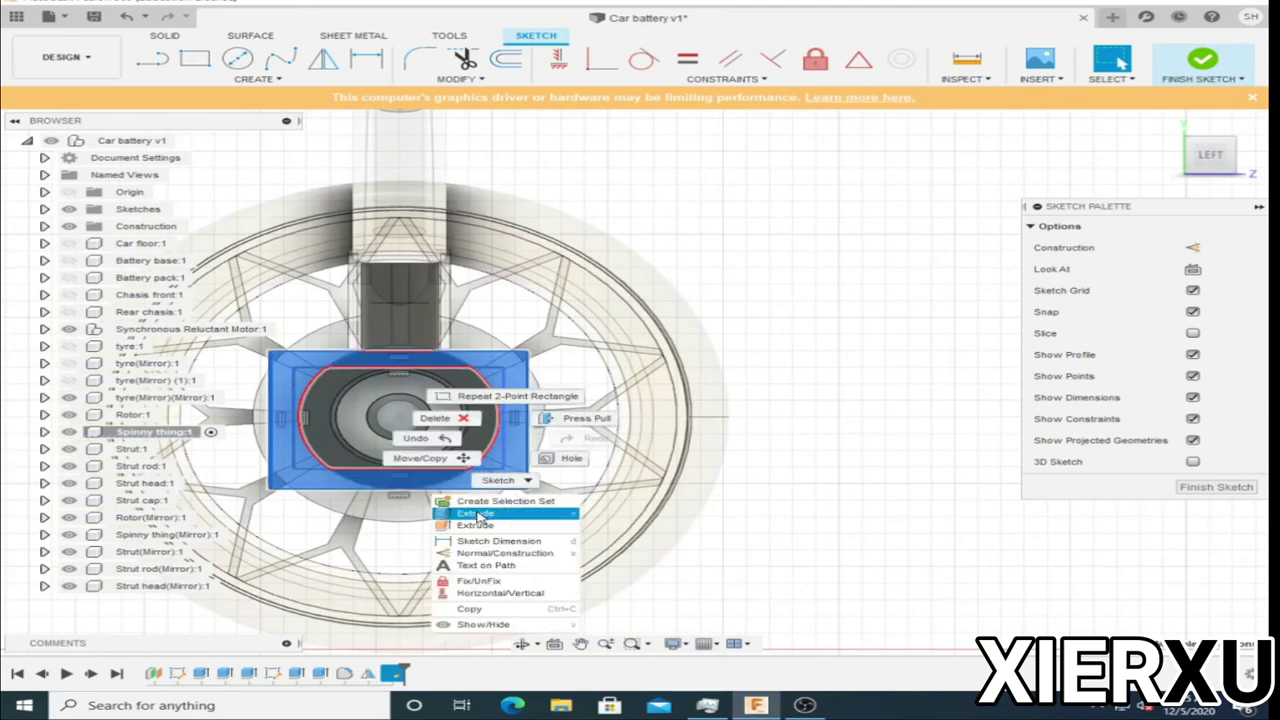
Cancel the trial extrusion, select the Spinny thing component and switch to a side view.
click(477, 515)
key(Escape)
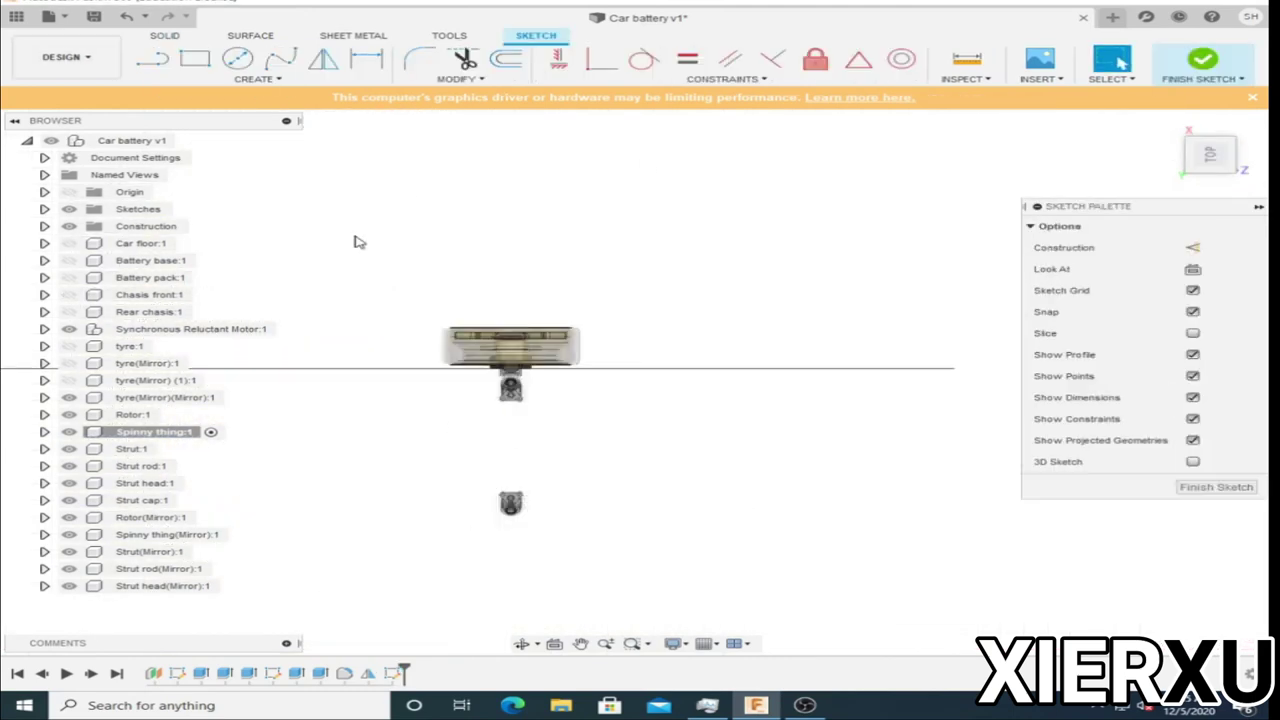
click(105, 431)
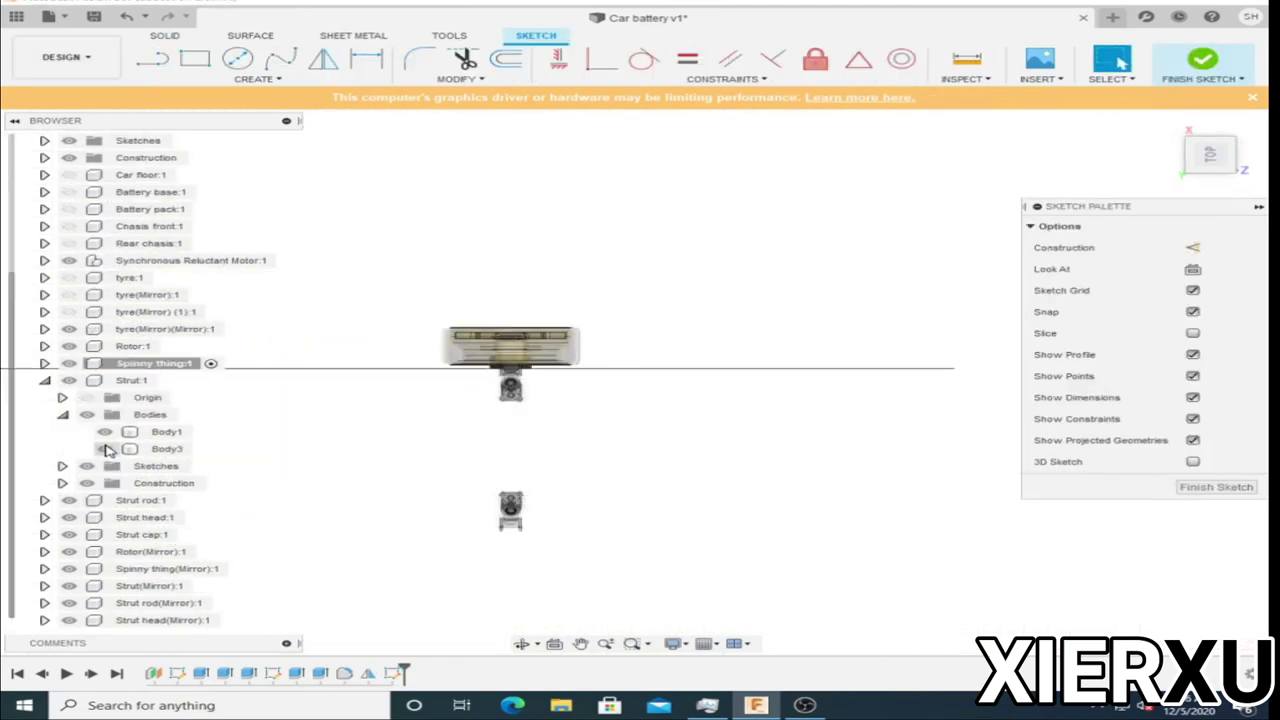
click(1224, 174)
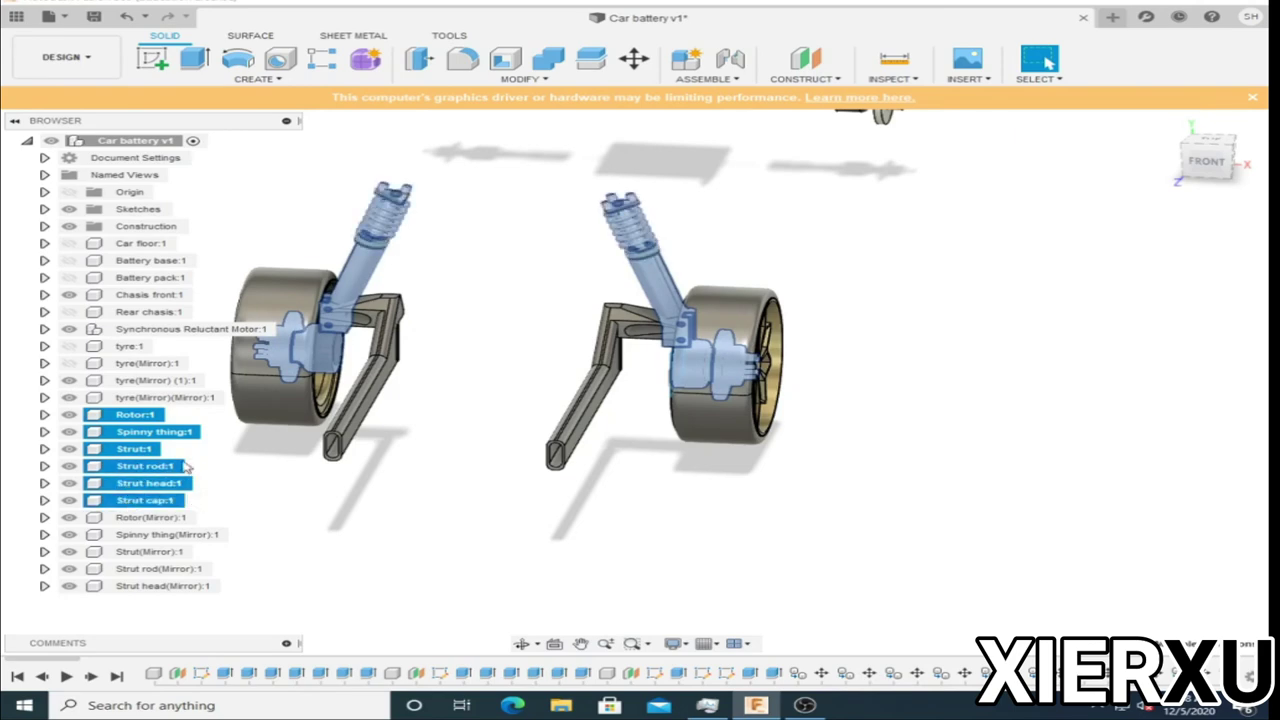
Move the eight wheel and strut components 700 mm along Z.
key(m)
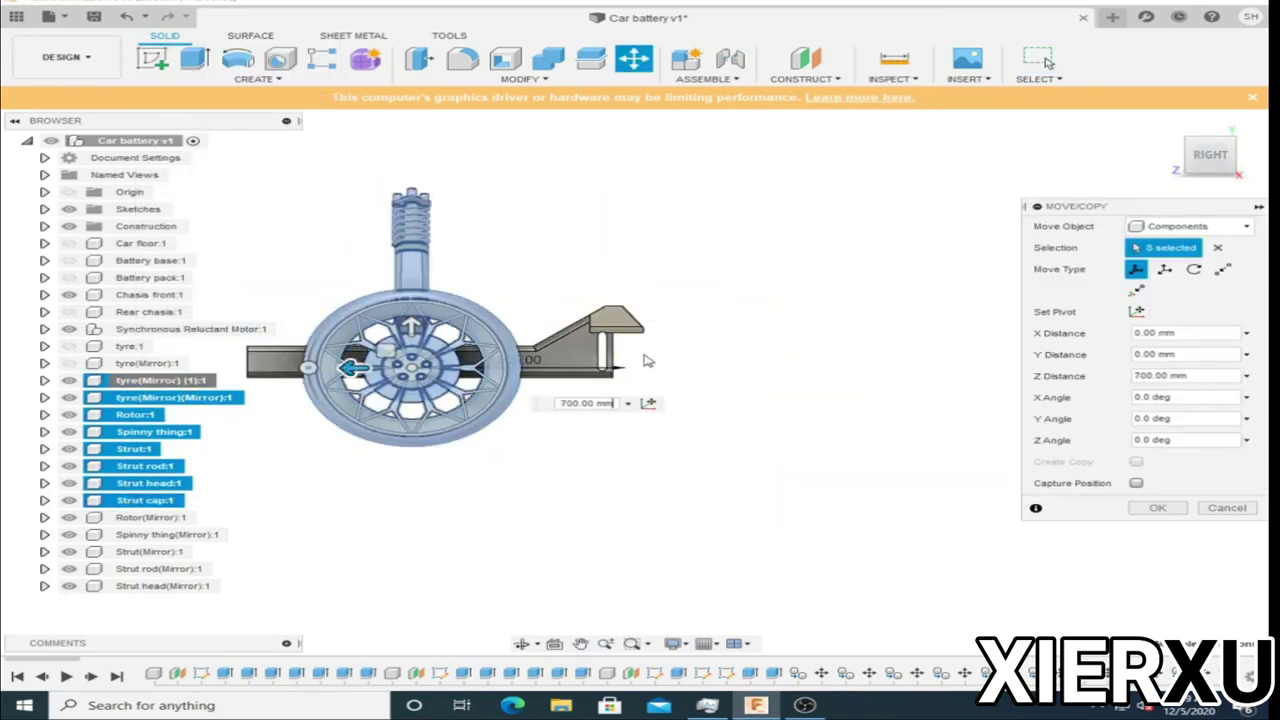
click(1160, 509)
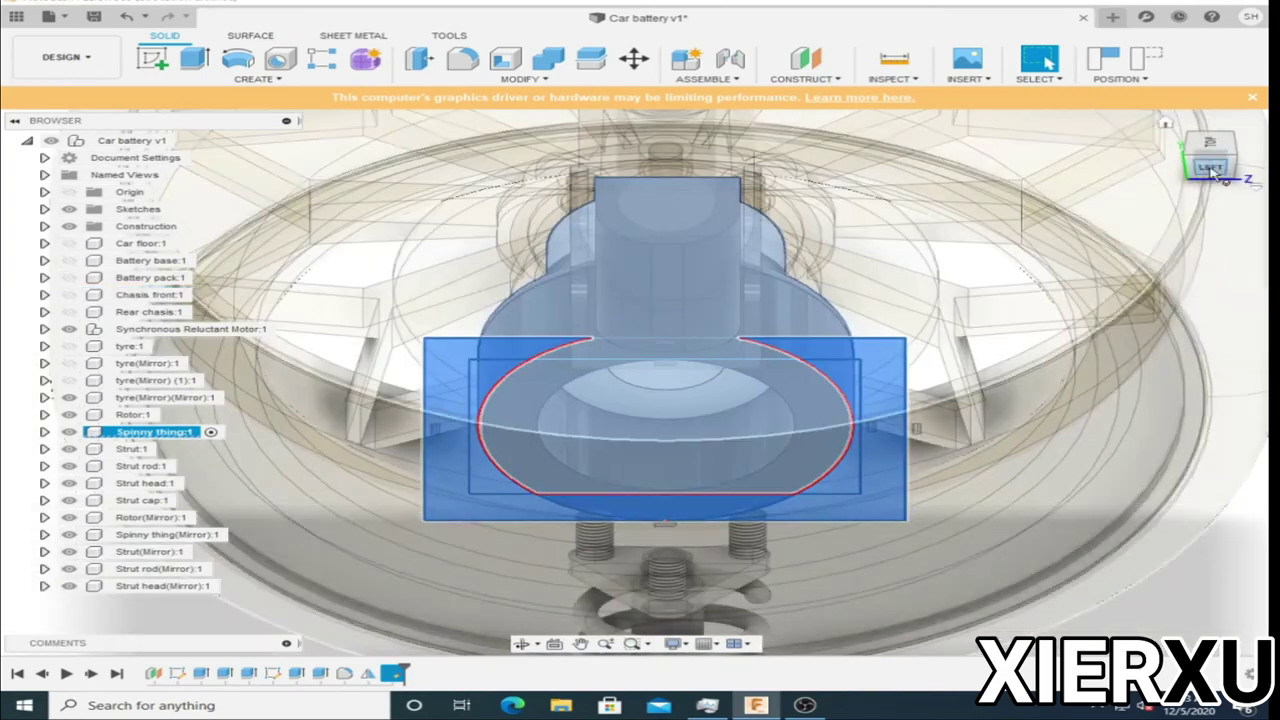
Extrude the rectangle profiles around the hub 75 mm as a new body.
click(1211, 168)
click(745, 368)
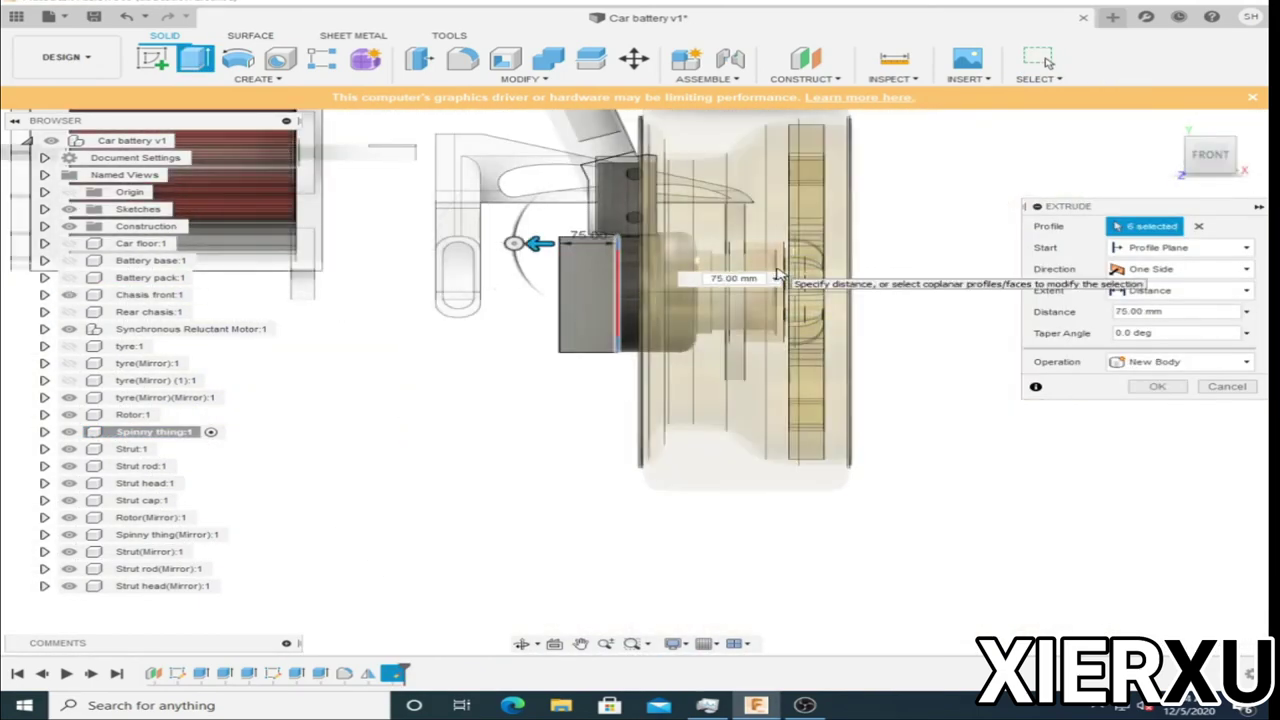
click(1185, 361)
click(1150, 380)
Join a 75 mm extrusion of the top and bottom strips to the block.
shift+middle_drag(700, 300, 850, 320)
click(1232, 388)
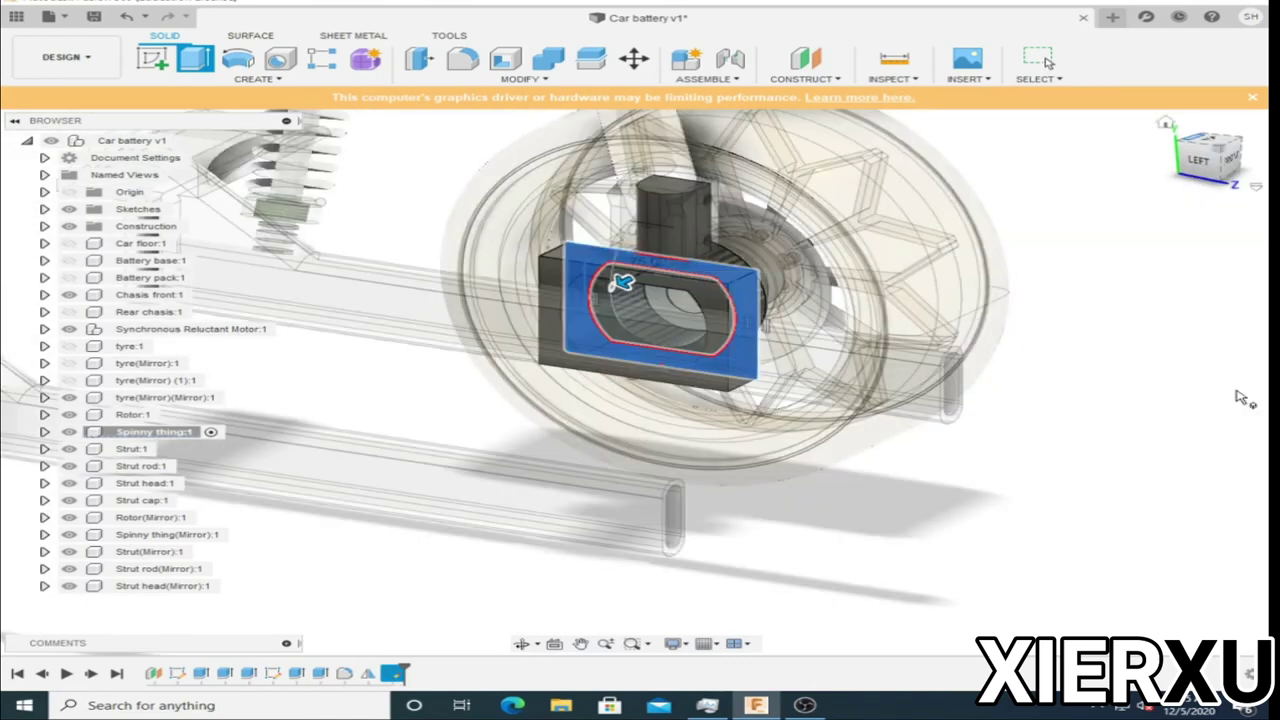
click(1205, 160)
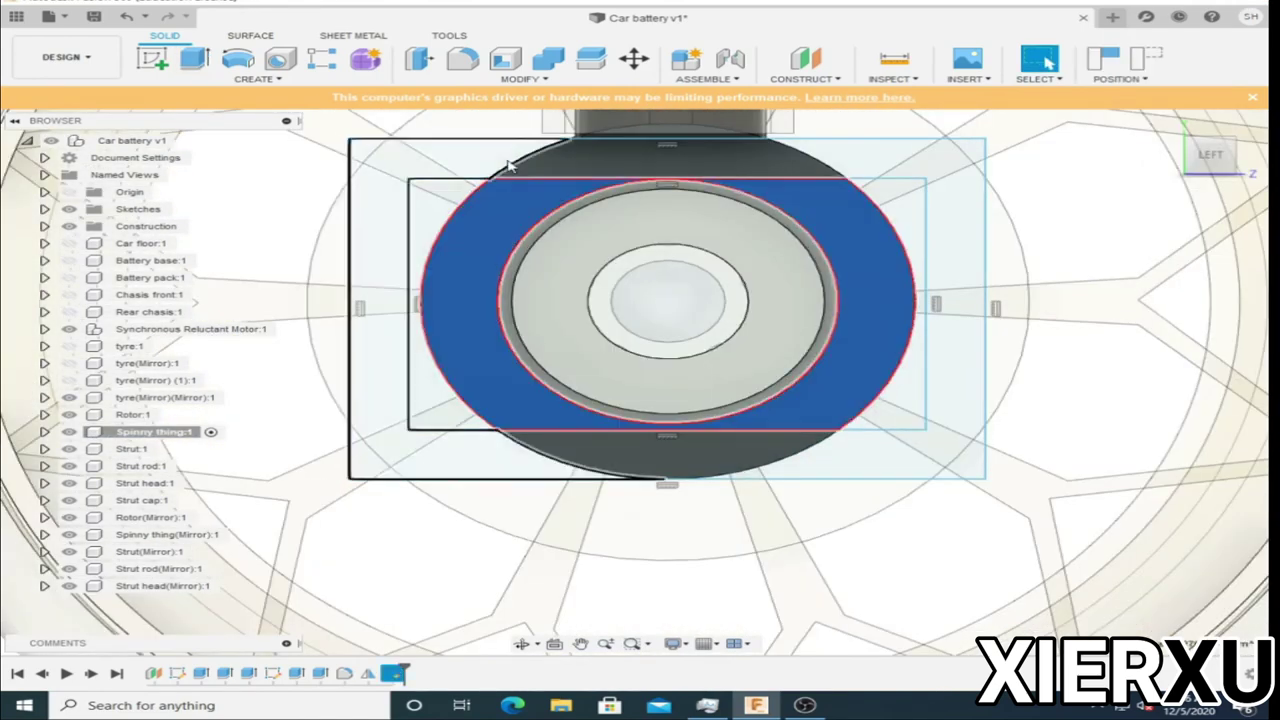
click(708, 470)
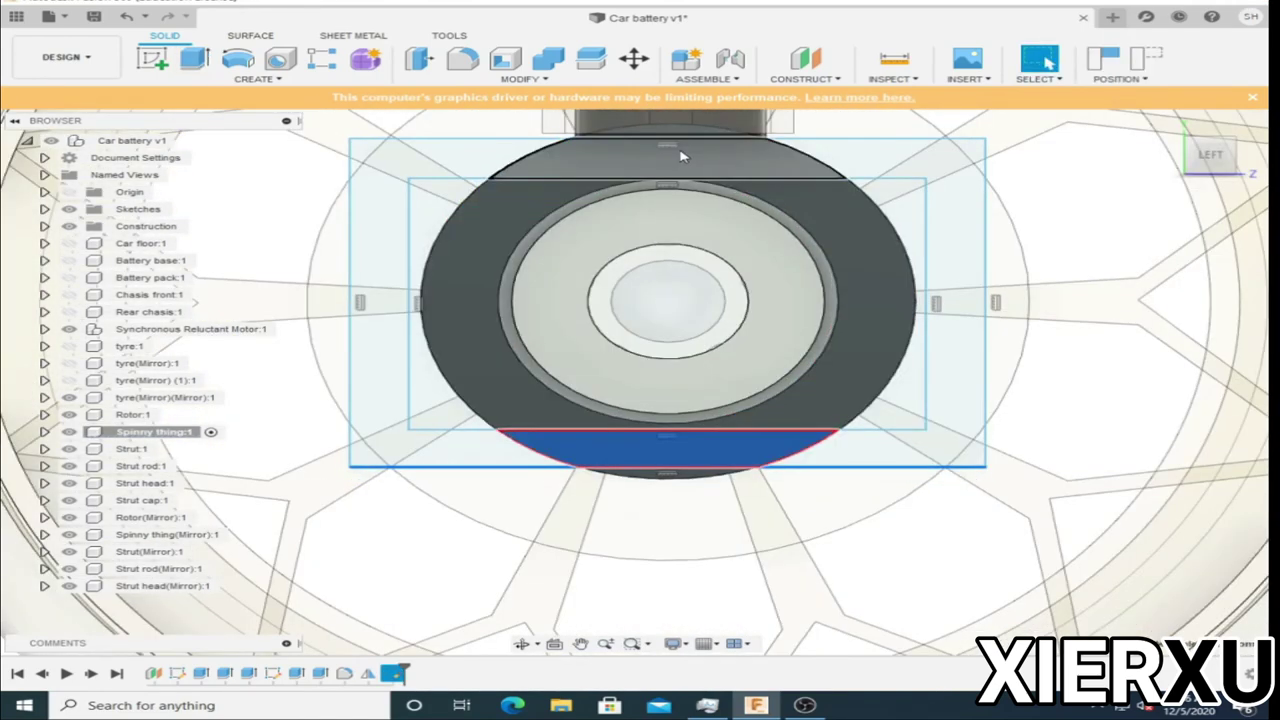
click(728, 163)
key(e)
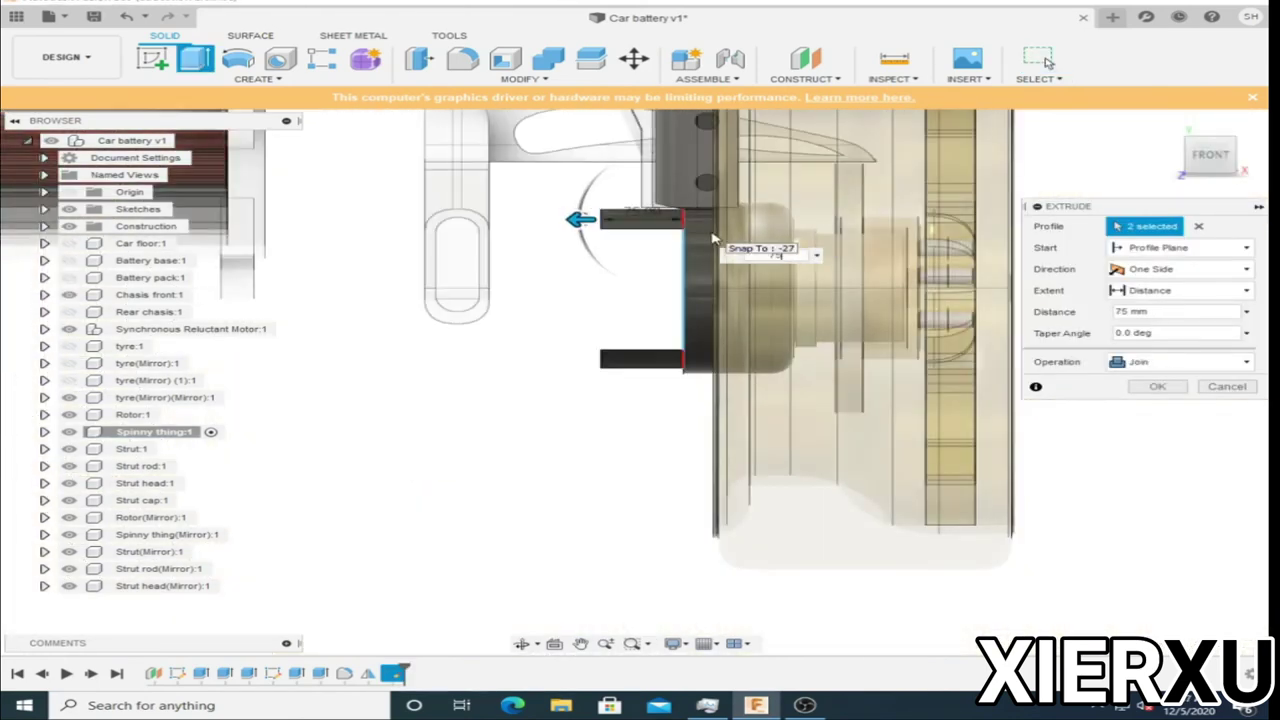
click(1158, 388)
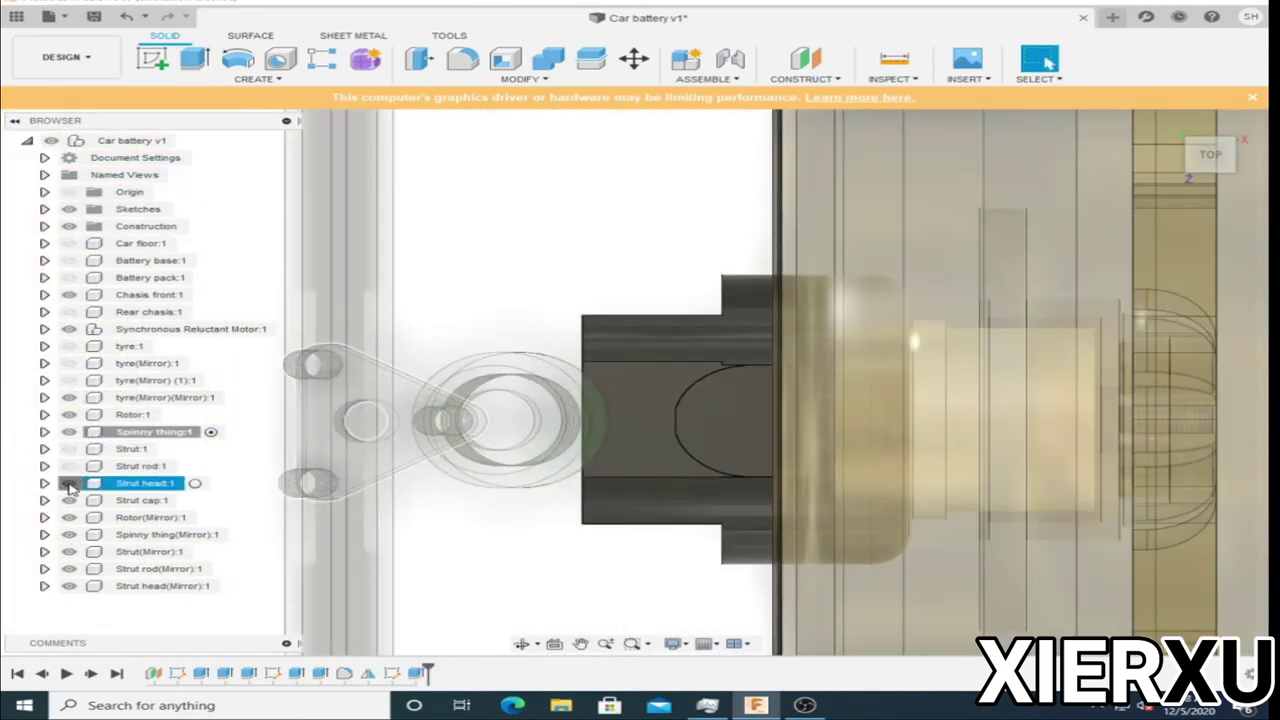
Sketch a circle on the mount's top face and finish the sketch.
key(c)
click(658, 392)
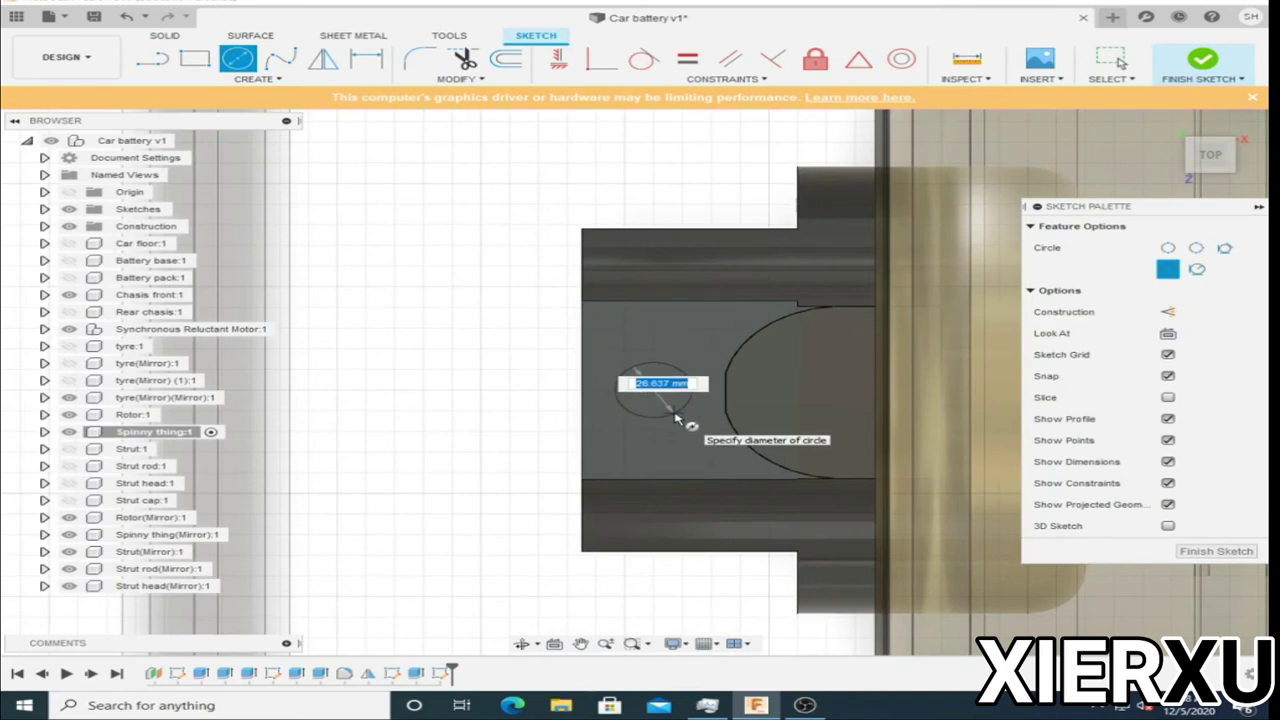
key(Escape)
click(678, 508)
key(Escape)
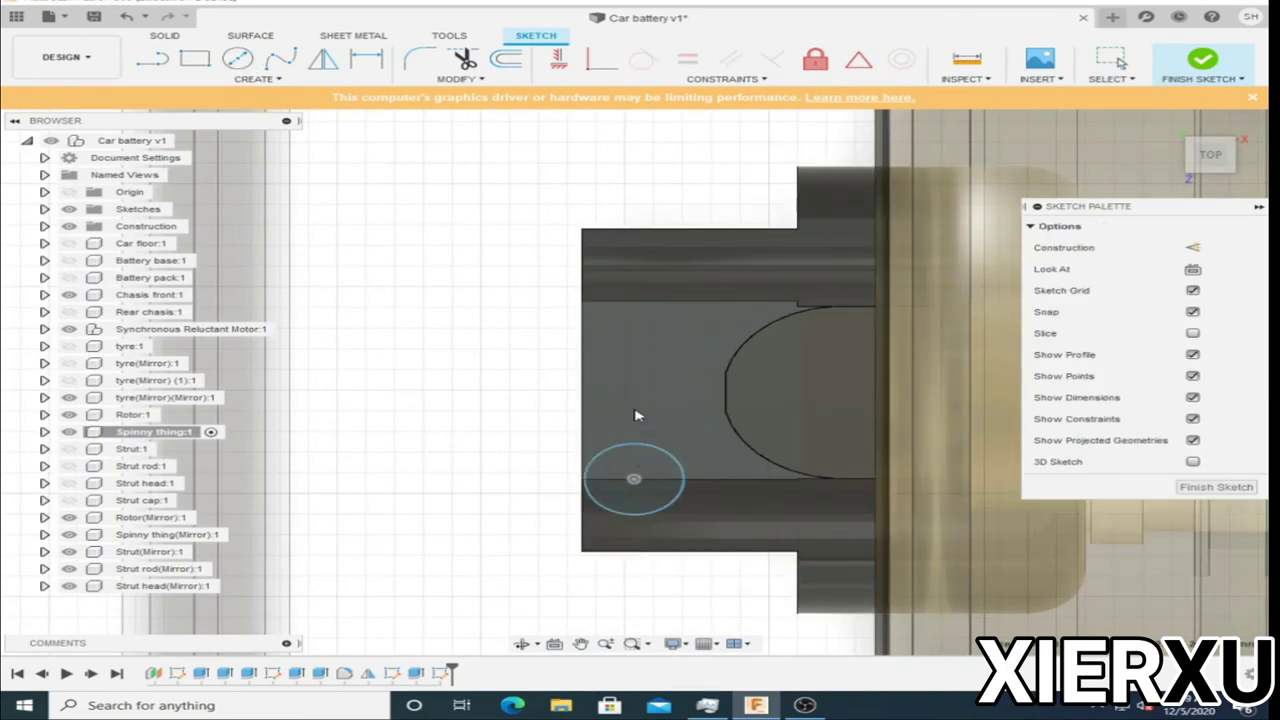
key(m)
key(c)
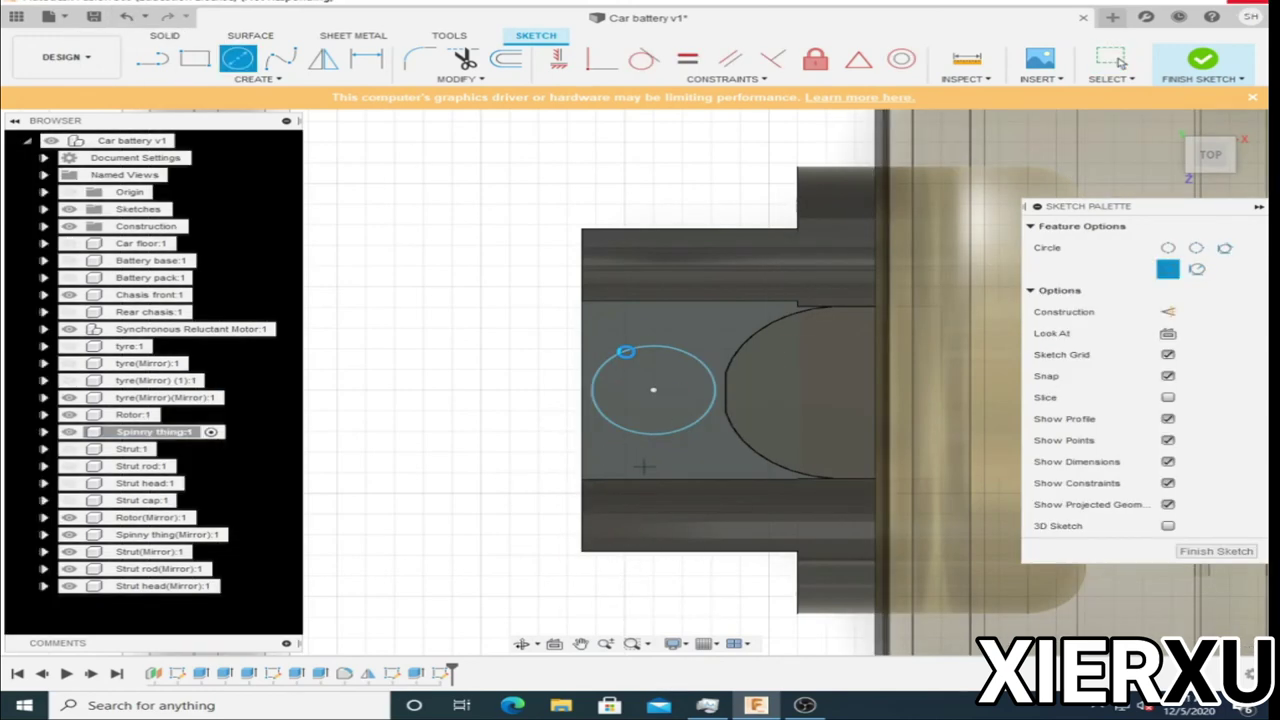
click(790, 327)
Extrude-cut the circle profile 10 mm deep into the mount.
click(651, 449)
key(e)
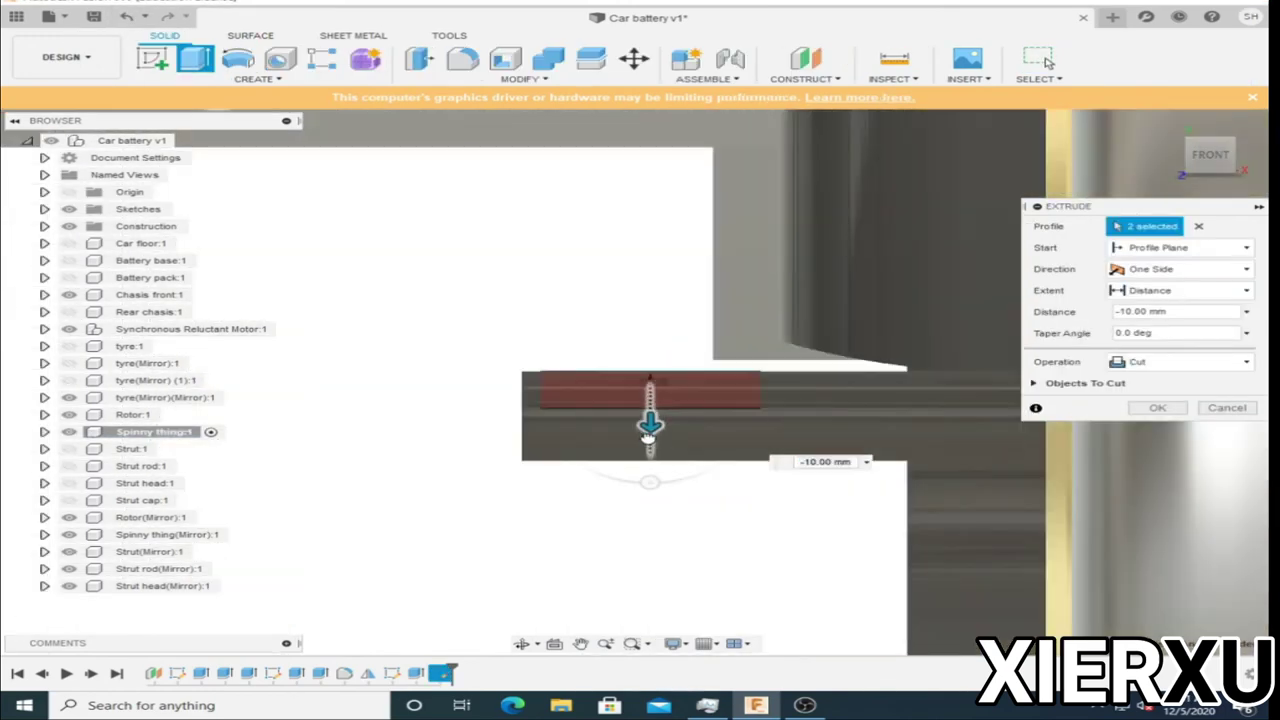
key(Return)
click(63, 363)
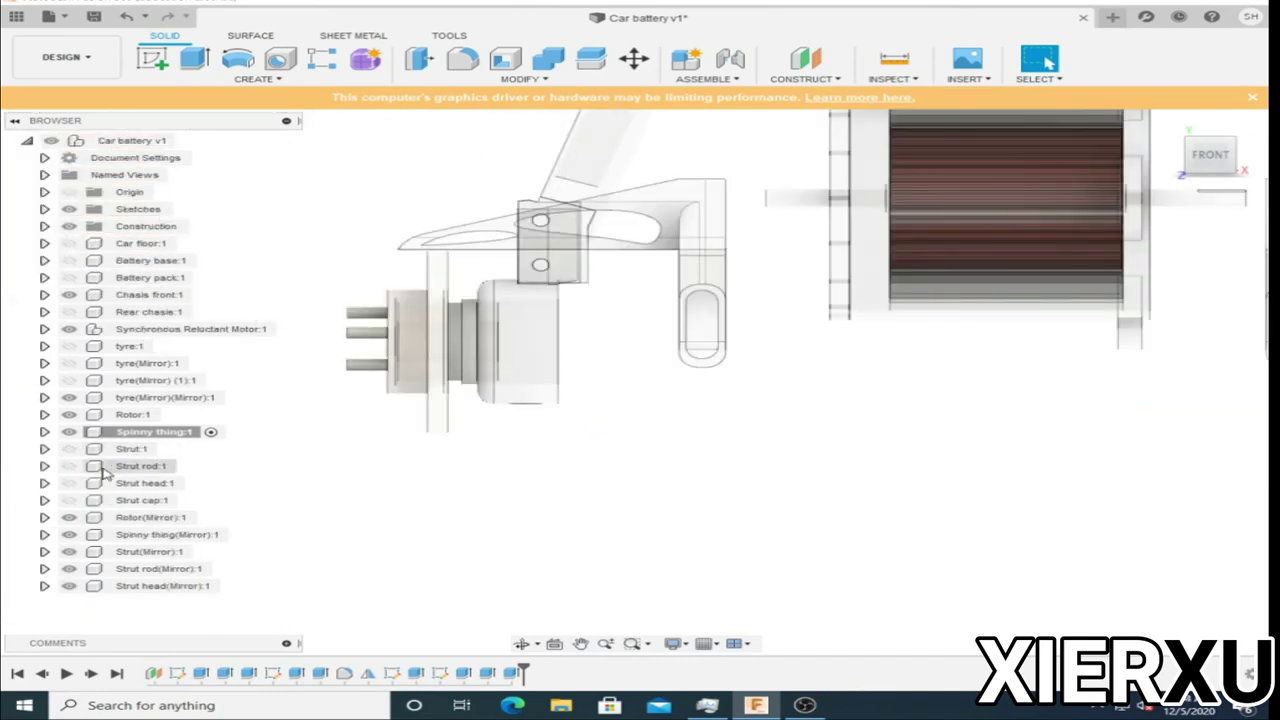
Select the Spinny thing's body in the browser for moving.
click(112, 451)
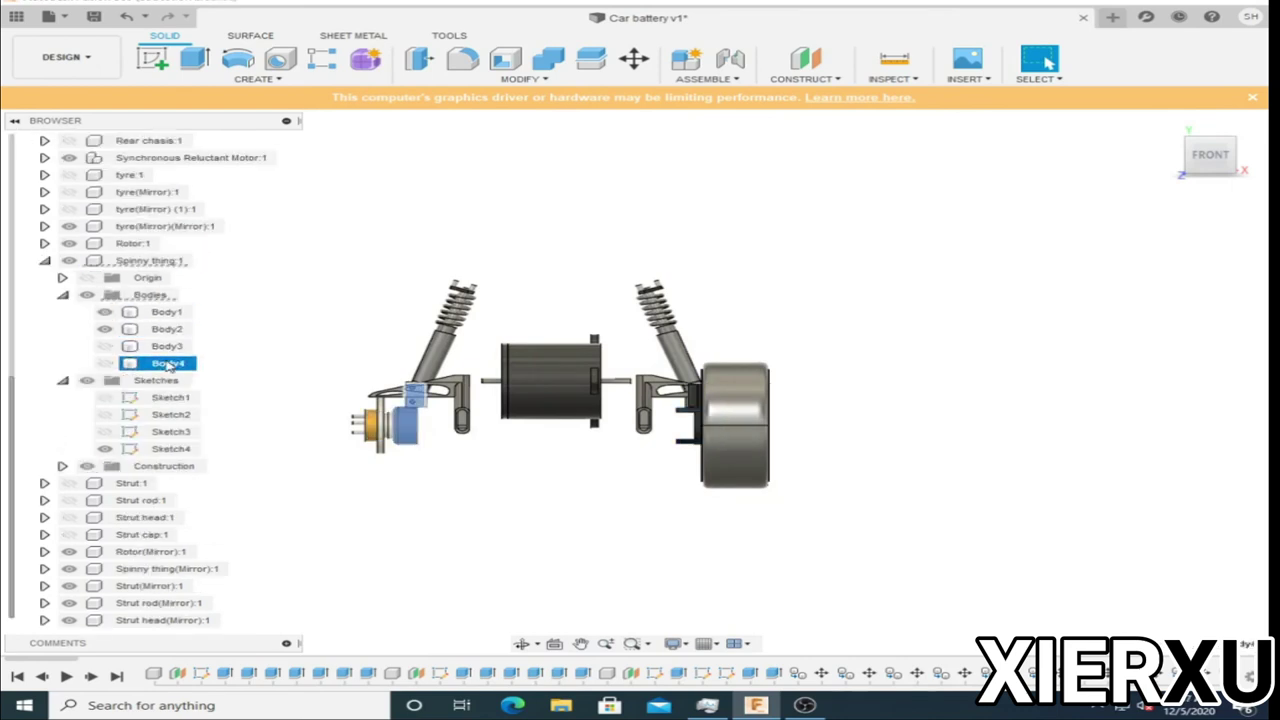
click(170, 331)
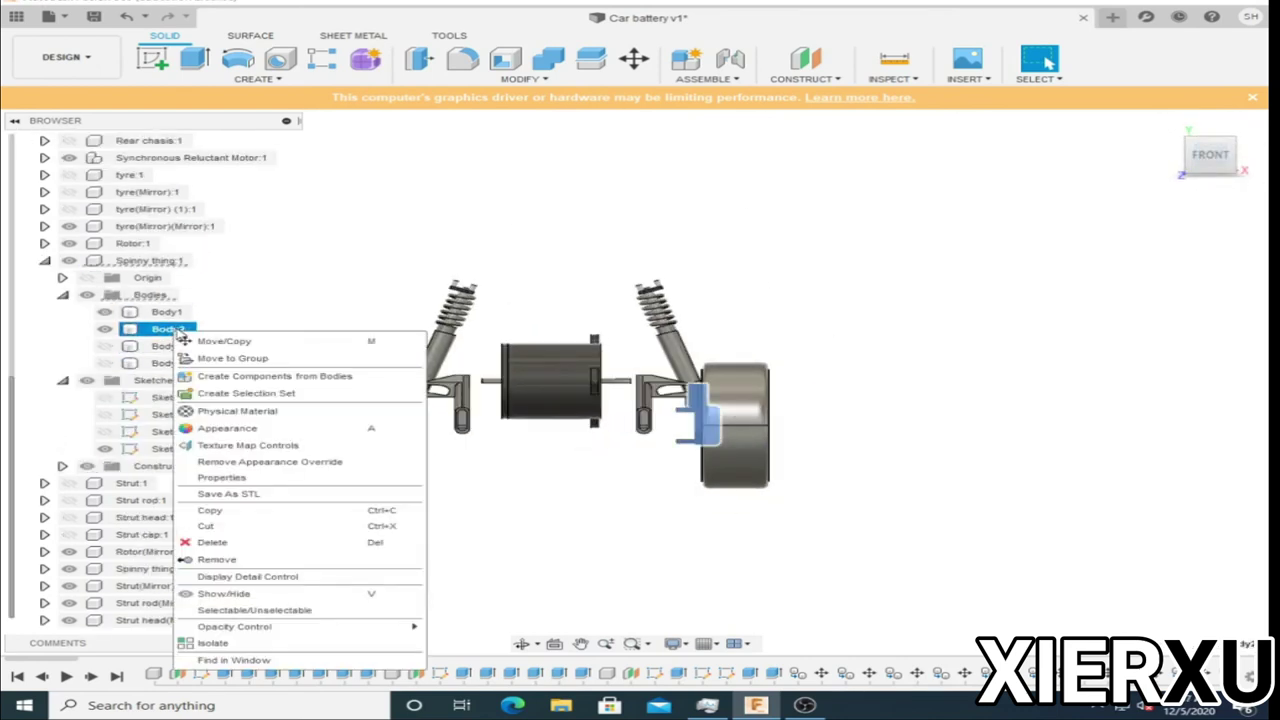
key(Escape)
click(168, 363)
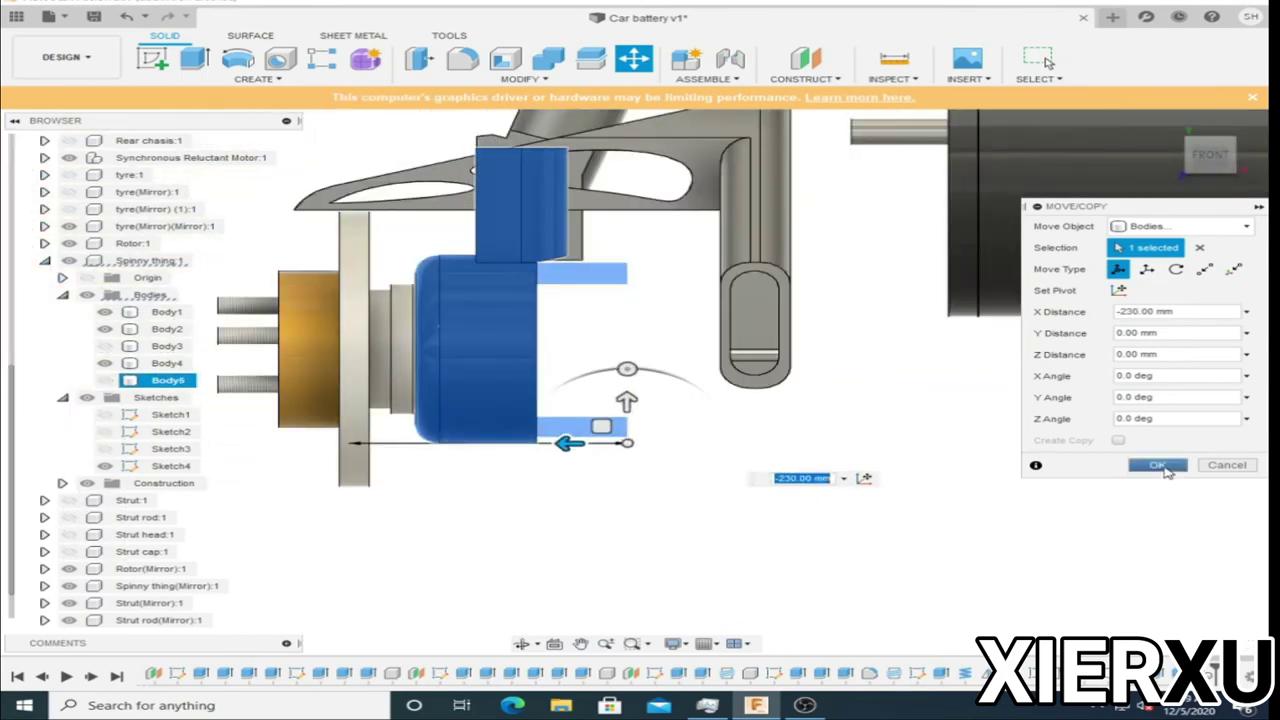
Move the body -225 mm along X and about 216 mm along Z.
click(1160, 466)
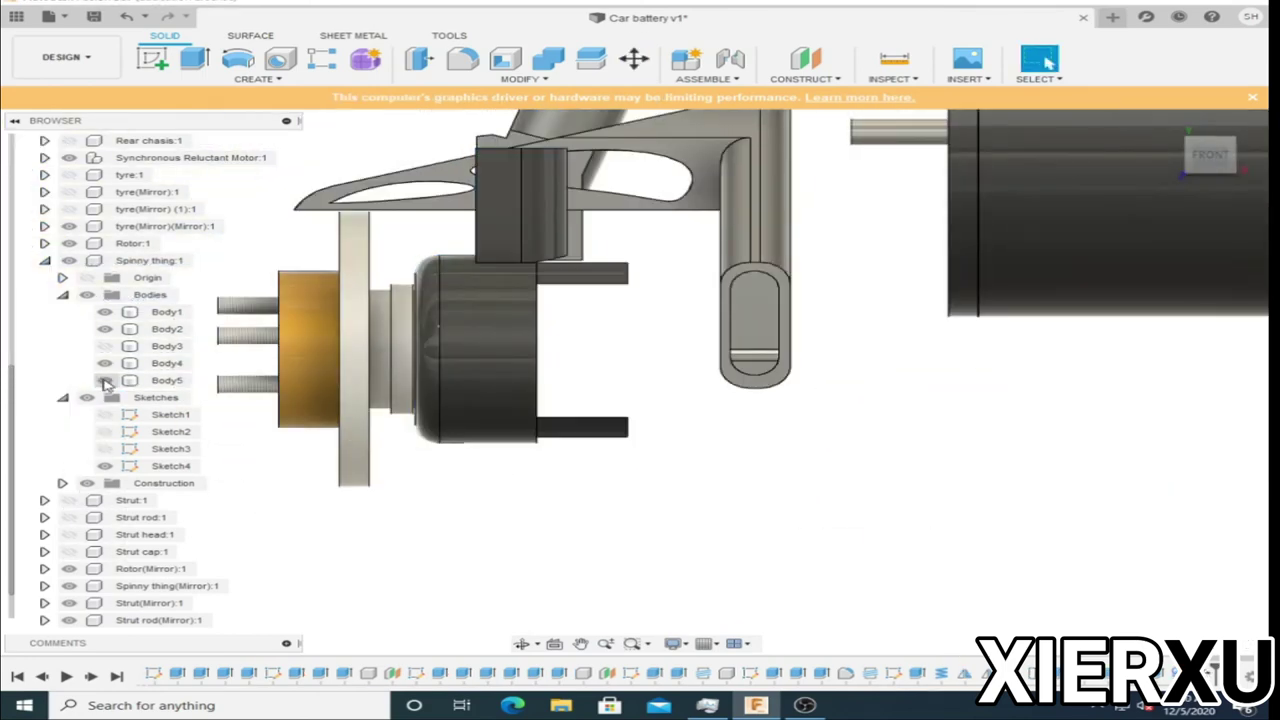
scroll(451, 468, up, 4)
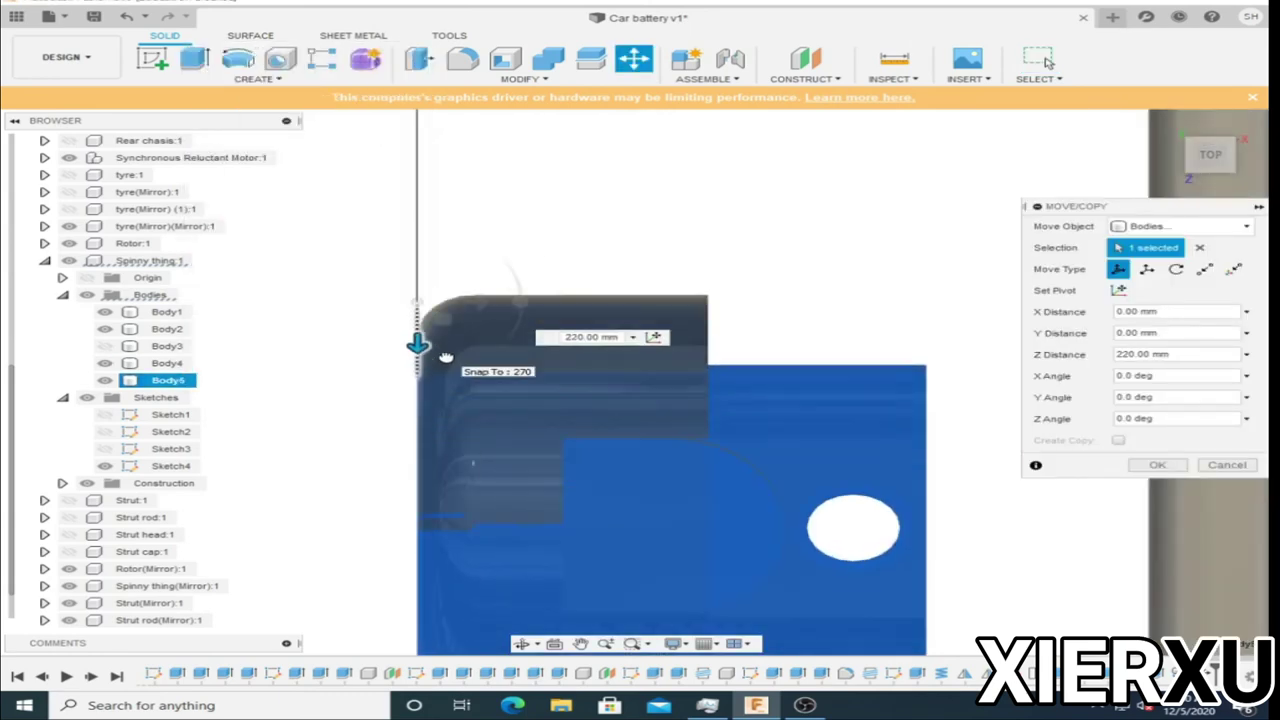
scroll(417, 343, up, 4)
scroll(417, 214, up, 3)
scroll(597, 188, down, 5)
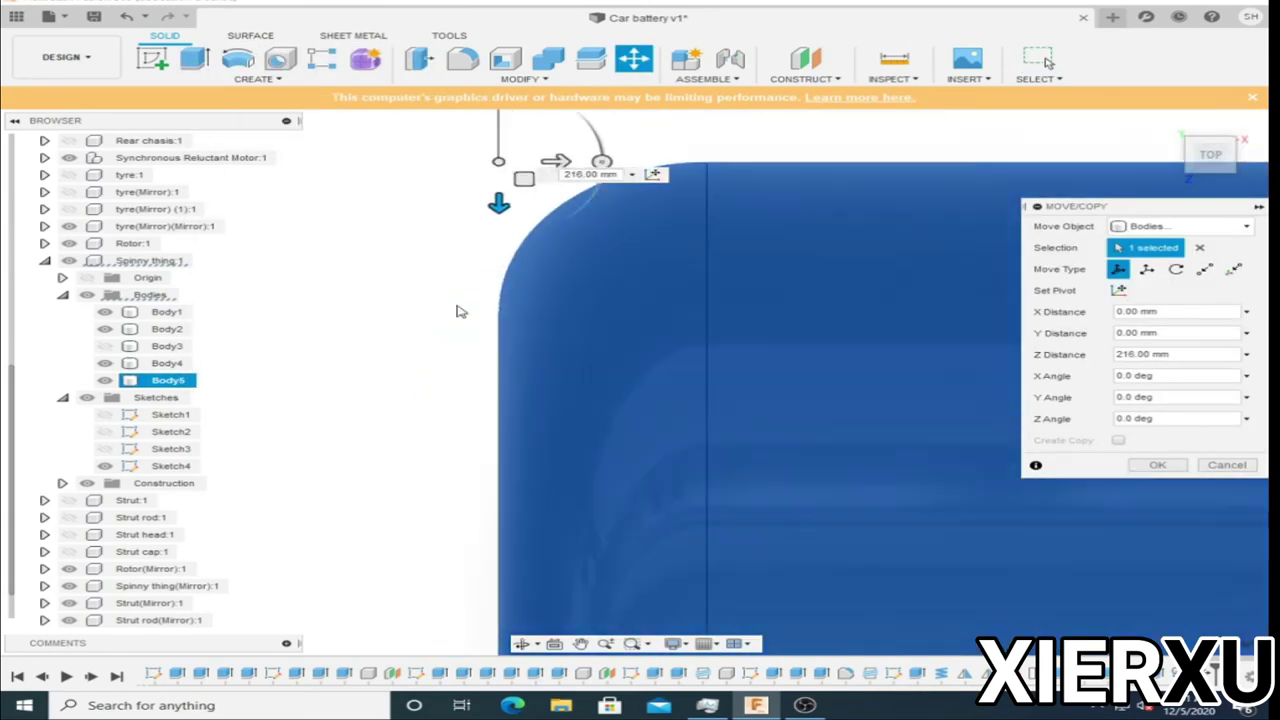
key(Return)
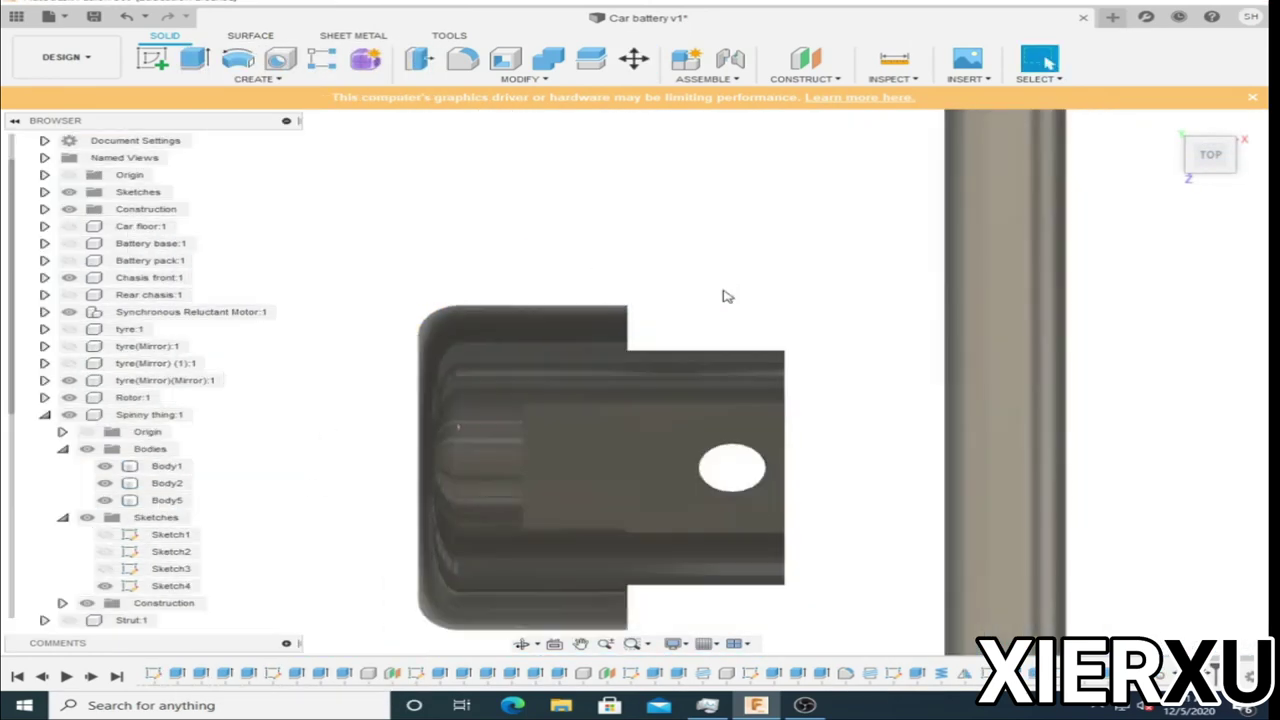
click(1210, 172)
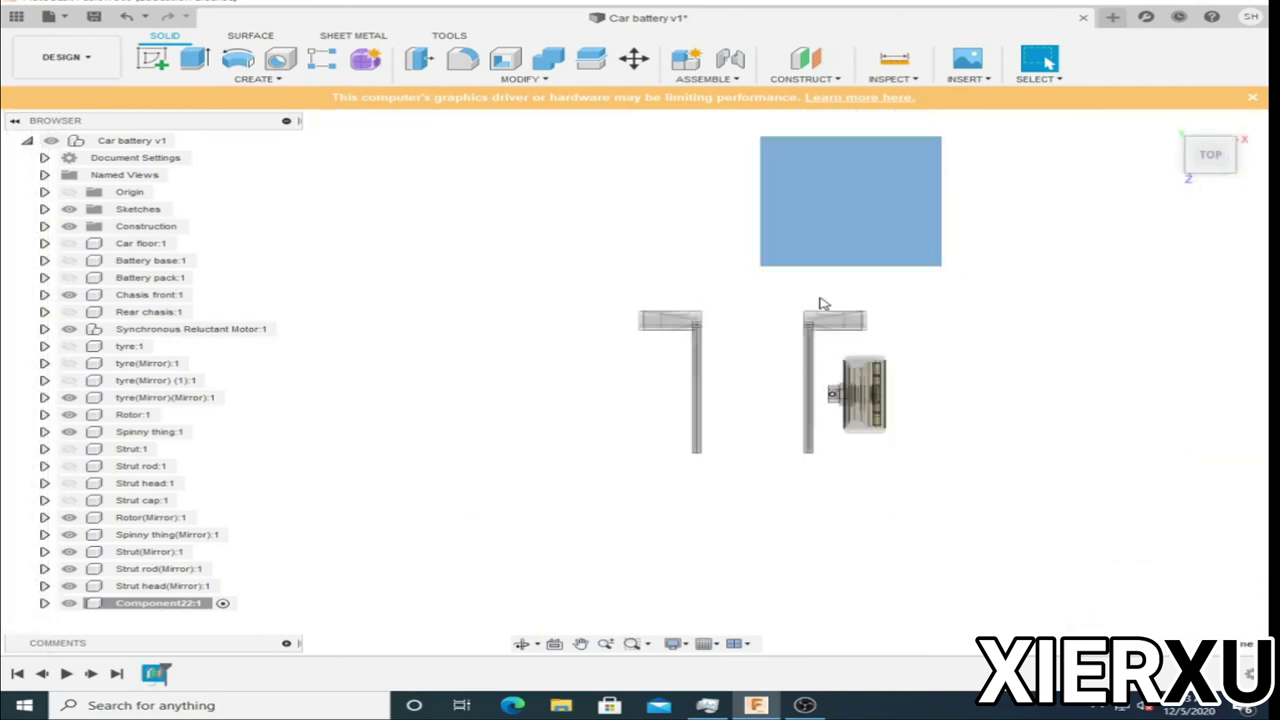
Start a sketch on Component22's plane and draw a rectangle around the ring.
click(821, 299)
click(196, 59)
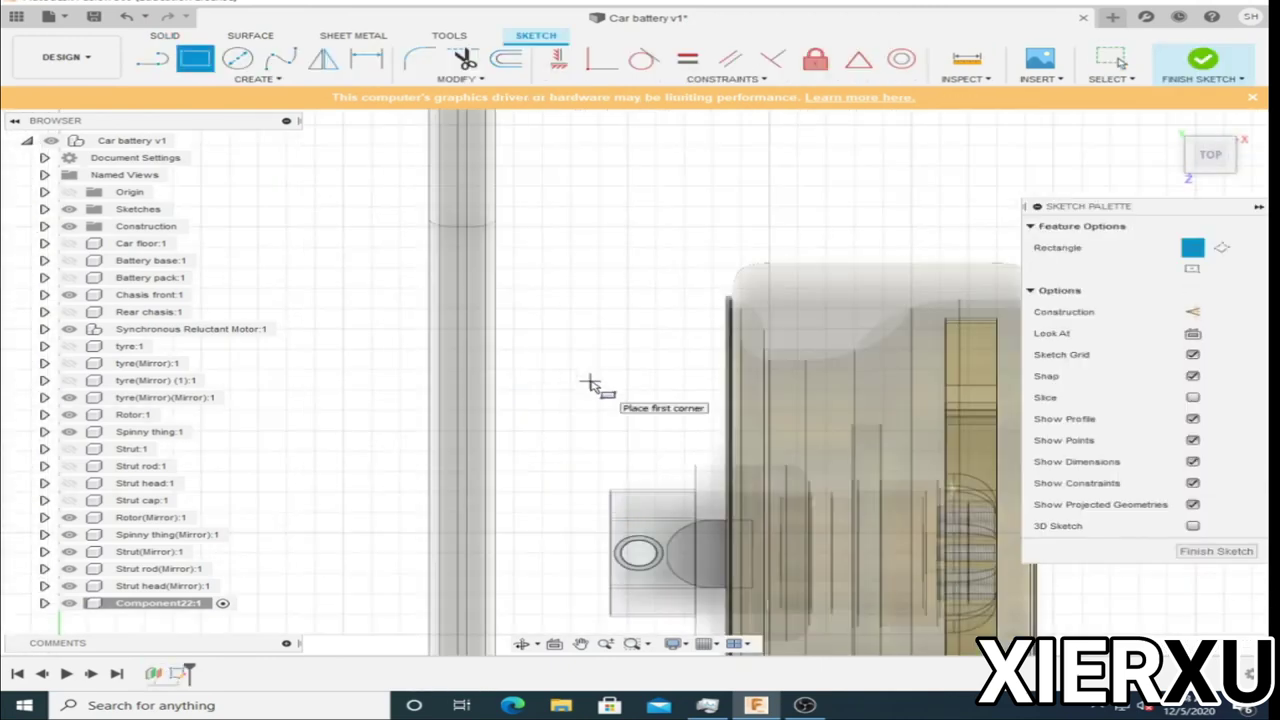
click(612, 443)
click(672, 628)
Begin the notched outline with lines from the rectangle's corner and right edge.
click(160, 59)
click(612, 443)
scroll(660, 518, up, 5)
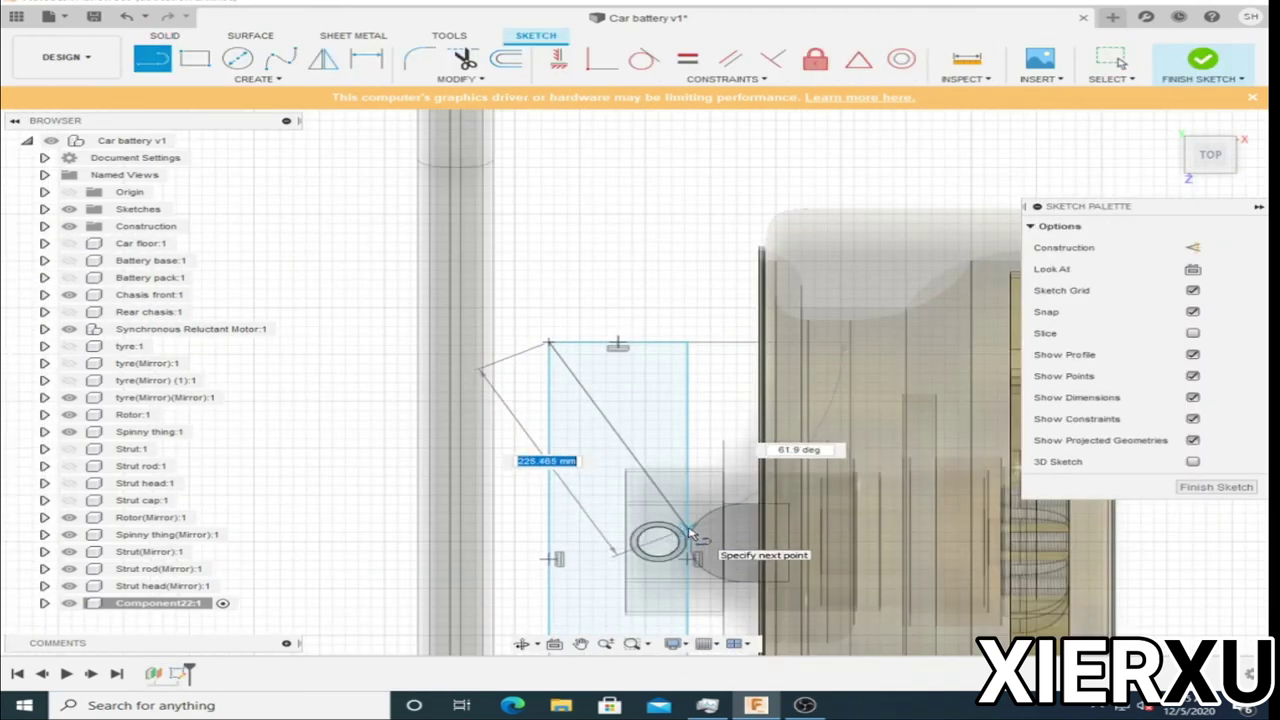
key(Escape)
scroll(680, 540, down, 5)
scroll(652, 335, up, 5)
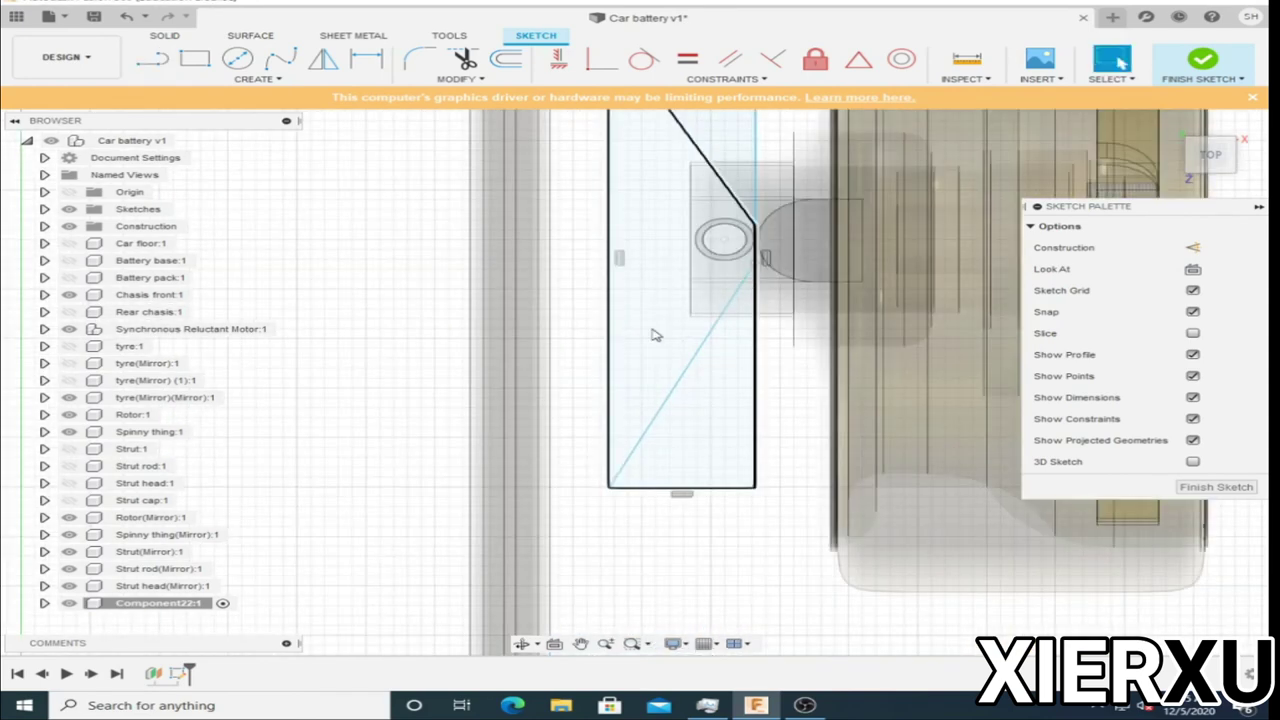
scroll(605, 346, down, 2)
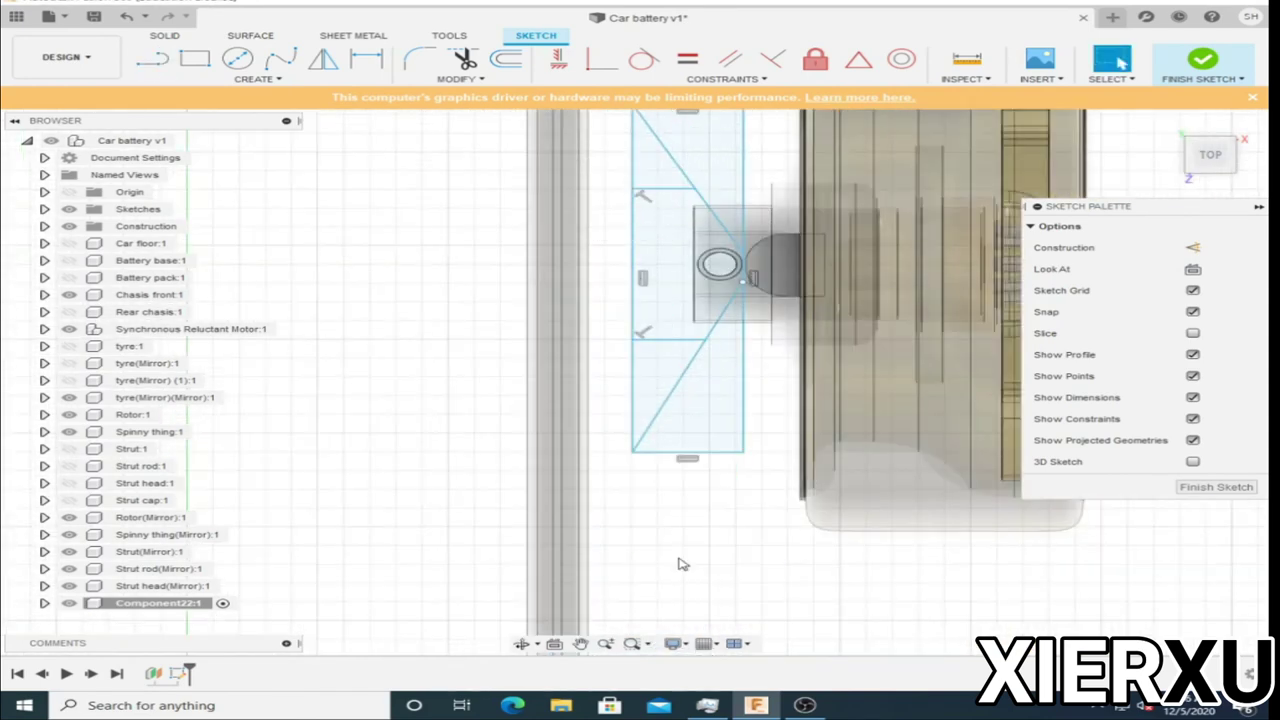
scroll(742, 276, up, 5)
scroll(742, 276, down, 5)
scroll(700, 300, up, 2)
click(692, 300)
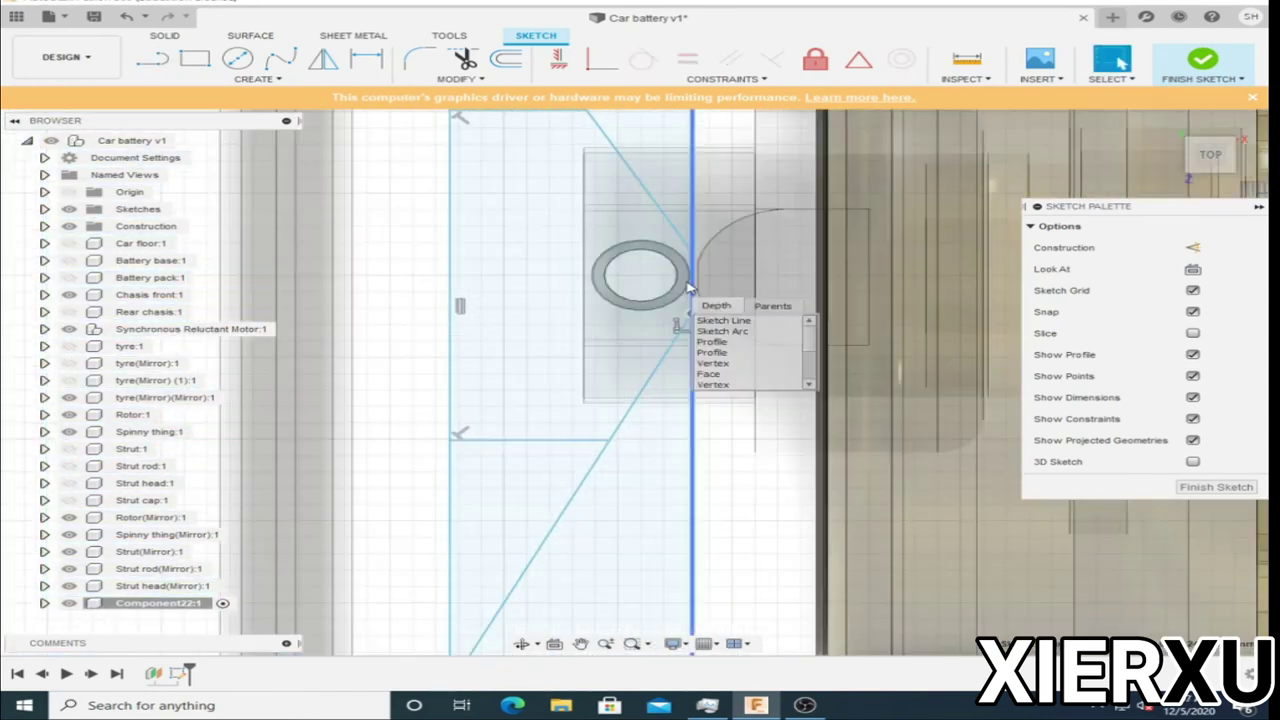
scroll(645, 311, up, 1)
Add outline lines along the rectangle's left edge, then undo the last change.
key(l)
scroll(591, 249, up, 2)
click(540, 270)
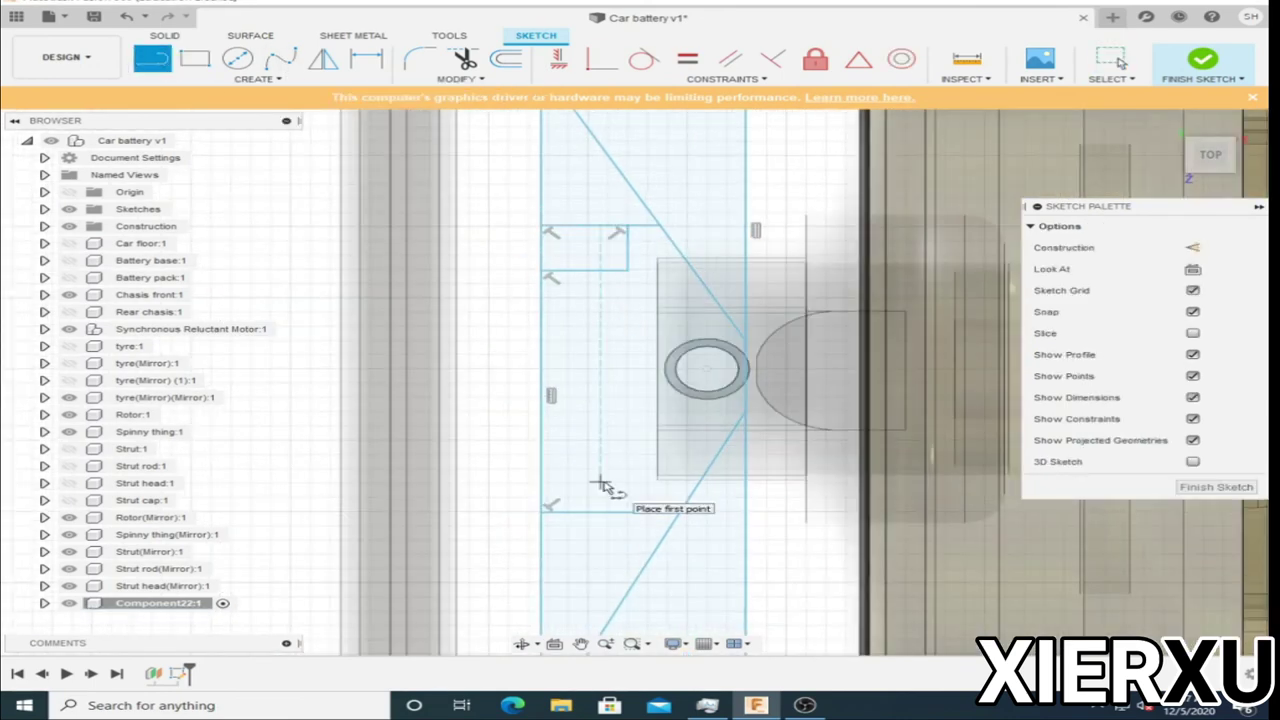
key(Escape)
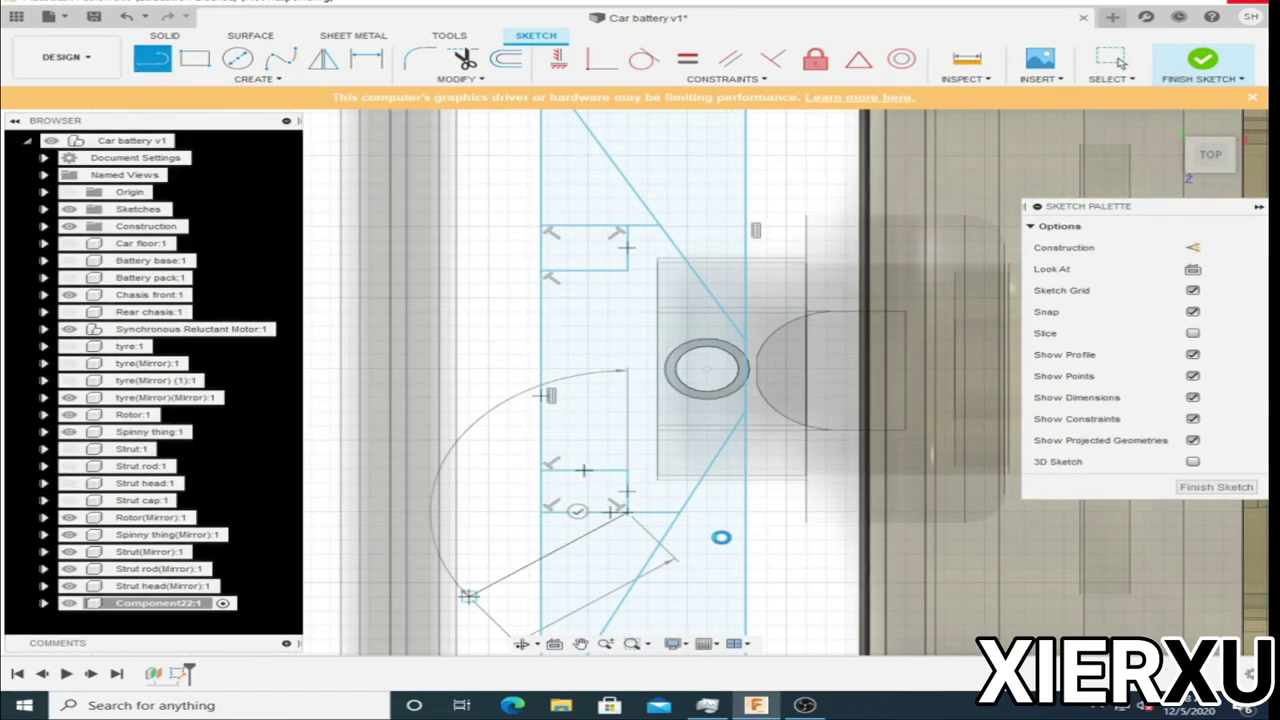
scroll(645, 503, up, 3)
scroll(689, 563, down, 3)
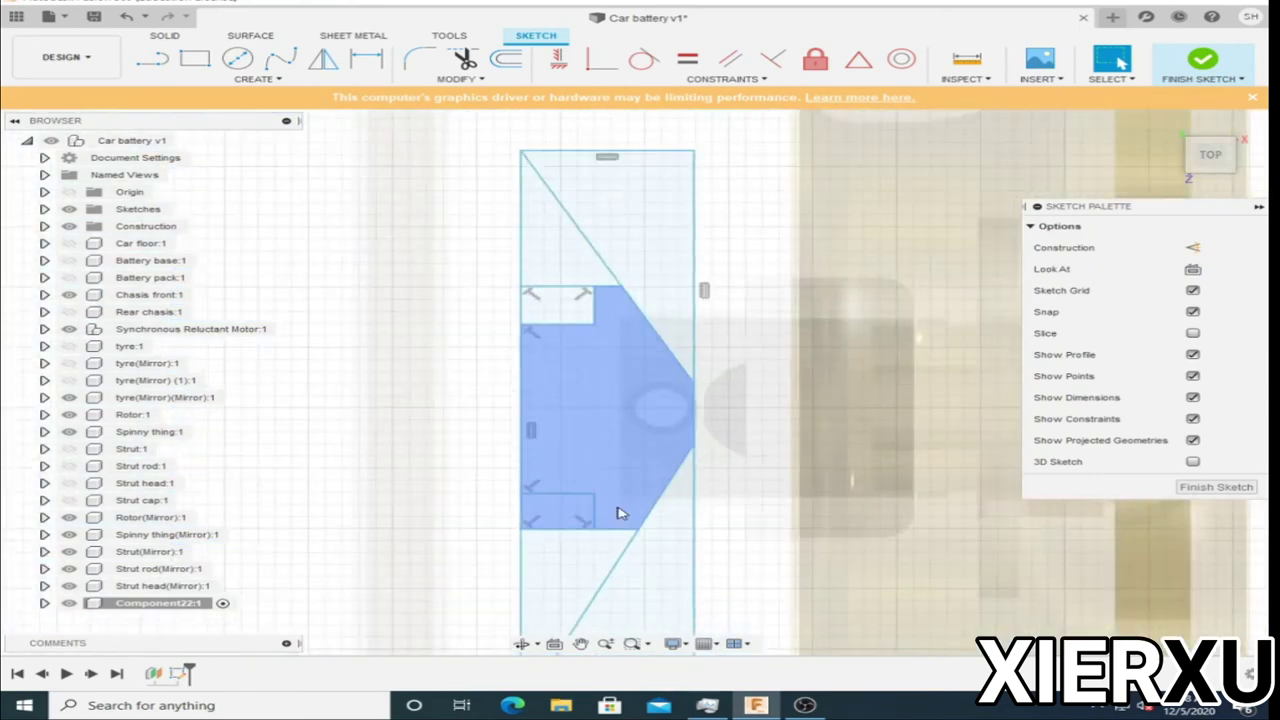
scroll(614, 514, up, 3)
scroll(600, 529, down, 2)
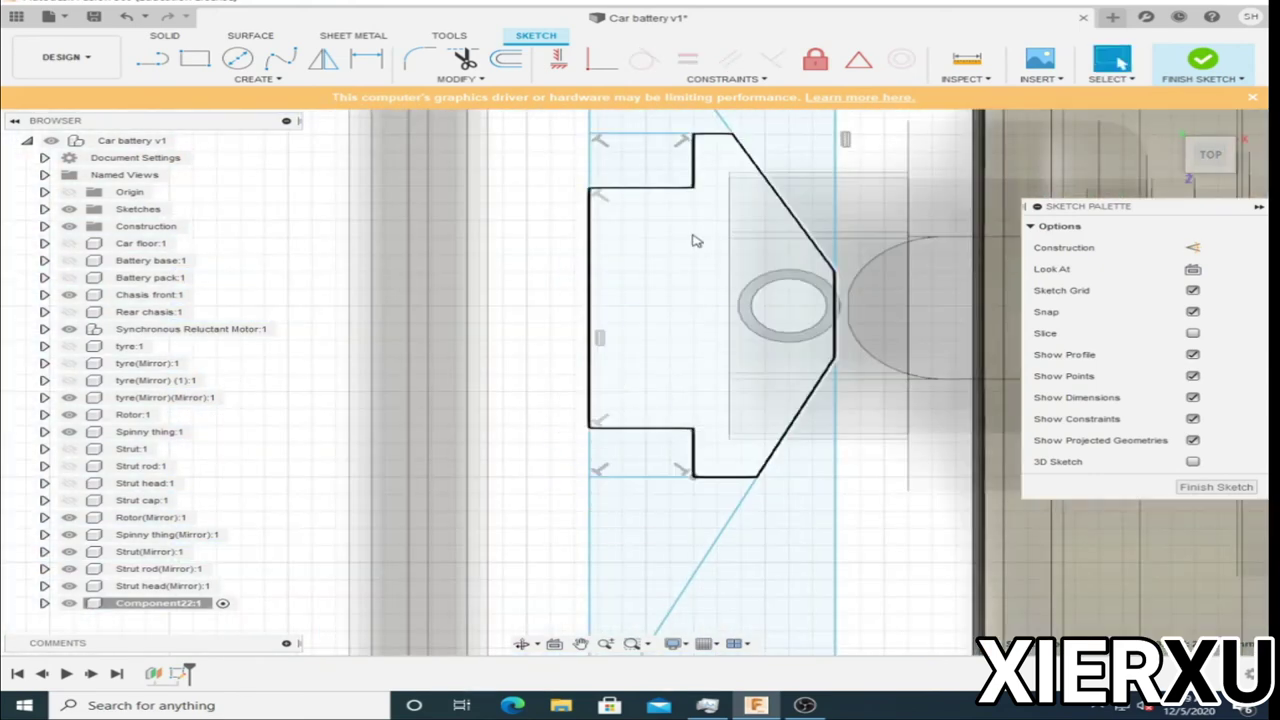
key(ctrl+z)
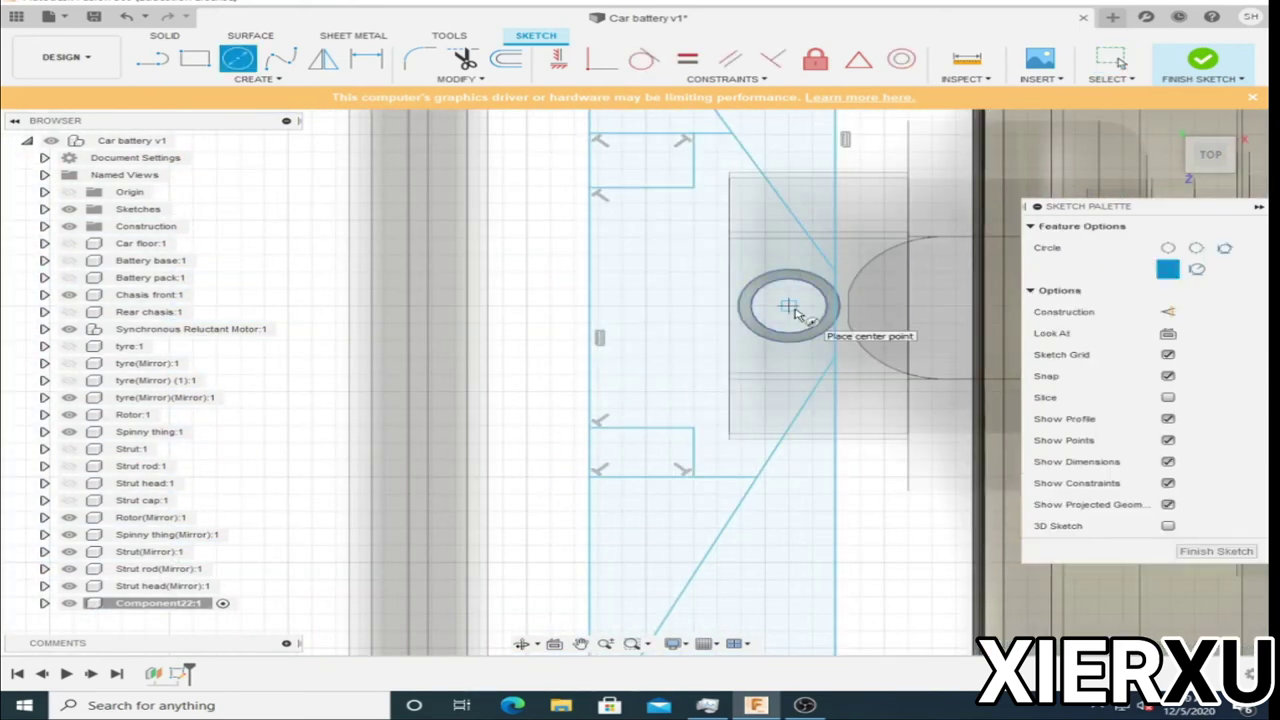
key(Escape)
Try a two-sided extrusion of the selected profiles, then cancel back to the sketch.
key(l)
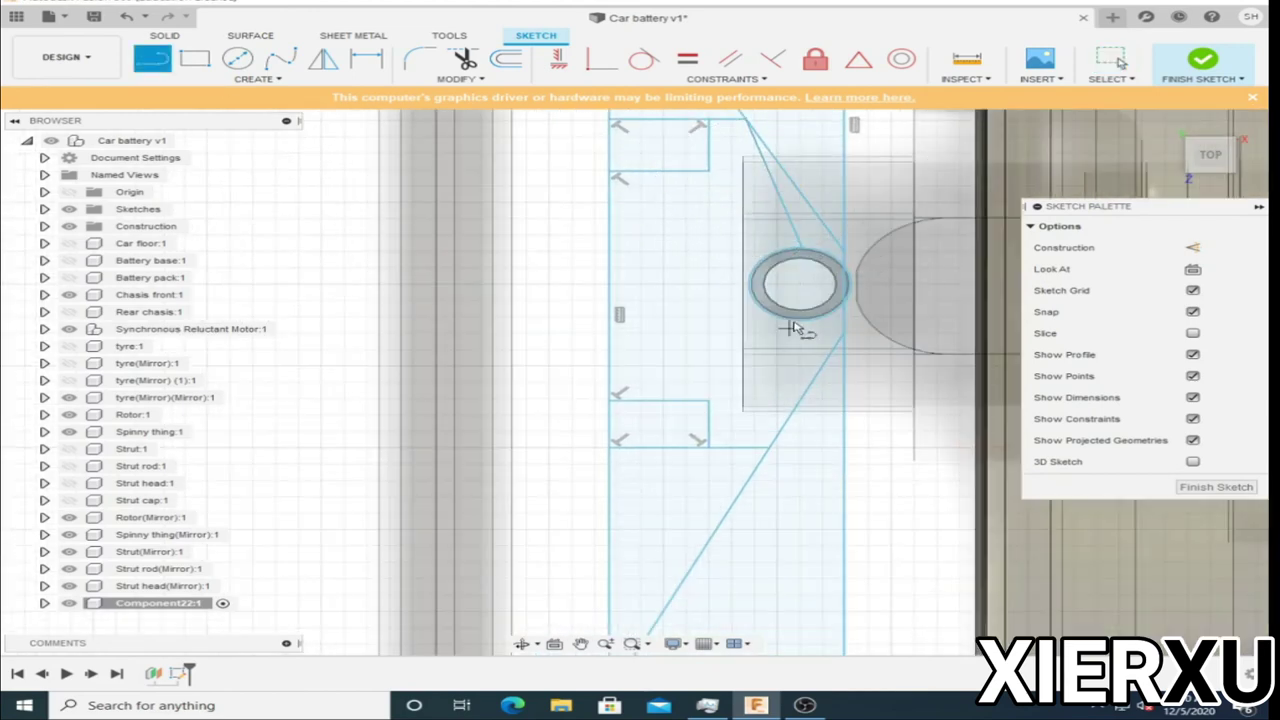
key(e)
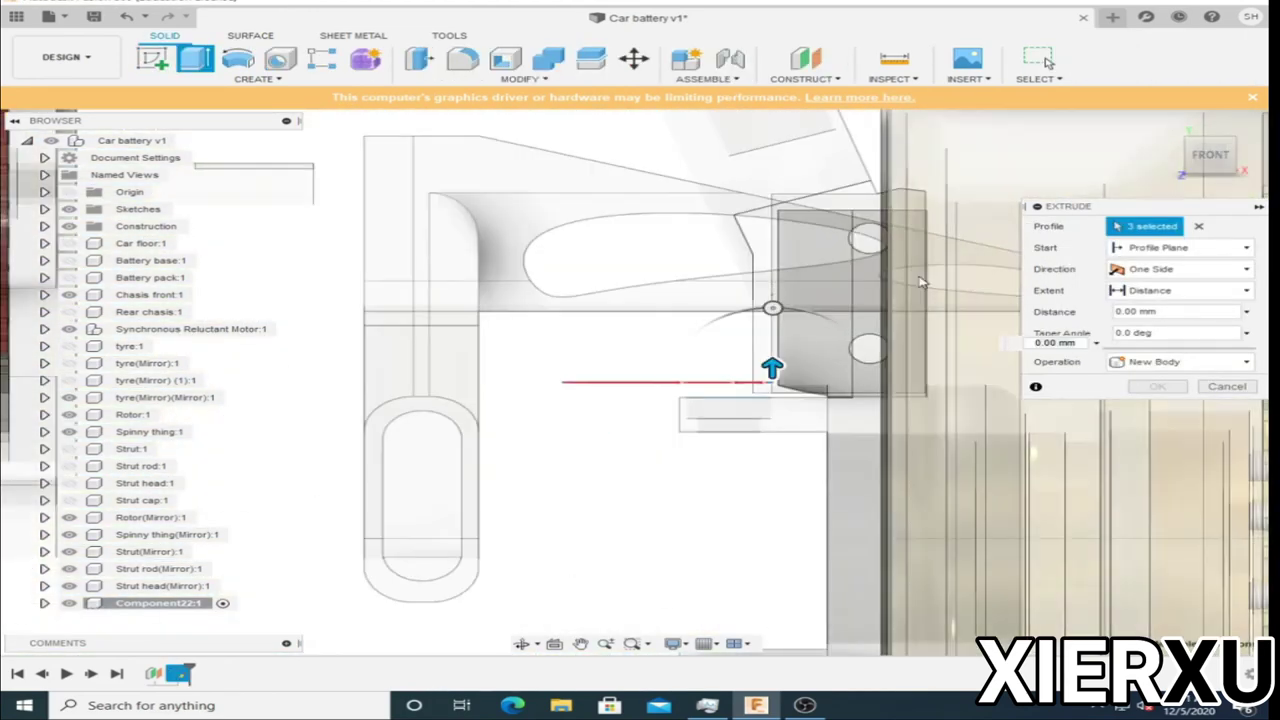
click(1180, 269)
click(1145, 289)
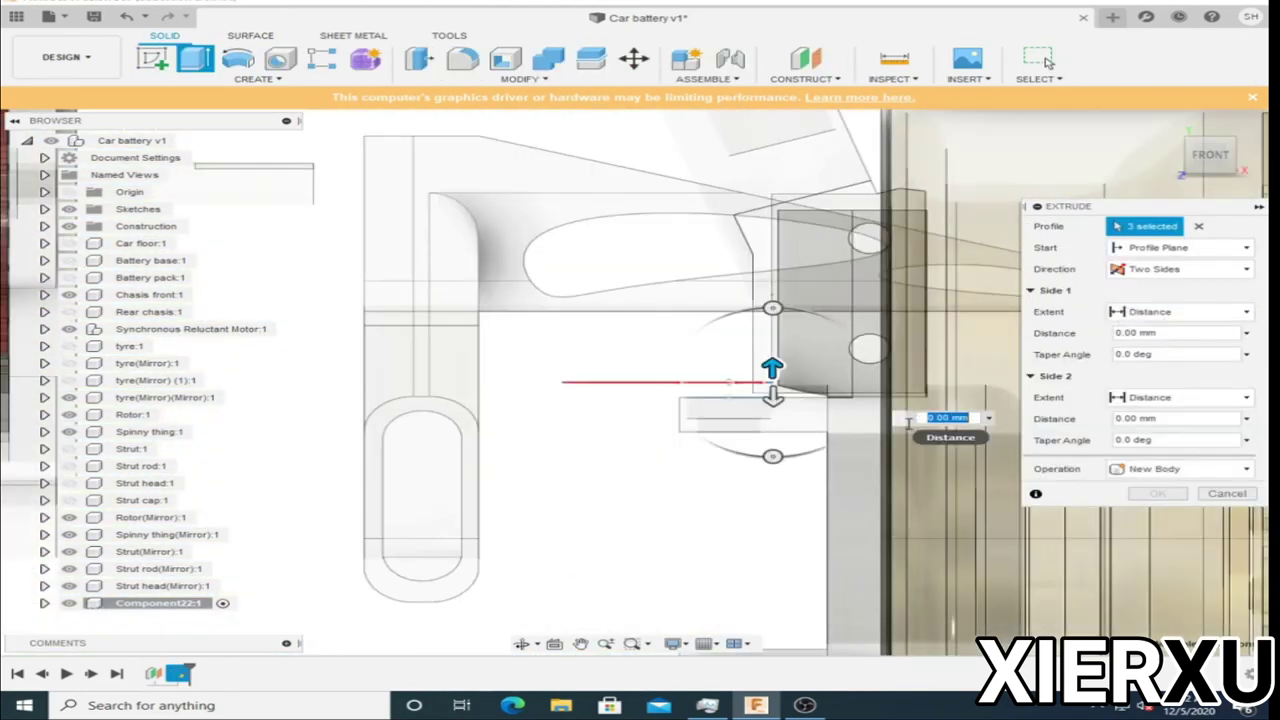
key(Escape)
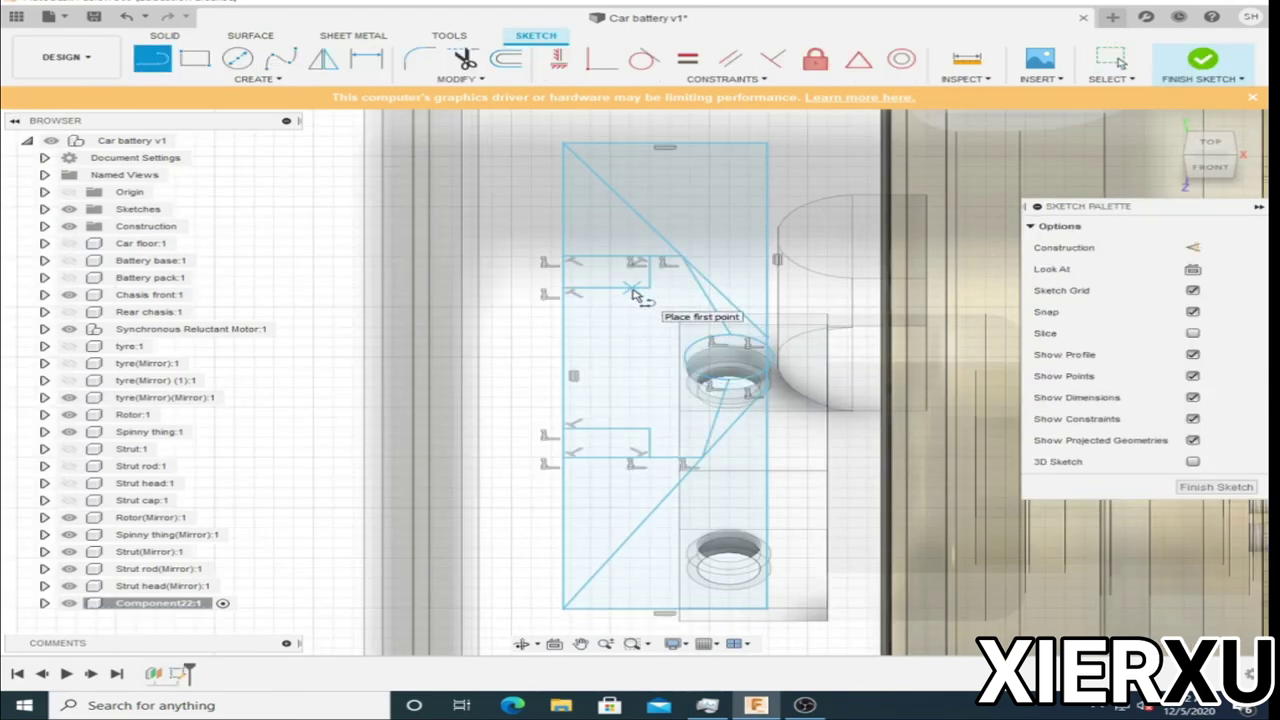
Refine the mount outline with a line and a circle, then reopen the sketch.
click(570, 290)
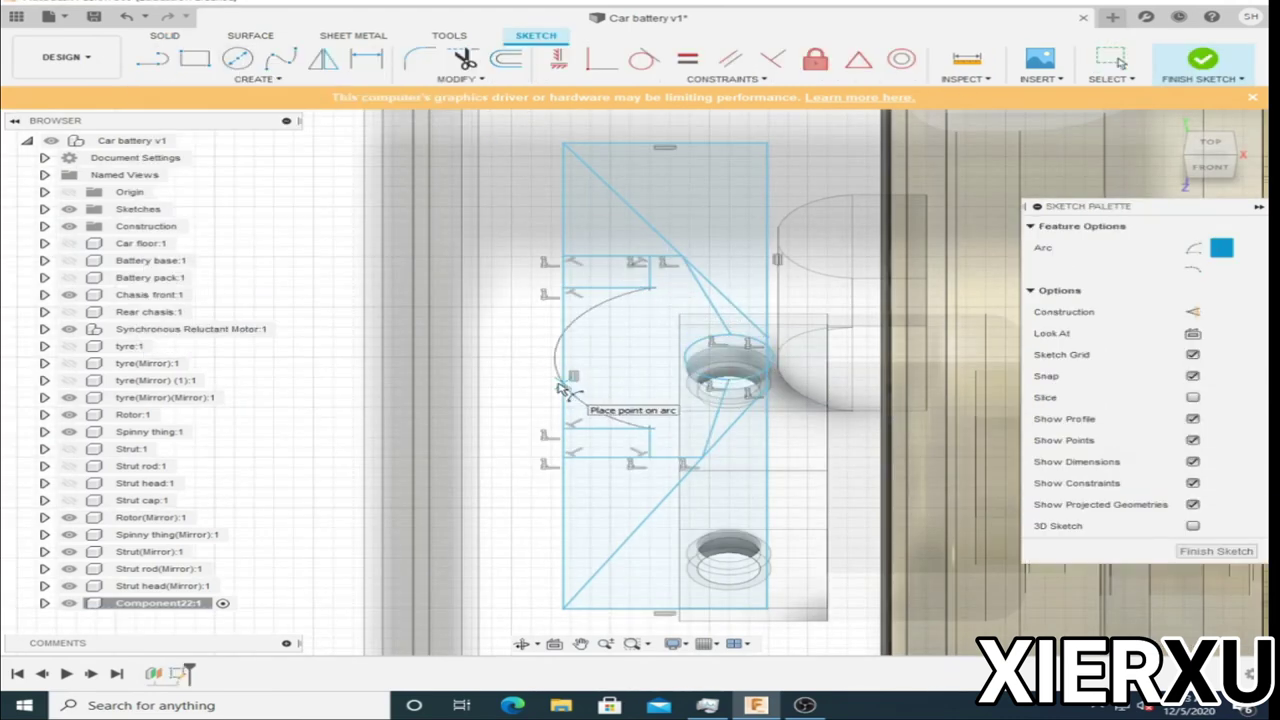
key(Escape)
key(l)
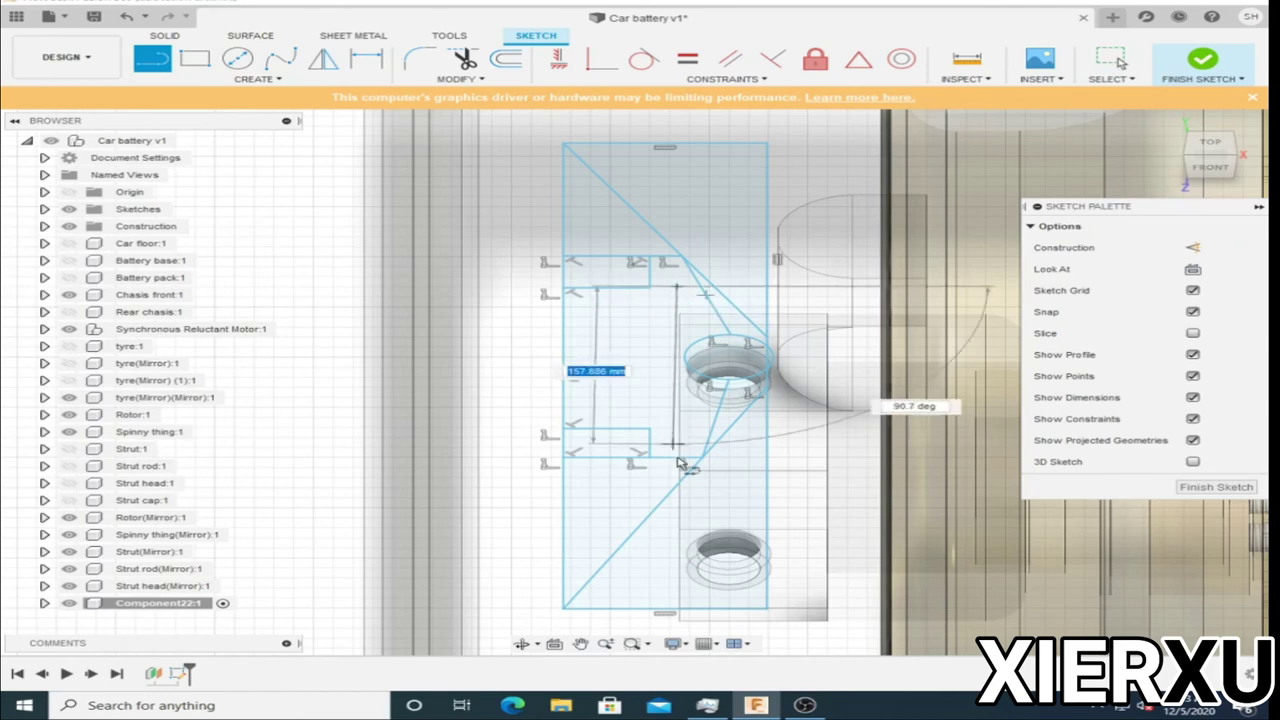
key(Escape)
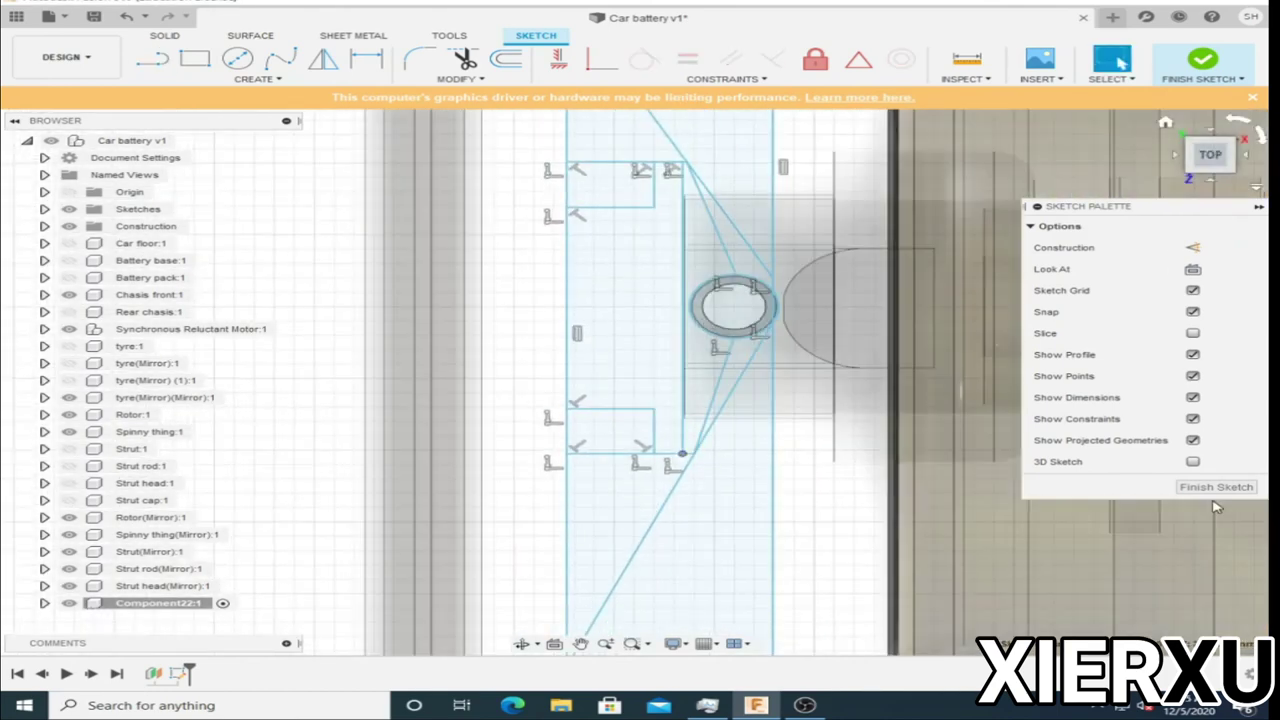
click(1202, 60)
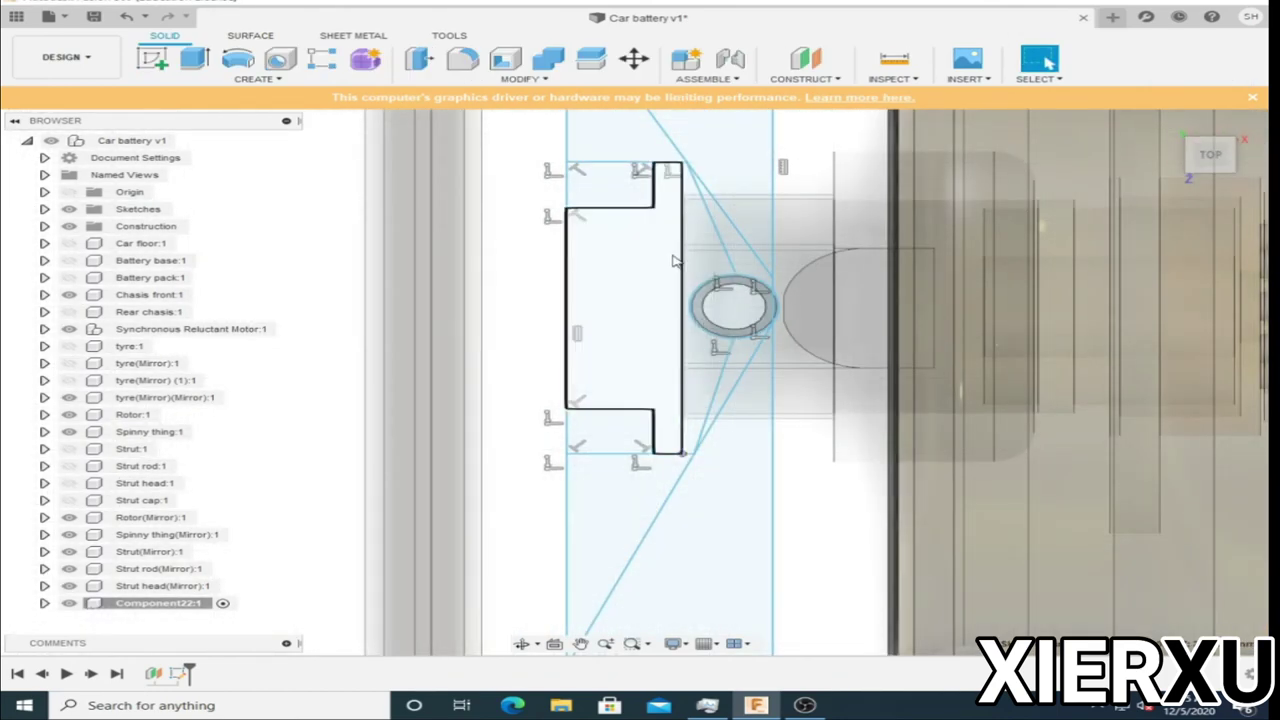
scroll(775, 298, up, 5)
key(c)
click(730, 330)
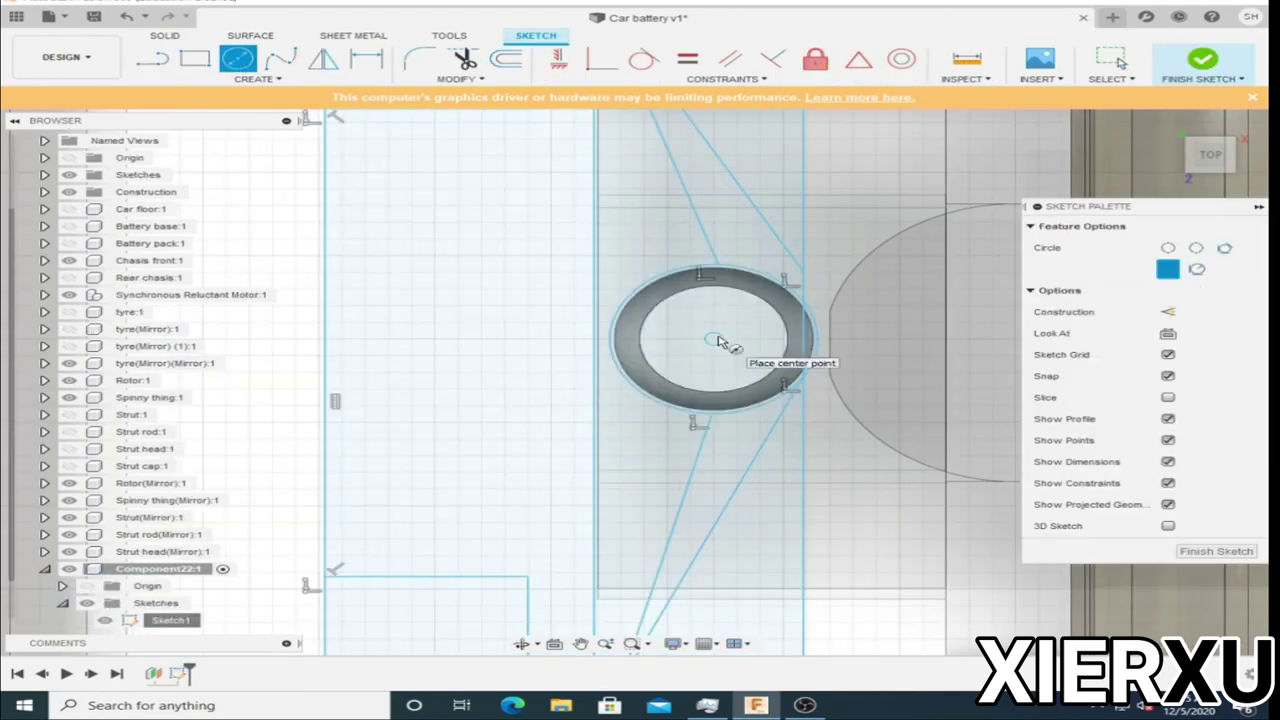
Extrude the mount profiles two-sided, -57 mm and 37 mm, as a new body.
click(704, 449)
scroll(700, 400, up, 5)
right_click(771, 371)
click(826, 446)
mouse_move(782, 380)
mouse_down()
mouse_move(797, 421)
mouse_move(782, 470)
mouse_up()
scroll(770, 450, down, 2)
drag(770, 420, 766, 660)
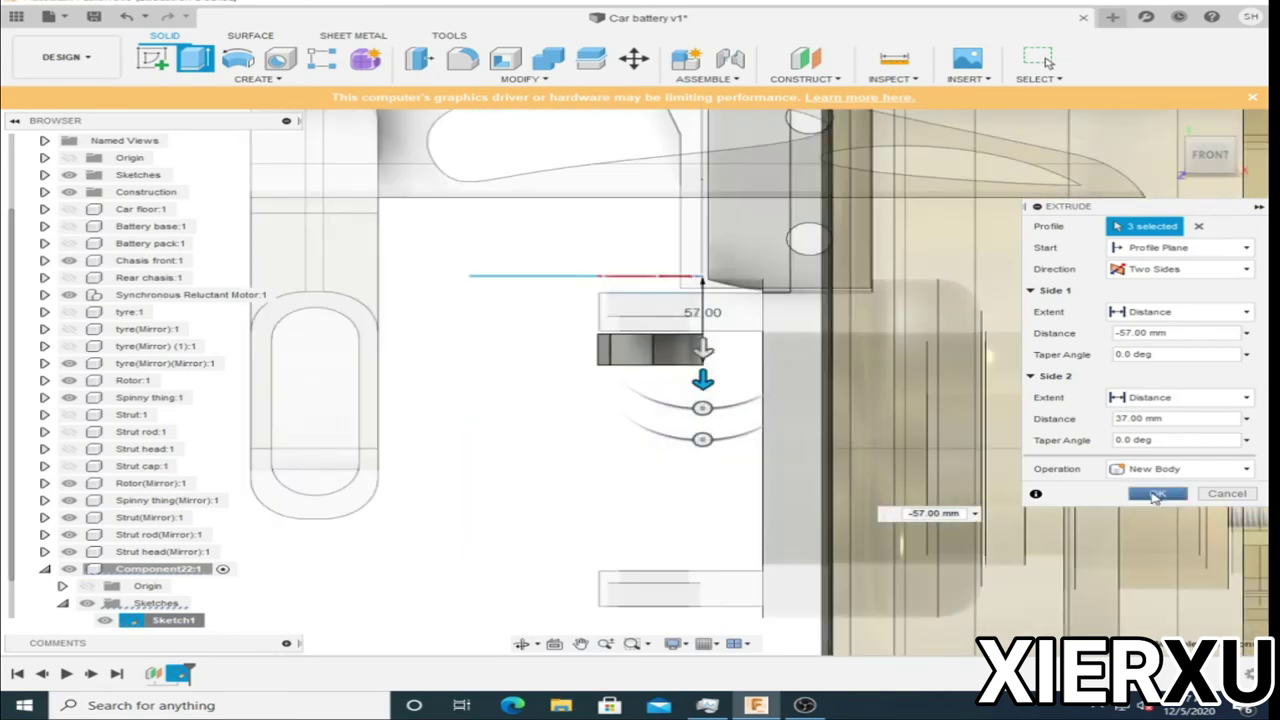
click(1157, 494)
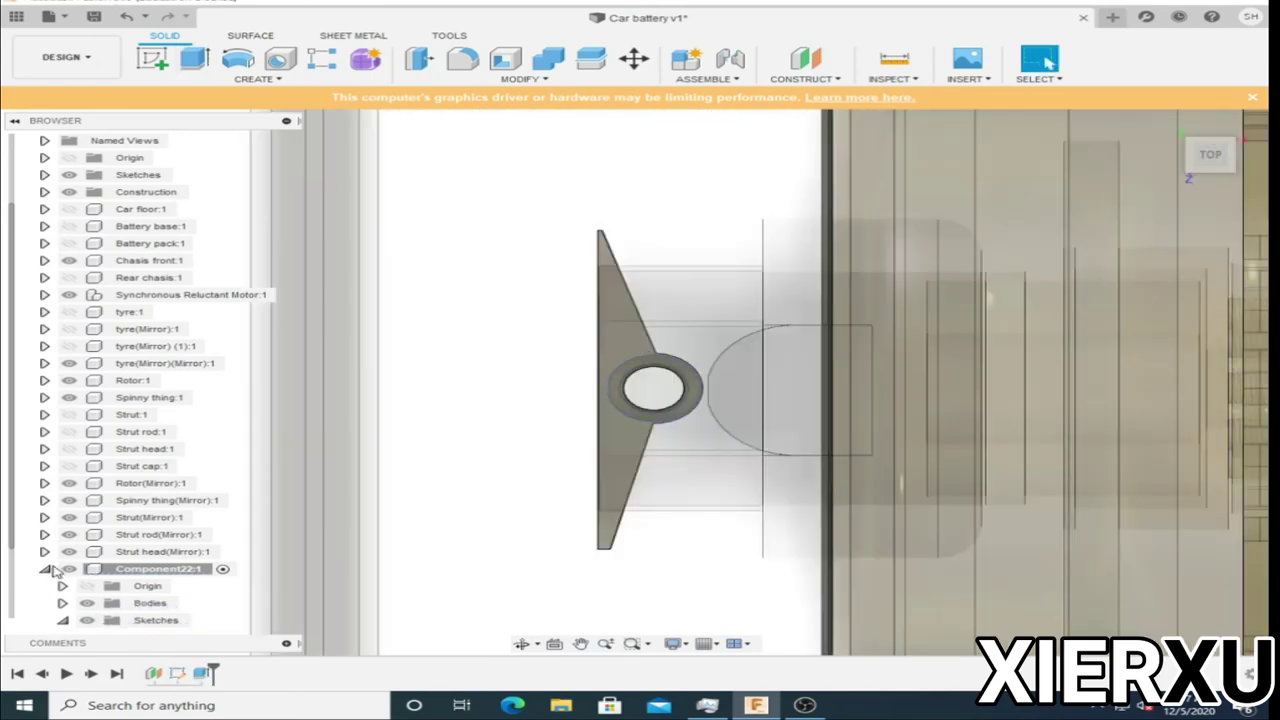
Extrude Sketch1's two notch profiles two-sided to -57 mm and join them.
click(62, 620)
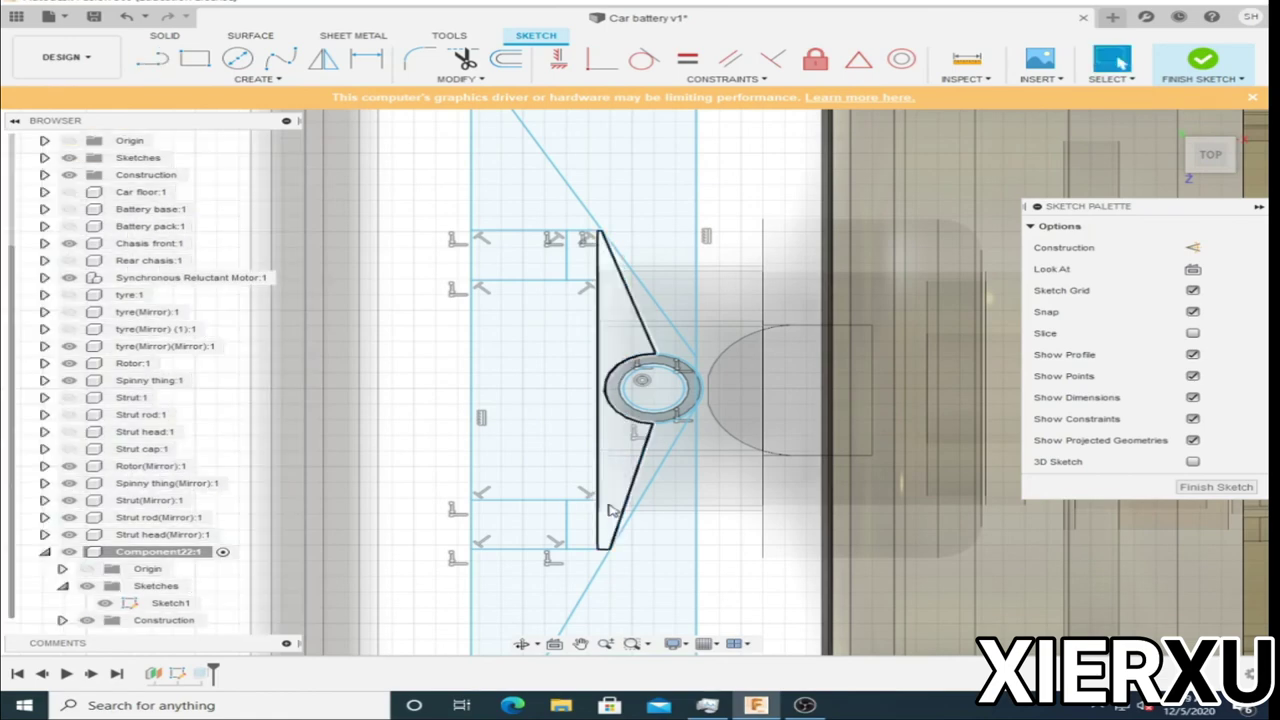
key(e)
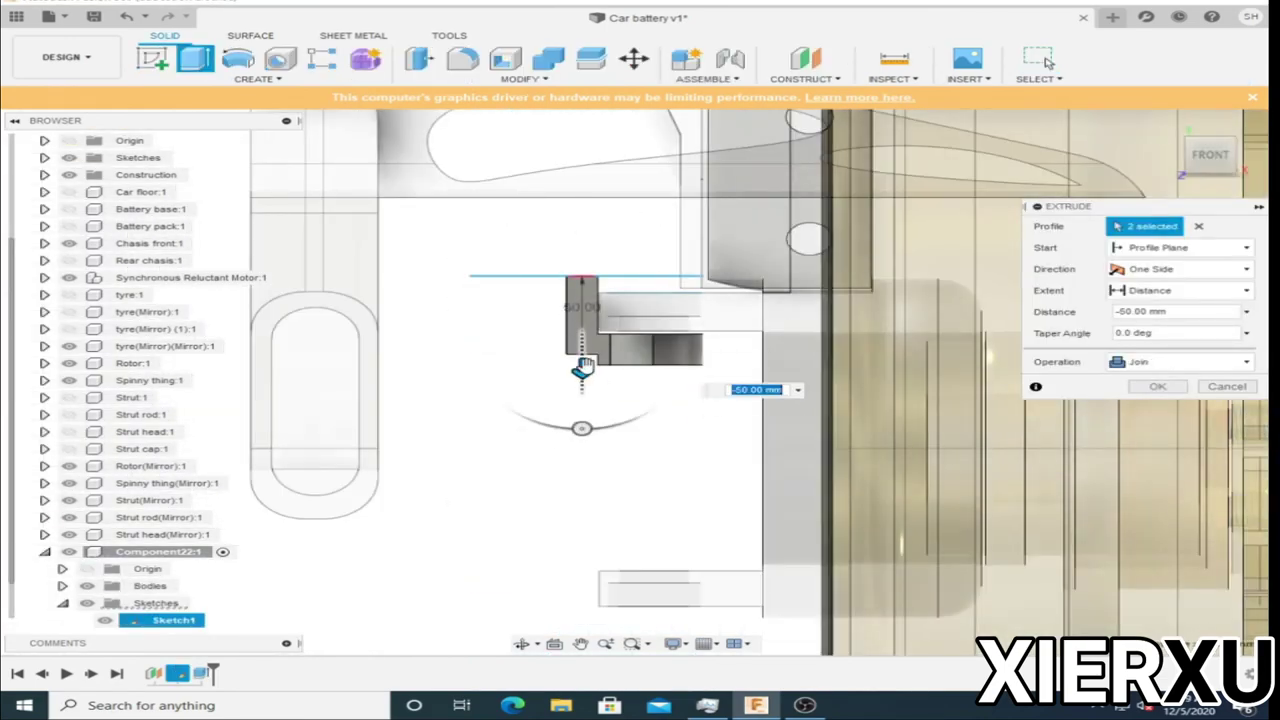
drag(585, 365, 634, 374)
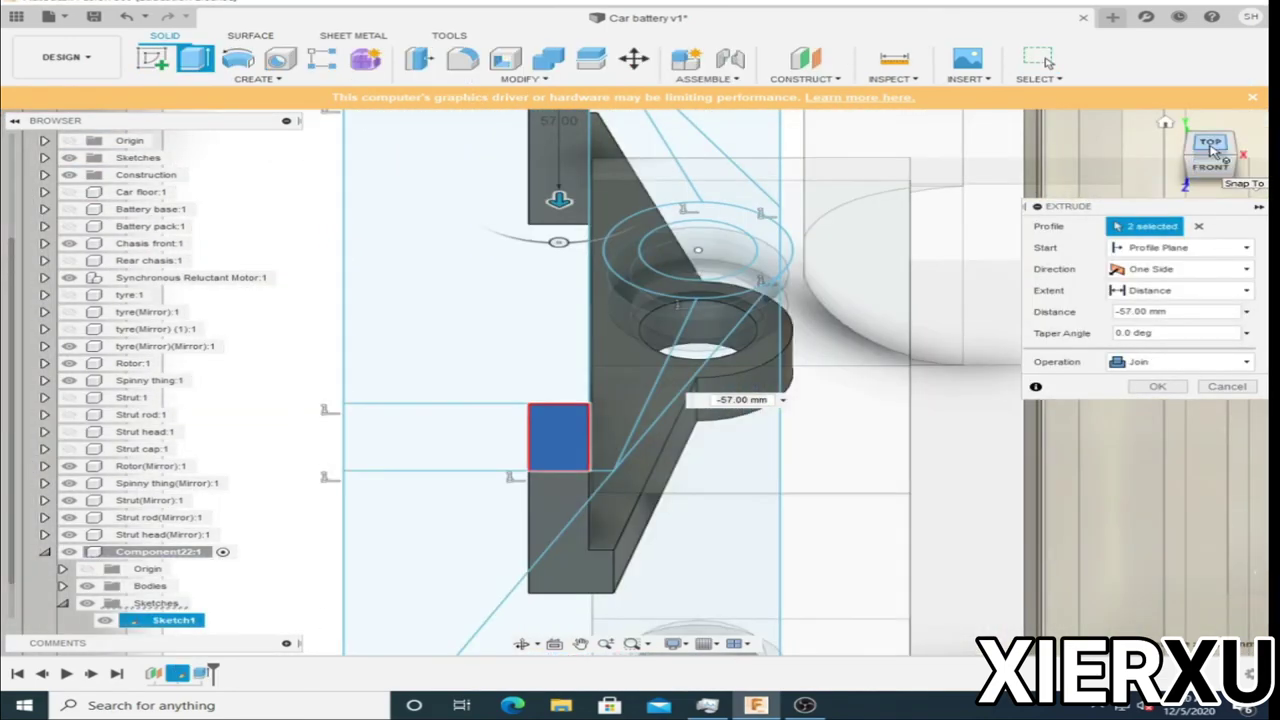
click(1210, 145)
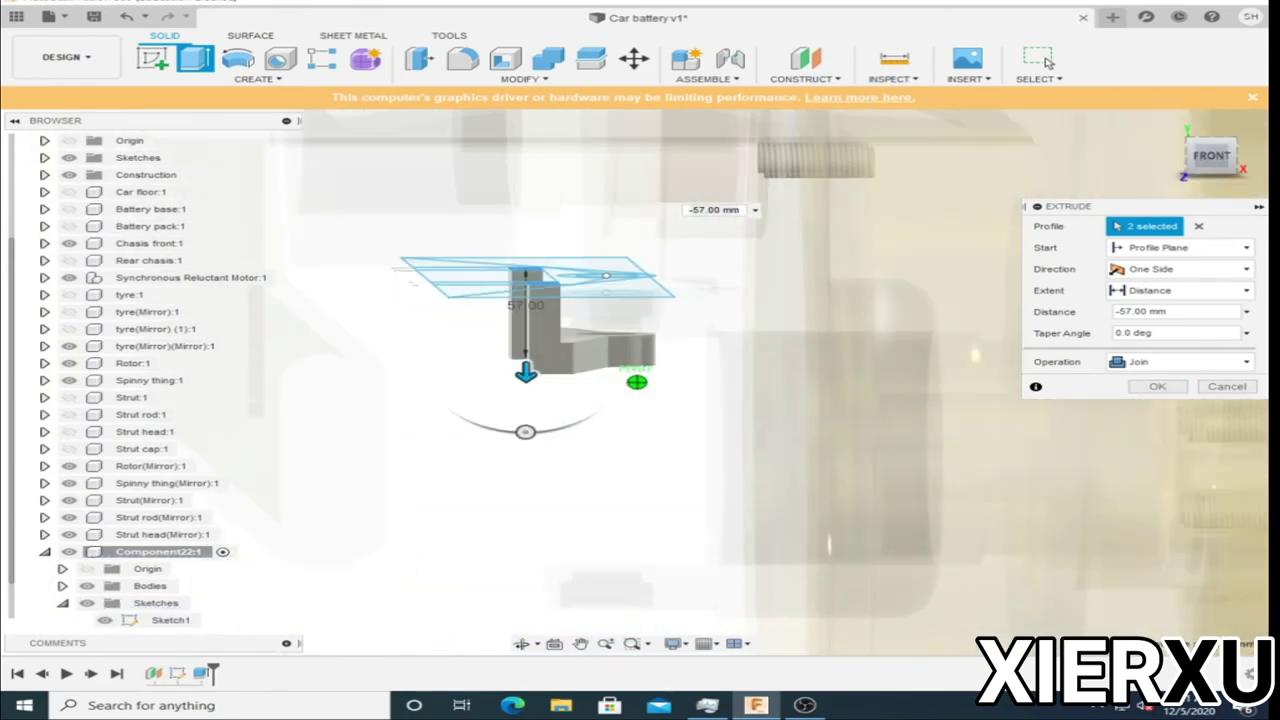
click(1180, 269)
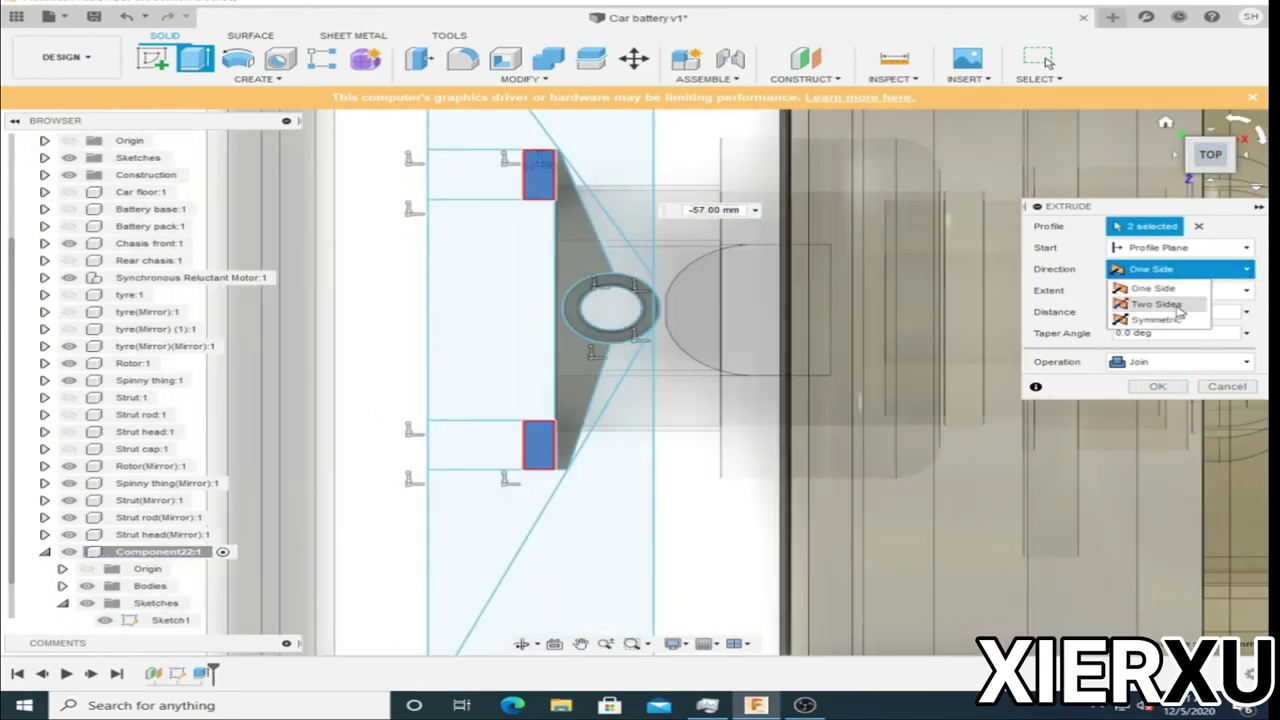
click(1157, 304)
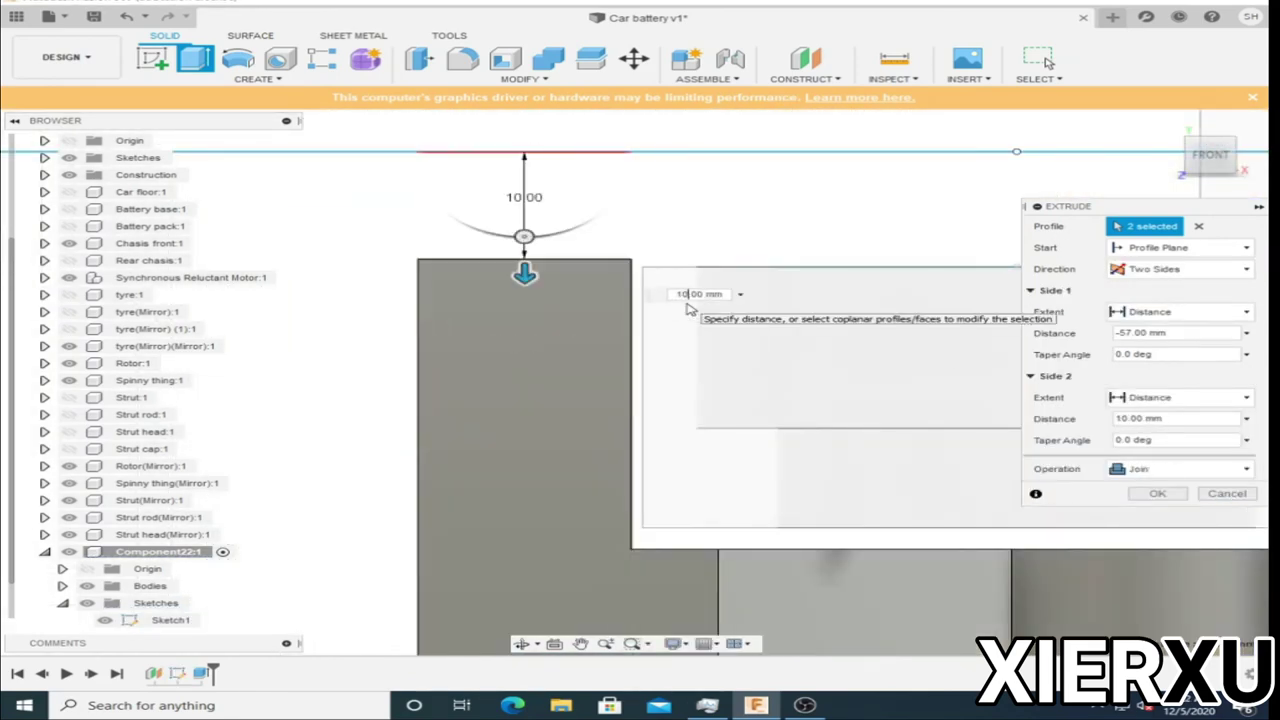
key(Delete)
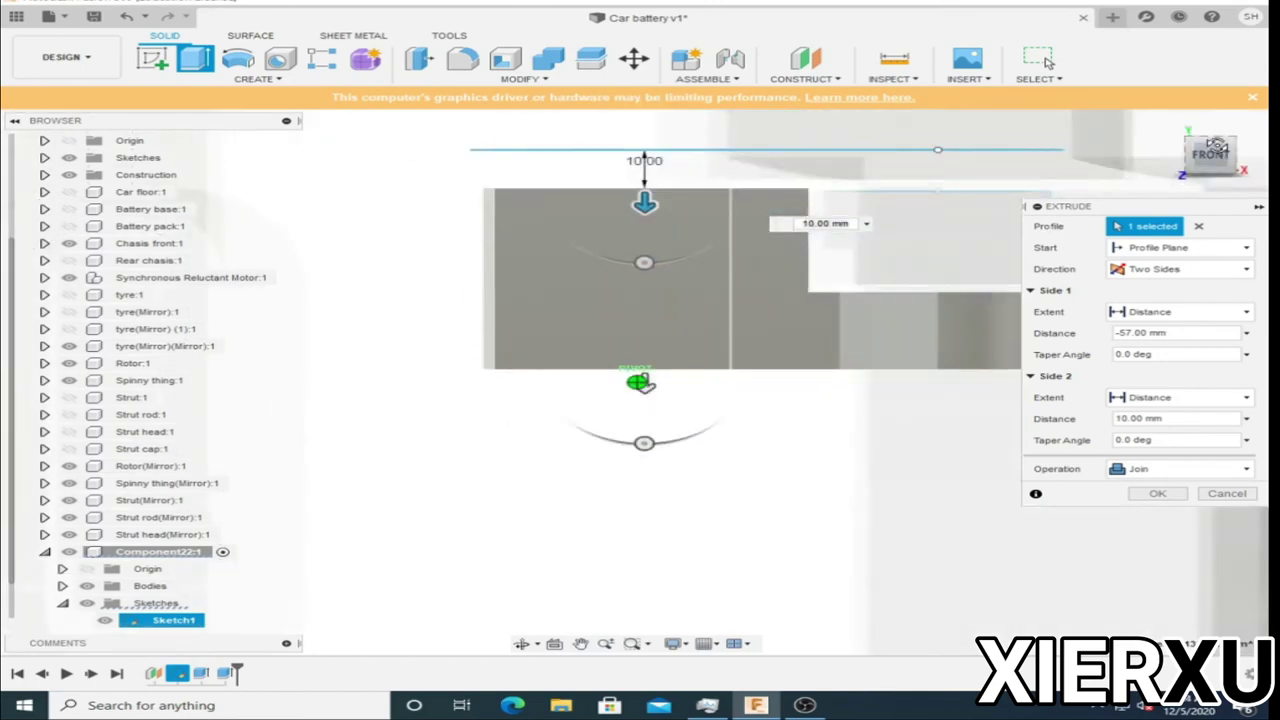
shift+middle_drag(643, 383, 785, 210)
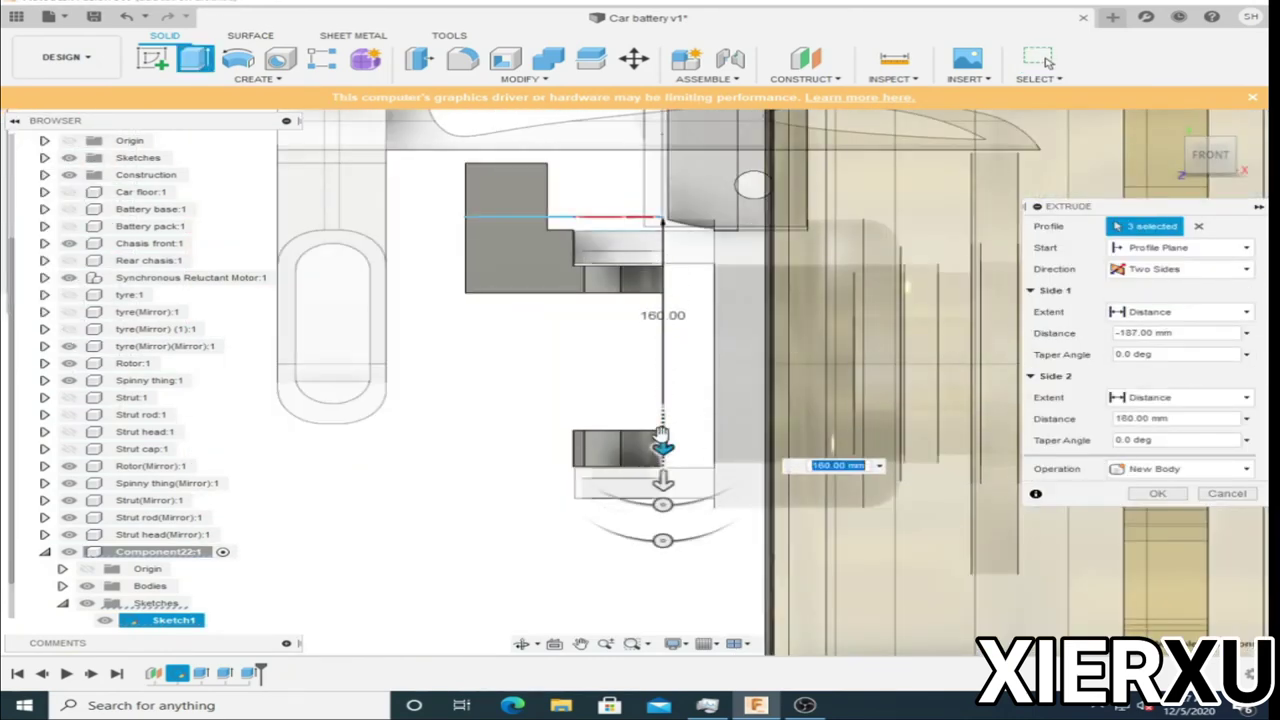
click(1160, 493)
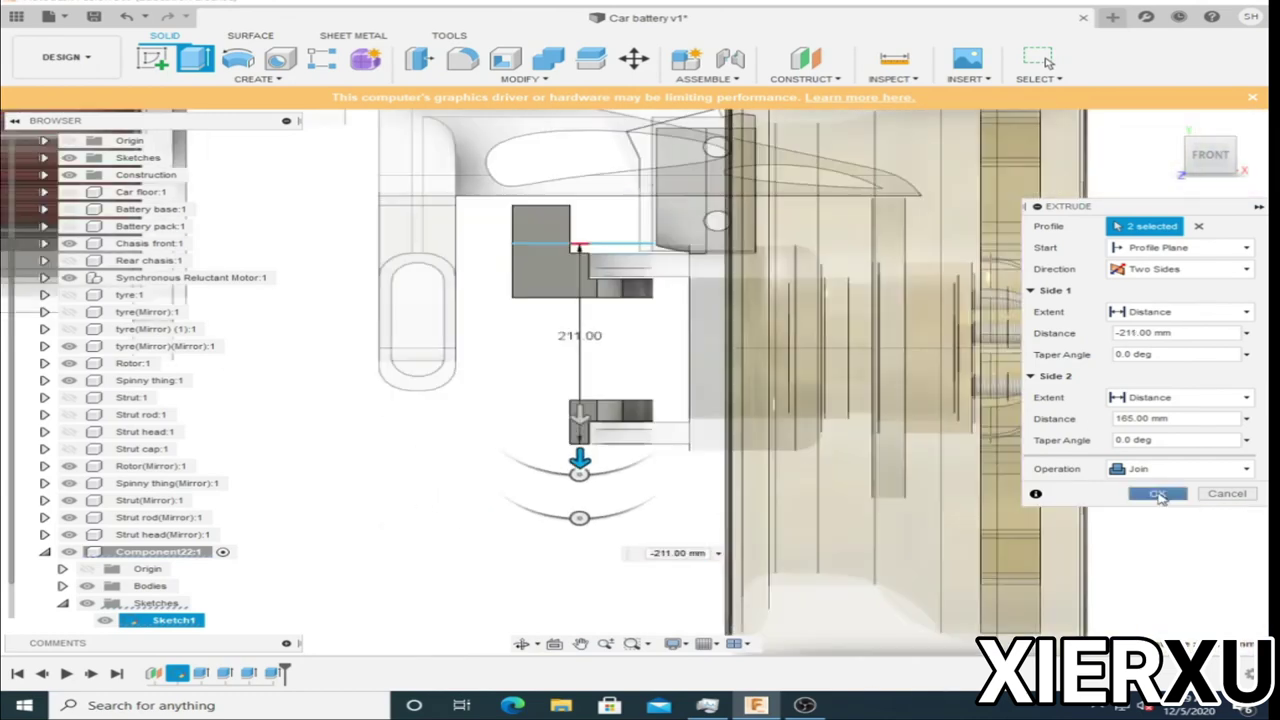
click(1158, 494)
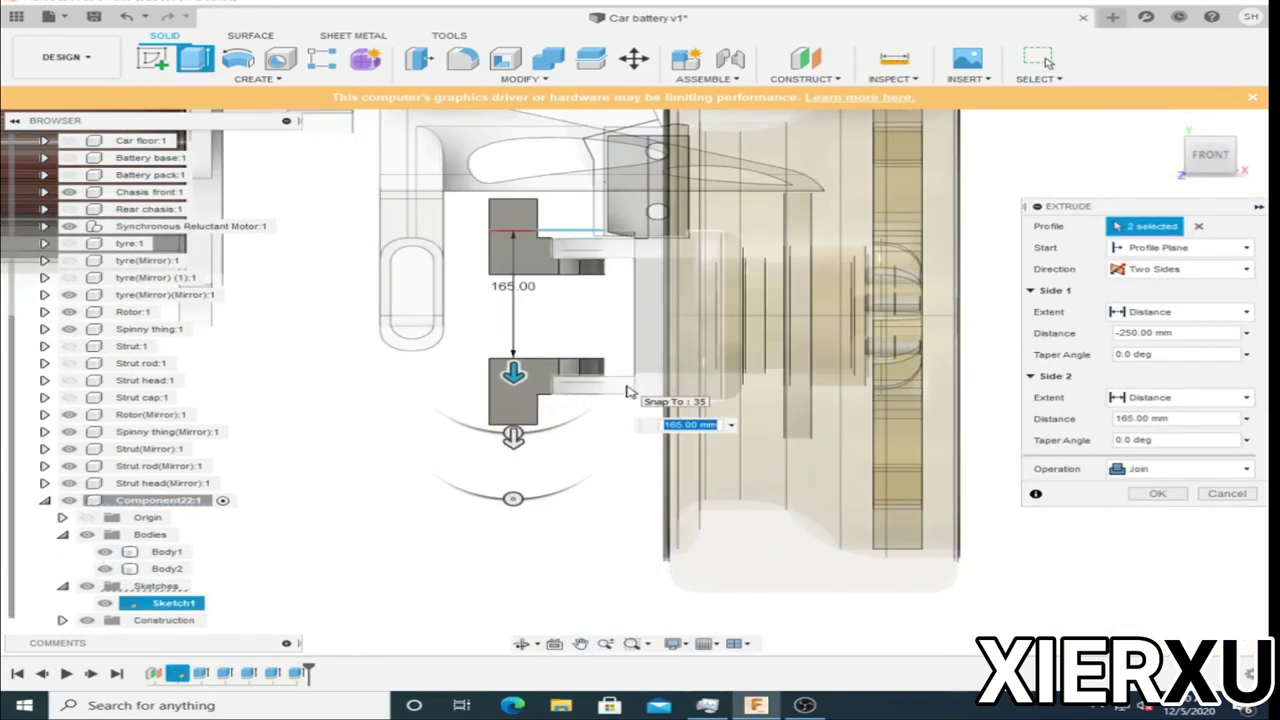
Shorten the second side to 50 mm and merge the extrusion into one body.
mouse_move(637, 381)
shift+middle_down()
mouse_move(660, 385)
mouse_move(640, 330)
shift+middle_up()
drag(513, 373, 513, 300)
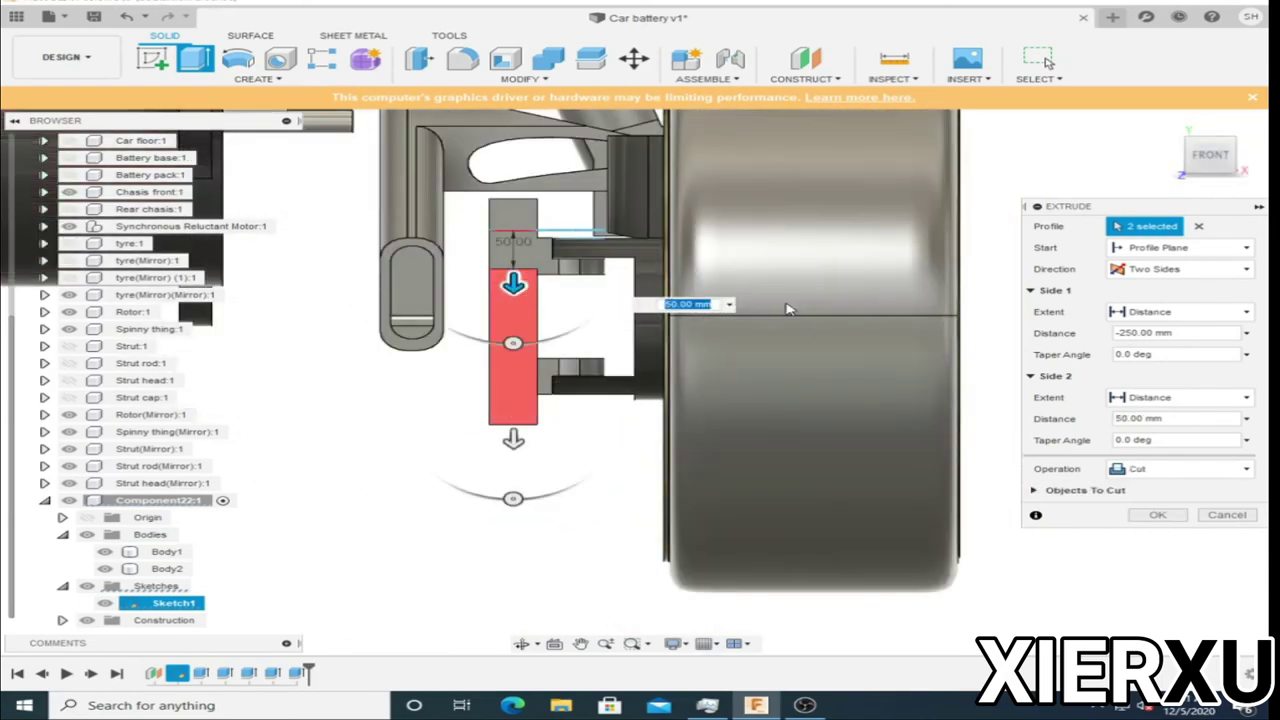
shift+middle_drag(600, 380, 637, 381)
key(Return)
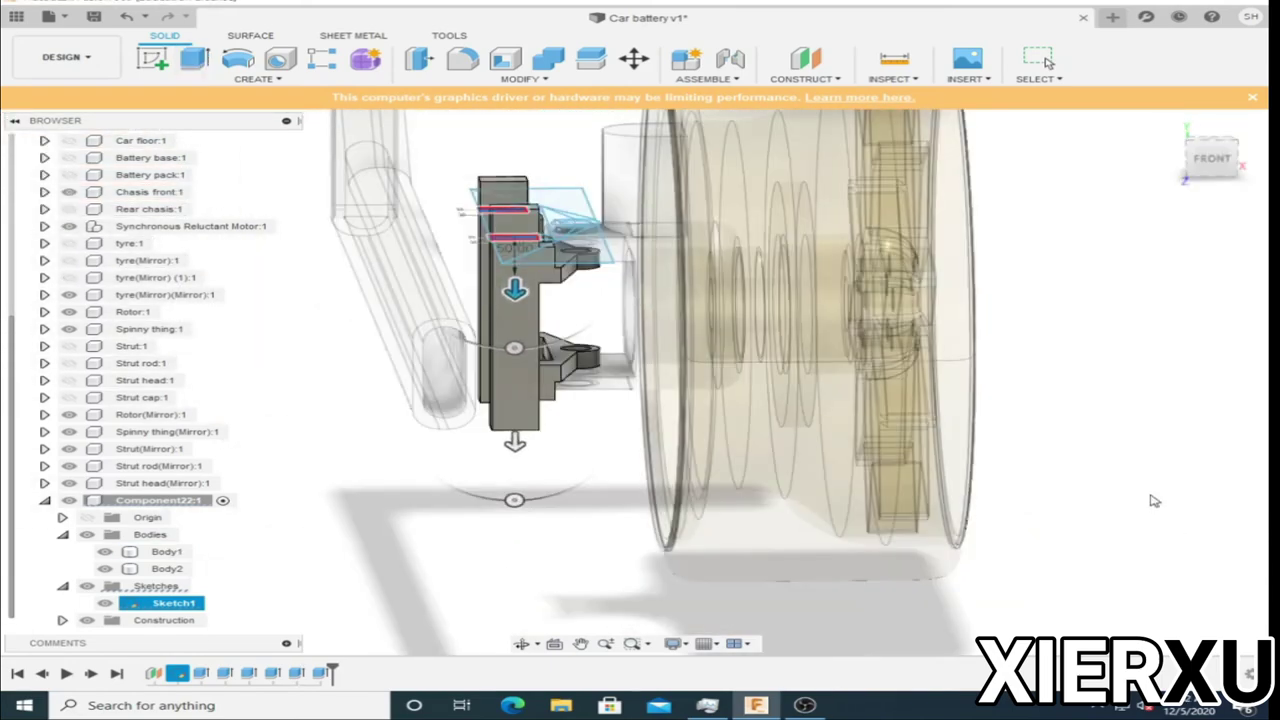
click(152, 58)
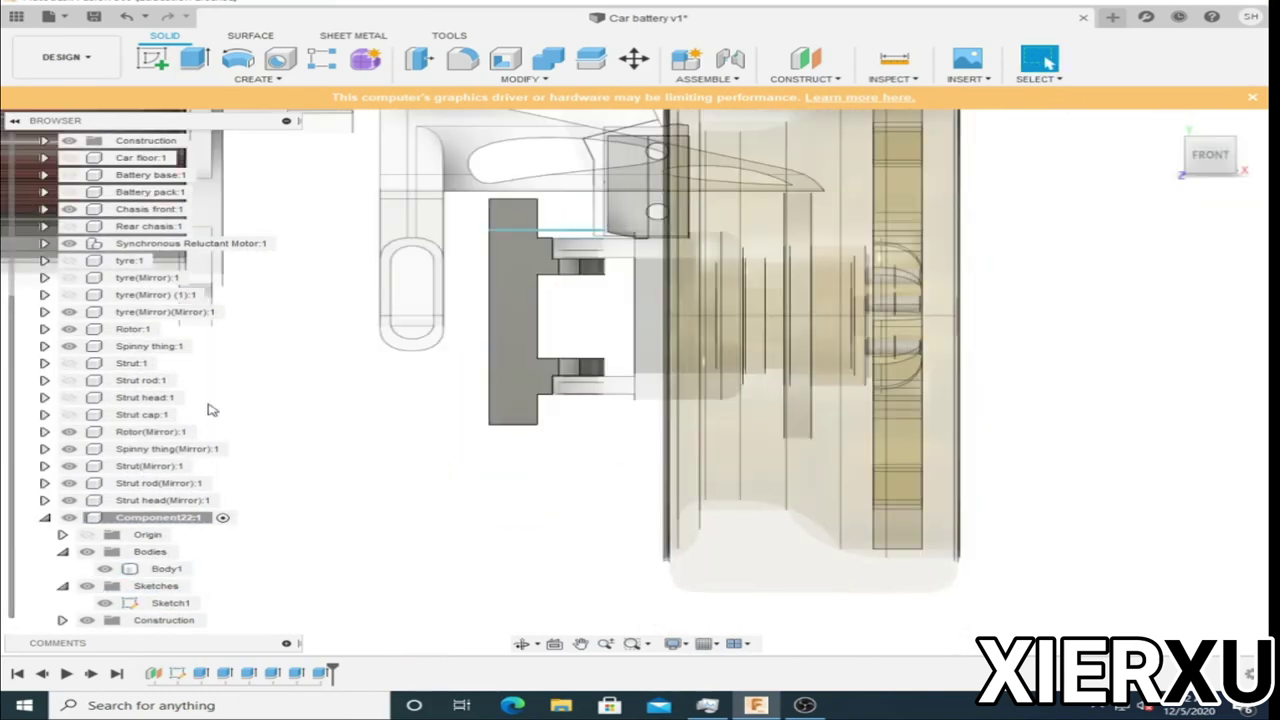
Sketch upper and lower hole circles on the mount's front face.
click(510, 310)
click(239, 62)
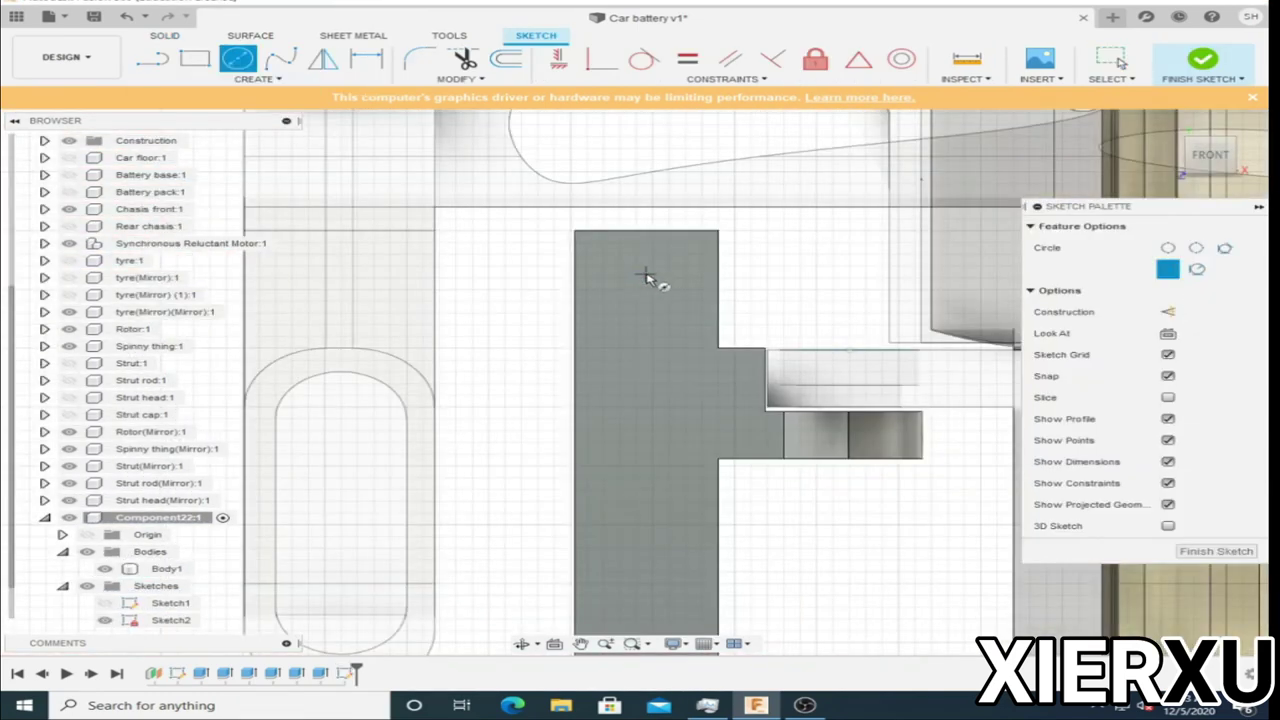
click(646, 572)
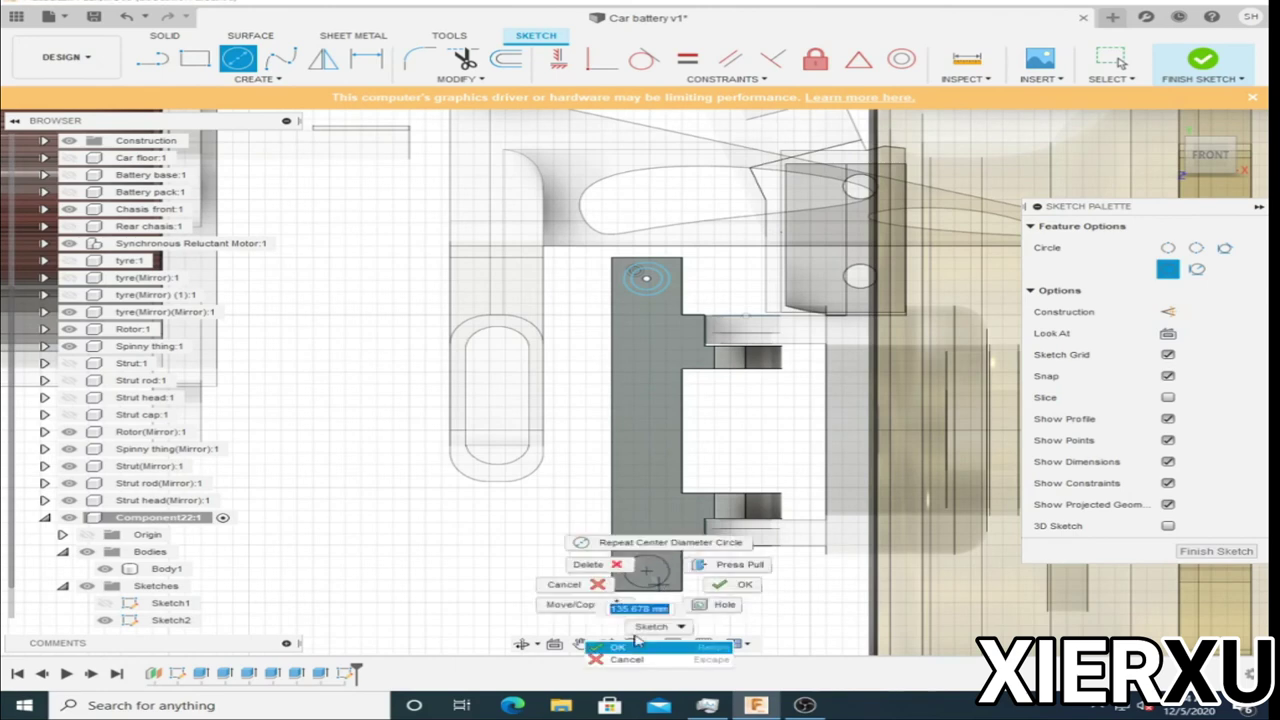
click(634, 645)
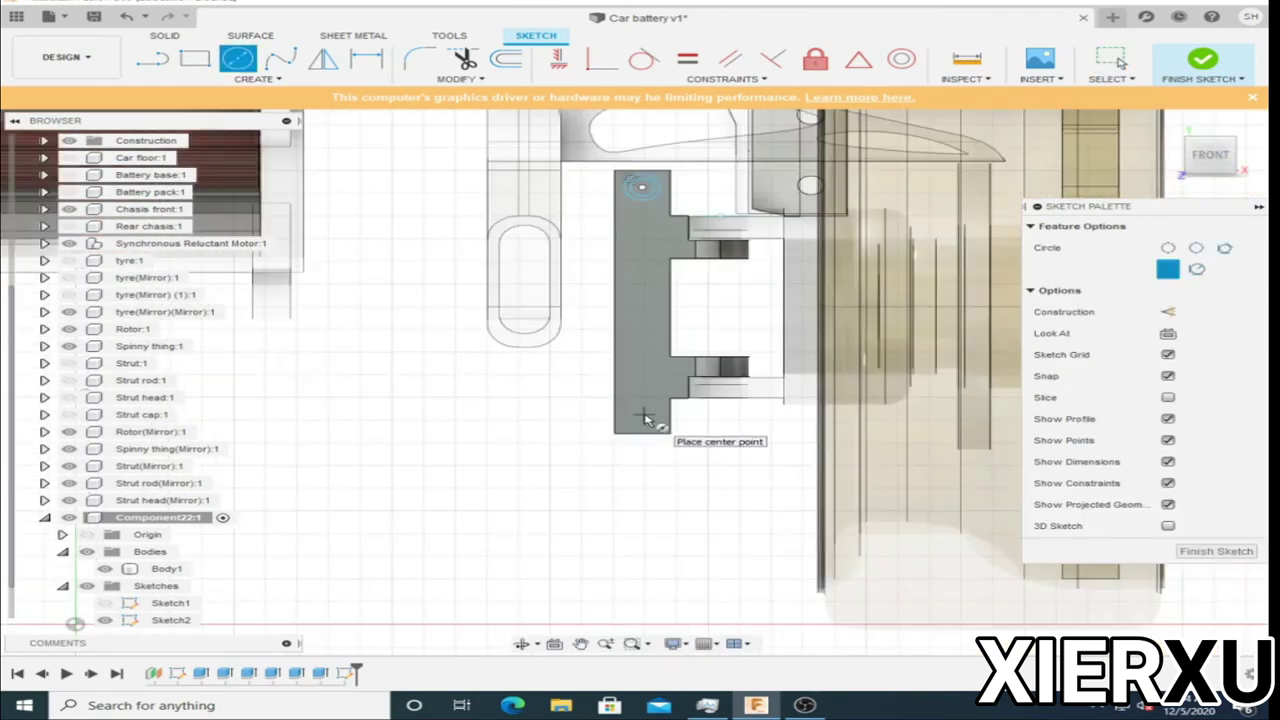
text(15)
right_click(645, 427)
Draw three-point arcs across the shape's corners and along its right edge.
scroll(648, 440, up, 5)
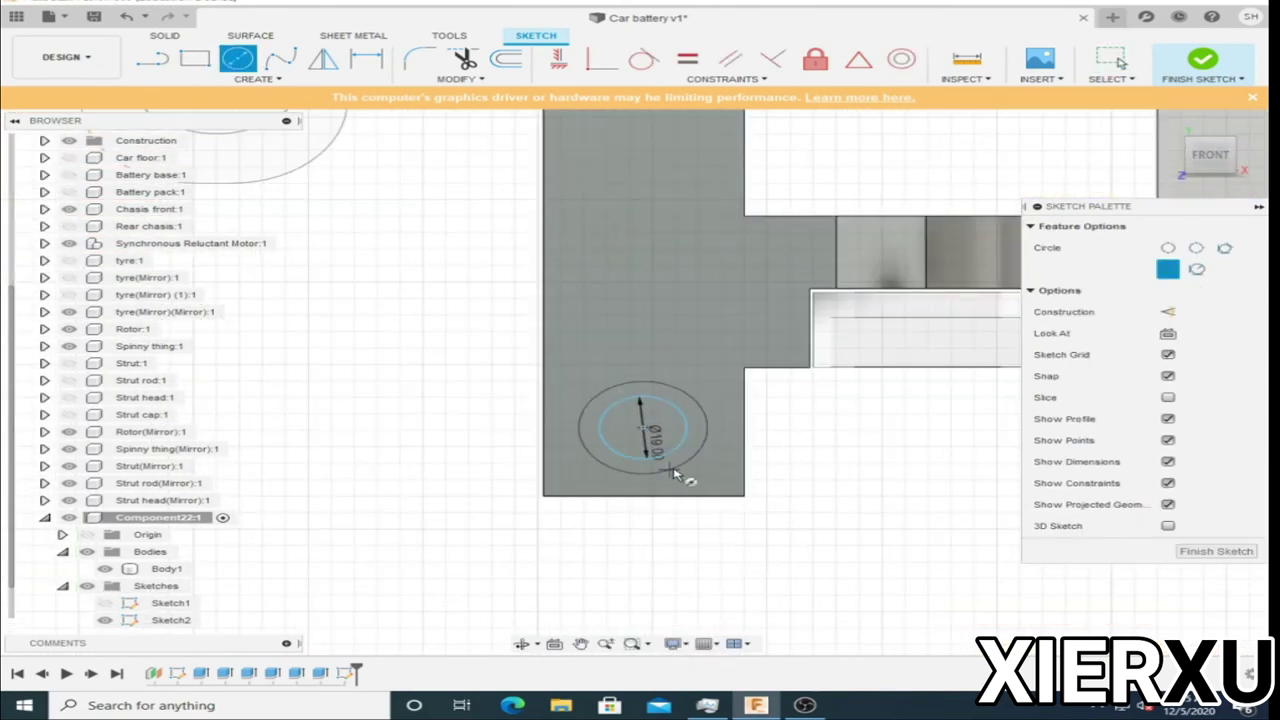
click(258, 78)
click(370, 197)
click(543, 368)
click(744, 368)
click(258, 78)
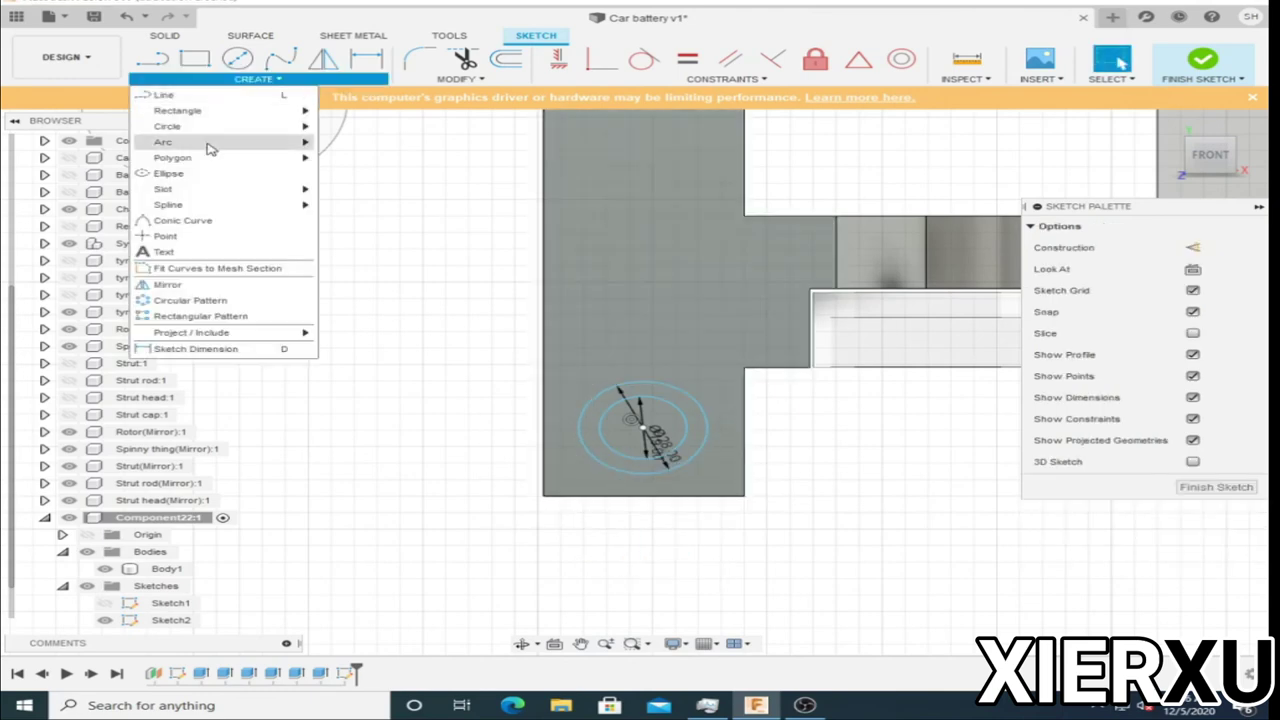
click(350, 145)
click(743, 432)
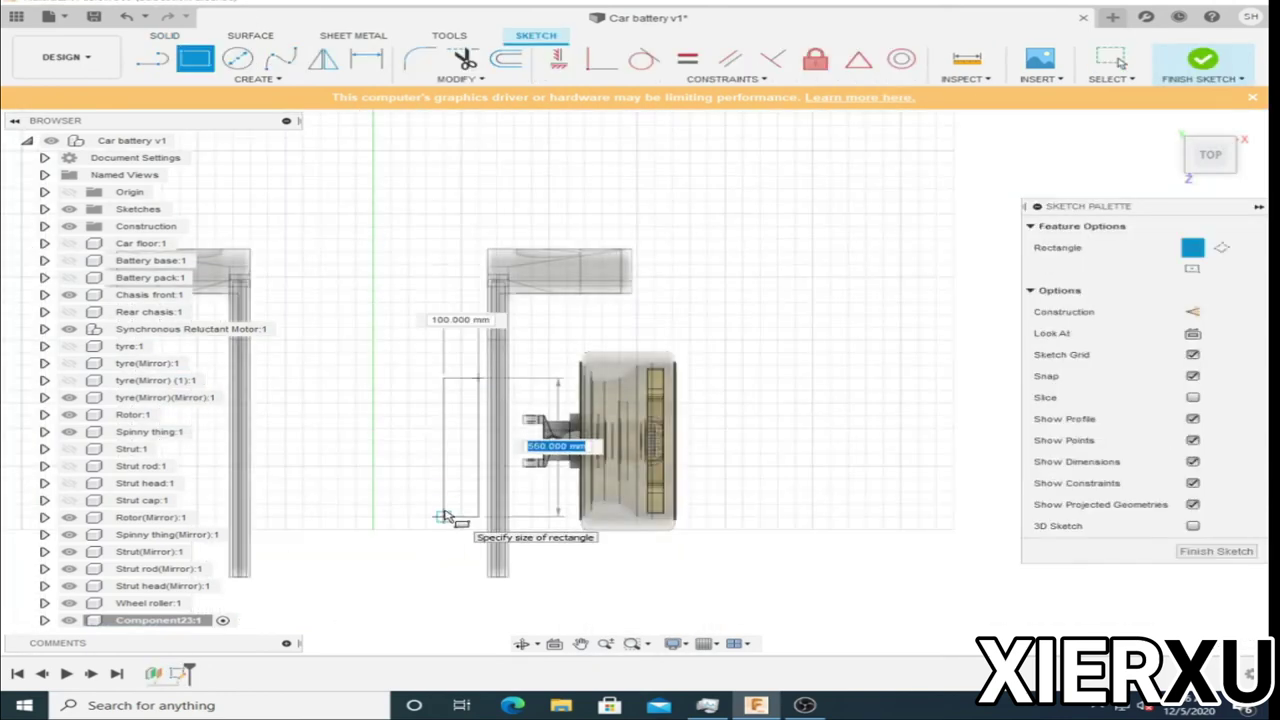
Finish the 100×550 mm rectangle and add a straight line to the sketch.
key(Return)
key(Escape)
scroll(474, 409, up, 3)
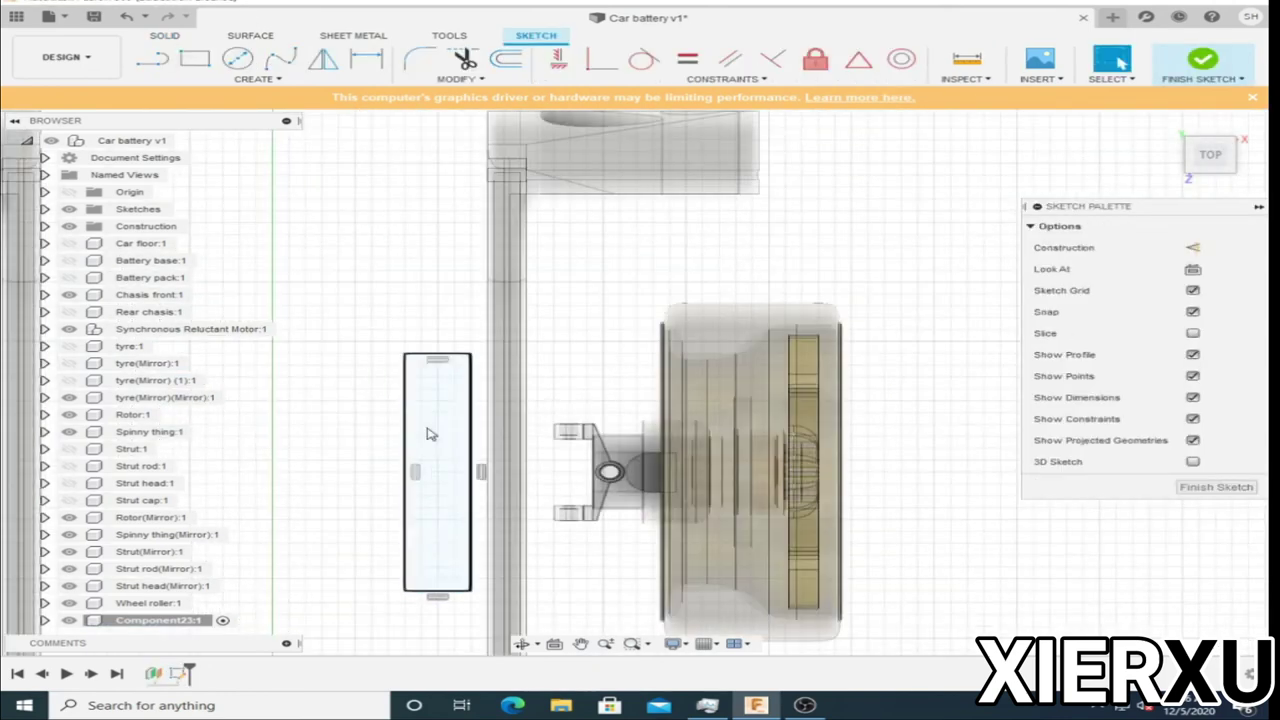
key(l)
scroll(537, 433, up, 3)
click(652, 435)
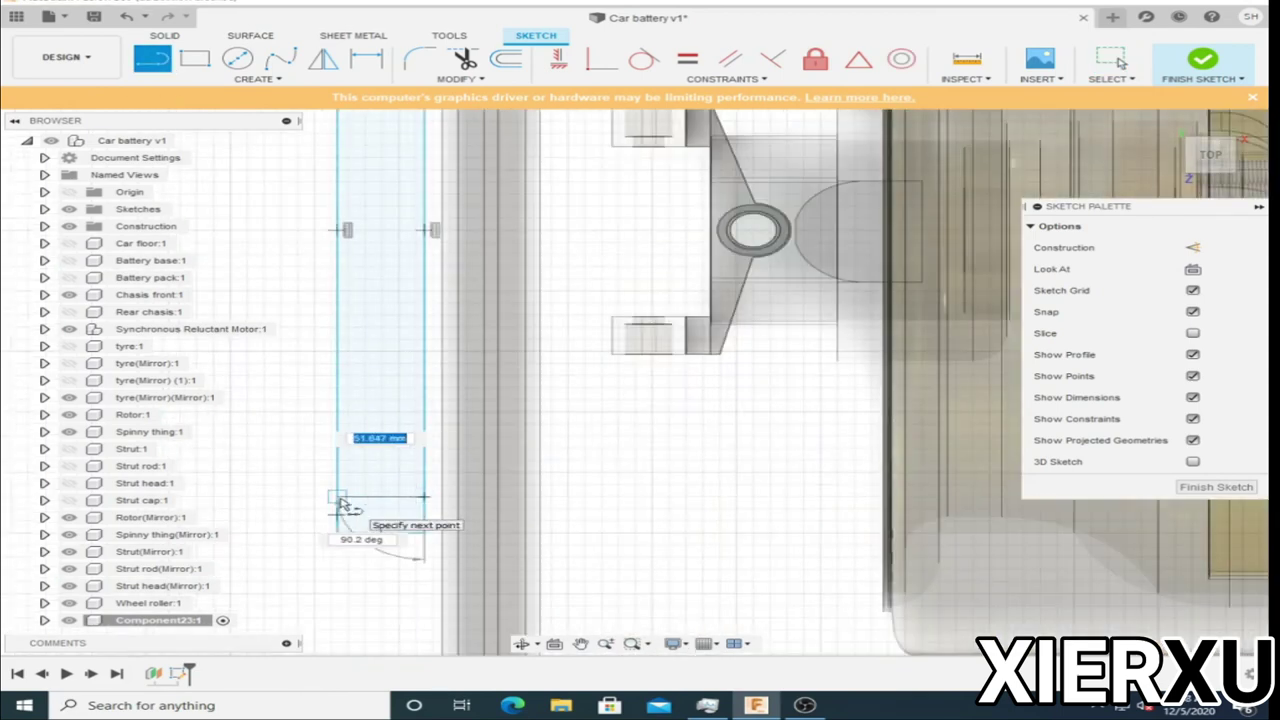
key(Escape)
scroll(522, 352, down, 3)
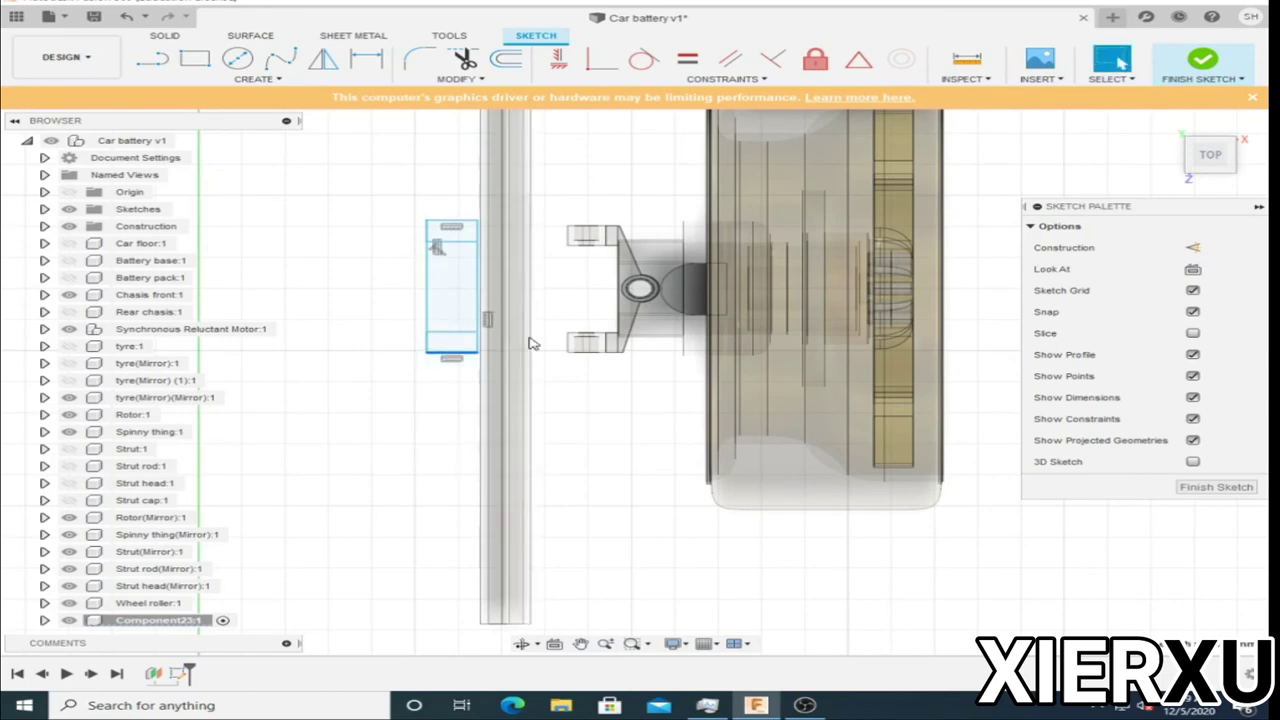
click(1208, 176)
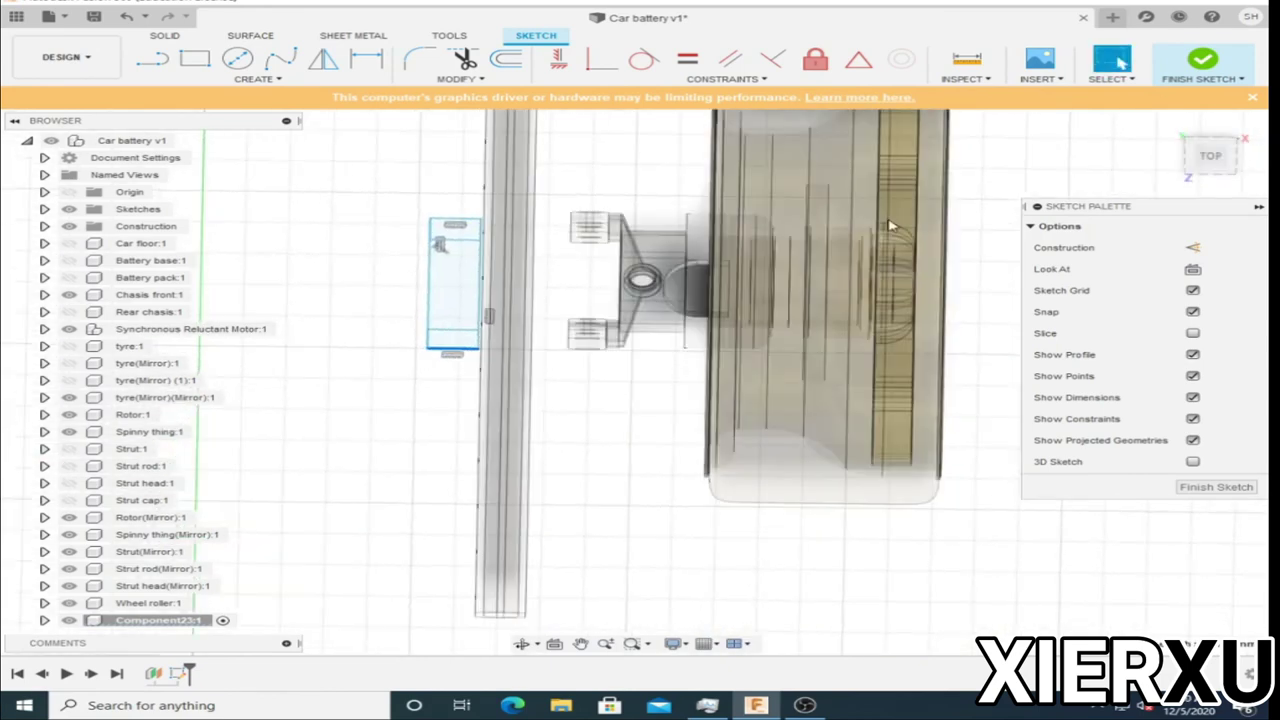
Extrude the rectangle two-sided into a solid bar, first side -300 mm.
key(e)
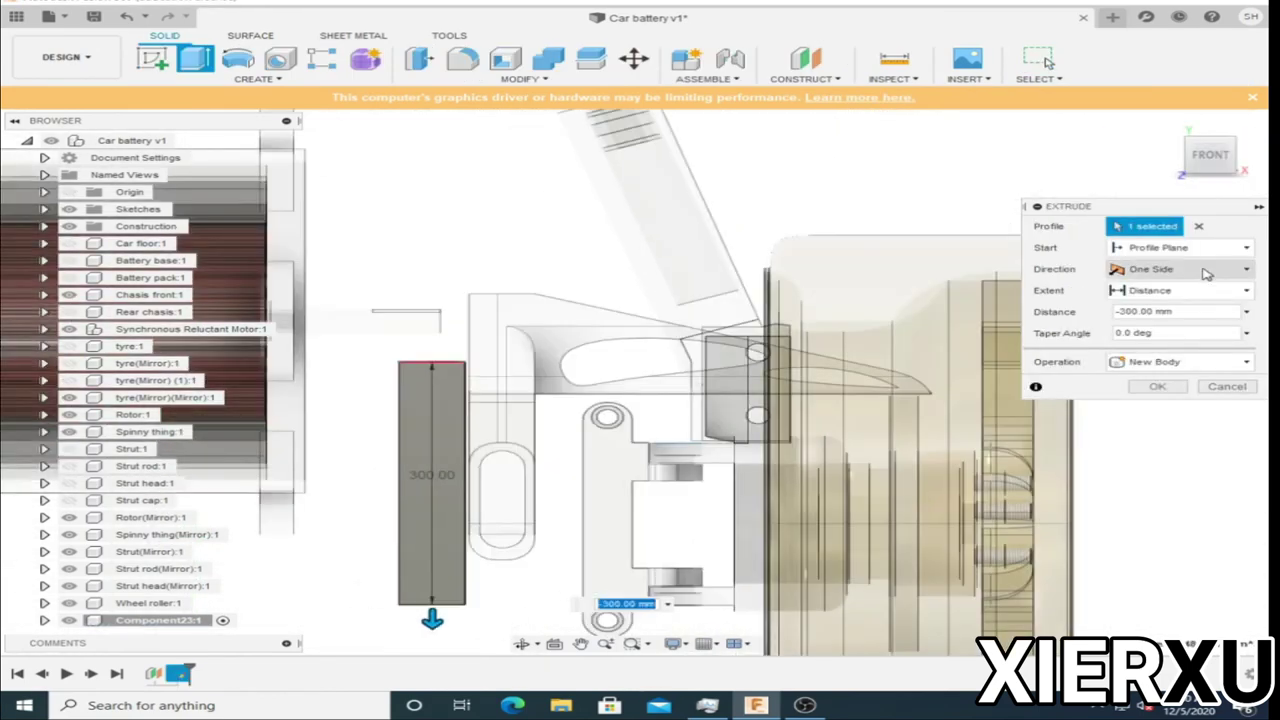
click(1180, 269)
click(1160, 302)
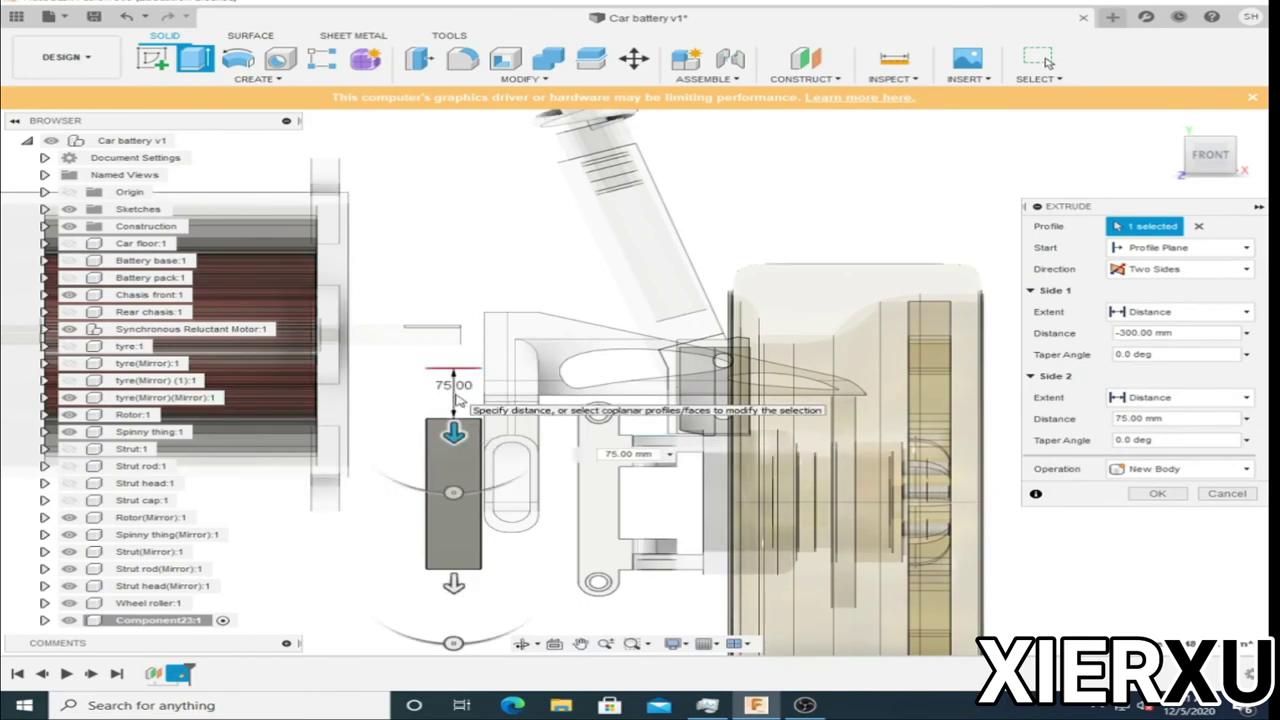
drag(456, 563, 494, 416)
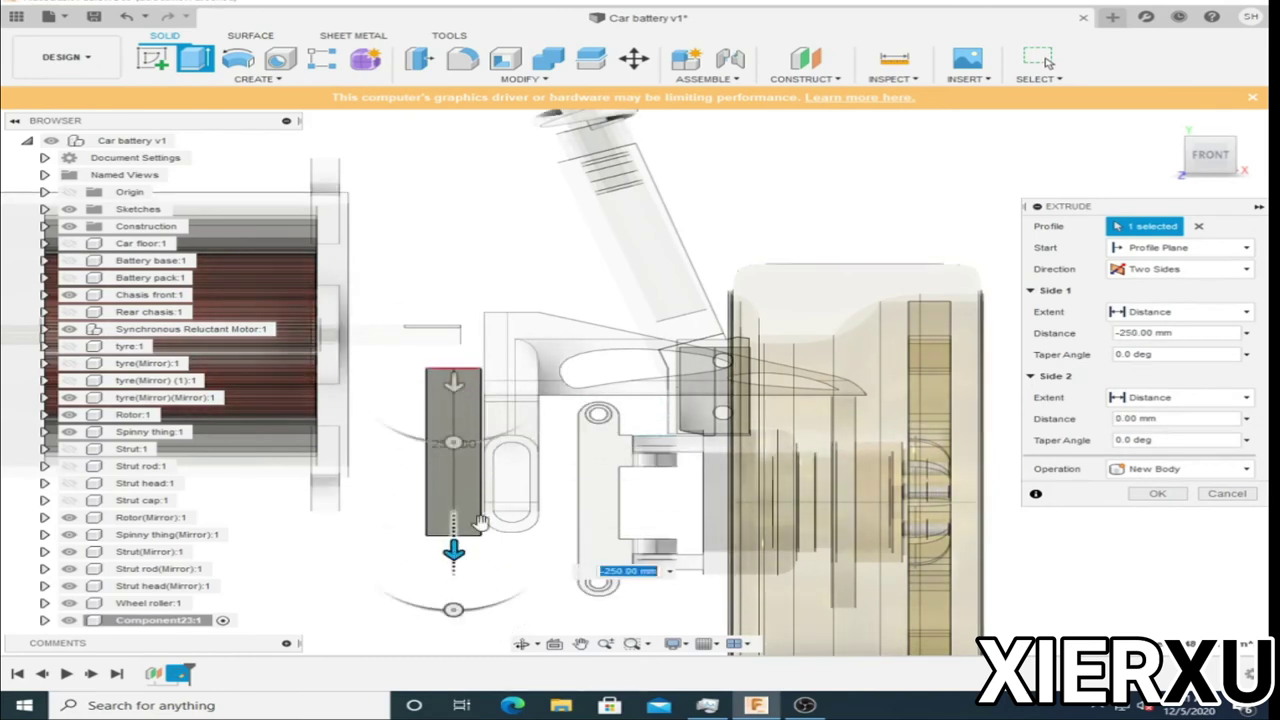
click(1157, 493)
Start a new sketch on the bar and place a circle's centre in it.
key(e)
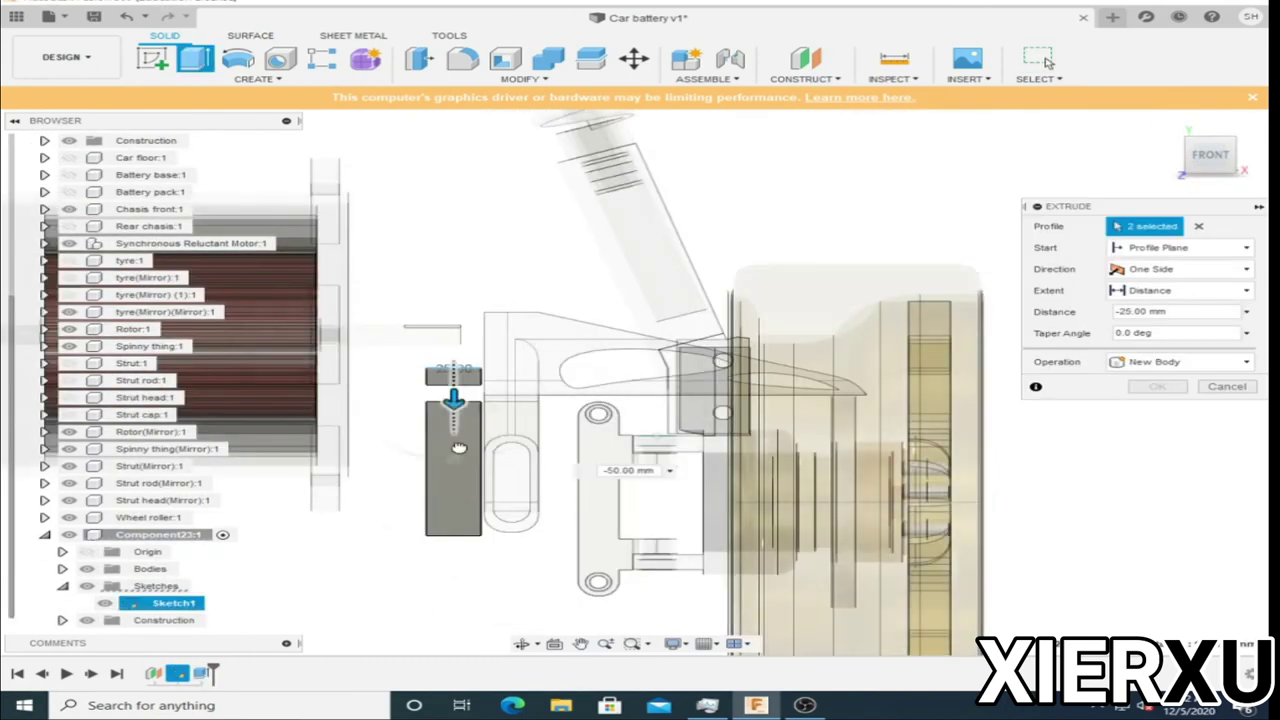
key(Escape)
right_click(420, 398)
click(440, 492)
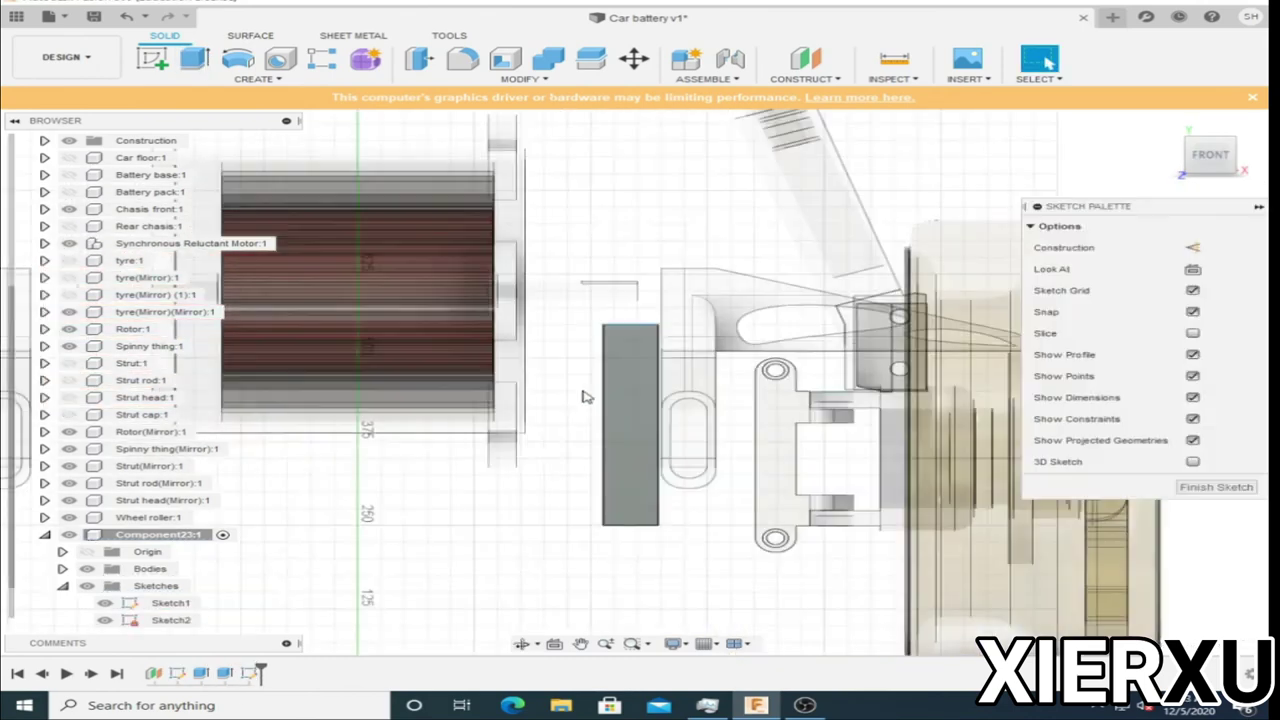
key(c)
click(632, 336)
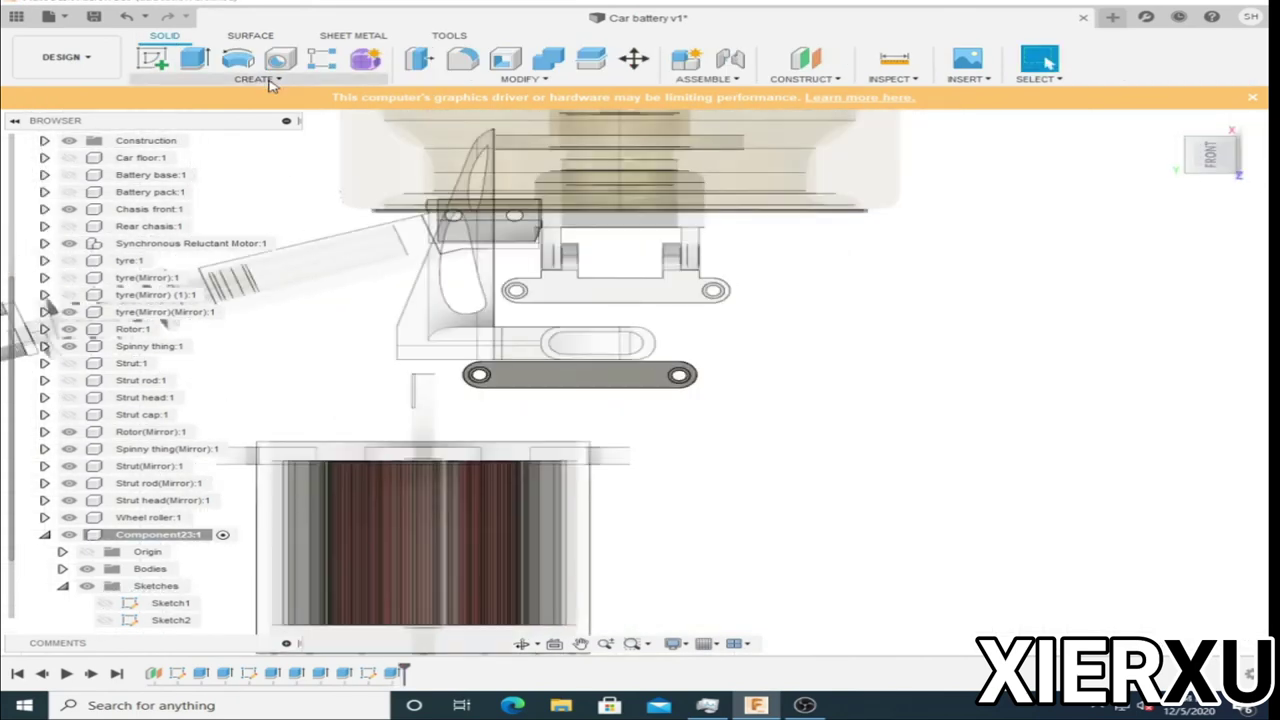
Finish the slanted rectangle sketch between the holes and show Frame wheel mount's sketches.
click(189, 624)
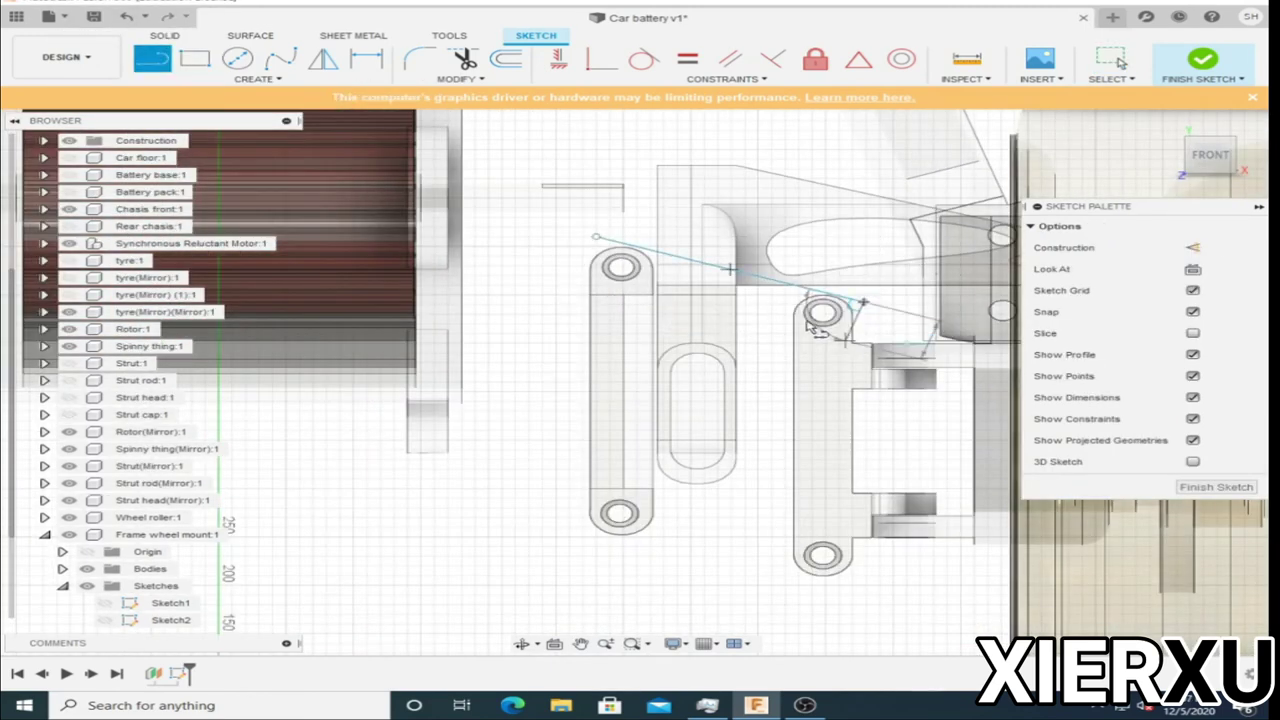
scroll(571, 277, up, 5)
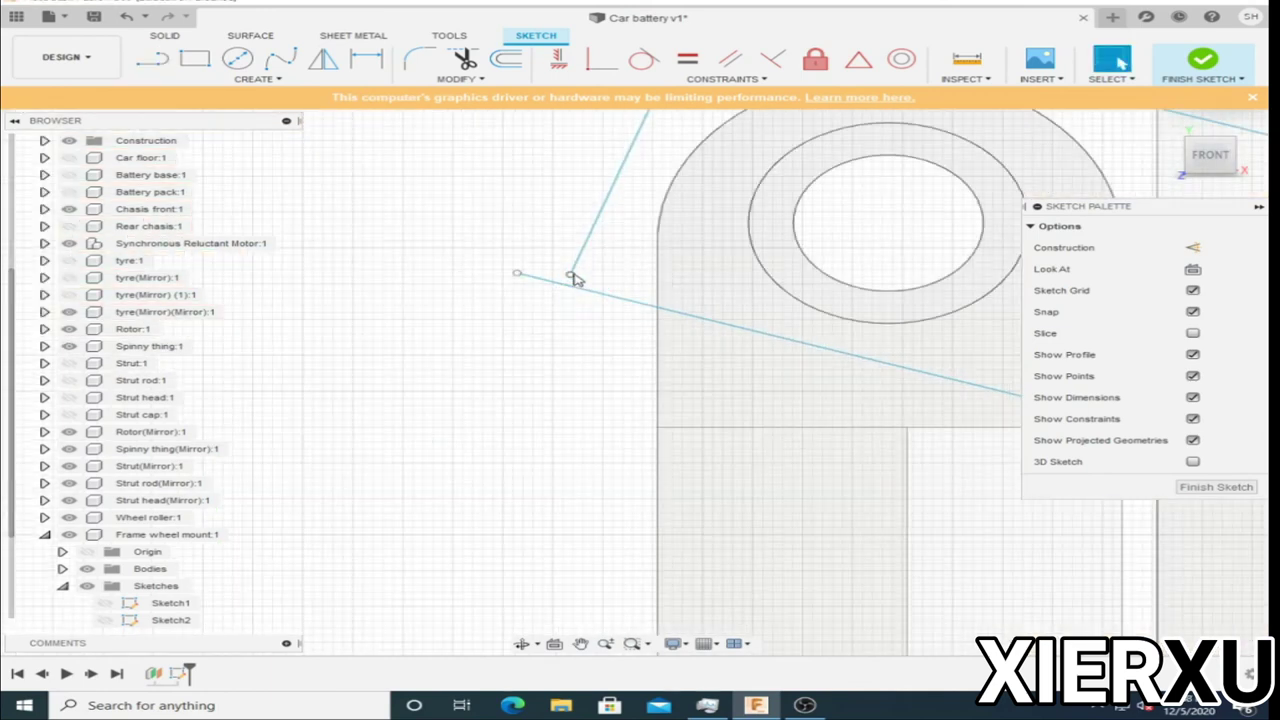
scroll(443, 357, down, 5)
scroll(508, 328, down, 3)
click(490, 322)
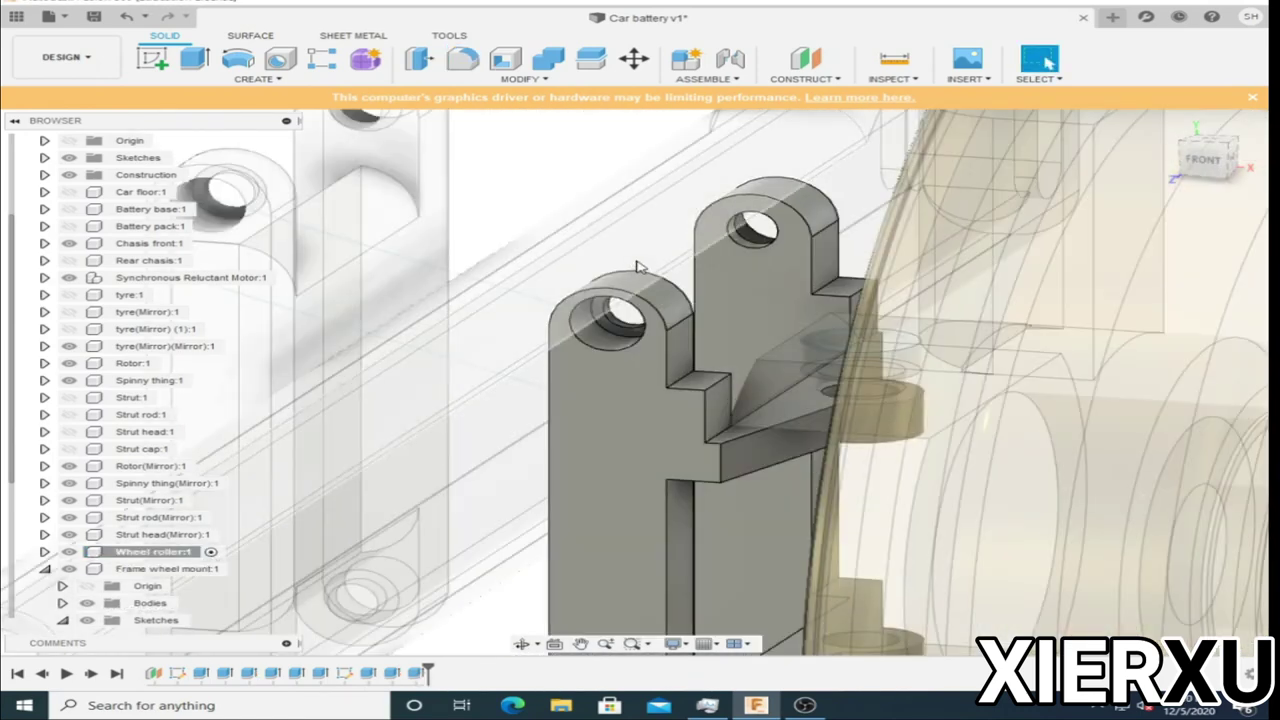
click(62, 620)
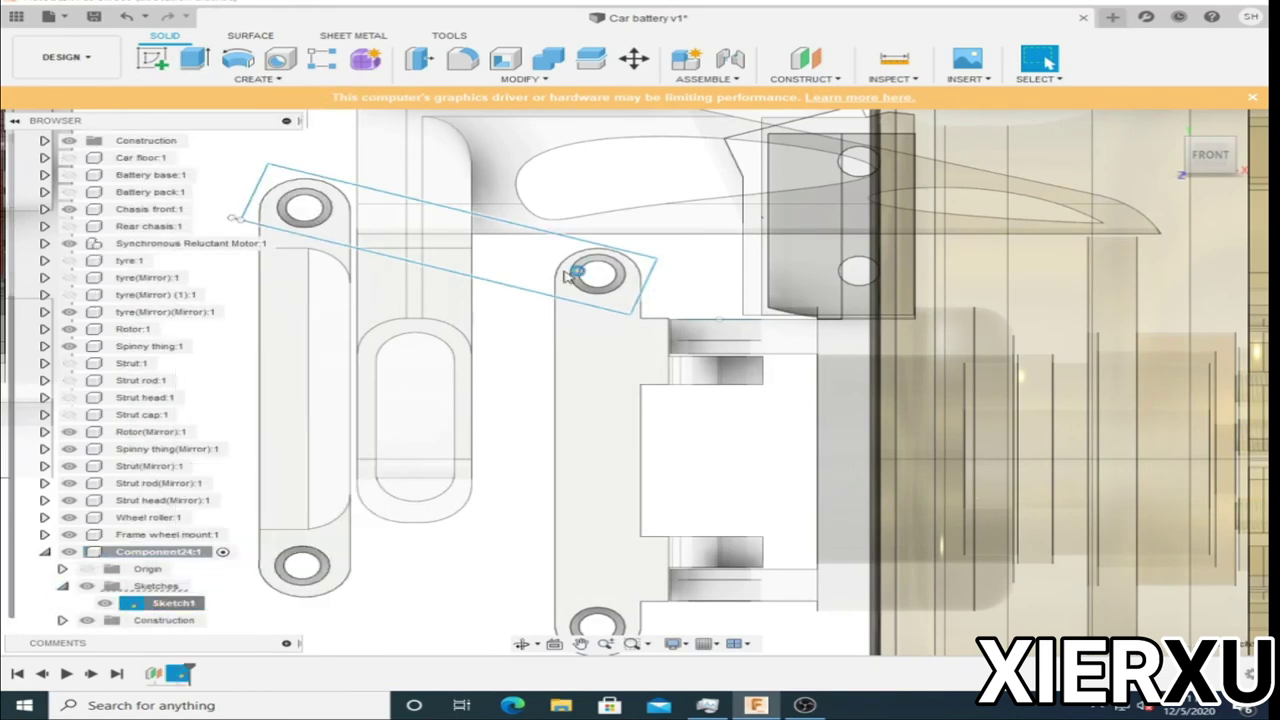
Start a sketch in Component24 and trim the unwanted lines of the link outline.
click(567, 275)
scroll(618, 288, up, 5)
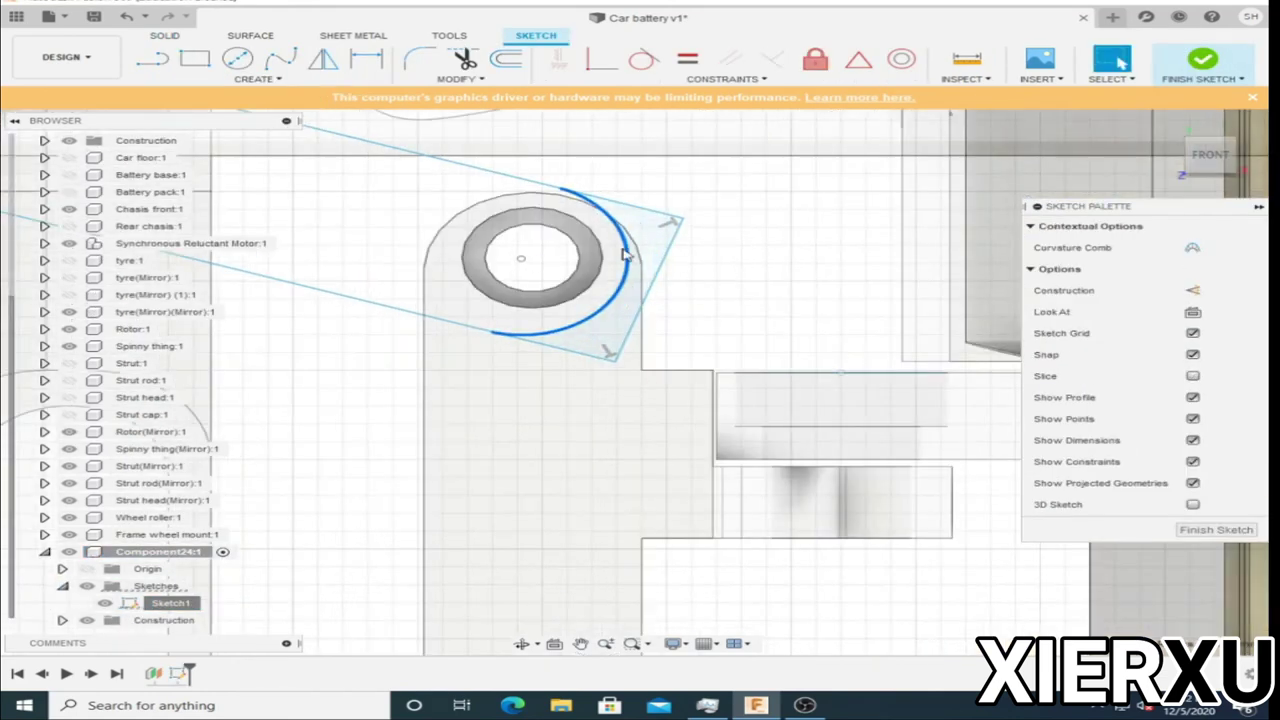
scroll(690, 300, down, 5)
scroll(742, 320, up, 4)
scroll(740, 320, down, 2)
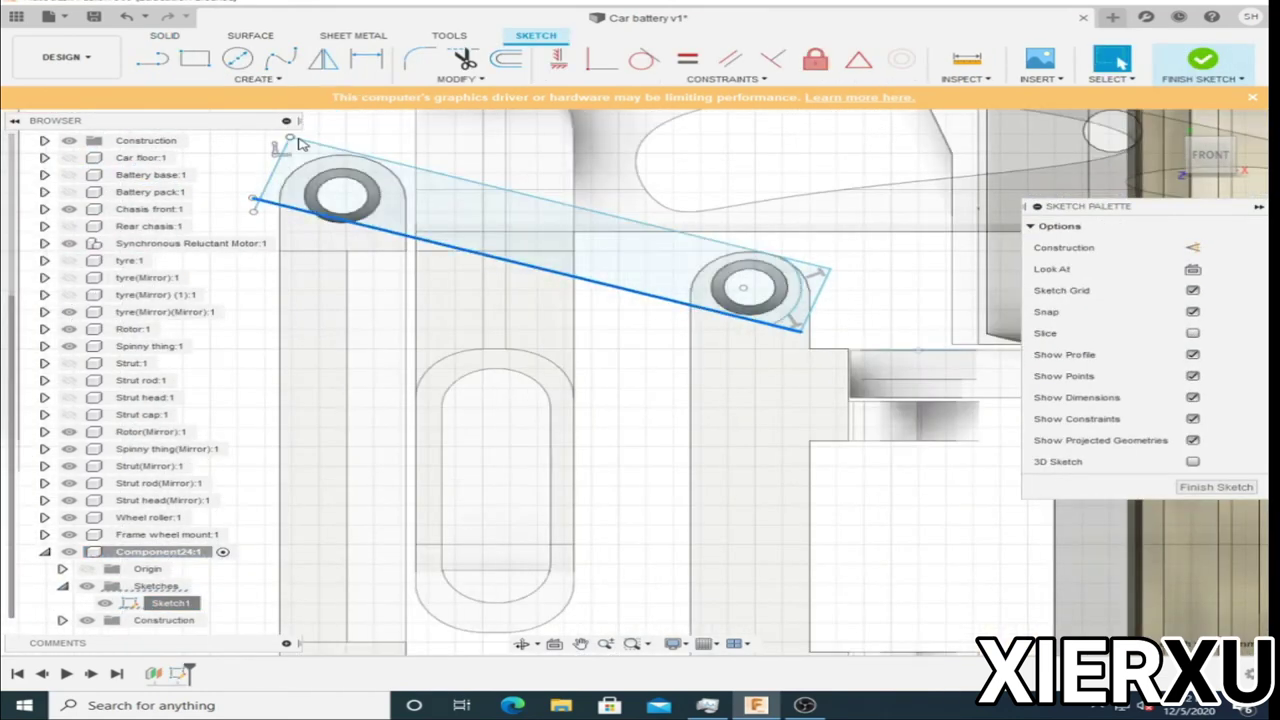
click(425, 244)
key(l)
scroll(324, 163, up, 2)
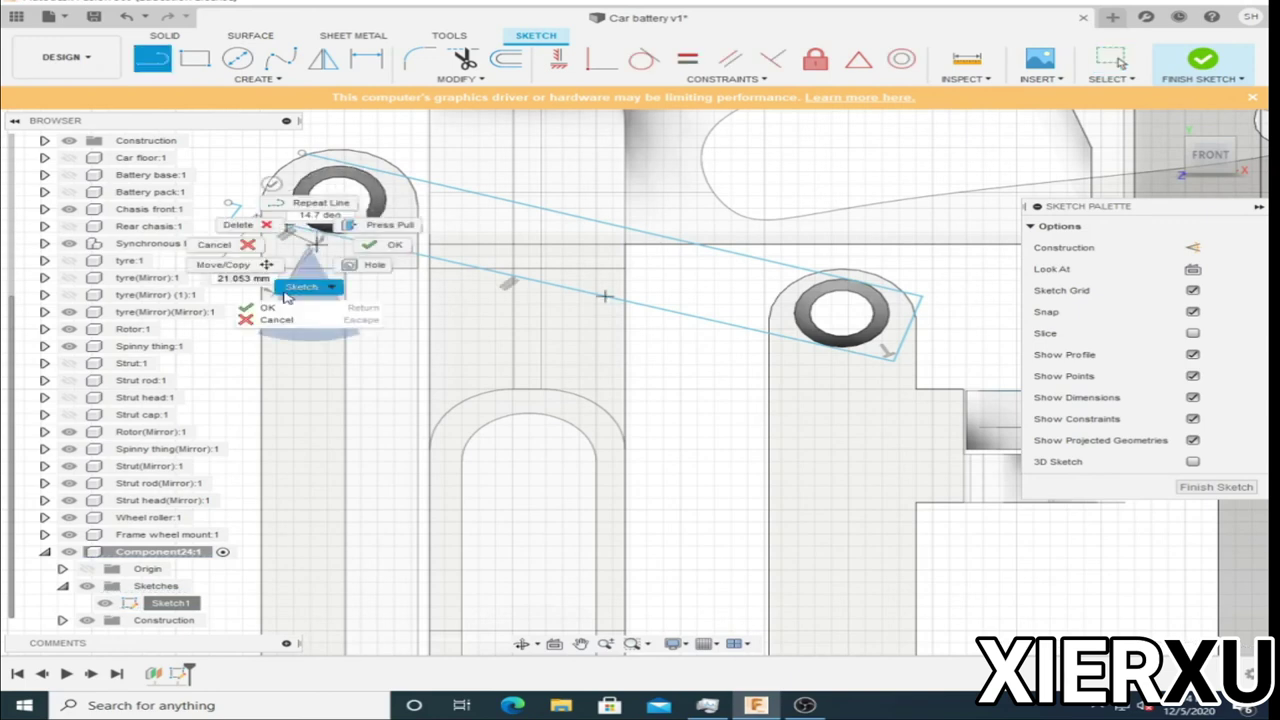
Add arcs and lines for the round link ends, then extrude two sides -45/35 mm.
key(a)
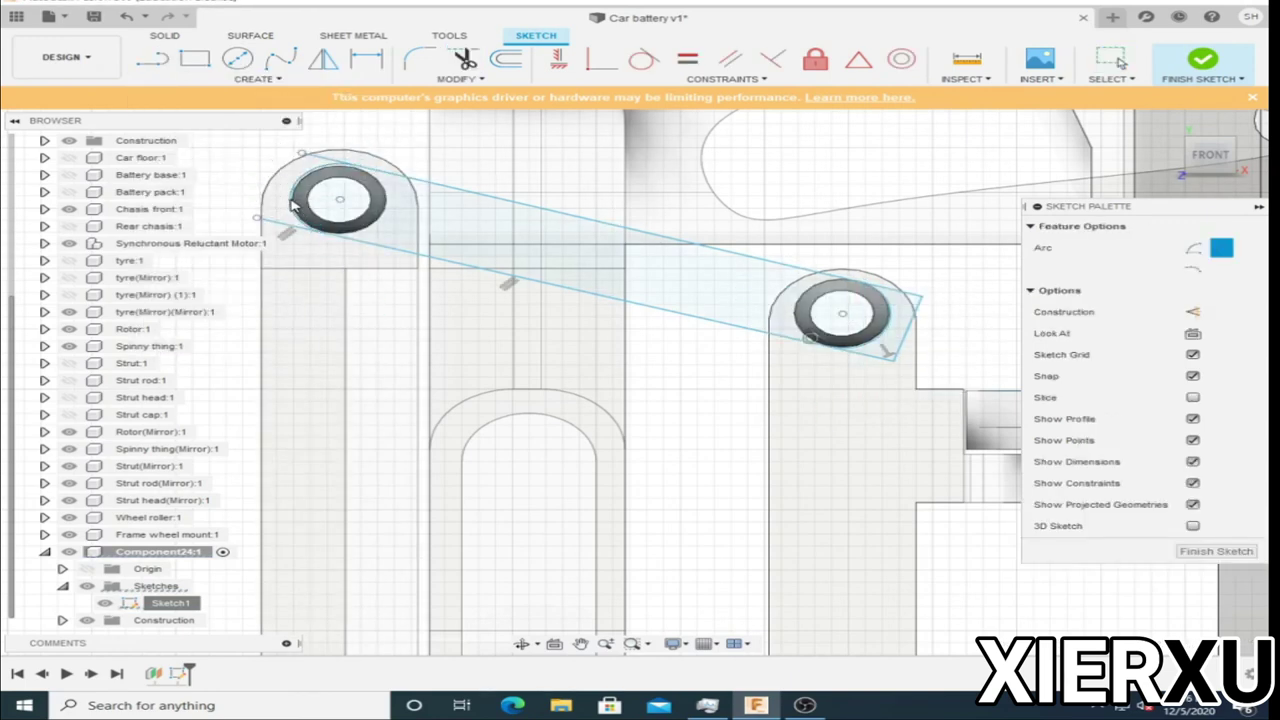
key(l)
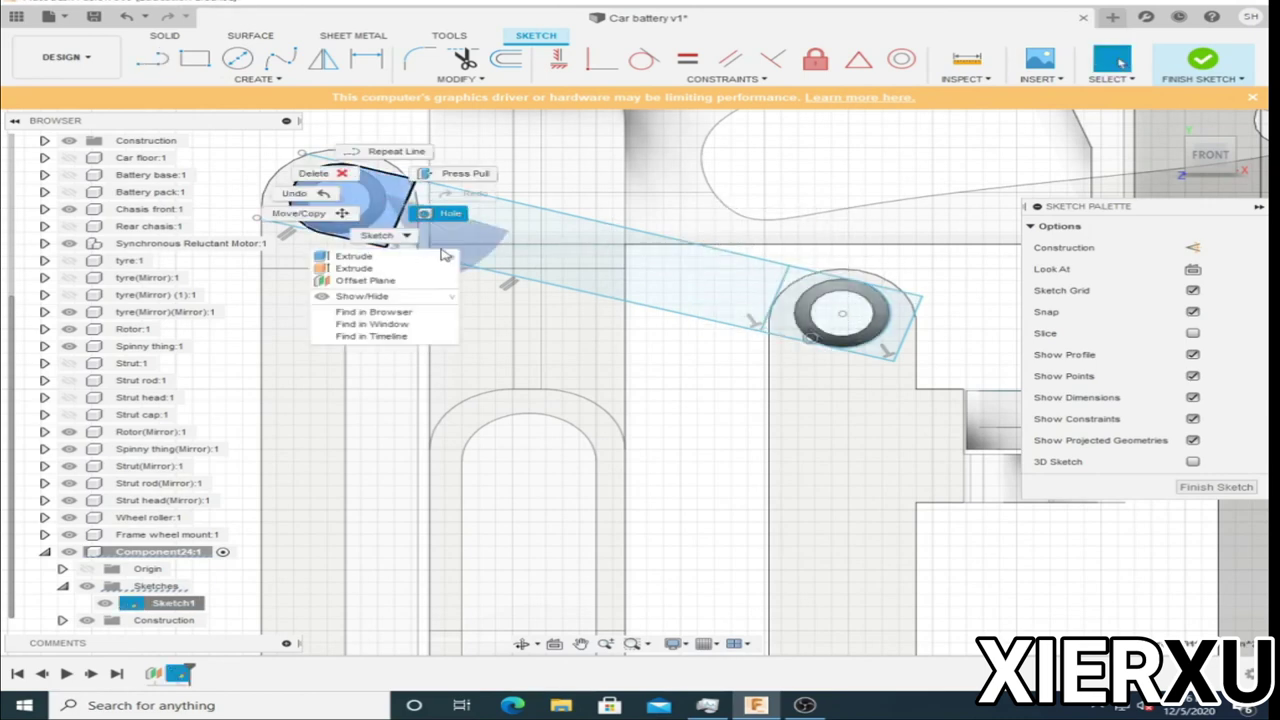
key(Escape)
scroll(450, 225, up, 3)
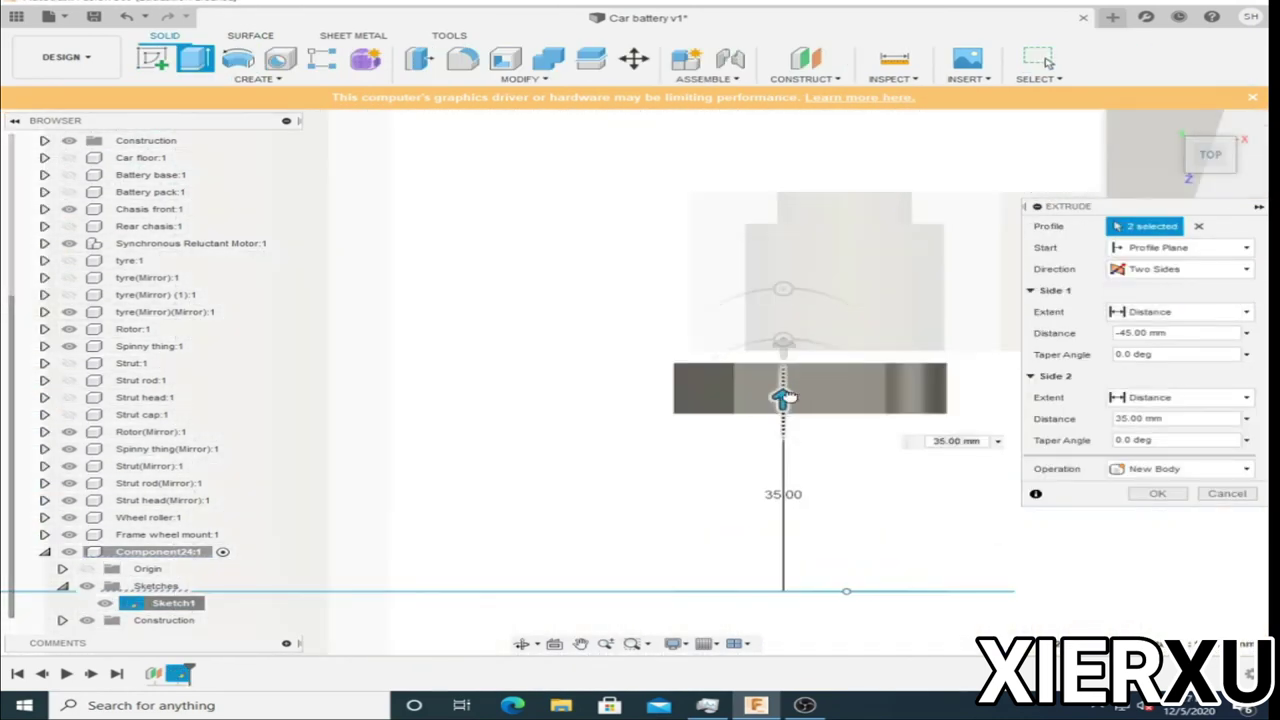
scroll(782, 410, down, 5)
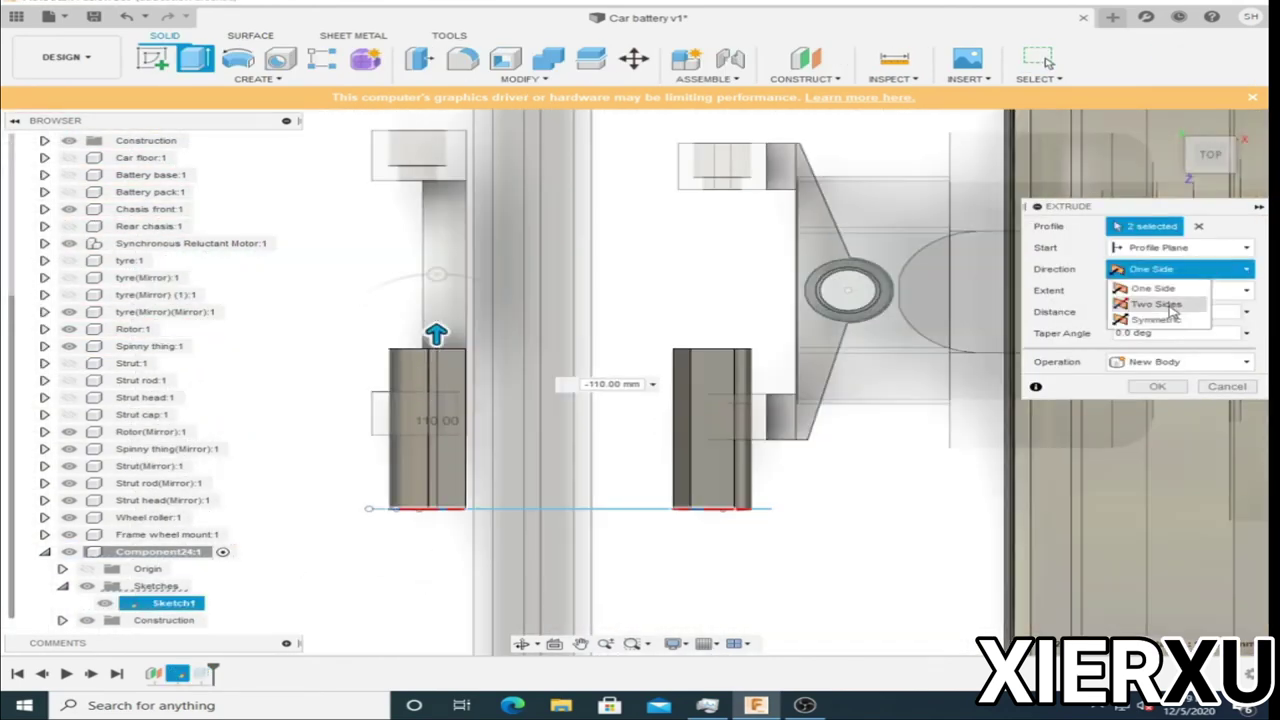
click(1172, 313)
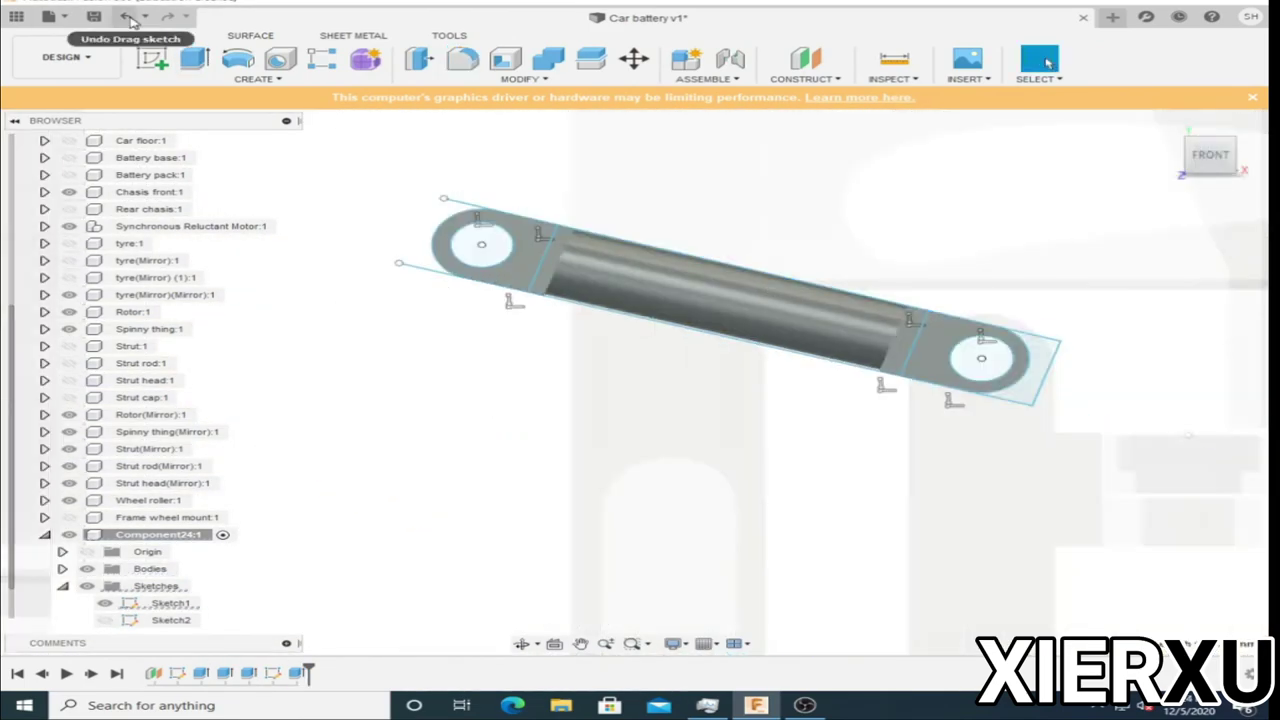
Select strut Body3, close the Appearance settings, and select Spinny thing(Mirror):1.
click(128, 588)
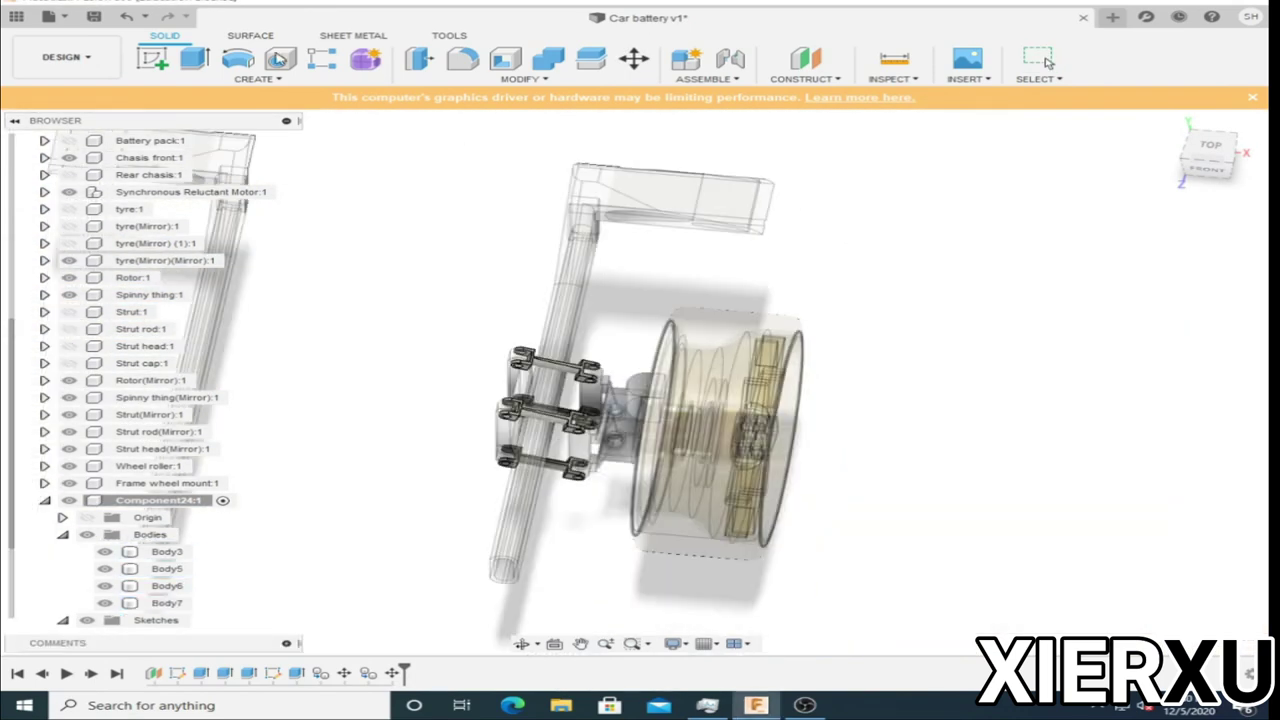
click(62, 56)
click(57, 147)
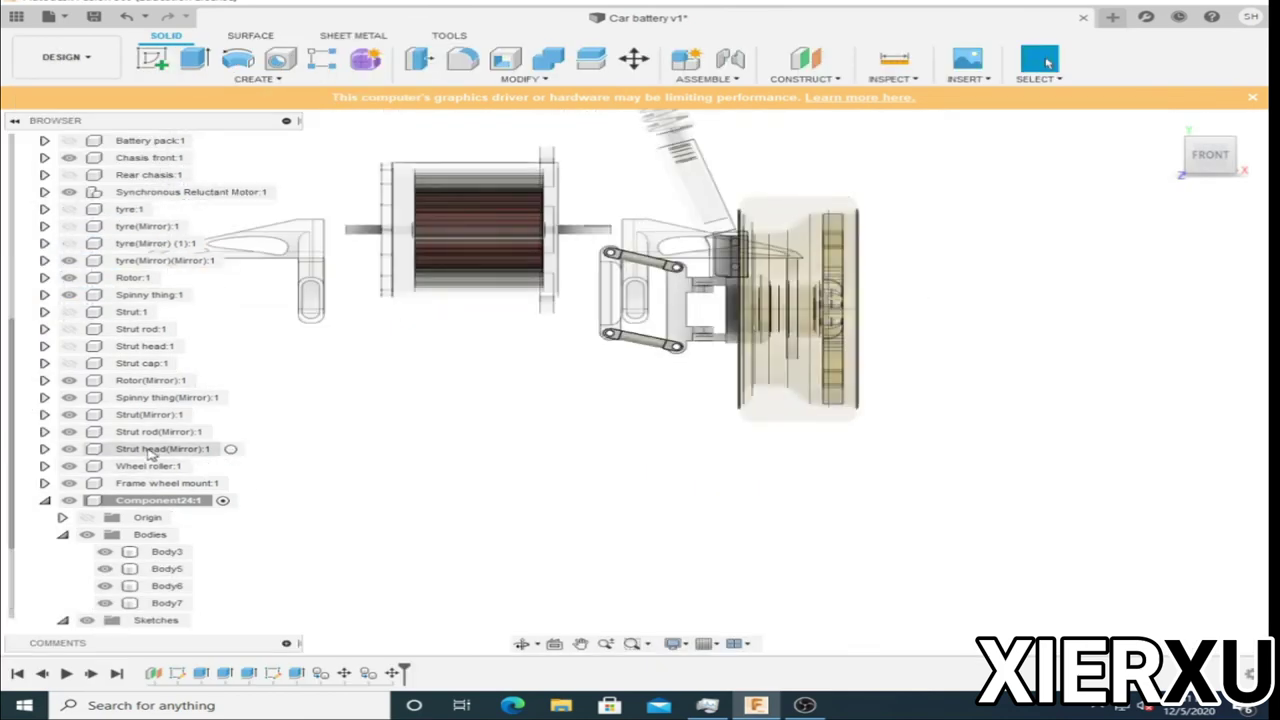
click(127, 396)
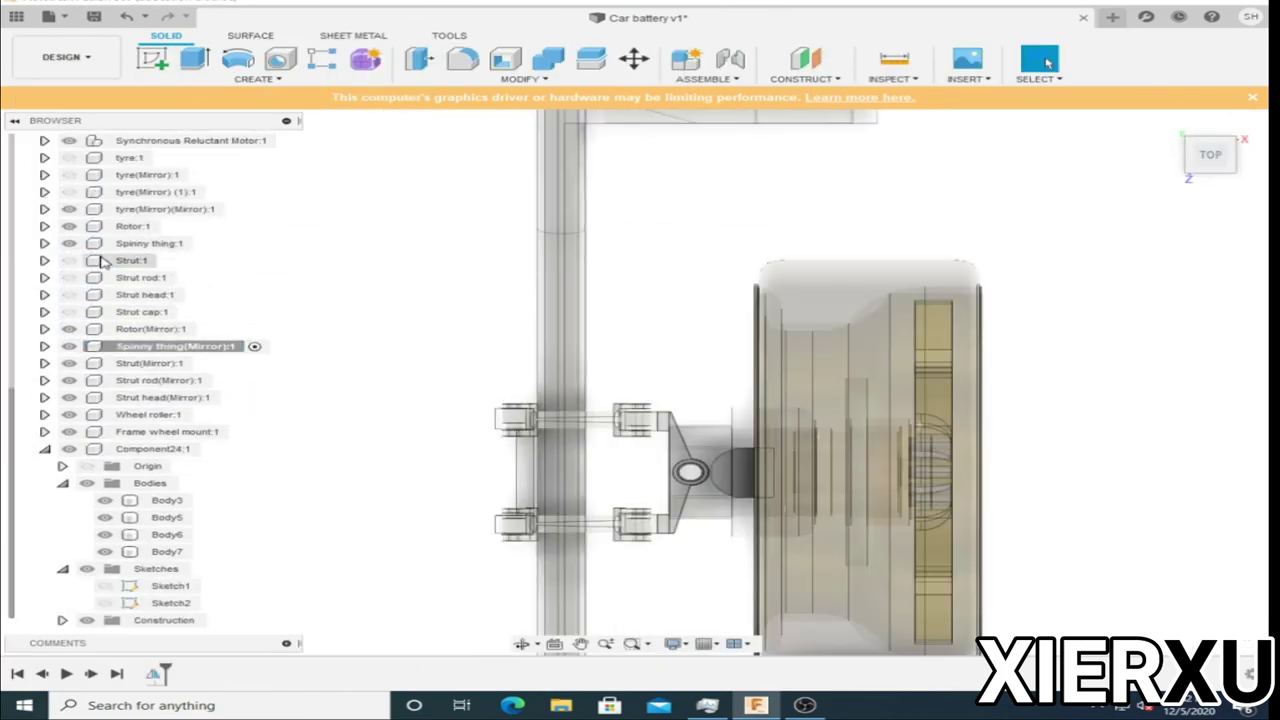
Sketch an arc-and-line profile on the Spinny thing and extrude it into Body6.
click(700, 460)
click(230, 335)
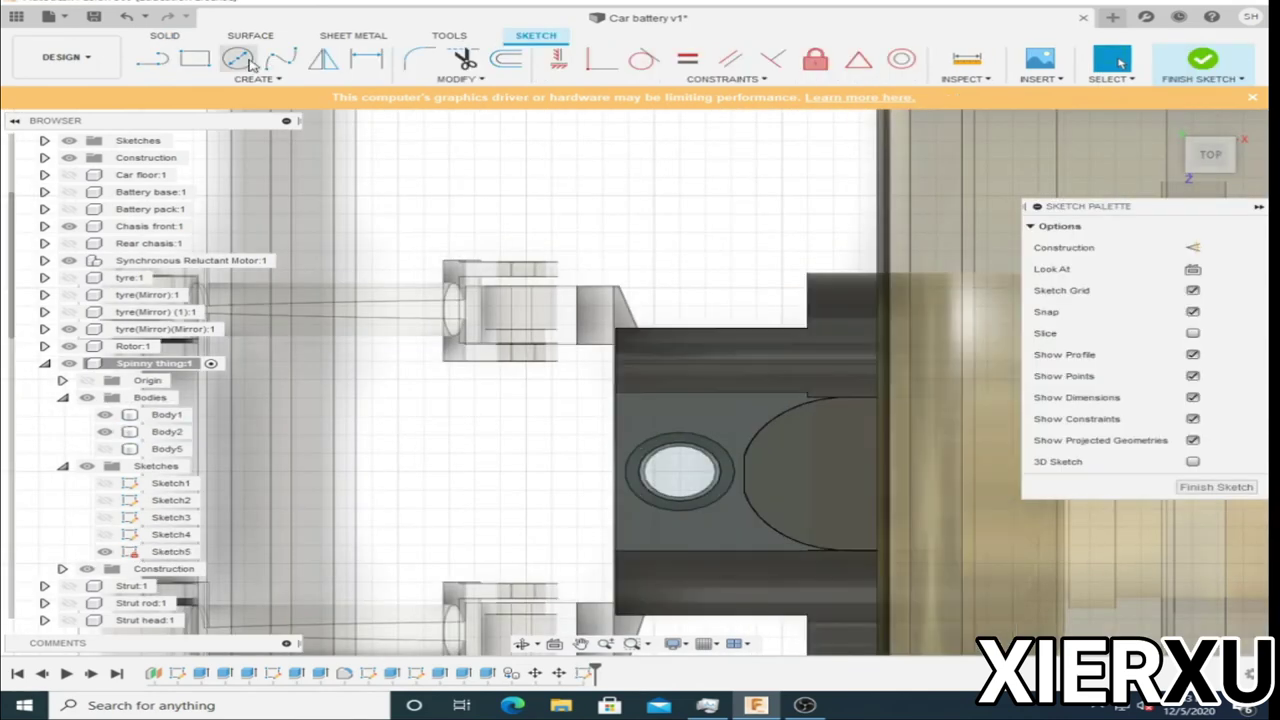
click(248, 62)
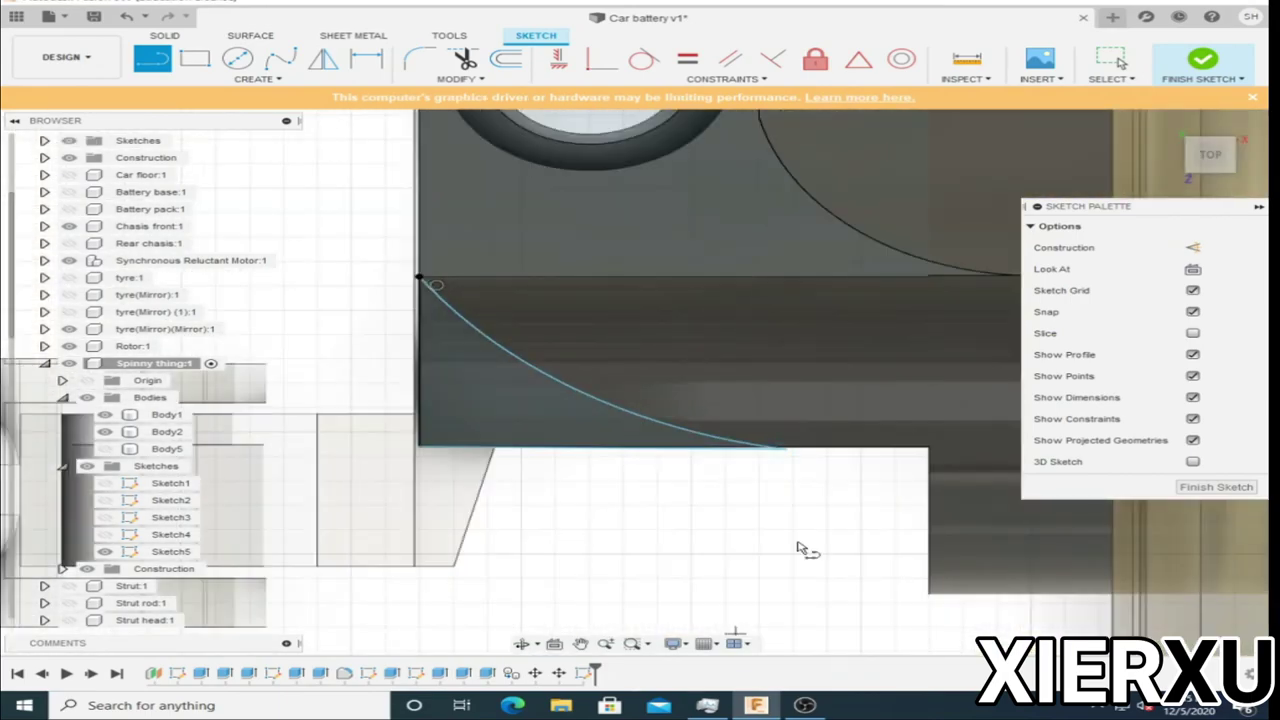
key(Escape)
right_click(565, 291)
click(531, 348)
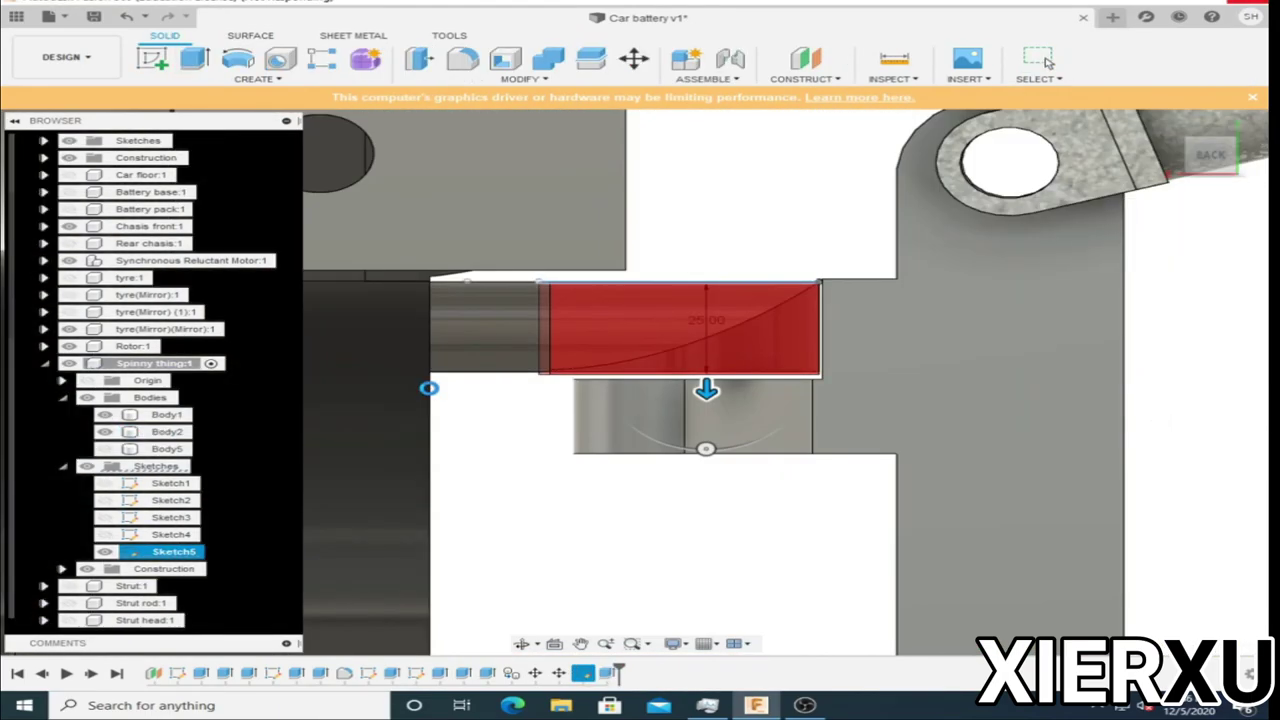
key(Return)
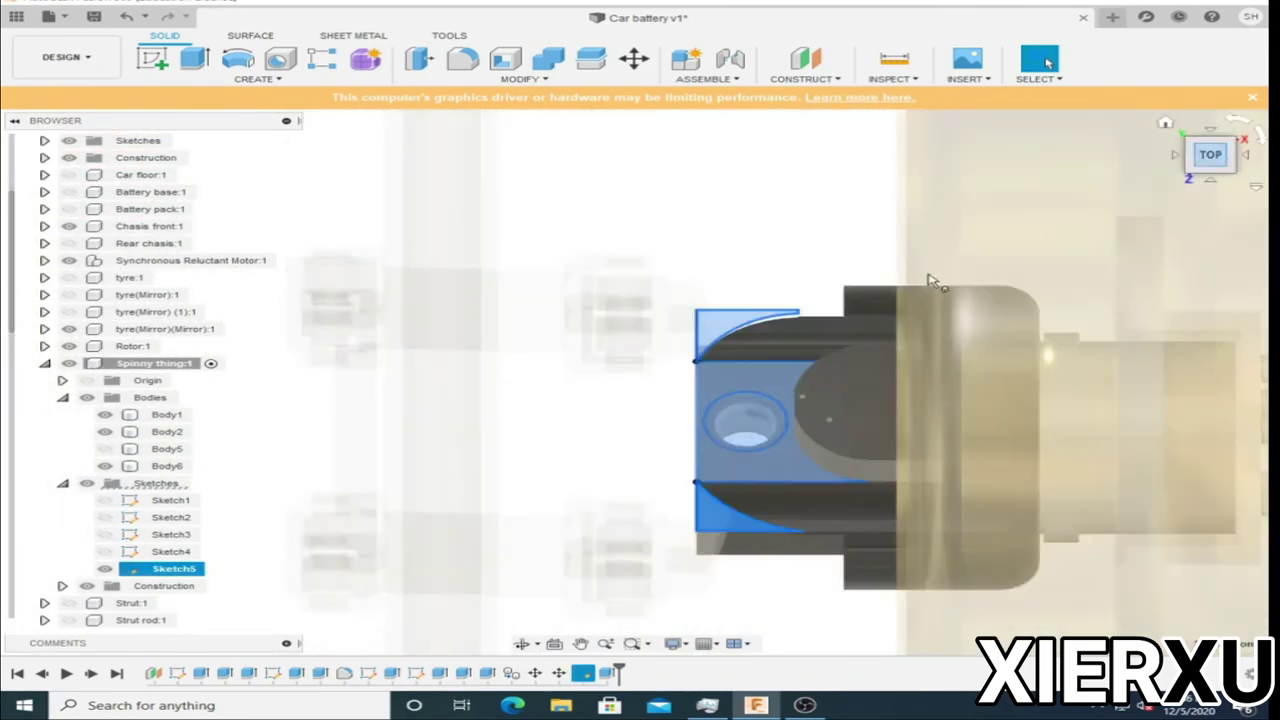
Cut a two-sided opening through the Spinny thing and paste a copy of Body6.
key(e)
key(Return)
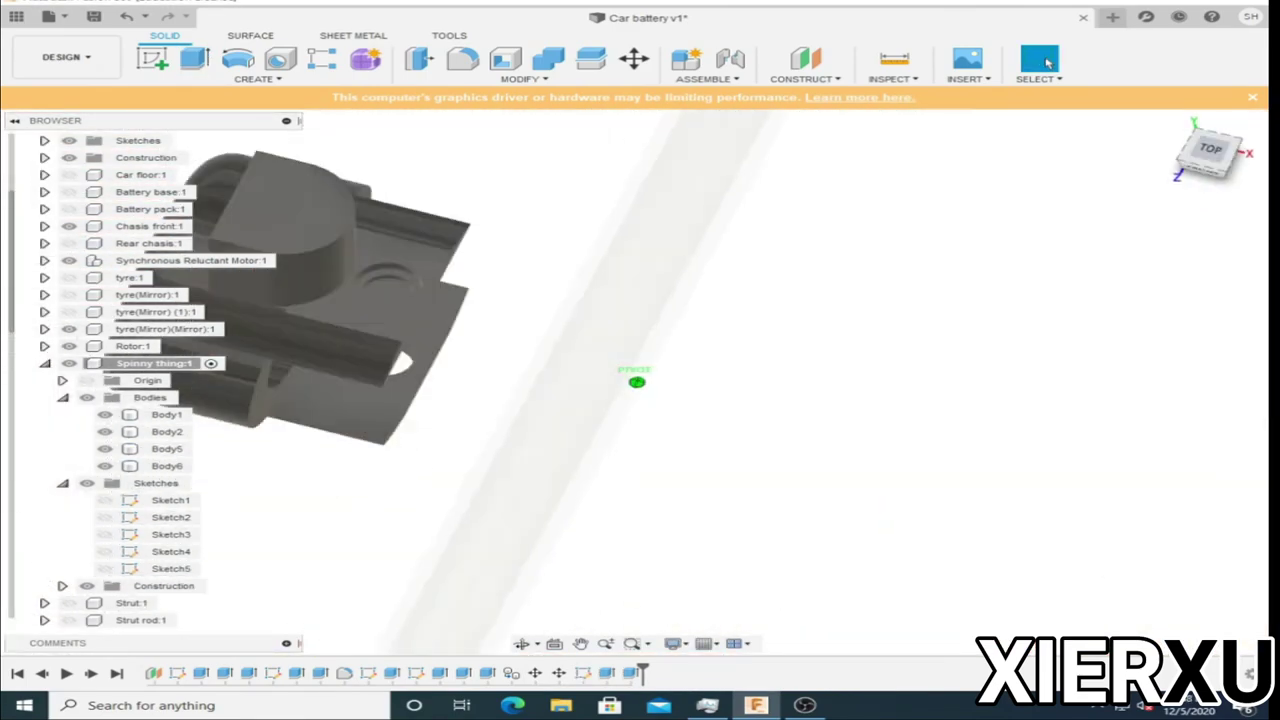
click(162, 466)
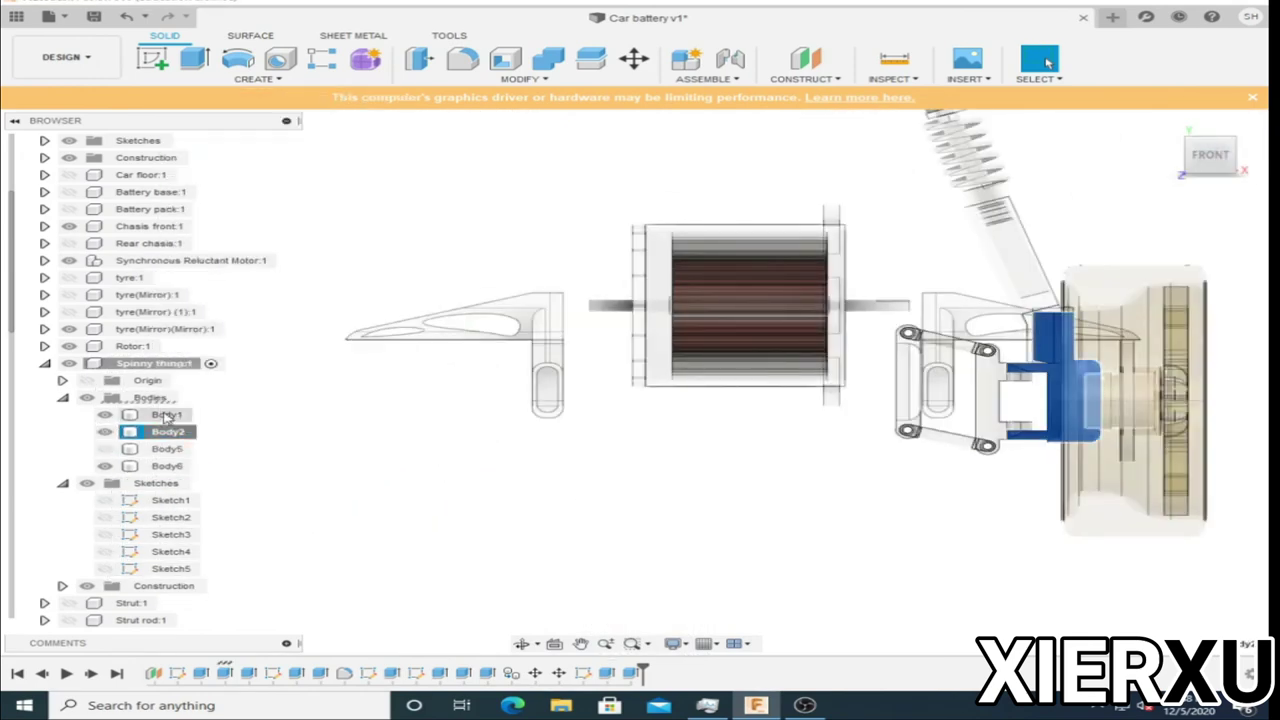
key(ctrl+v)
Move the pasted Body7 -5 mm in X and 5 mm in Z.
mouse_move(337, 343)
mouse_down()
mouse_move(467, 342)
mouse_move(543, 480)
mouse_up()
scroll(540, 500, up, 5)
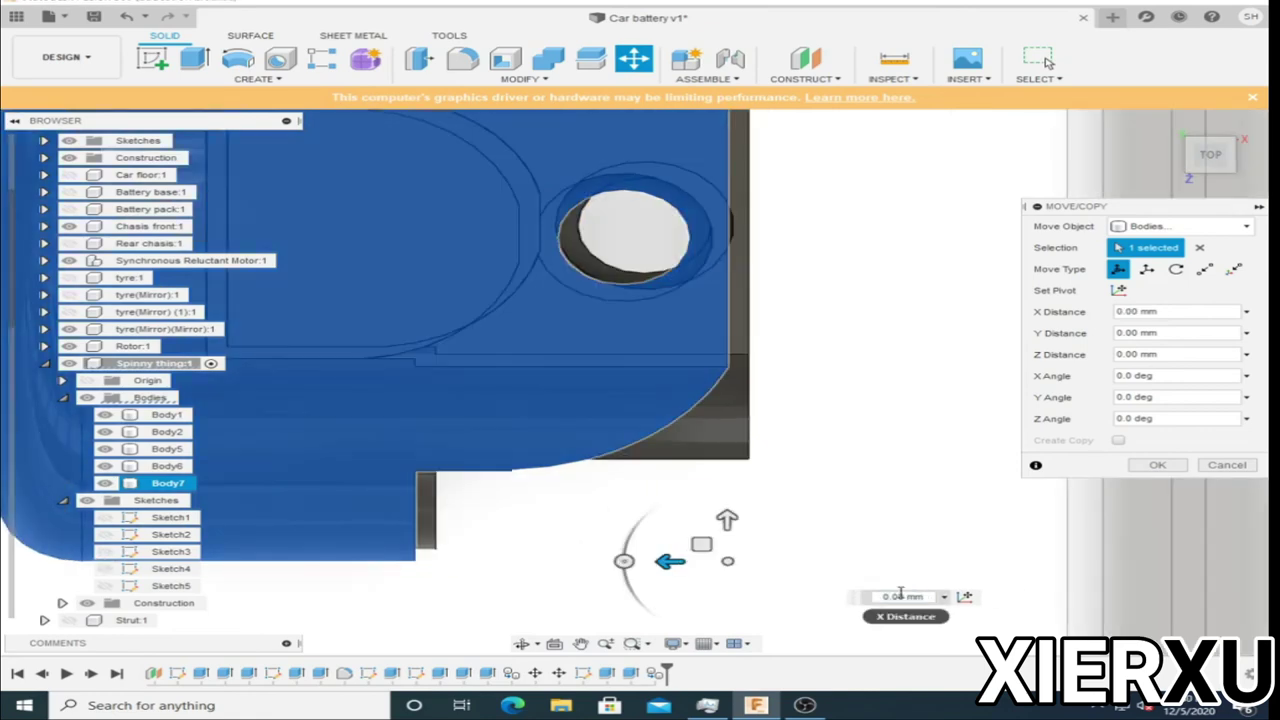
text(-5)
key(Tab)
text(5)
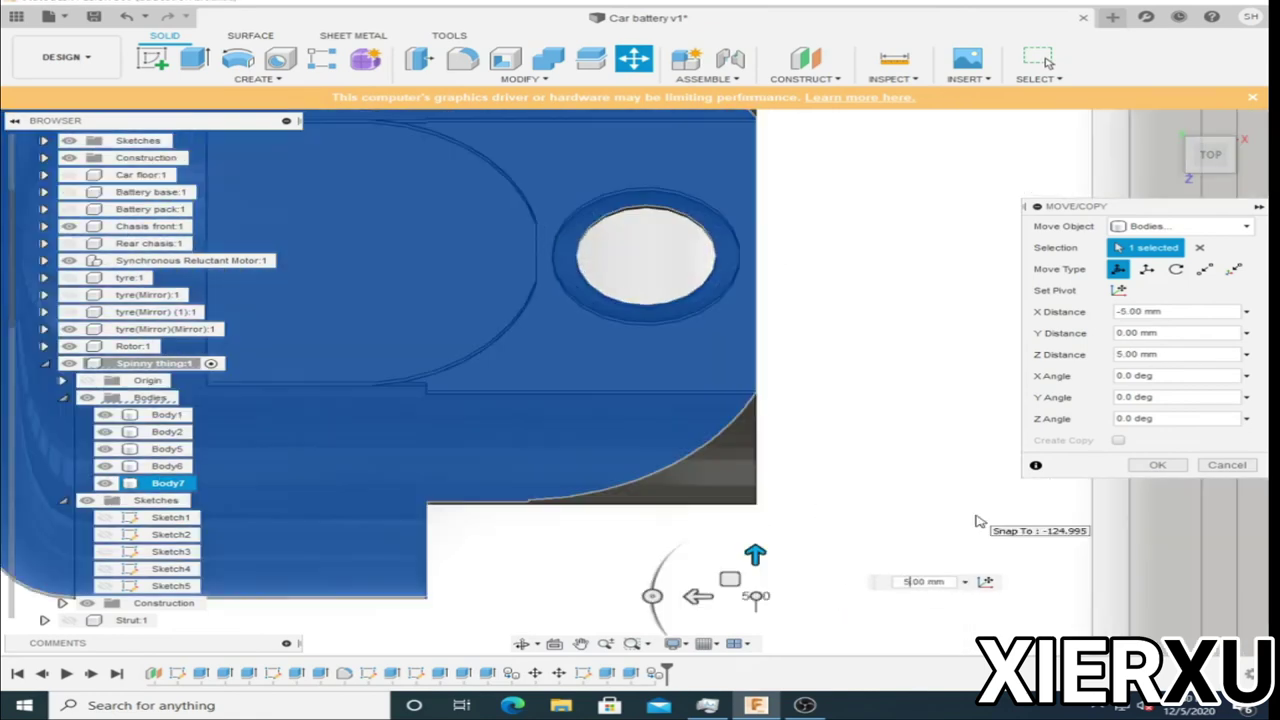
scroll(979, 521, down, 3)
key(Return)
shift+middle_drag(558, 250, 558, 413)
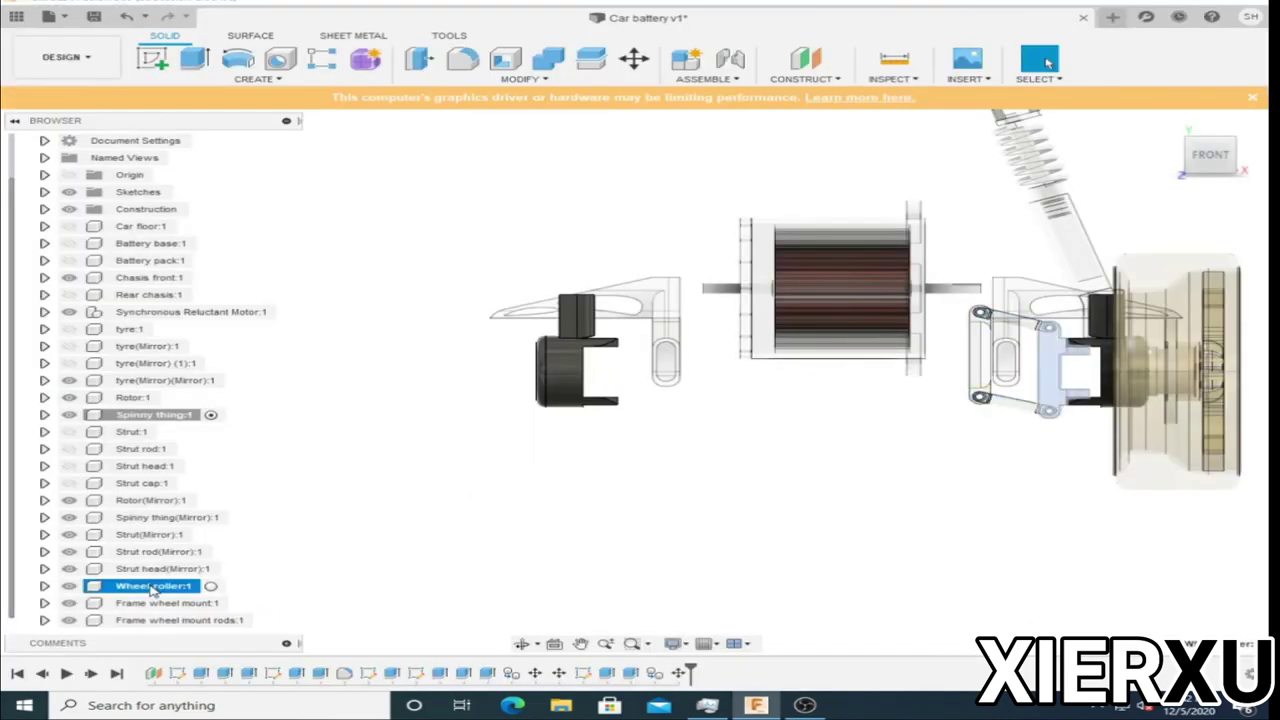
Mirror Frame wheel mount:1 across the mirror plane to the car's opposite side.
click(1218, 176)
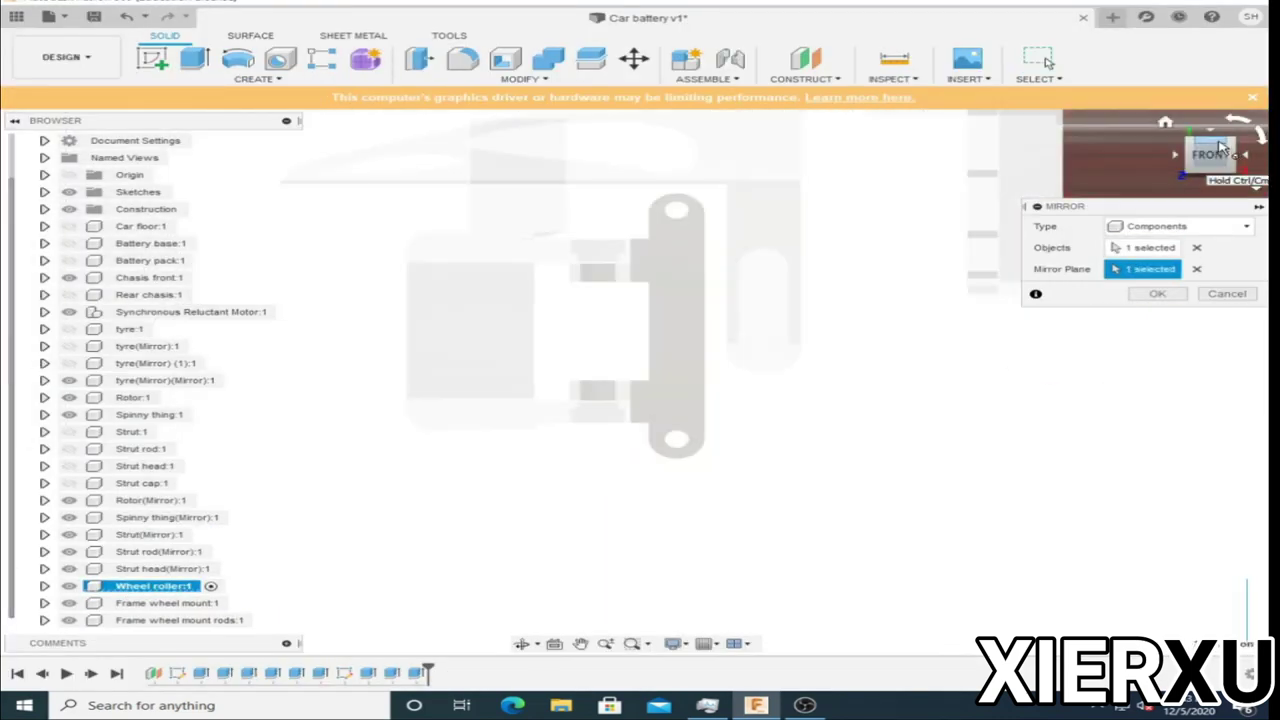
click(1214, 178)
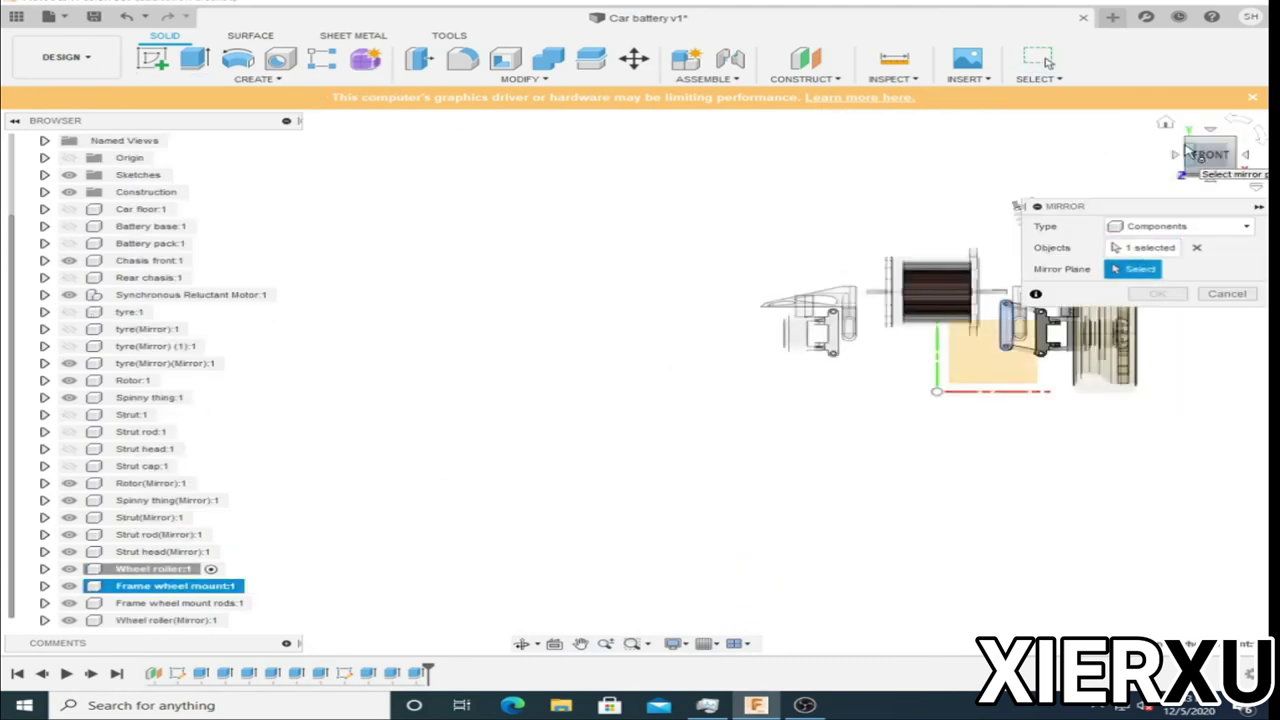
click(1157, 293)
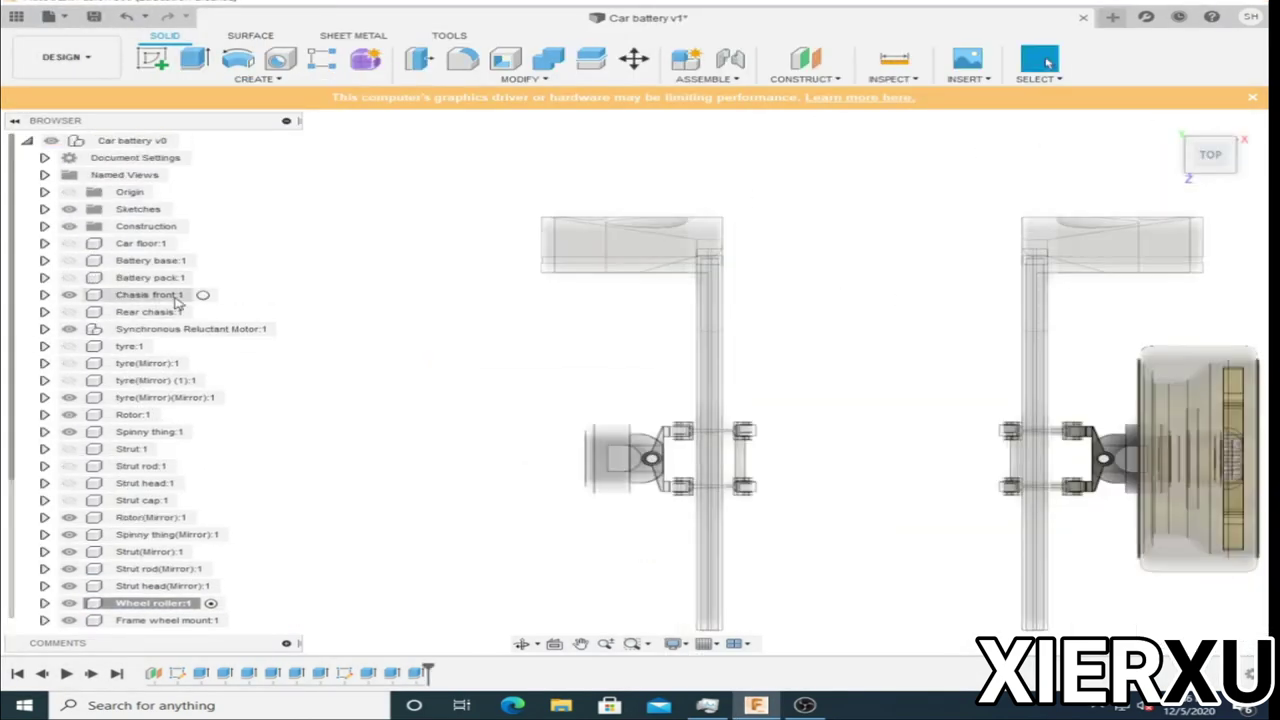
Activate Chasis front and move its Body1 25 mm.
double_click(150, 294)
click(160, 346)
key(m)
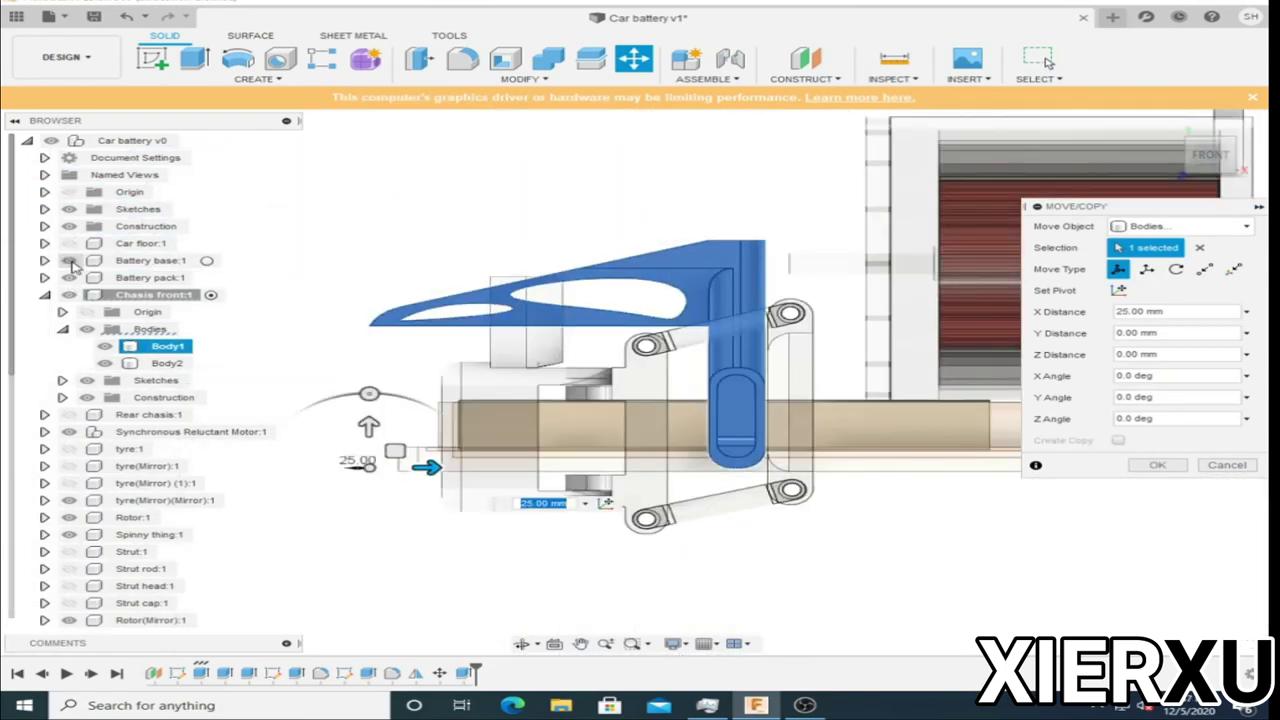
scroll(314, 343, down, 5)
click(1152, 465)
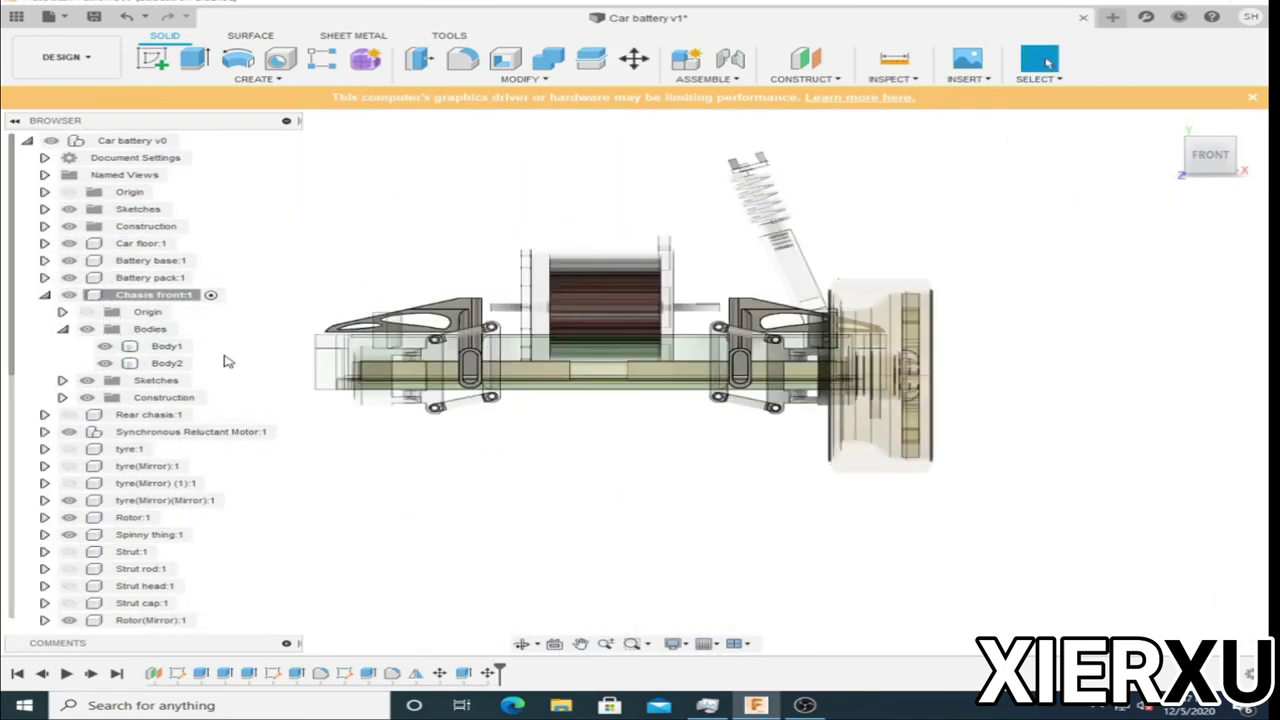
Move Body1 again to line it up with the other strut.
click(166, 346)
key(m)
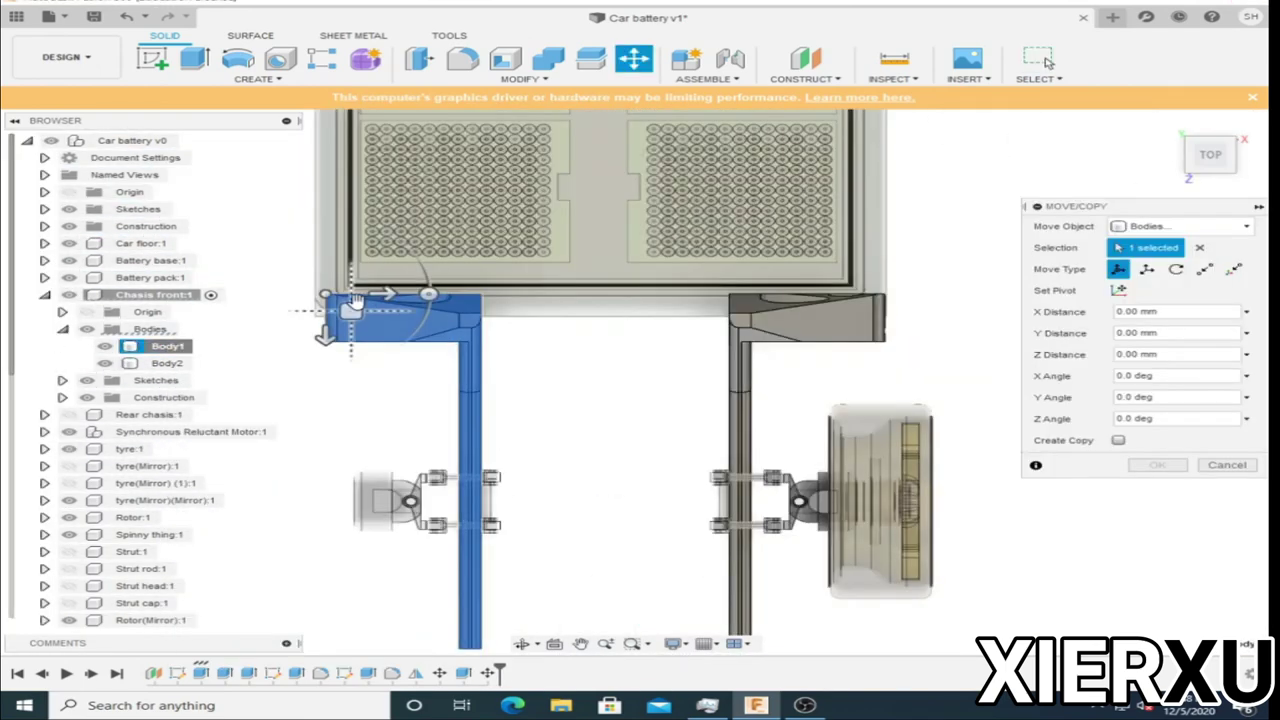
scroll(271, 337, up, 5)
drag(271, 337, 277, 286)
scroll(277, 286, down, 5)
click(1155, 465)
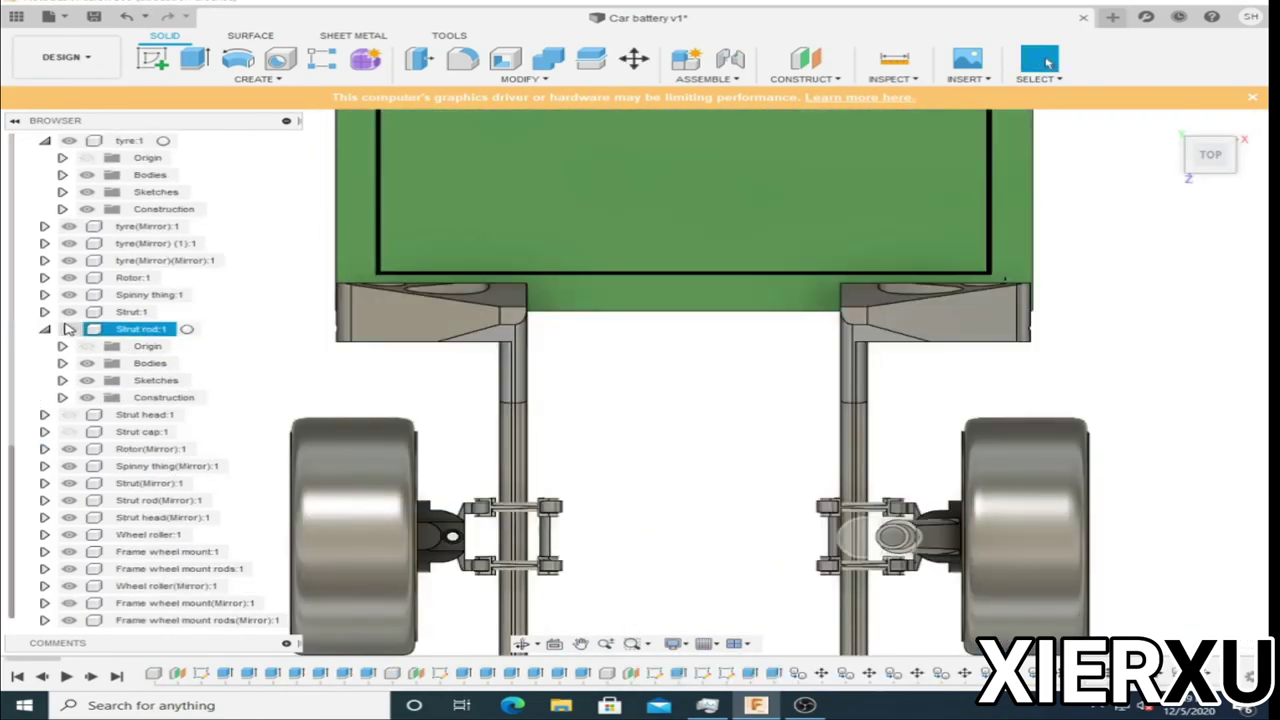
Expand and collapse a mirrored tyre in the browser to inspect its contents.
scroll(66, 329, up, 5)
click(62, 346)
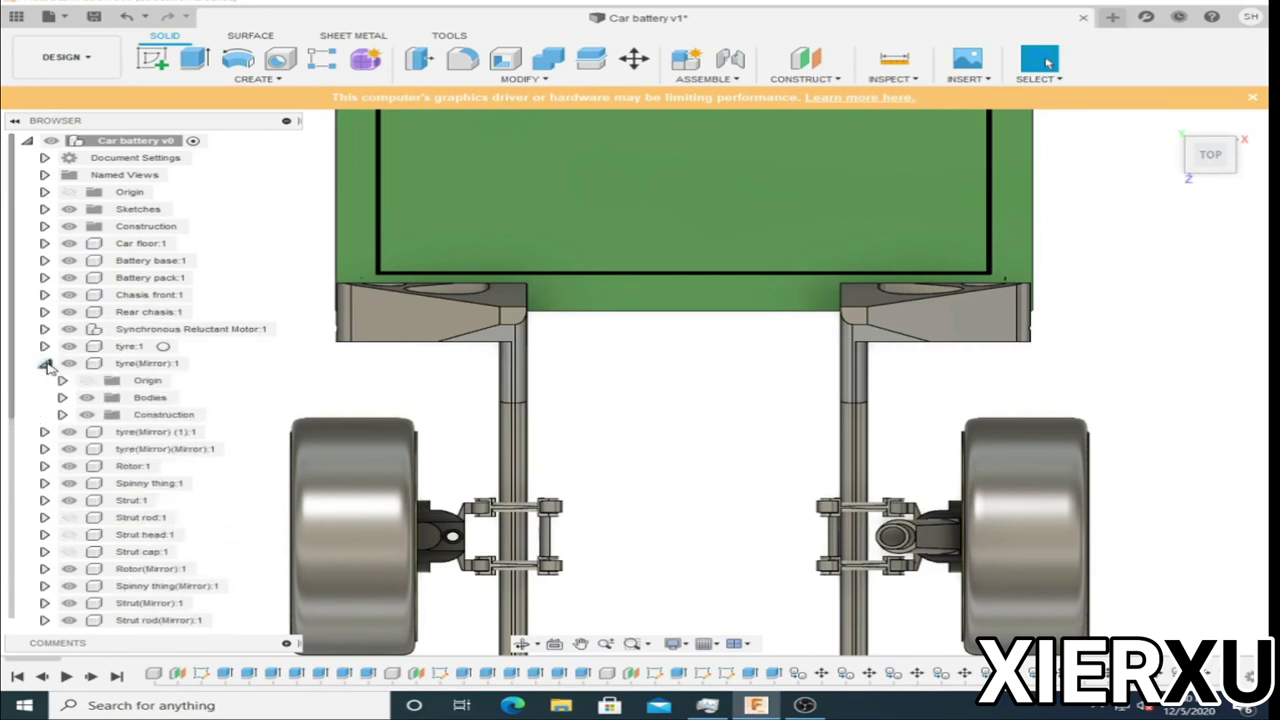
click(44, 380)
scroll(60, 380, down, 2)
Delete the Spinny thing's Body5, then undo to restore it.
click(44, 363)
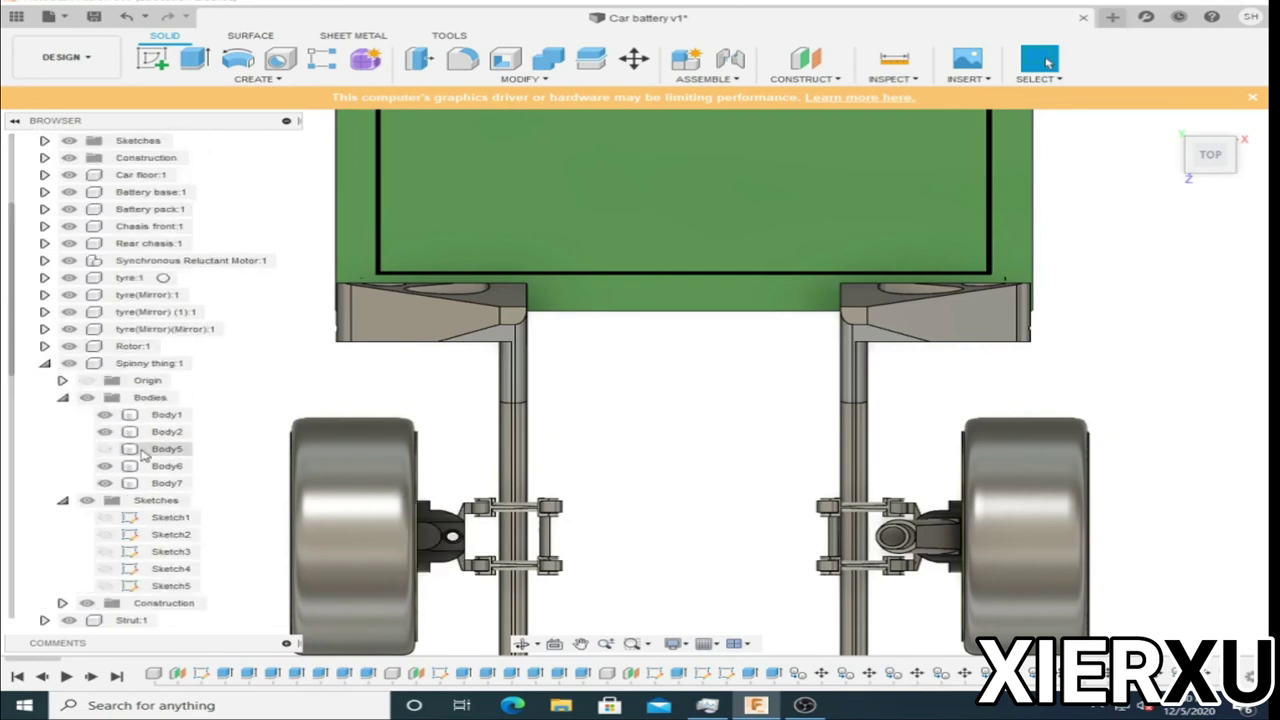
key(Delete)
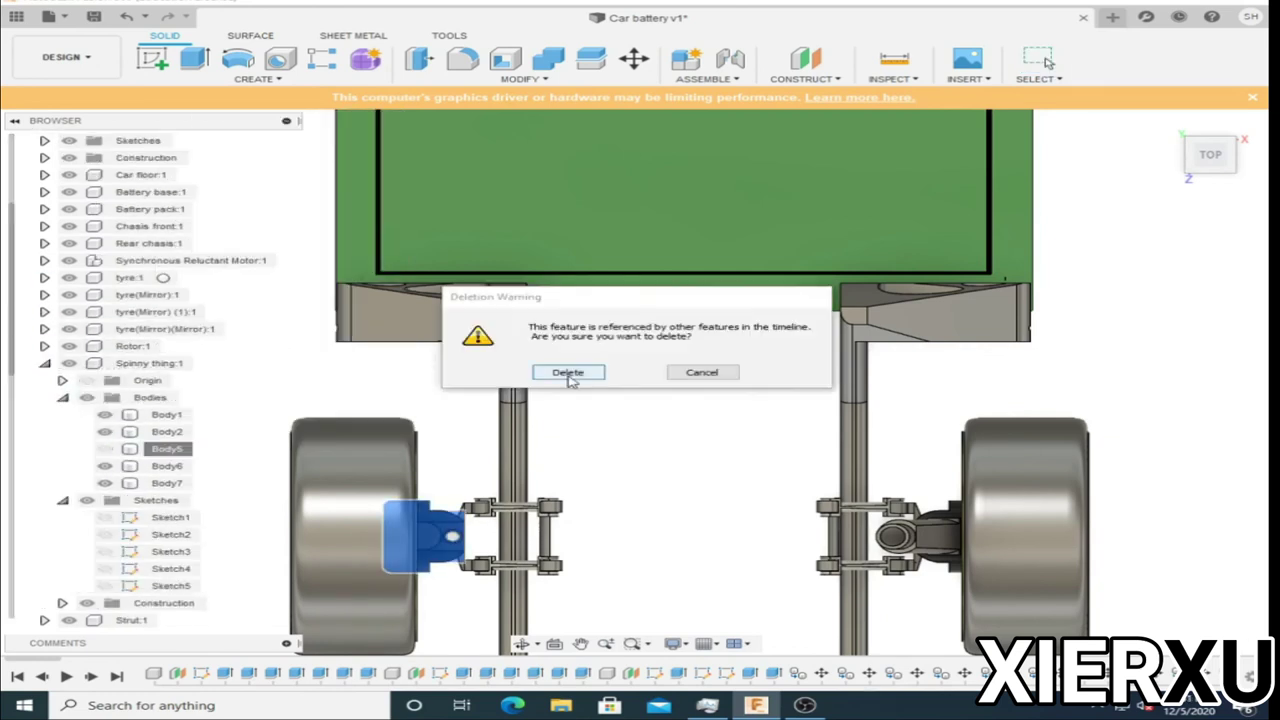
click(568, 377)
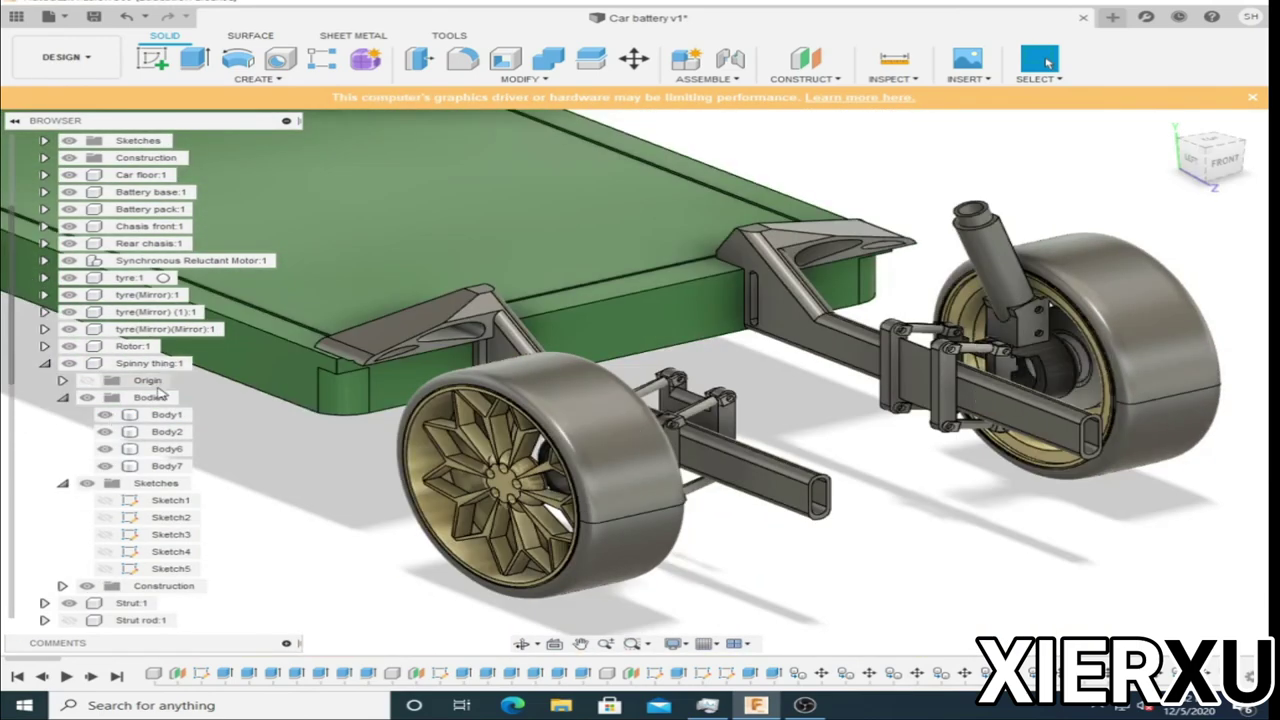
key(ctrl+z)
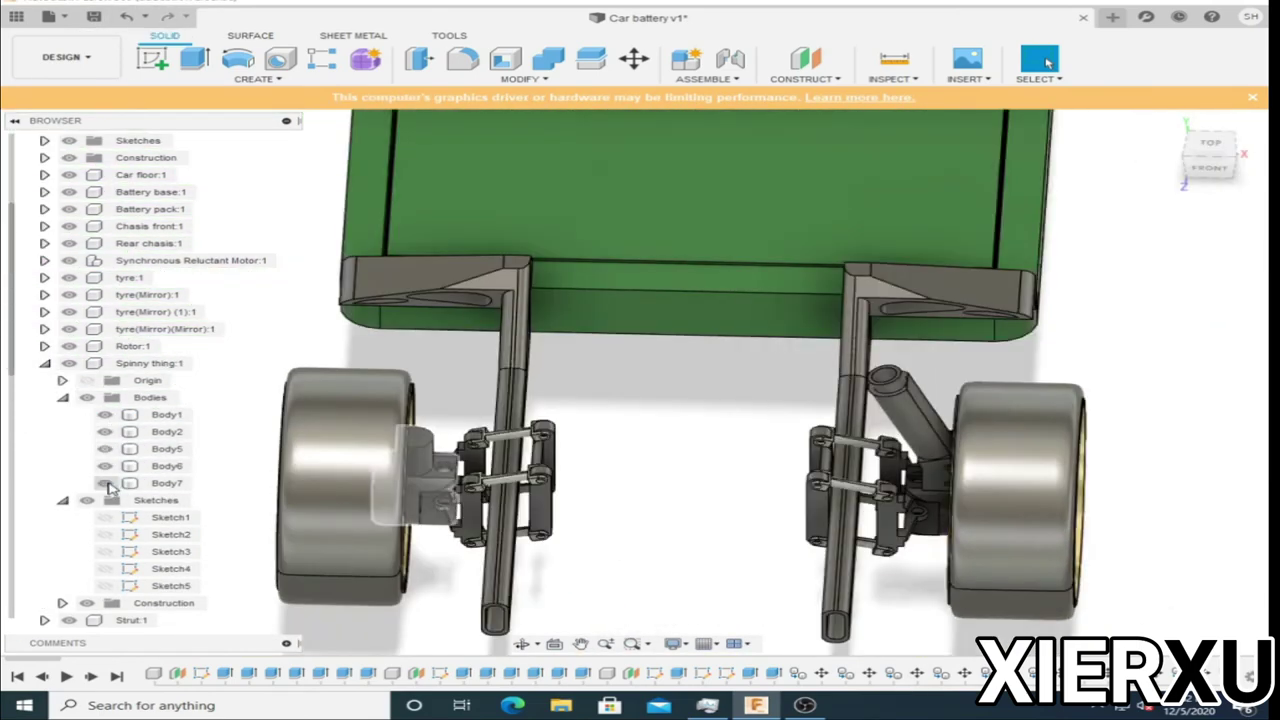
click(62, 397)
click(44, 363)
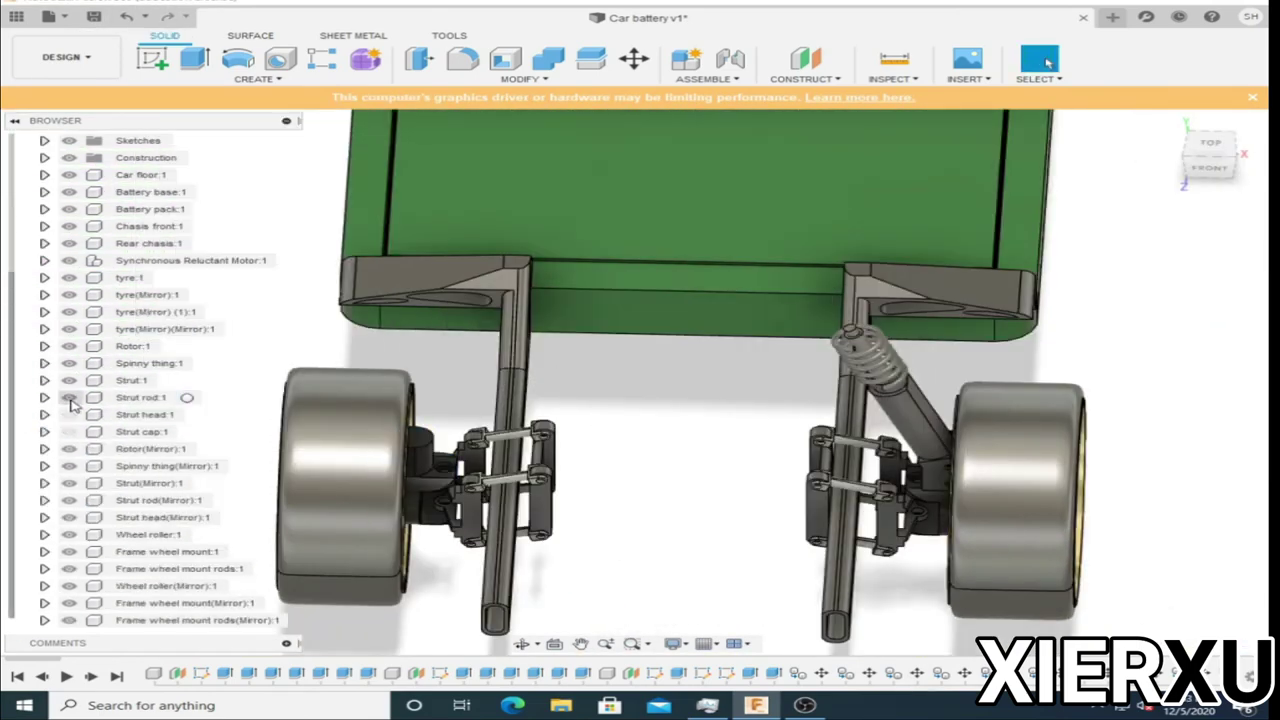
Inspect Strut head, Strut cap, Strut rod(Mirror) and Spinny thing(Mirror) bodies in the browser.
click(44, 414)
scroll(70, 400, down, 2)
click(44, 380)
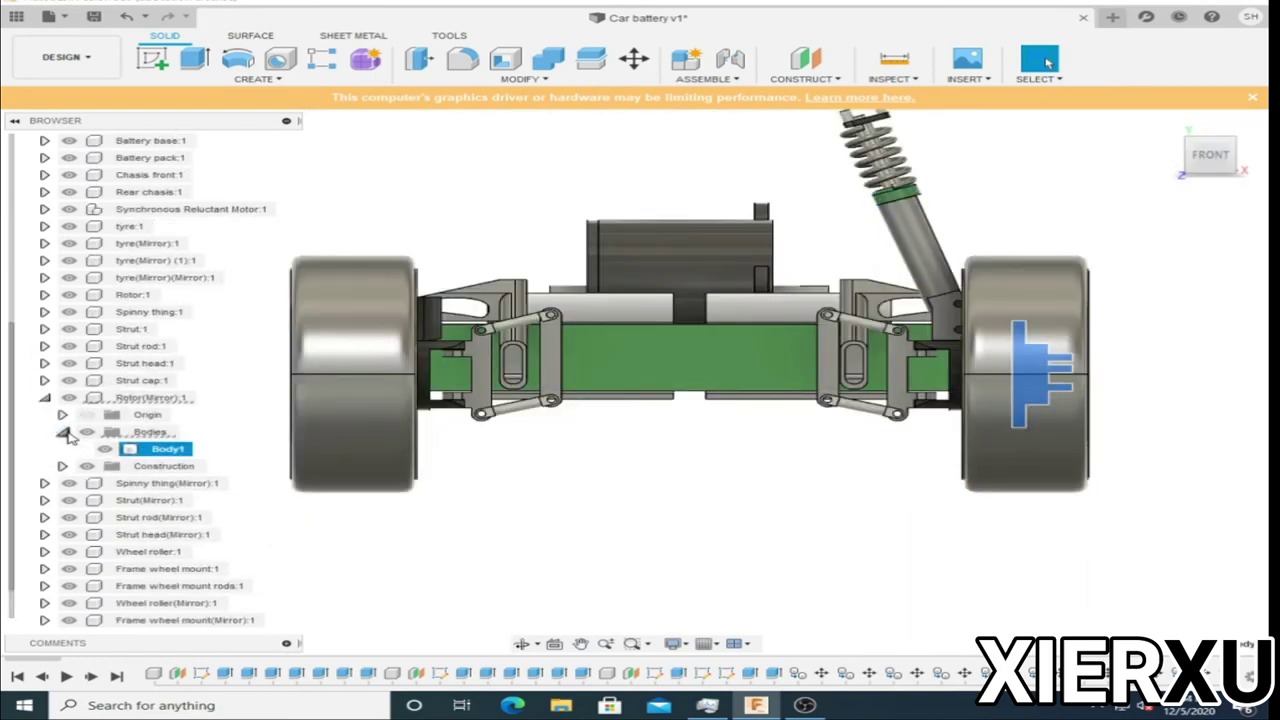
click(62, 431)
scroll(70, 450, up, 1)
click(44, 448)
click(145, 500)
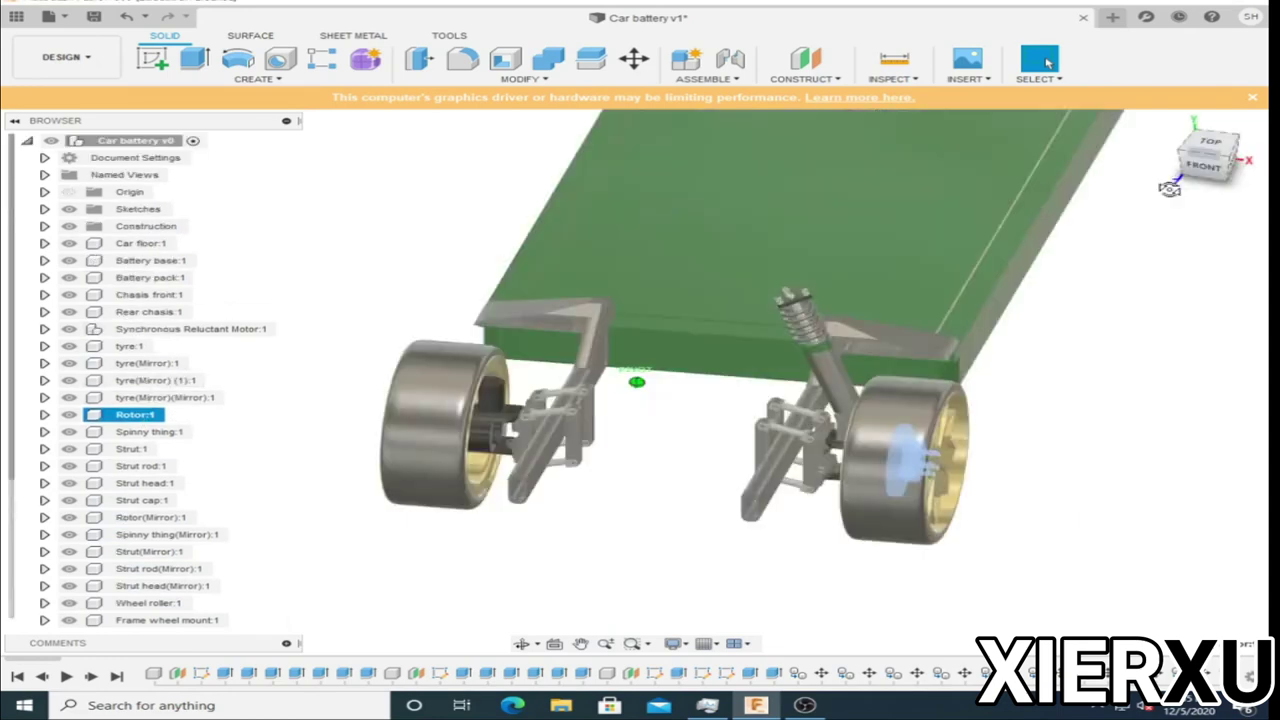
click(44, 517)
click(168, 483)
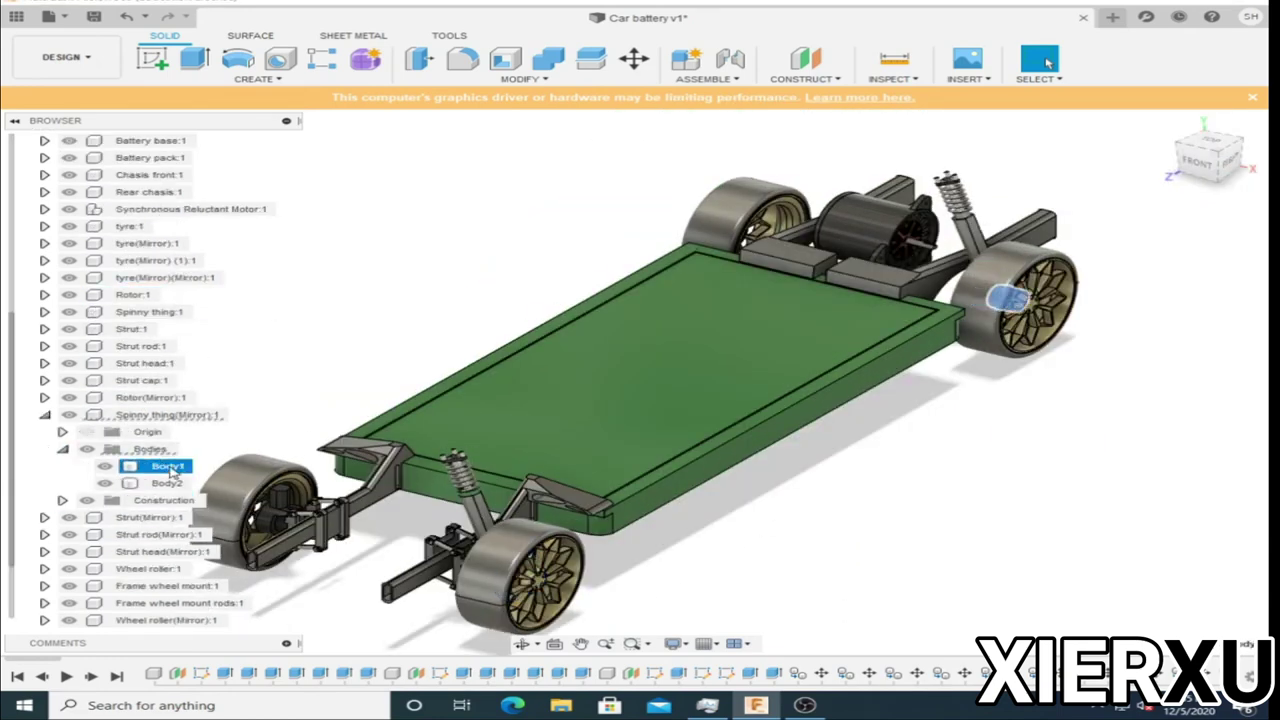
click(62, 449)
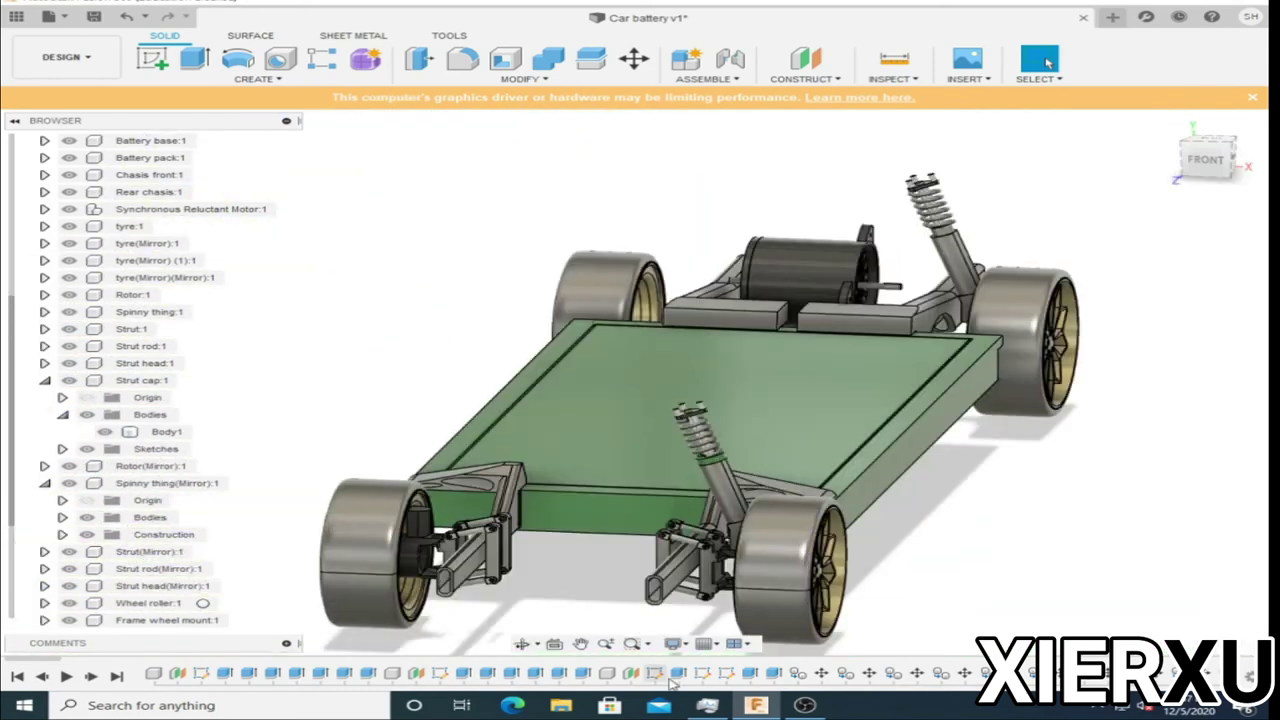
click(72, 366)
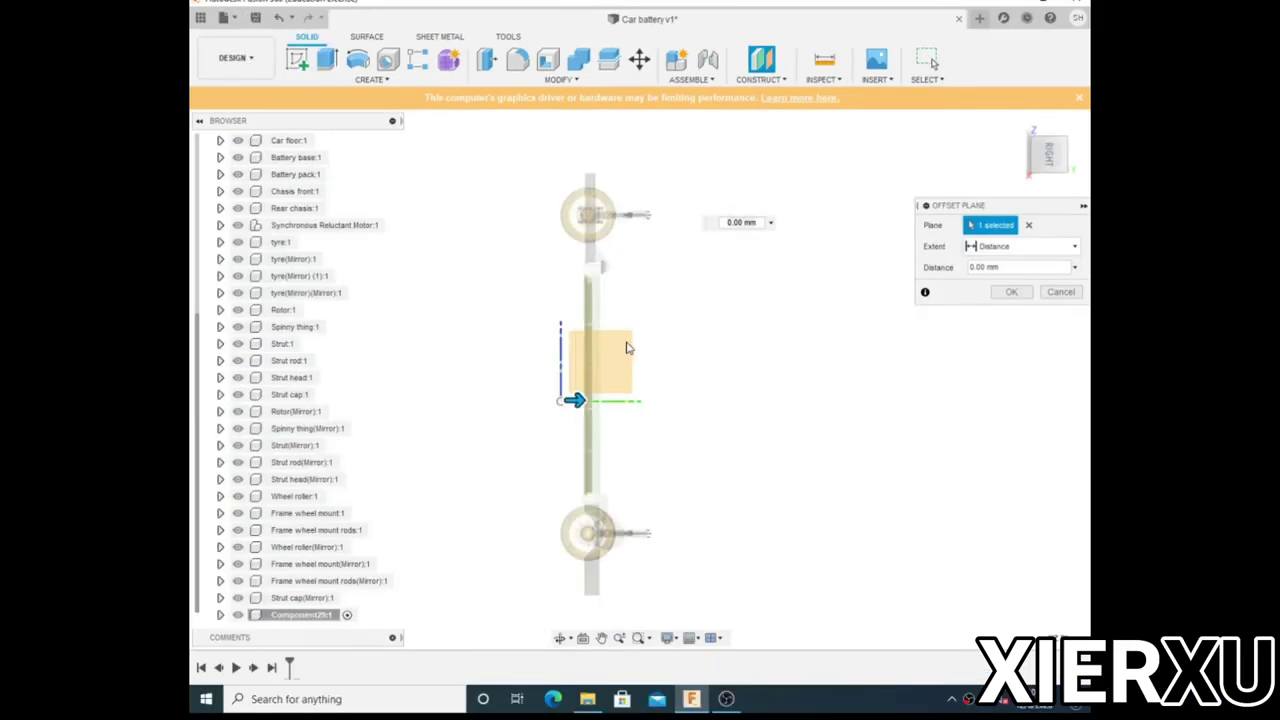
Confirm the 700 mm offset plane and start a sketch on it.
scroll(651, 442, up, 2)
click(1011, 292)
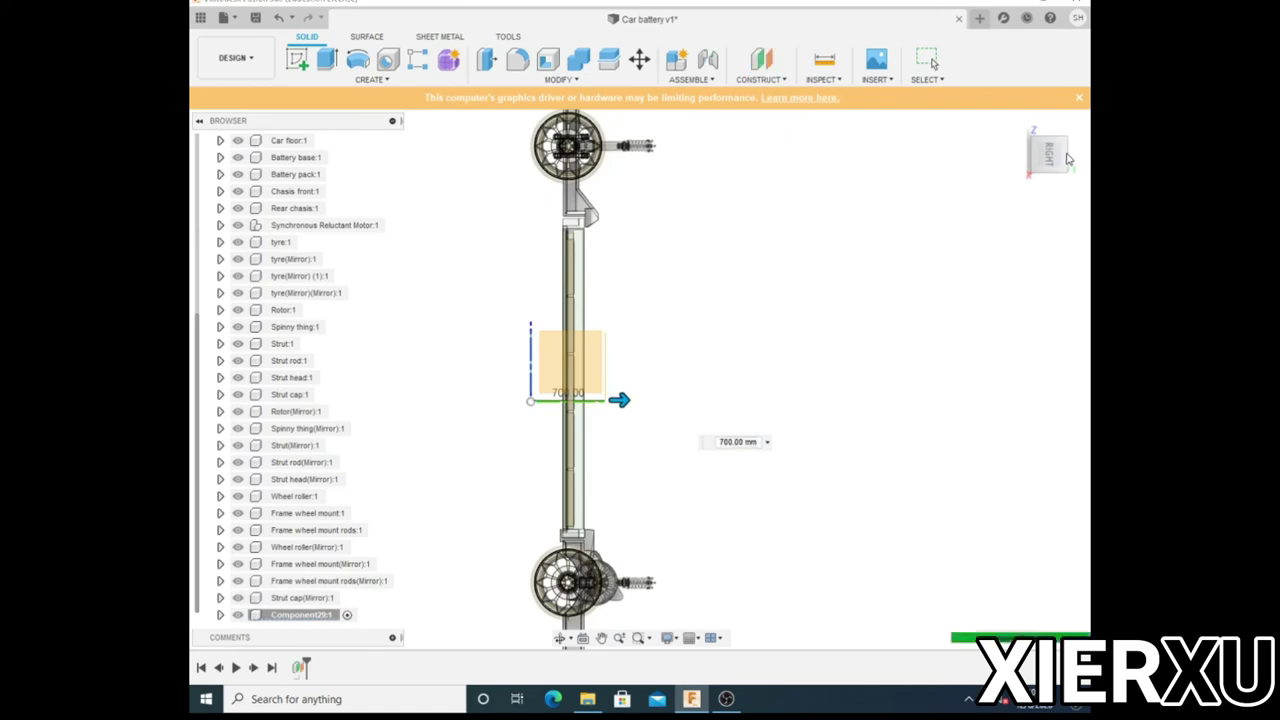
right_click(600, 360)
click(597, 472)
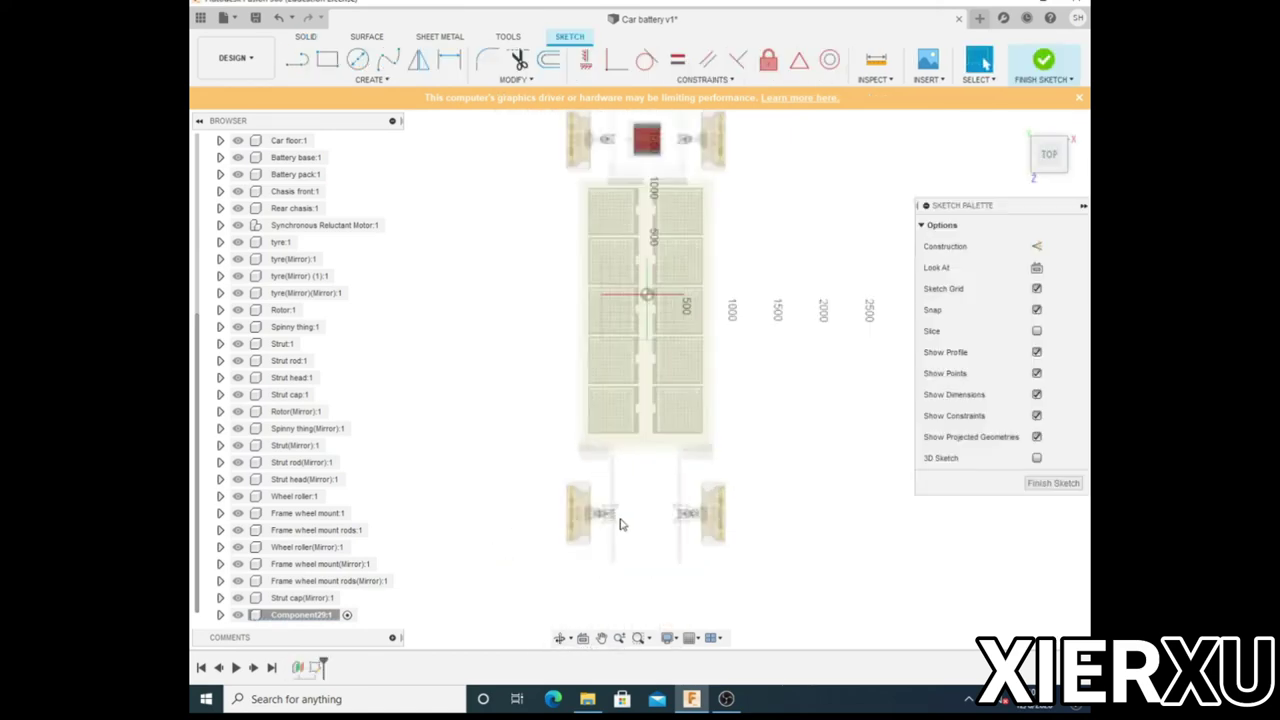
Draw a 30 × 300 mm rectangle beside the left wheel and finish the sketch.
click(327, 60)
scroll(424, 428, up, 2)
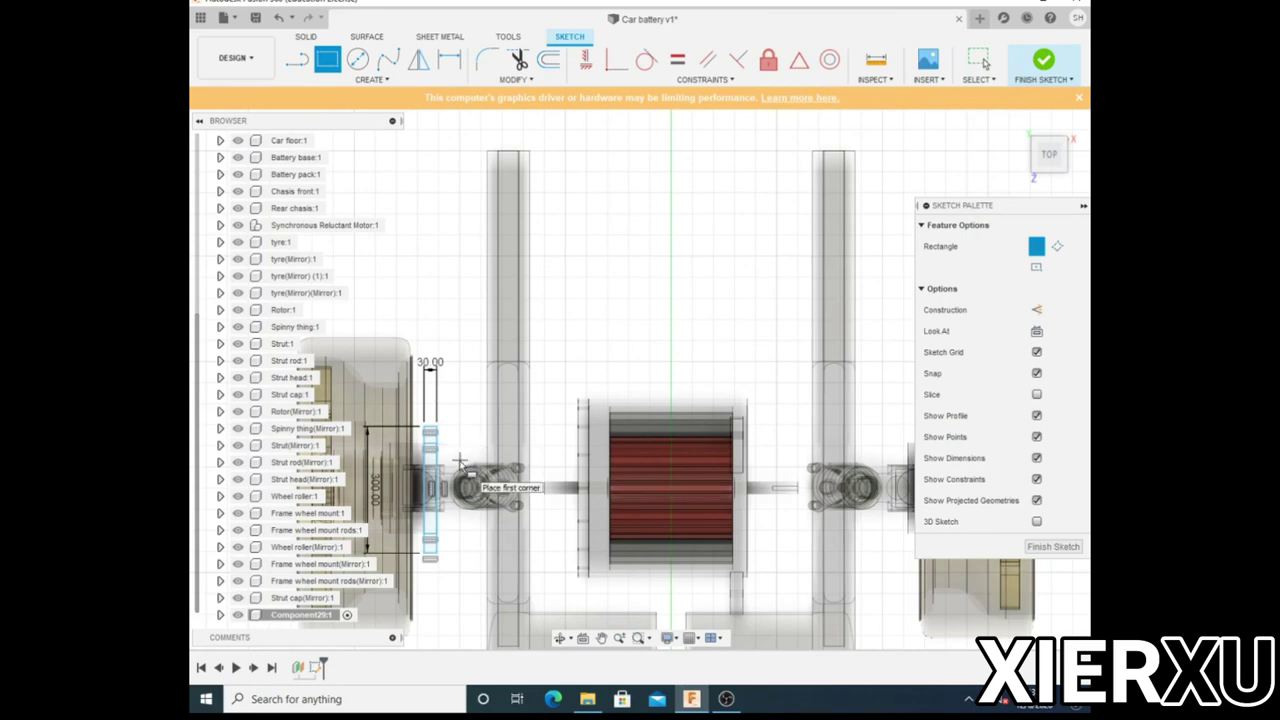
click(420, 540)
scroll(422, 530, up, 5)
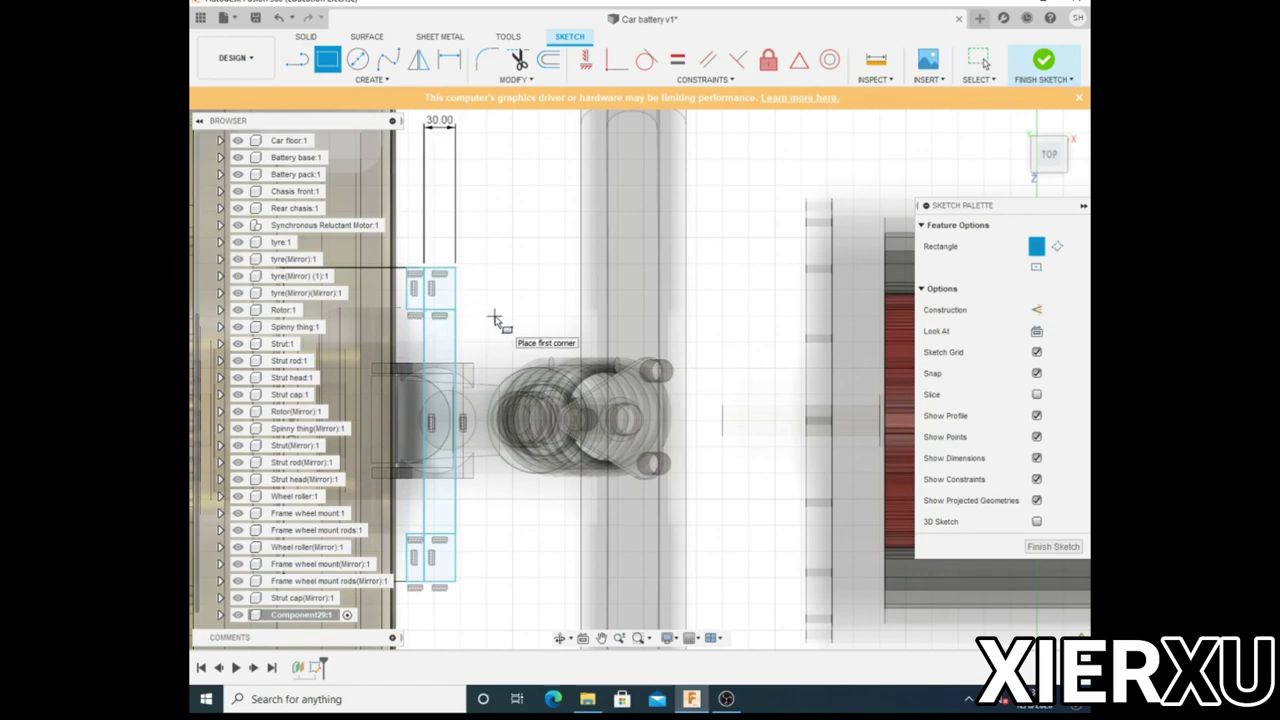
click(475, 382)
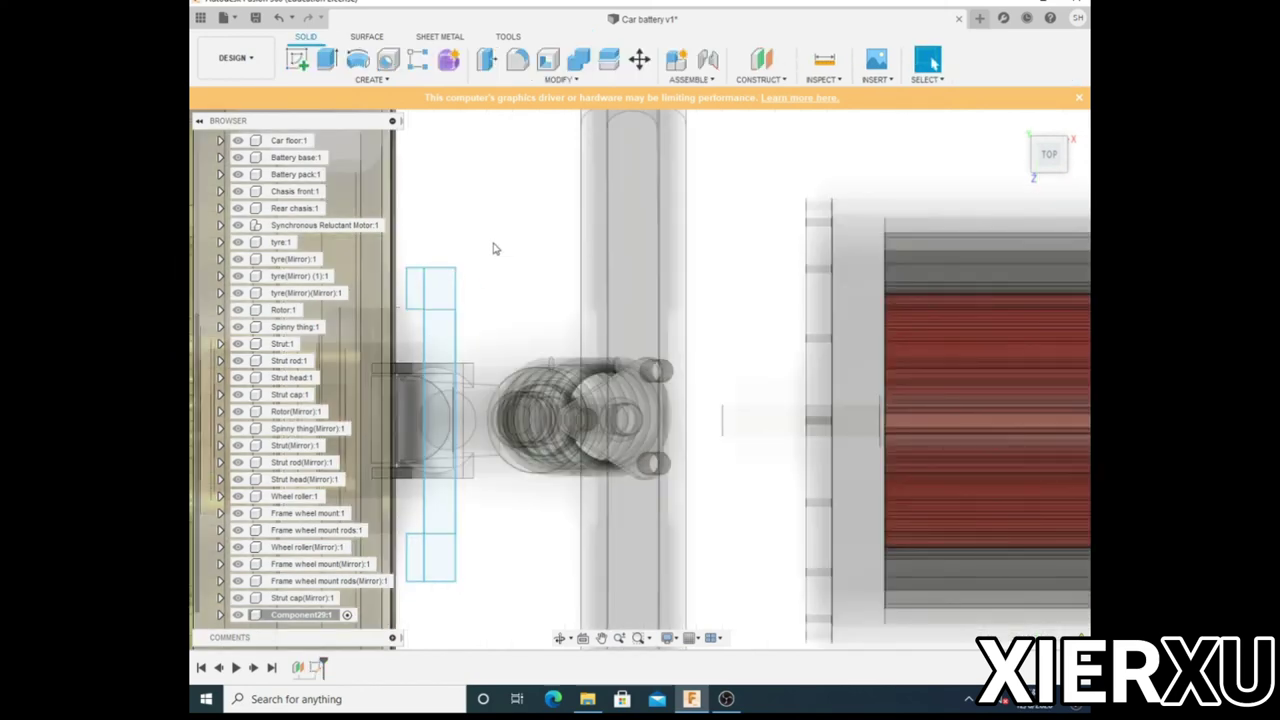
Activate Spinny thing(Mirror):1 and check the model before returning to top view.
right_click(418, 540)
click(514, 491)
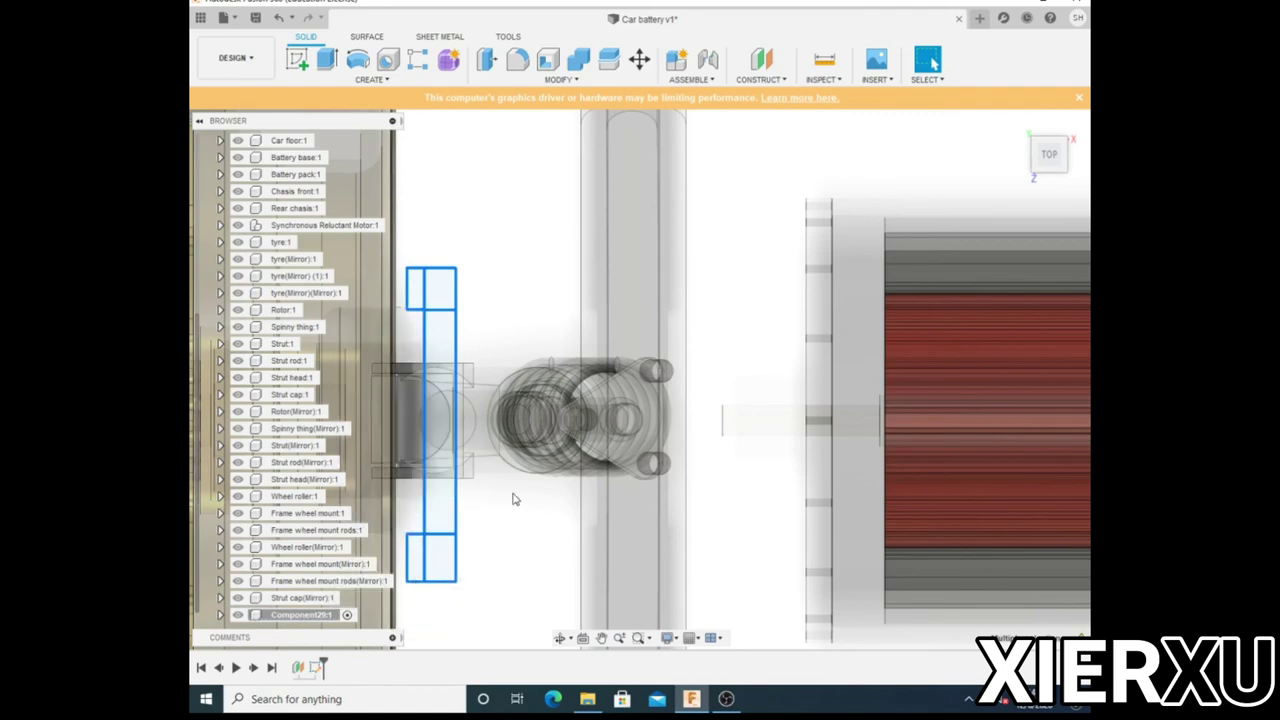
click(359, 430)
drag(1057, 178, 1040, 165)
click(1049, 153)
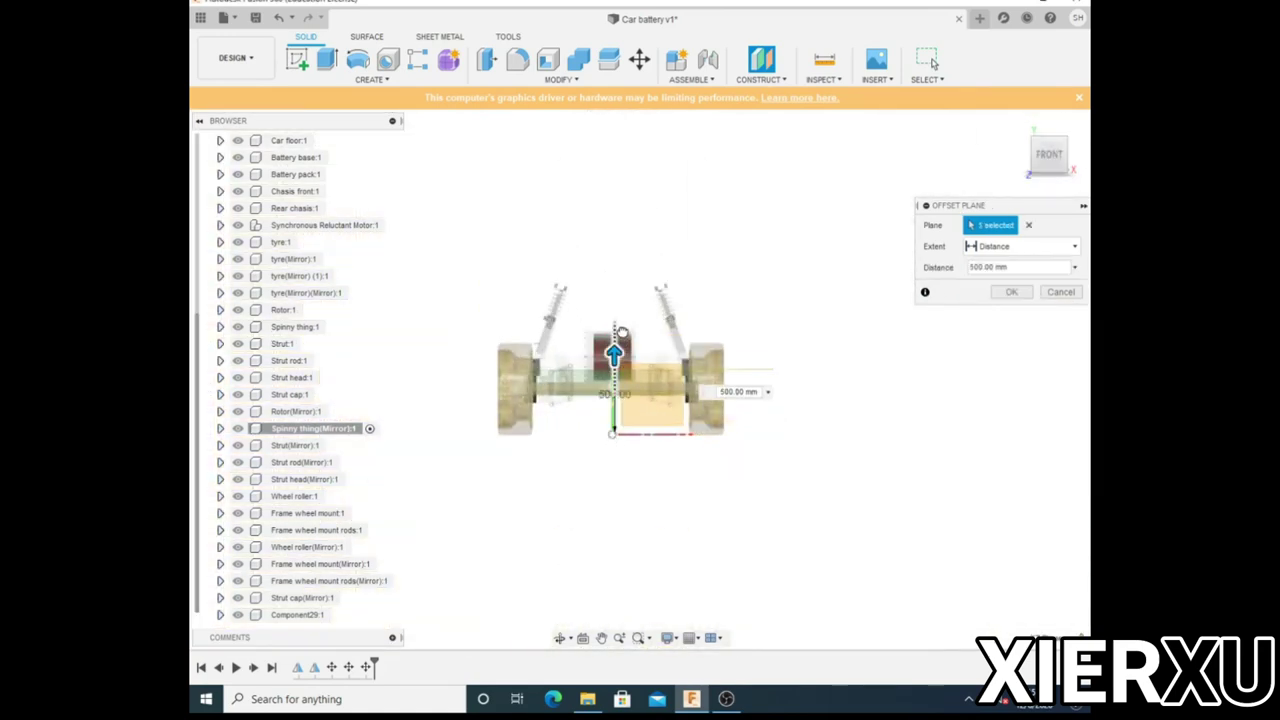
Confirm the 500 mm offset plane, sketch on it, and start a line at the mount's corner.
click(1011, 291)
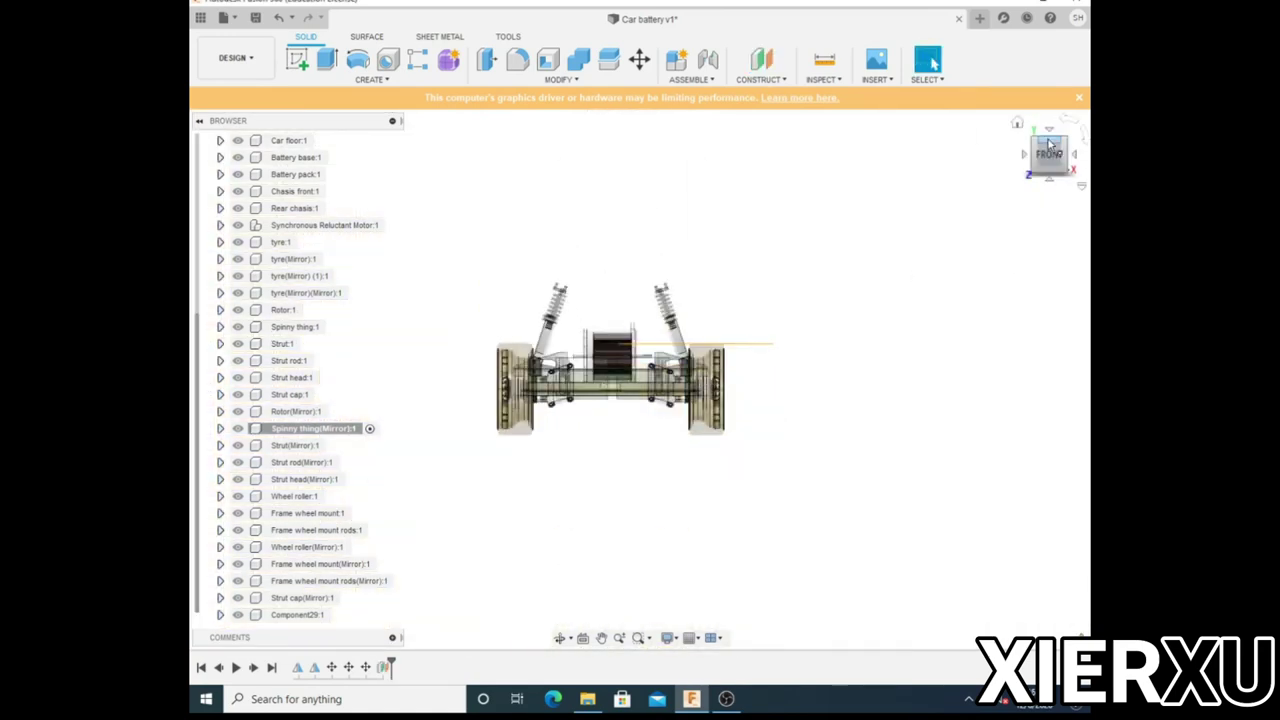
click(1049, 140)
right_click(700, 557)
click(743, 486)
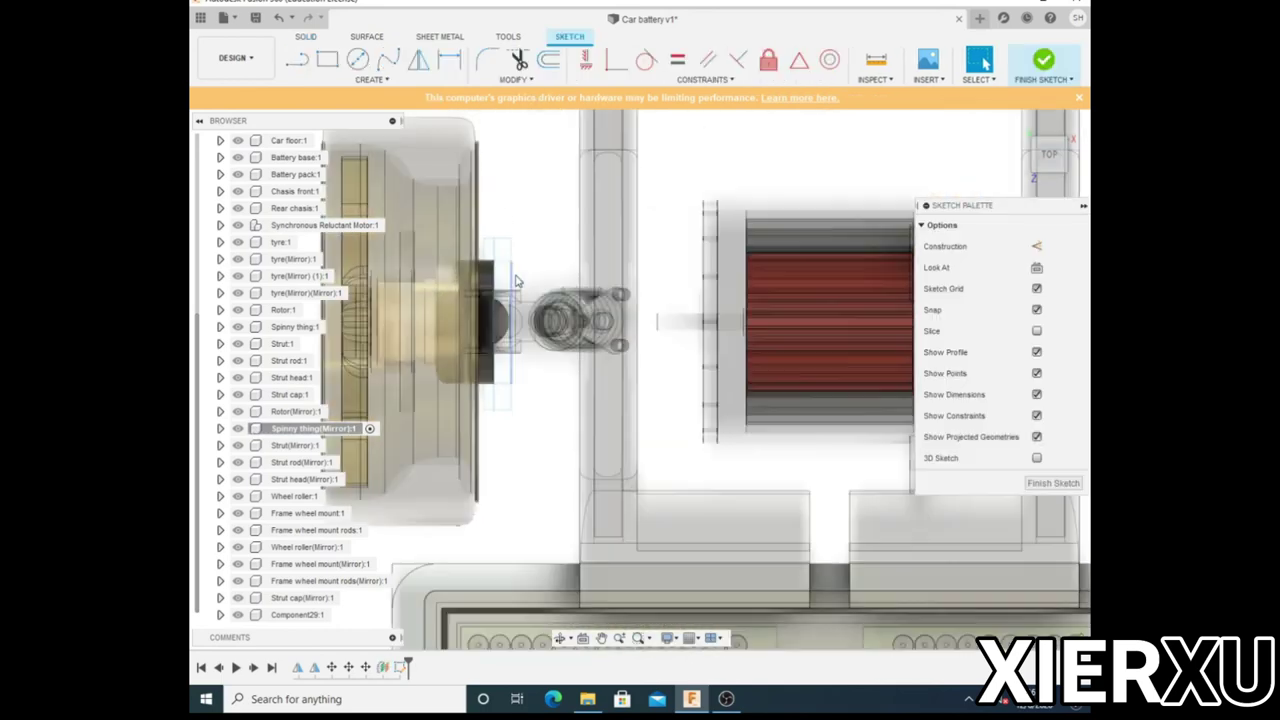
key(l)
scroll(479, 265, up, 3)
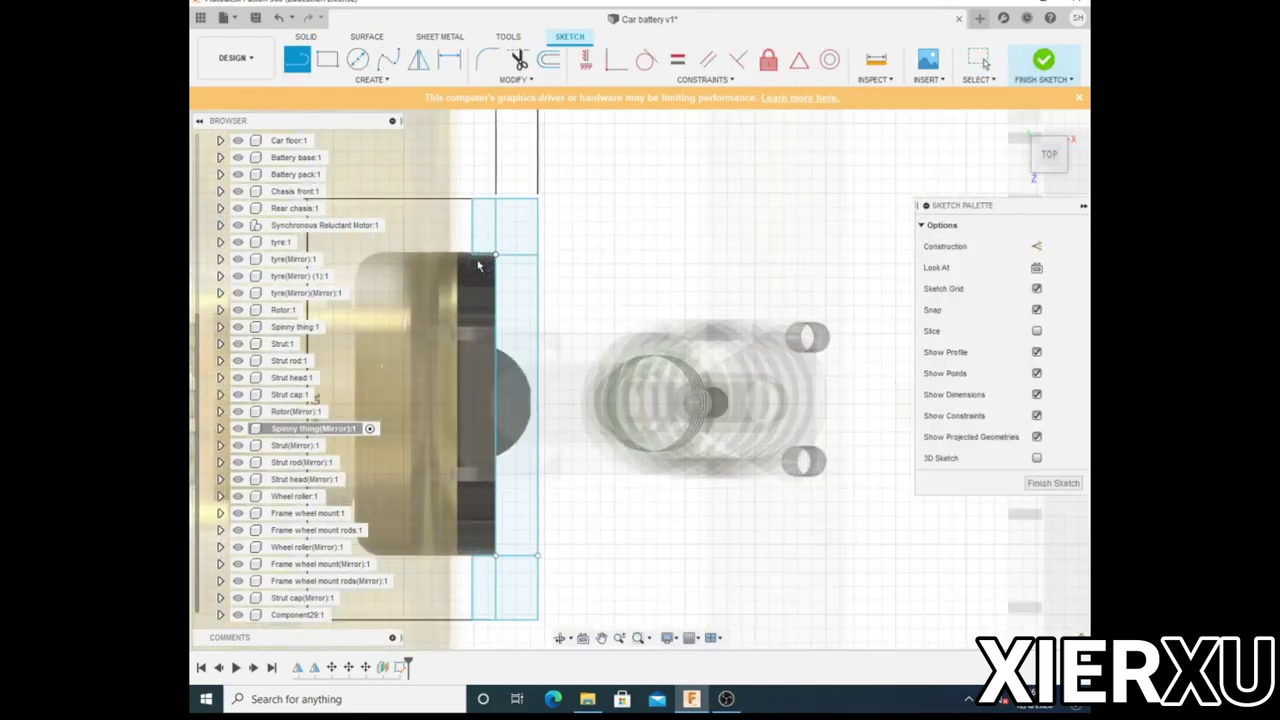
click(479, 265)
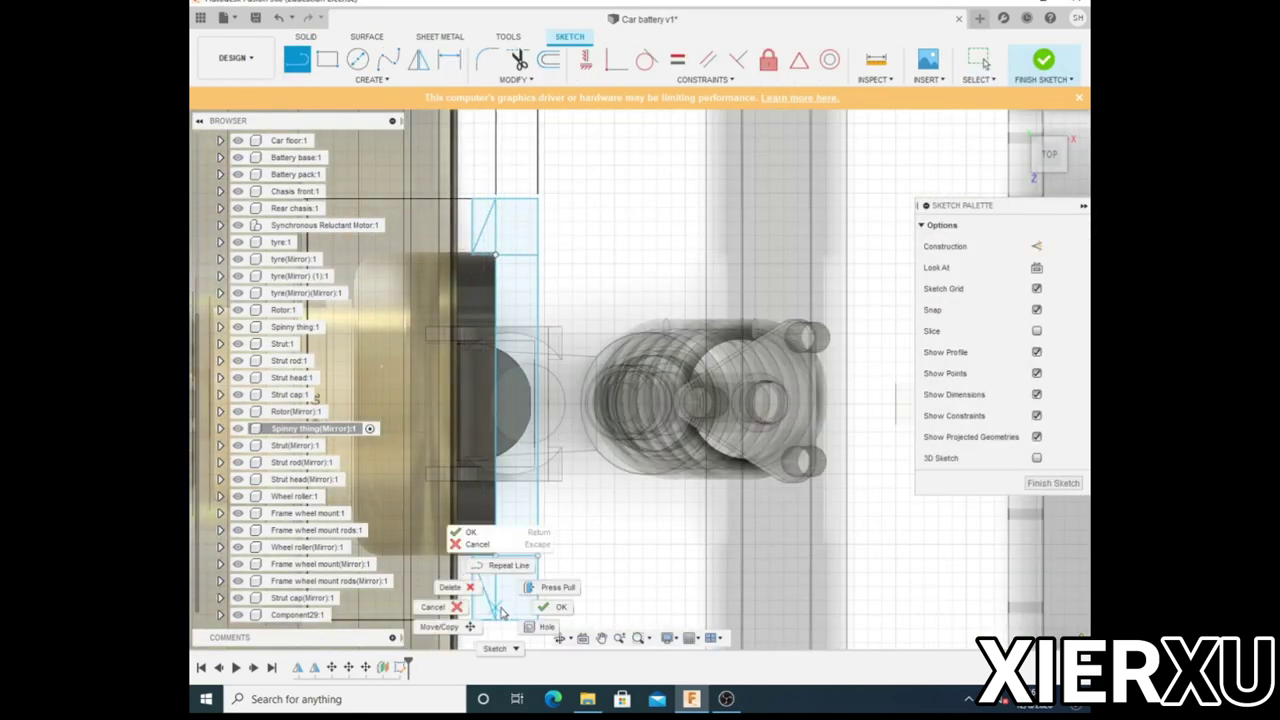
Move the rectangle geometry about 650 mm toward the other wheel and down along Y.
click(470, 544)
scroll(600, 400, down, 3)
key(m)
drag(420, 367, 624, 367)
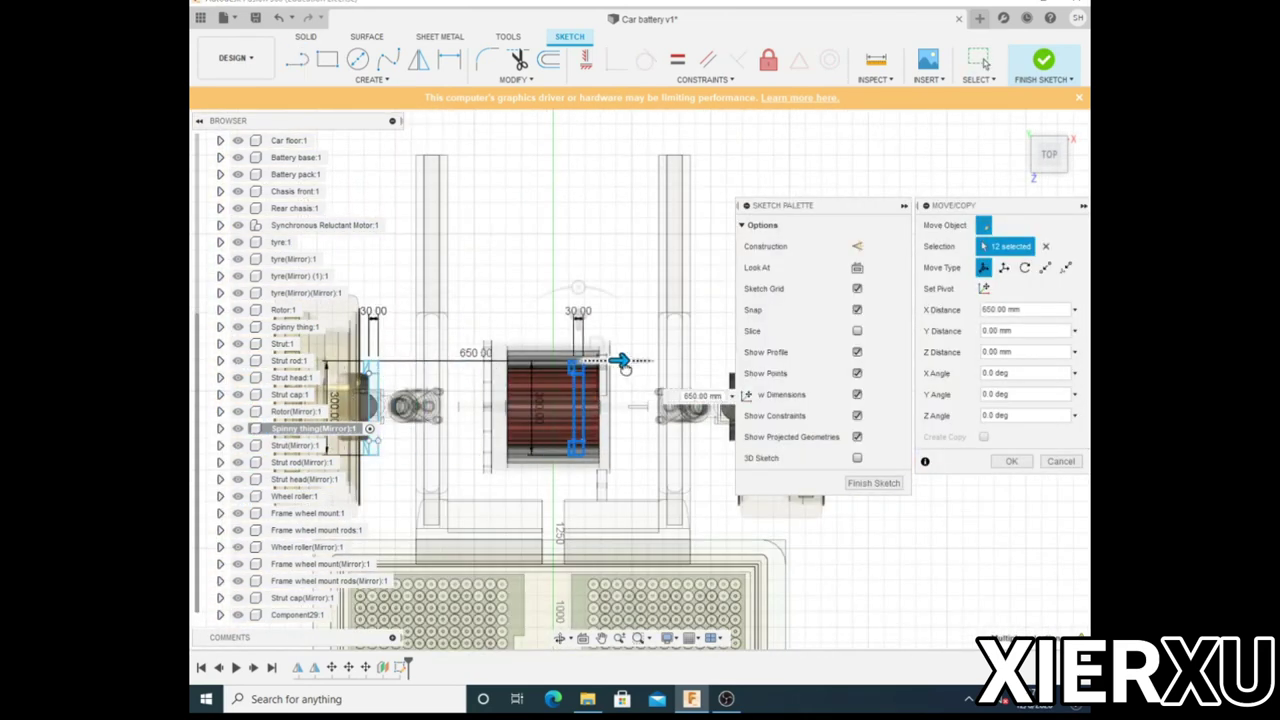
scroll(710, 347, down, 1)
drag(506, 286, 657, 456)
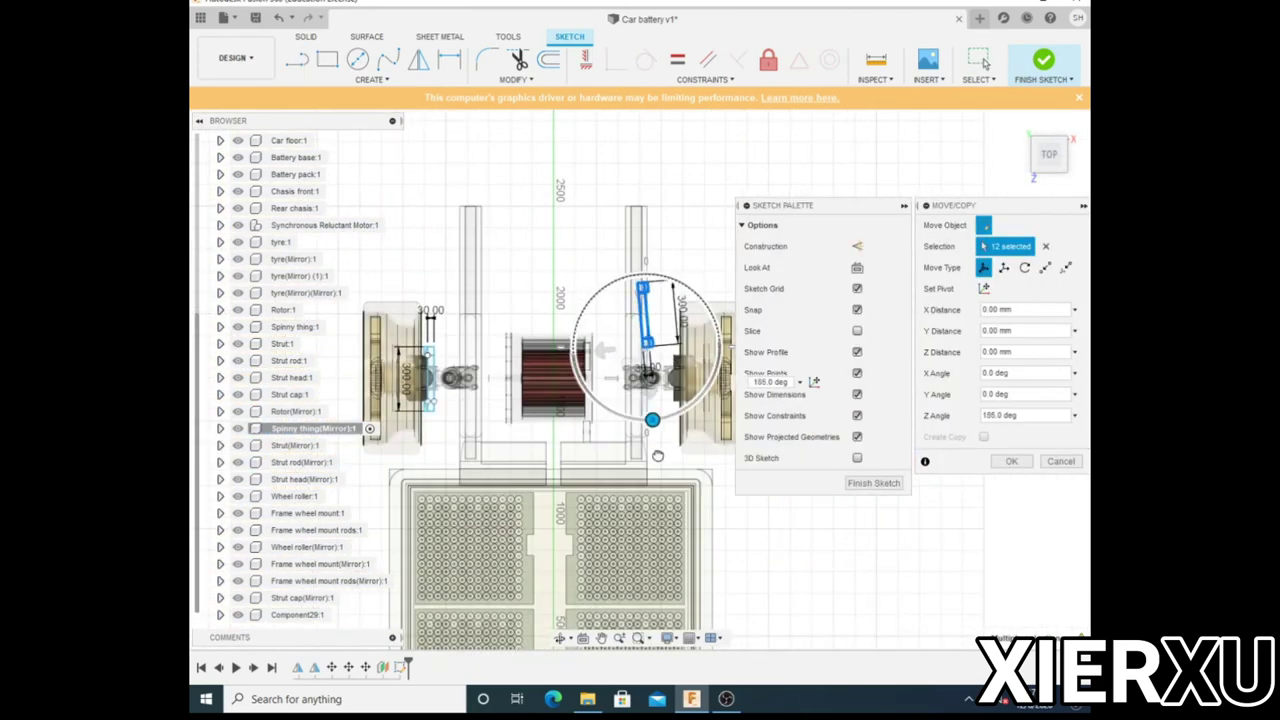
drag(647, 388, 620, 408)
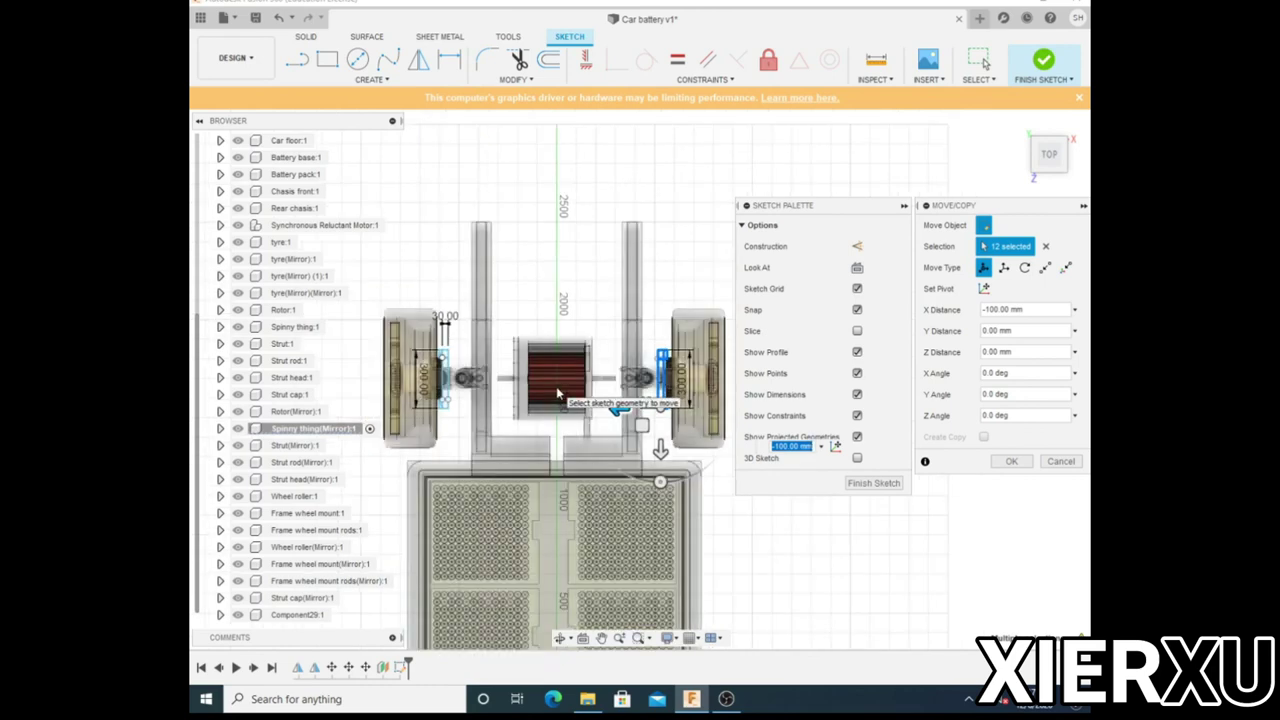
scroll(700, 382, up, 3)
mouse_move(610, 550)
mouse_down()
mouse_move(613, 611)
mouse_move(580, 594)
mouse_up()
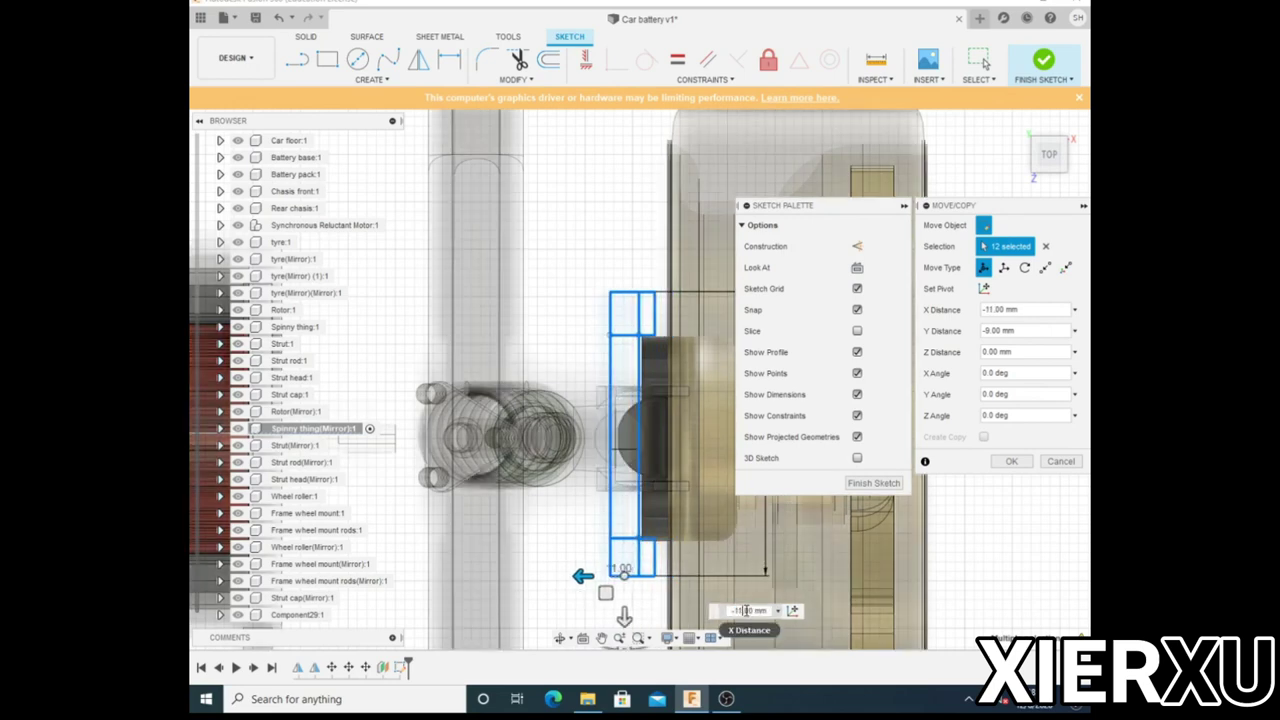
Fine-tune the rectangle's offset to 3 mm in Y and confirm its position.
scroll(741, 610, up, 5)
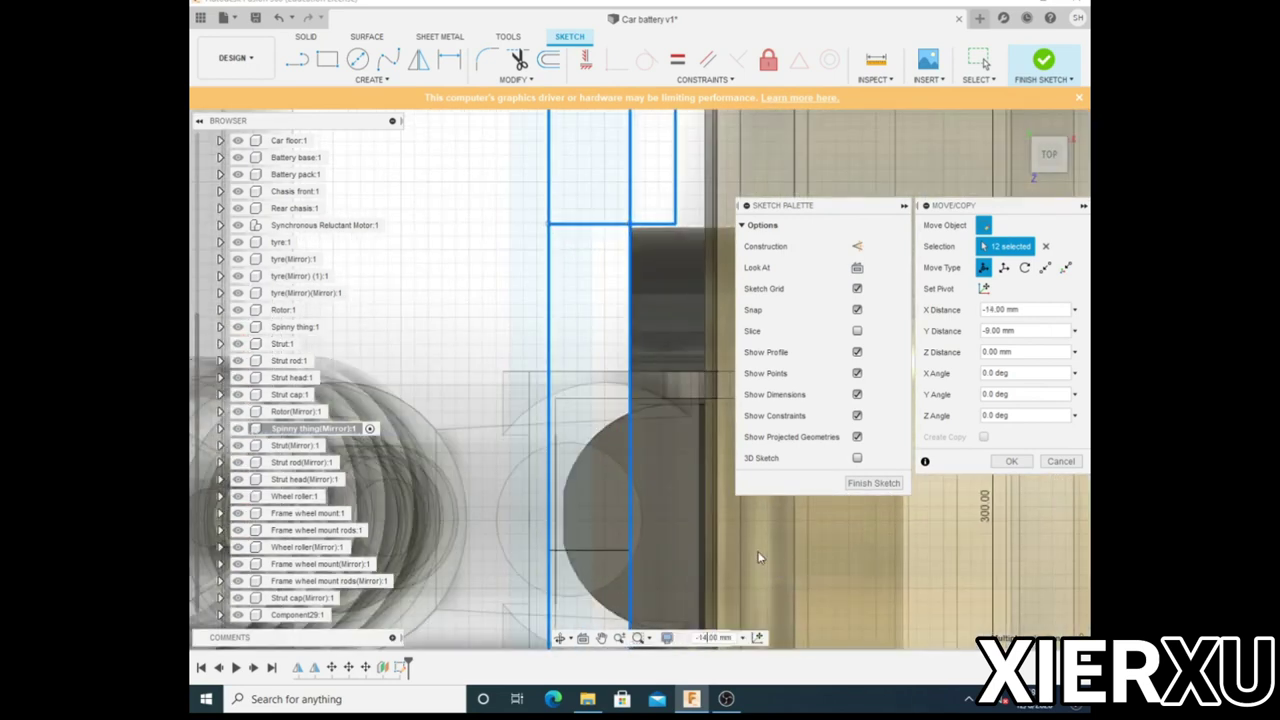
scroll(760, 558, up, 2)
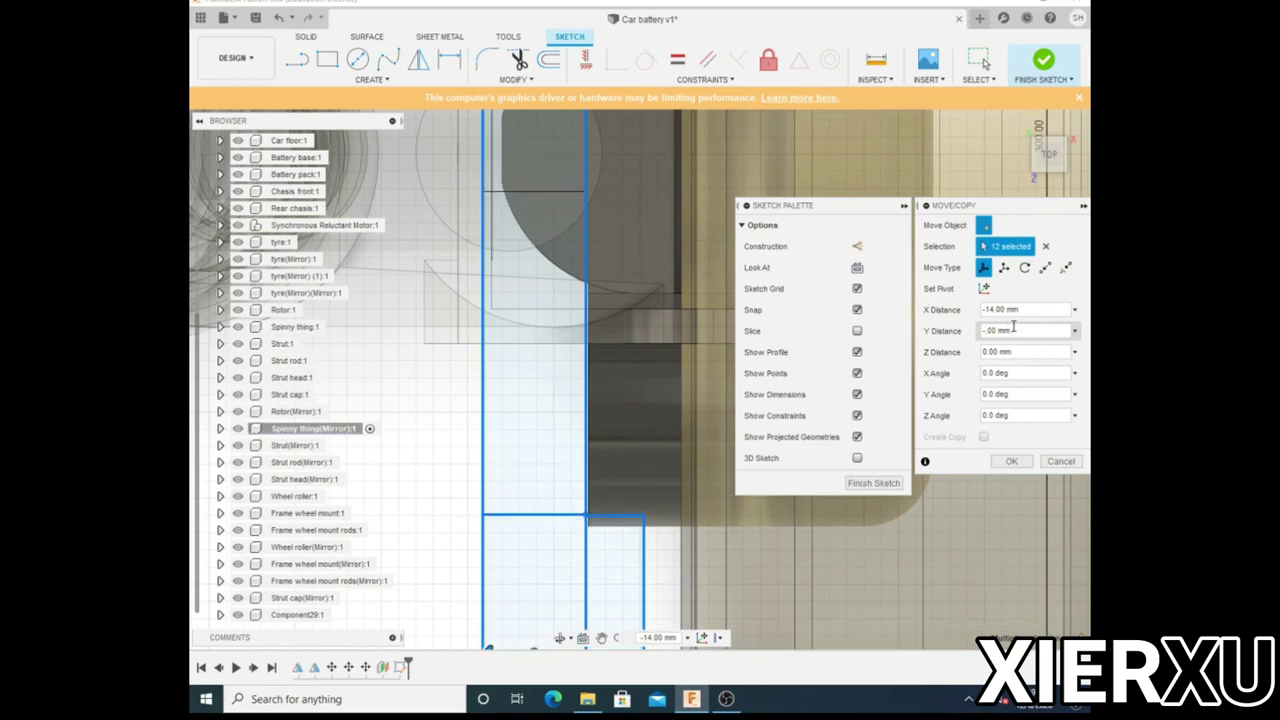
text(03)
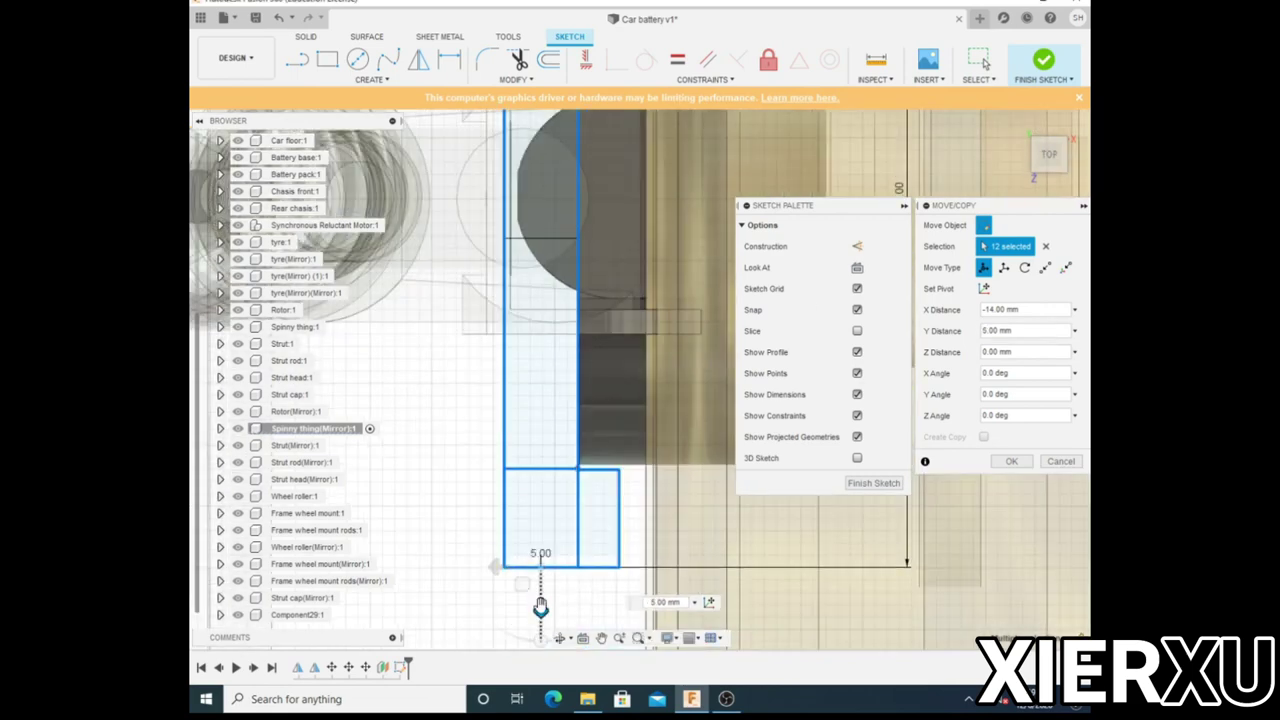
scroll(558, 318, up, 2)
scroll(475, 610, down, 2)
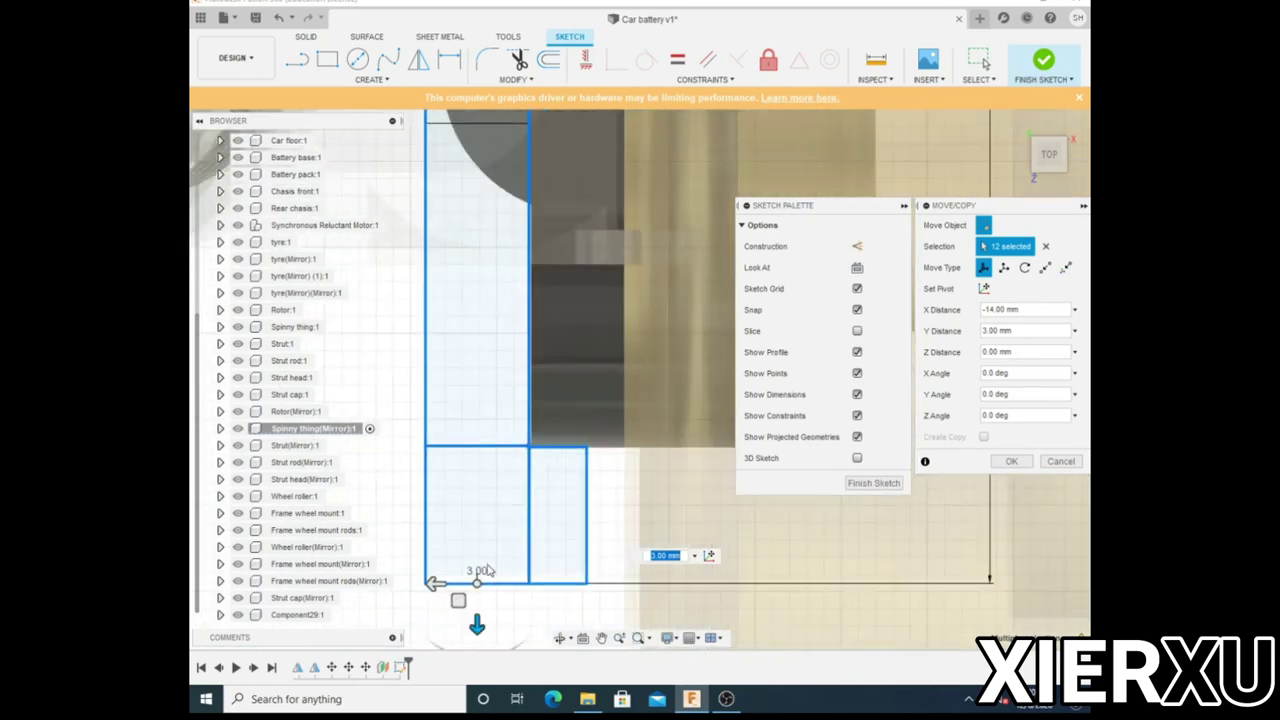
drag(478, 612, 443, 594)
click(1012, 461)
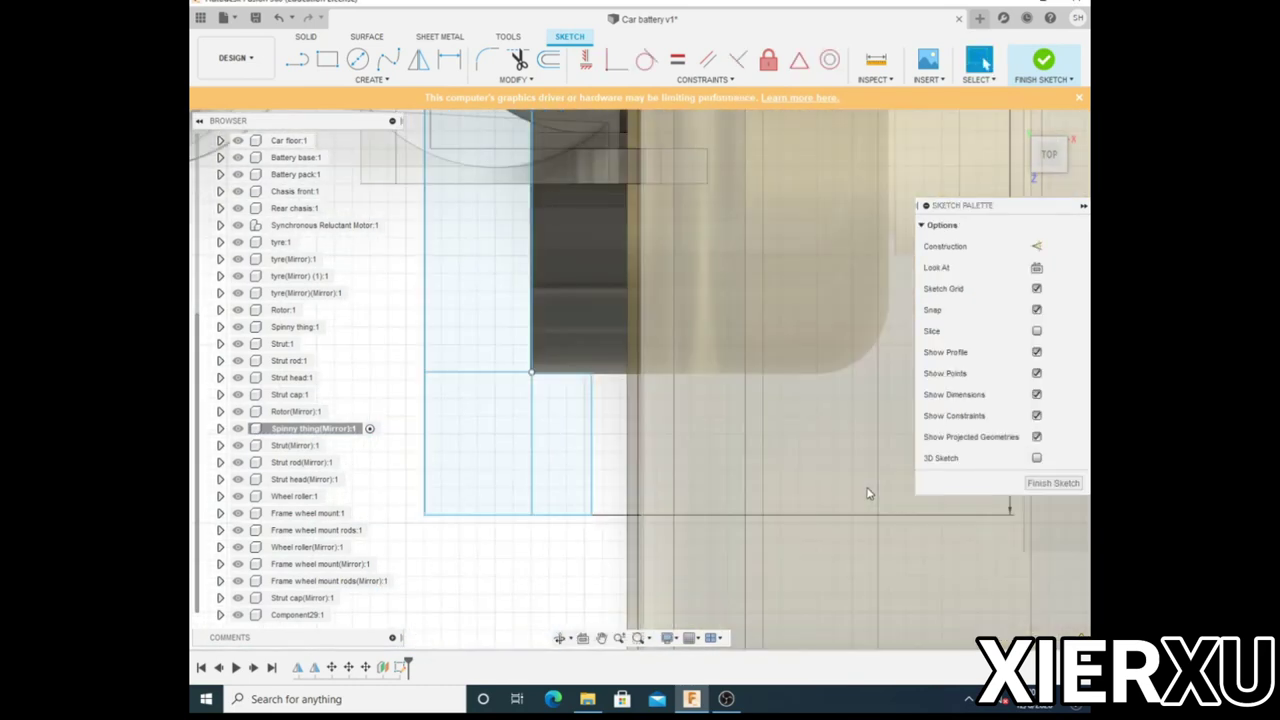
Check the stacked rectangle beside the right wheel and finish the sketch.
scroll(473, 382, down, 4)
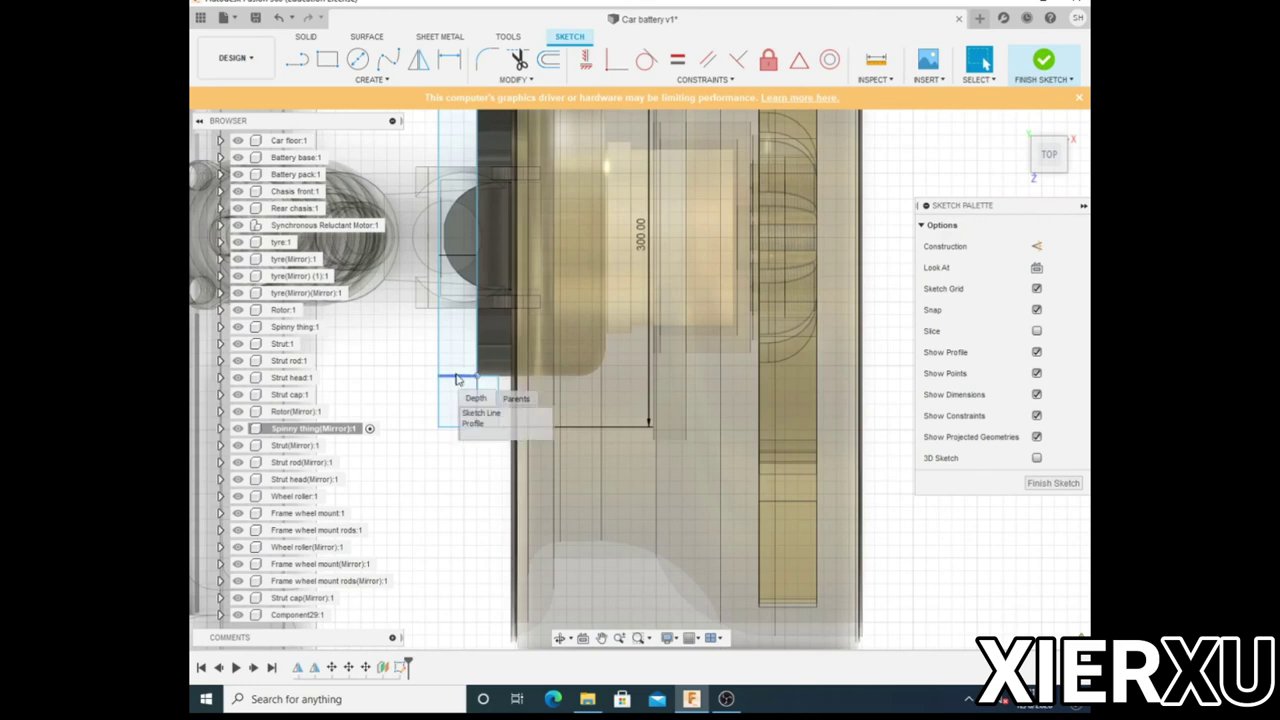
scroll(462, 360, down, 3)
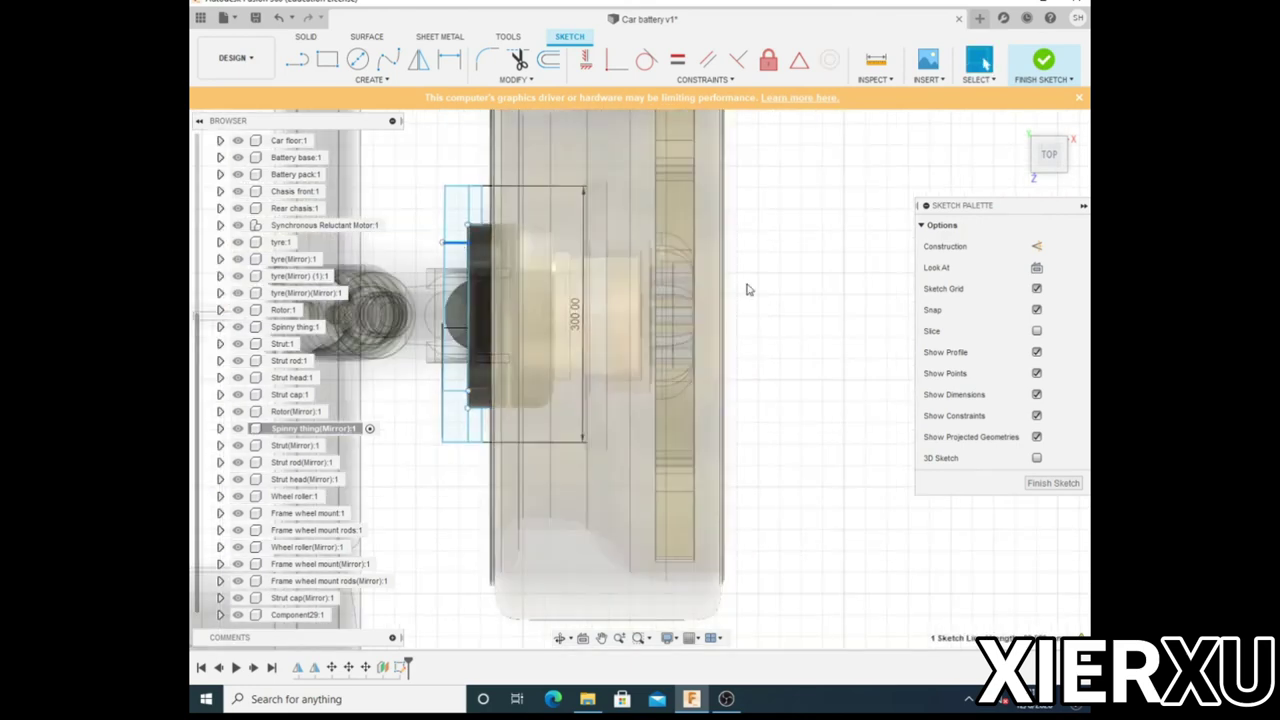
scroll(447, 272, down, 3)
scroll(447, 272, up, 5)
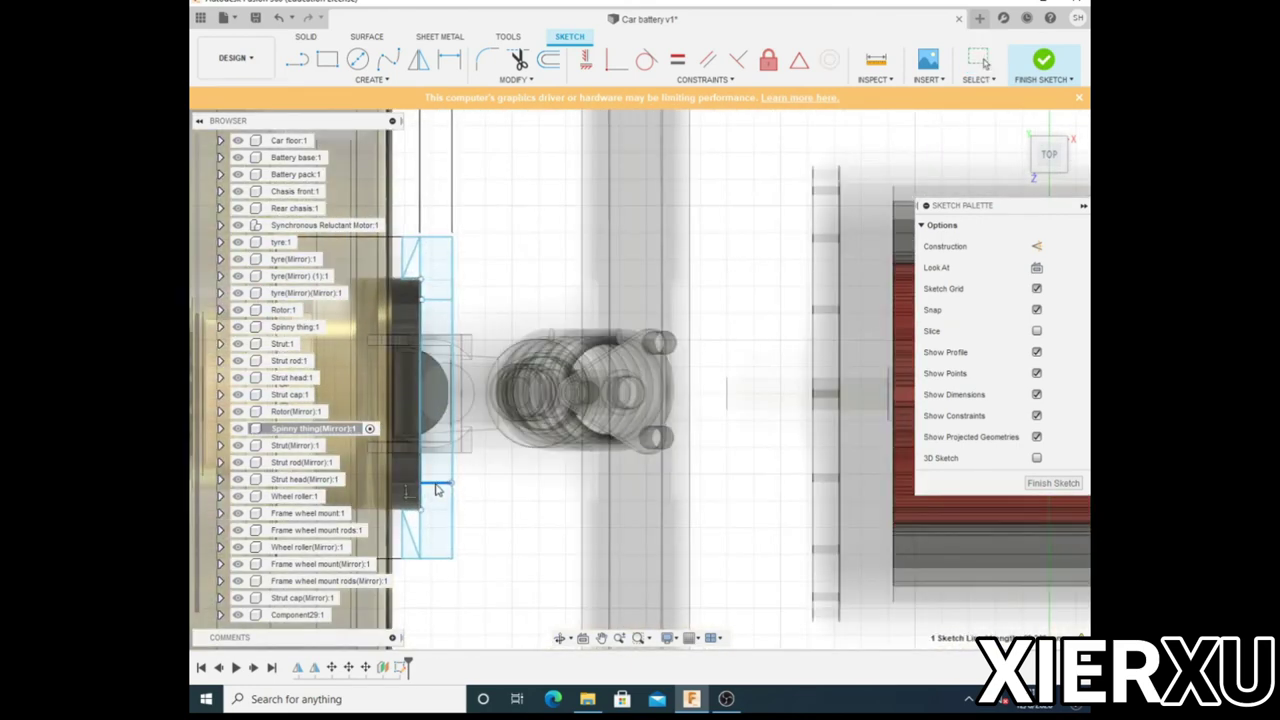
scroll(436, 489, down, 2)
scroll(436, 489, down, 2)
key(l)
scroll(868, 268, up, 5)
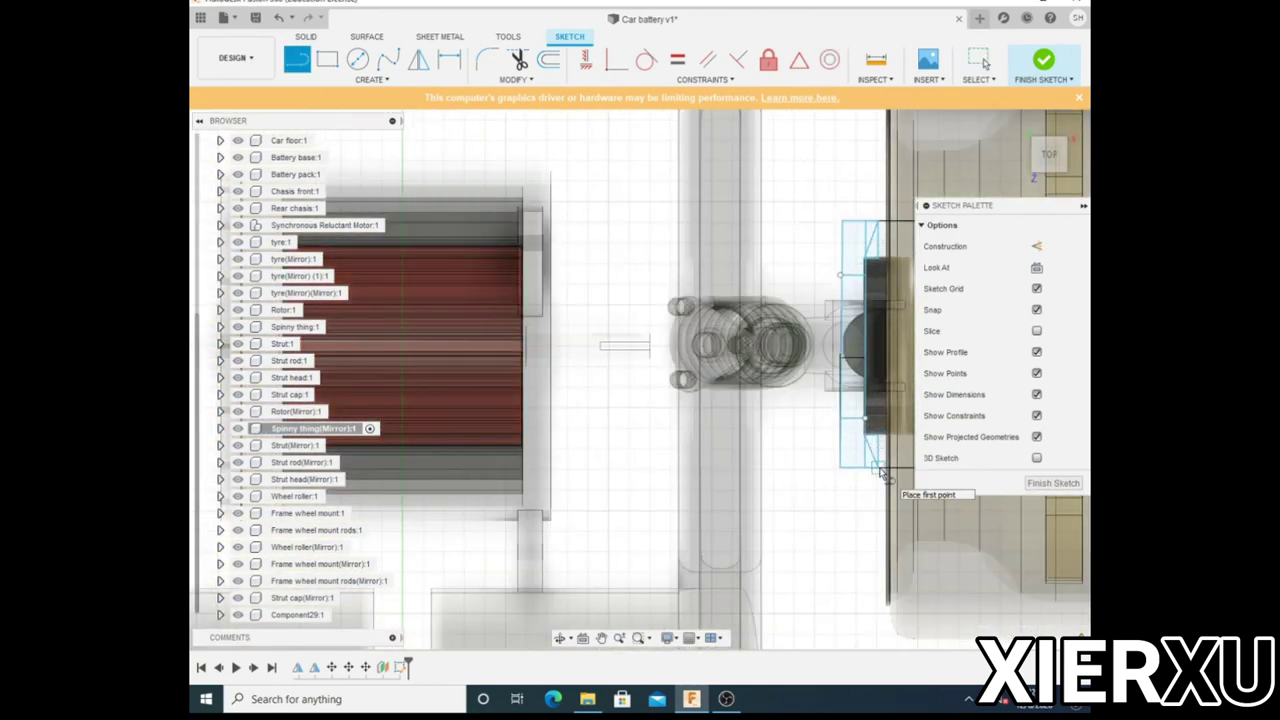
click(1053, 483)
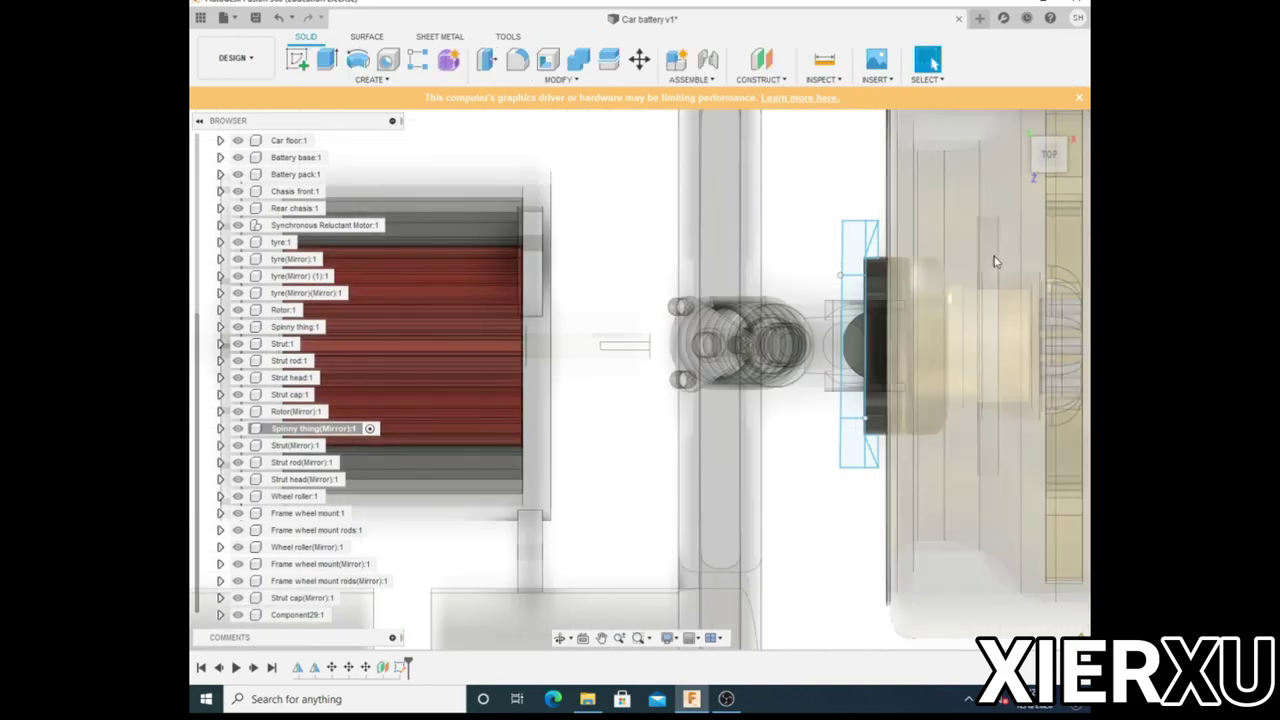
Expand Spinny thing(Mirror):1 and reopen Sketch1 to inspect it, then leave sketch editing.
drag(1048, 155, 1050, 172)
click(1048, 170)
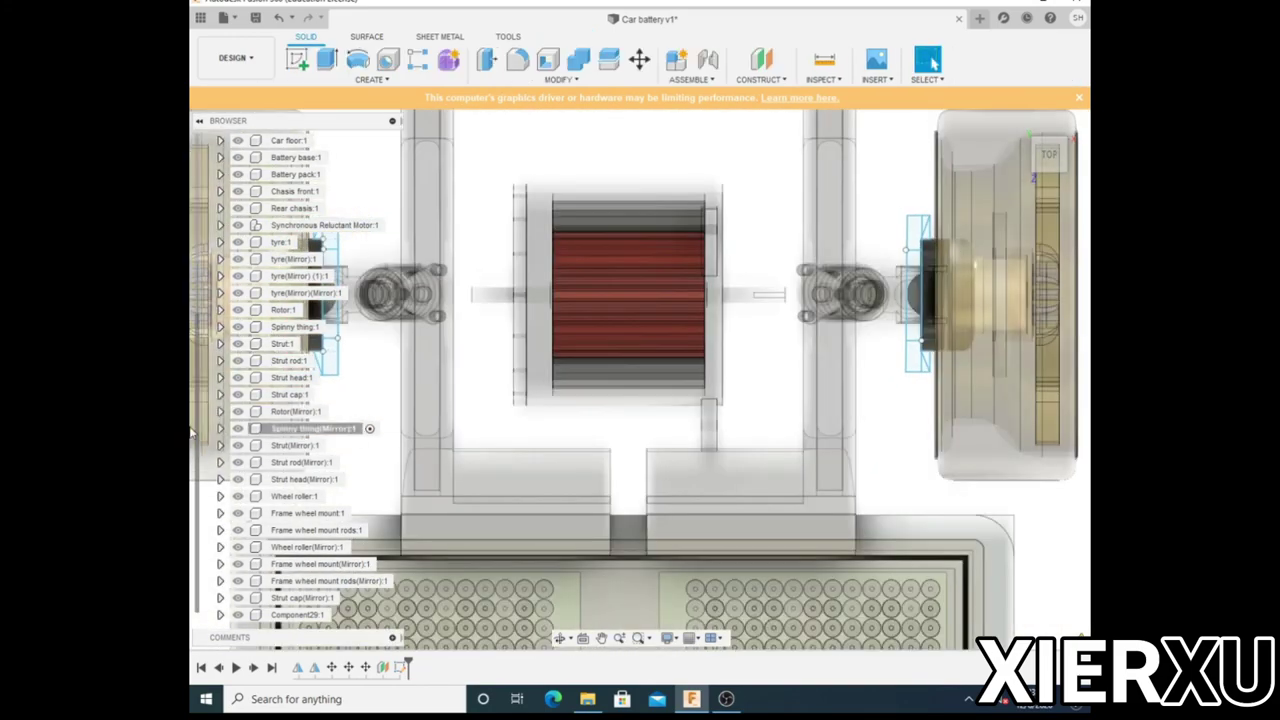
click(220, 428)
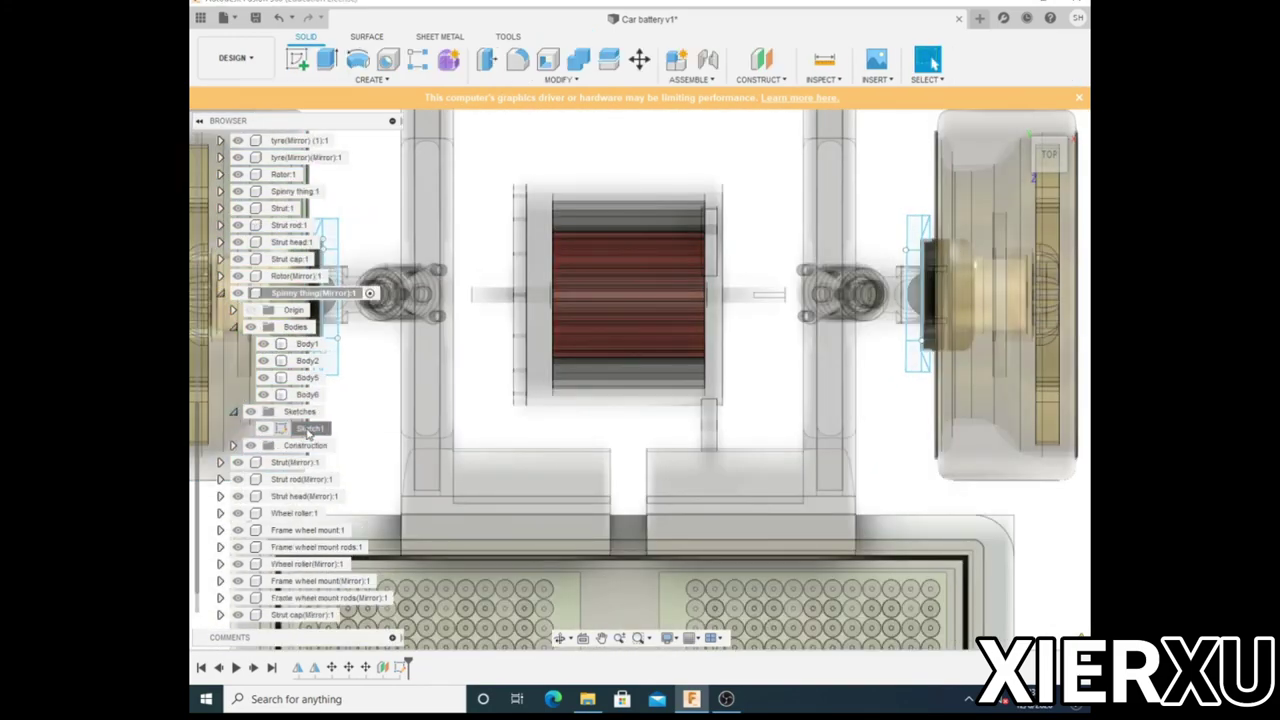
double_click(309, 428)
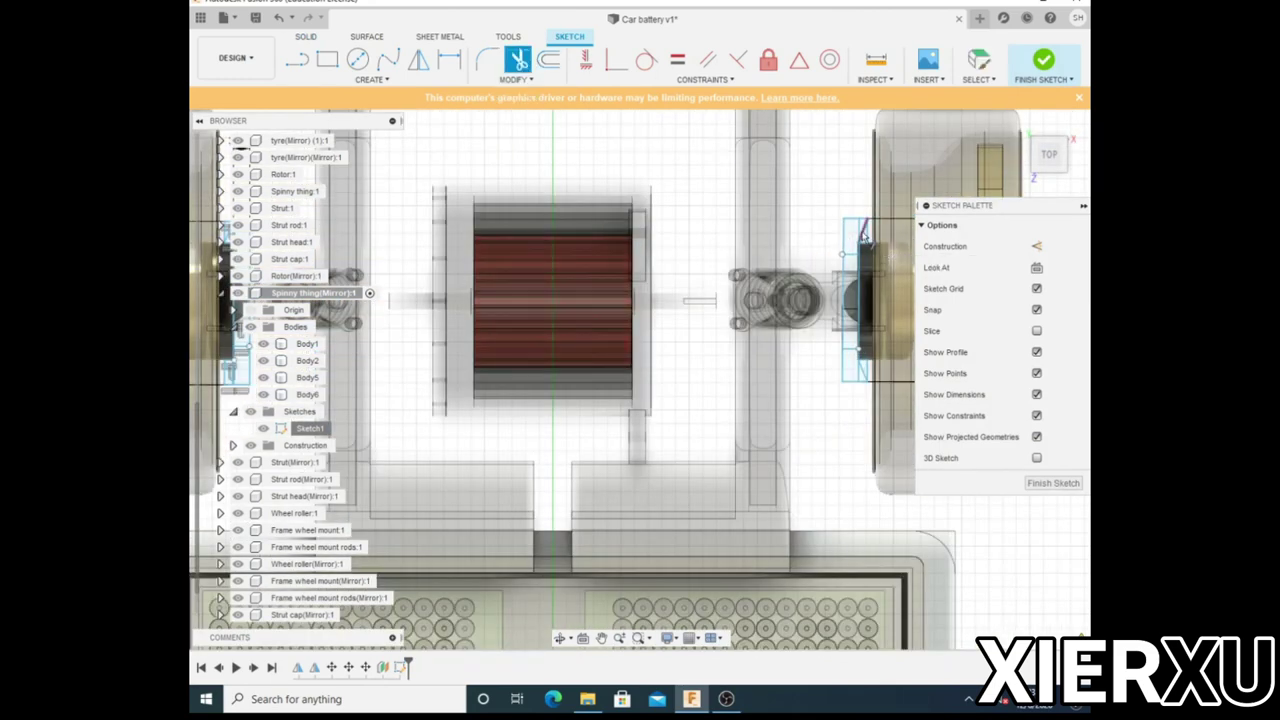
scroll(853, 229, up, 1)
scroll(855, 195, up, 1)
scroll(825, 245, up, 1)
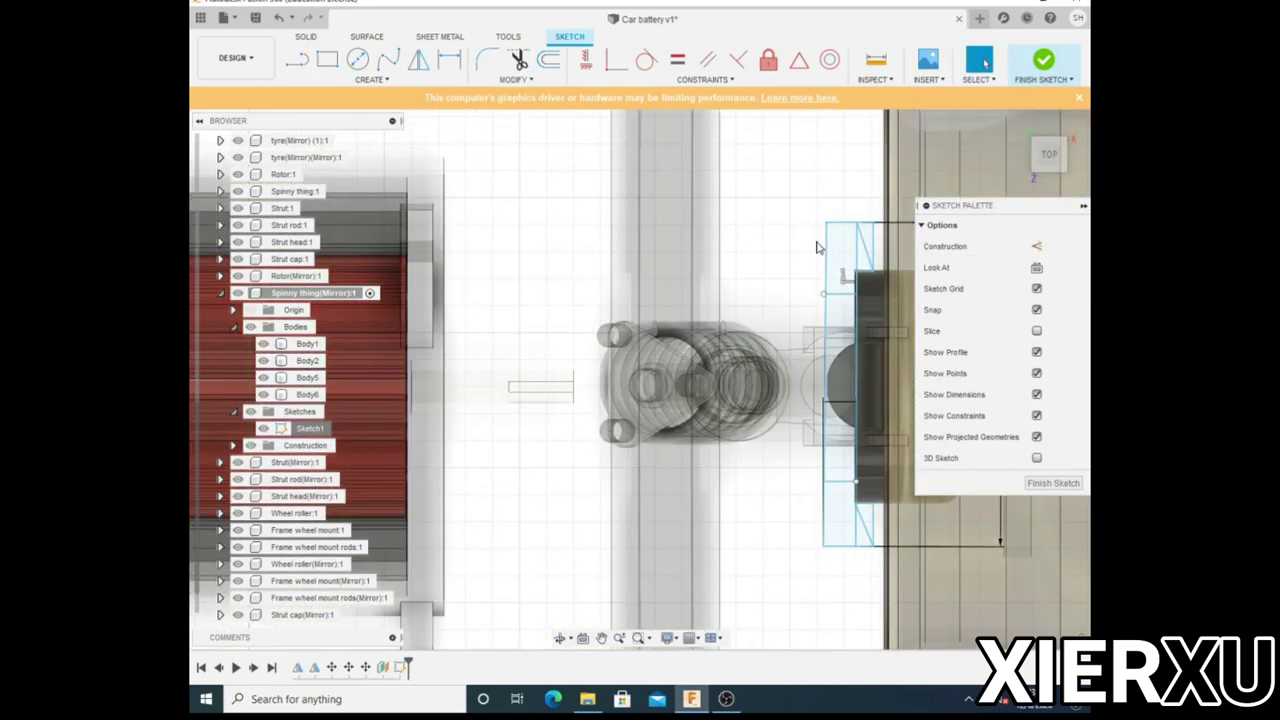
key(ctrl+z)
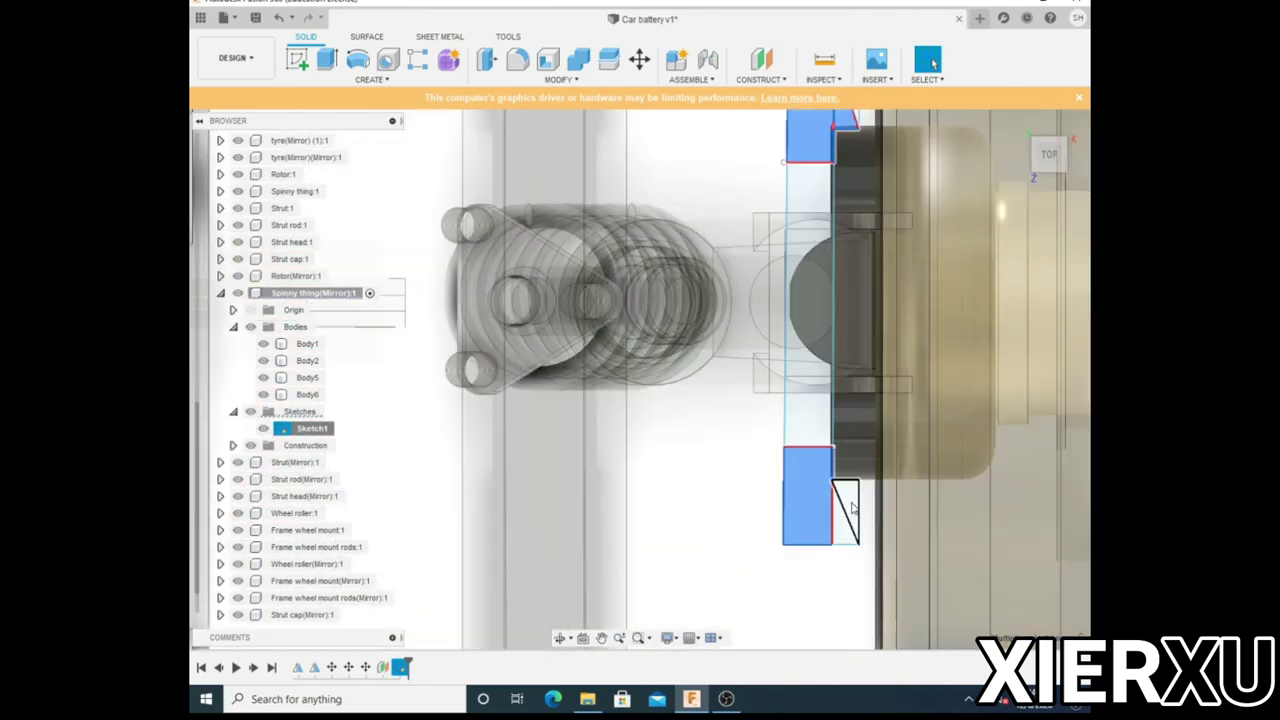
shift+click(843, 521)
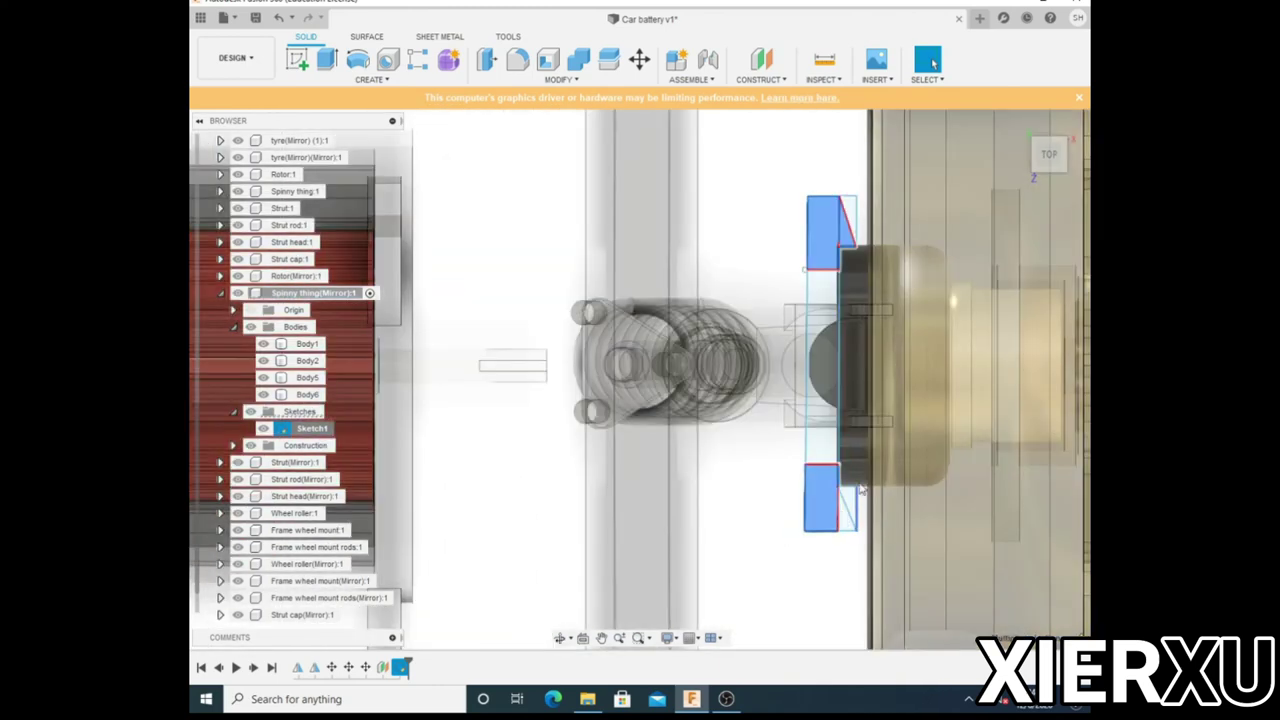
double_click(311, 428)
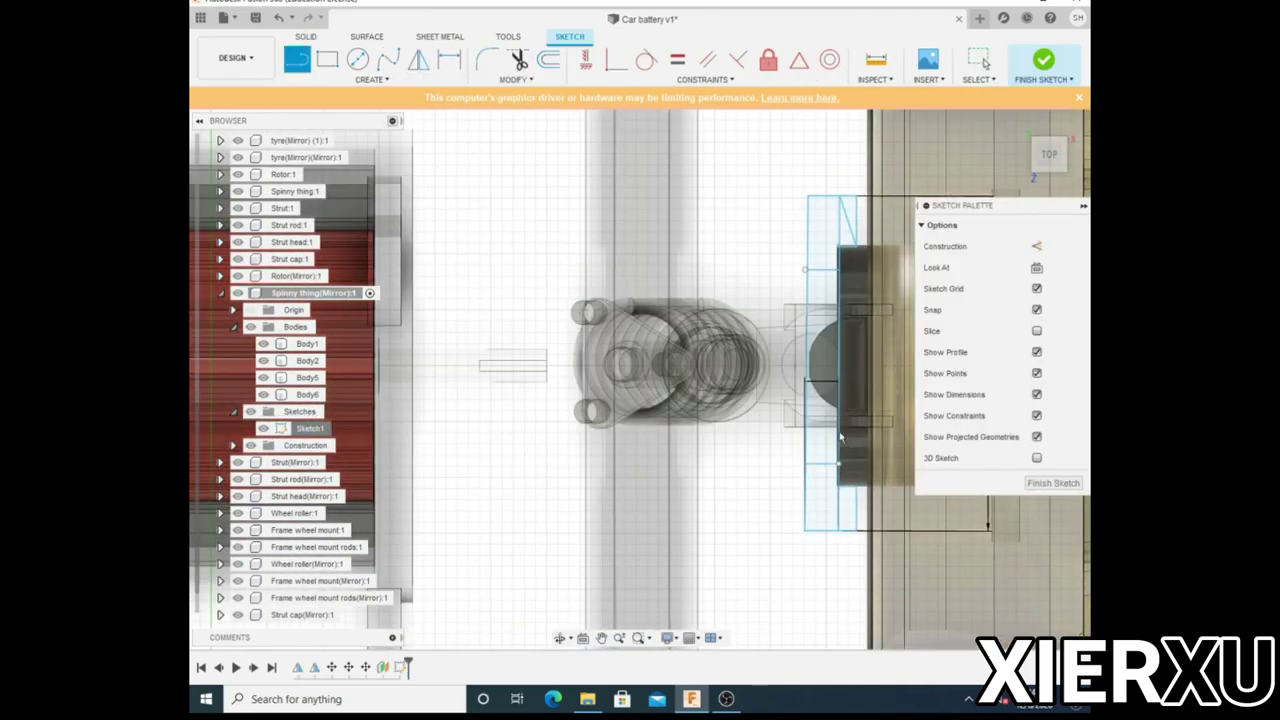
key(ctrl+z)
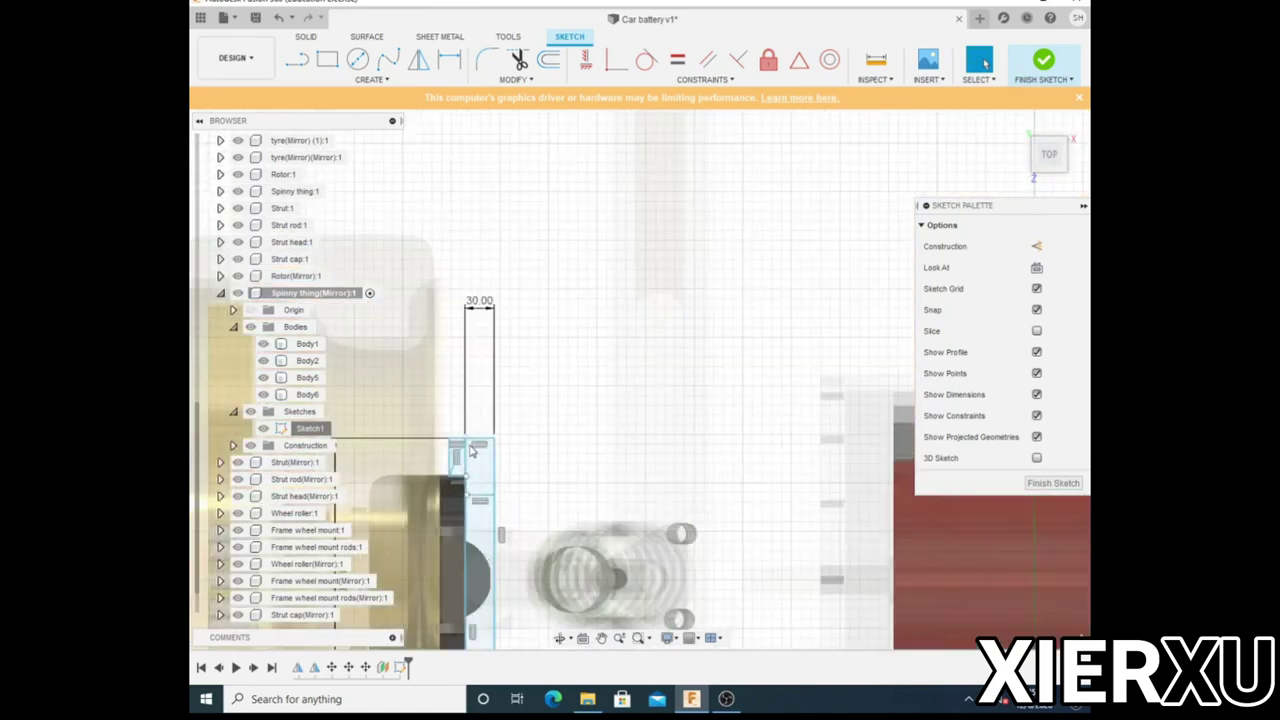
Select the rectangle profiles beside the mirrored mount and start an Extrude on them.
scroll(428, 322, up, 5)
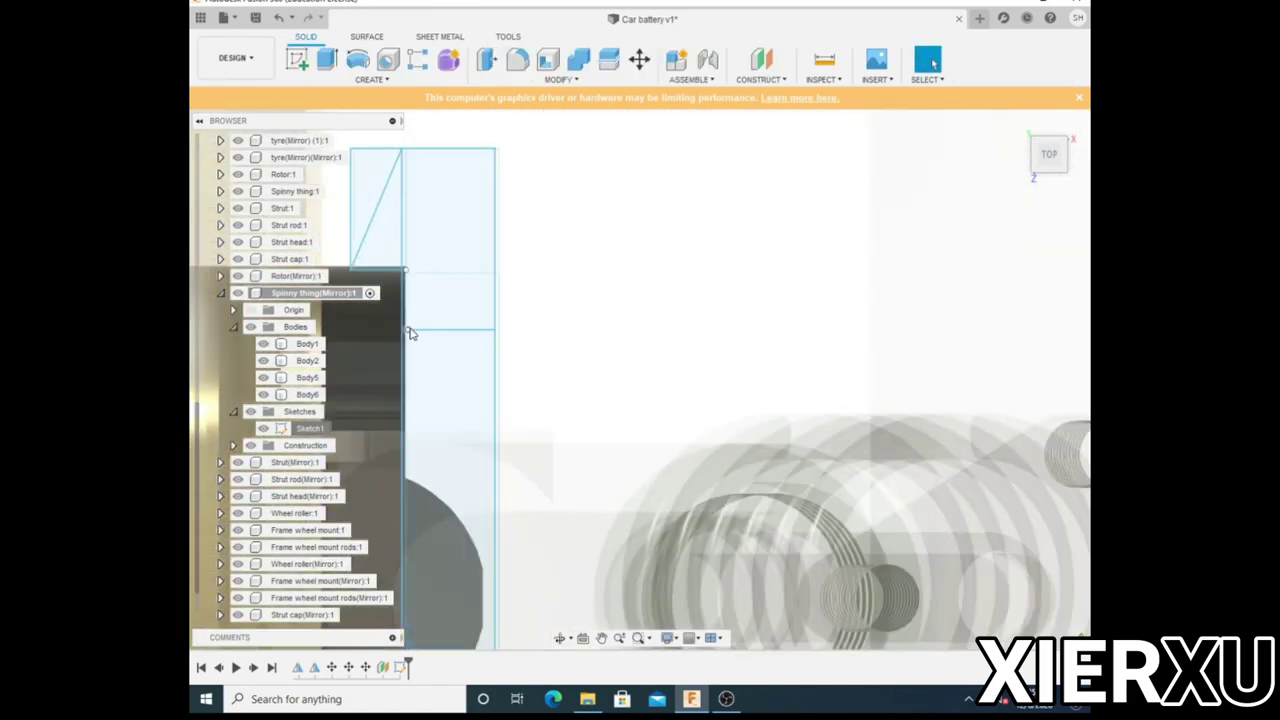
click(406, 332)
scroll(488, 373, down, 3)
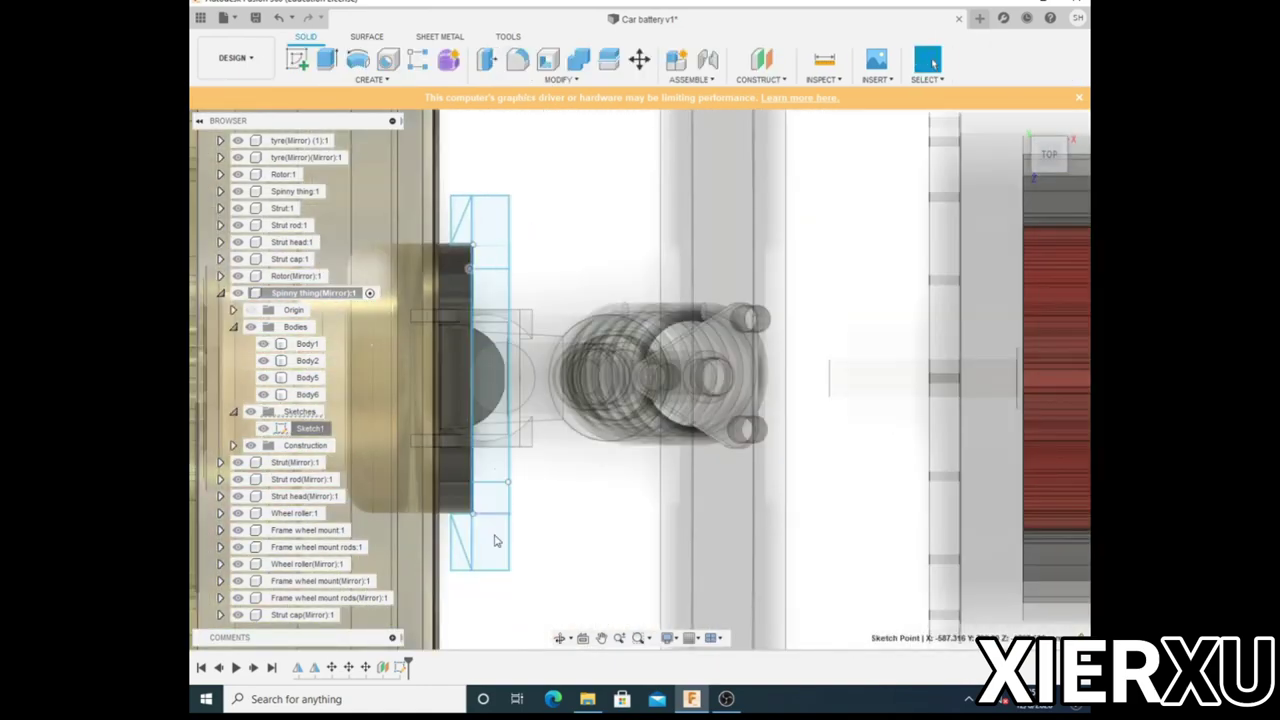
scroll(505, 420, up, 3)
scroll(527, 464, up, 3)
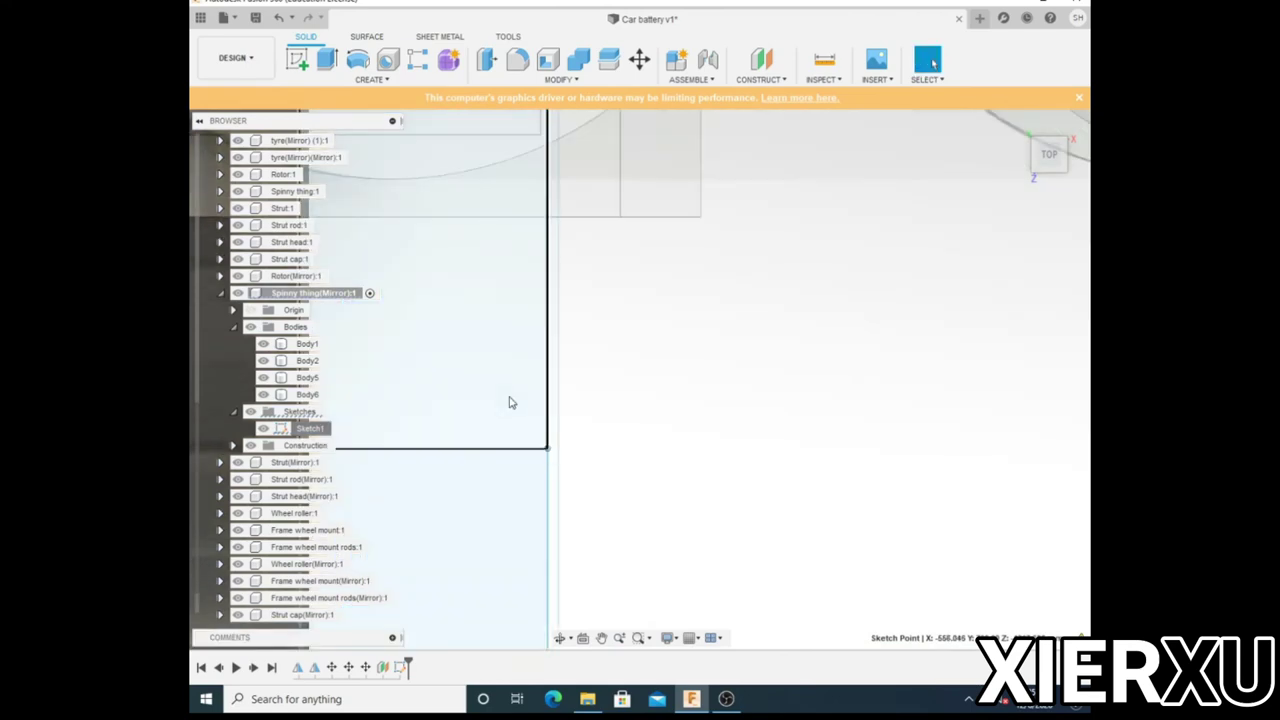
scroll(514, 400, down, 3)
scroll(520, 429, down, 2)
click(485, 511)
scroll(457, 515, down, 3)
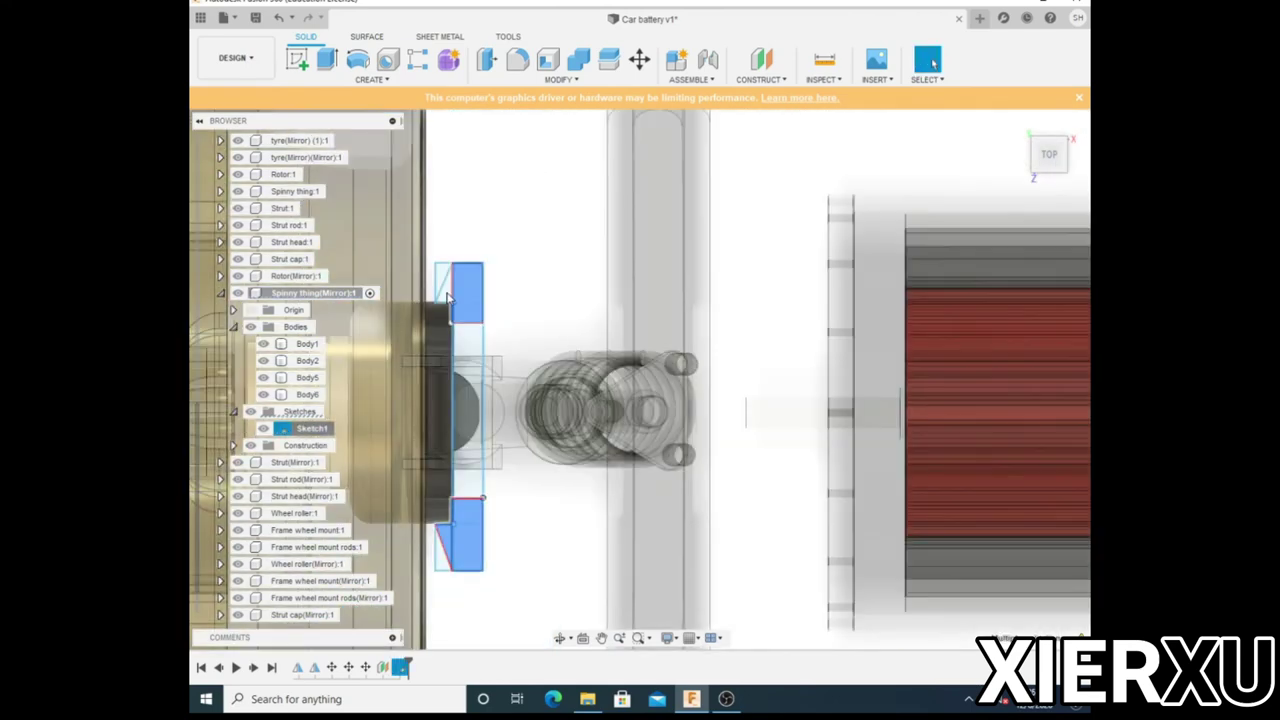
scroll(520, 400, up, 2)
scroll(614, 238, down, 3)
middle_drag(614, 238, 300, 300)
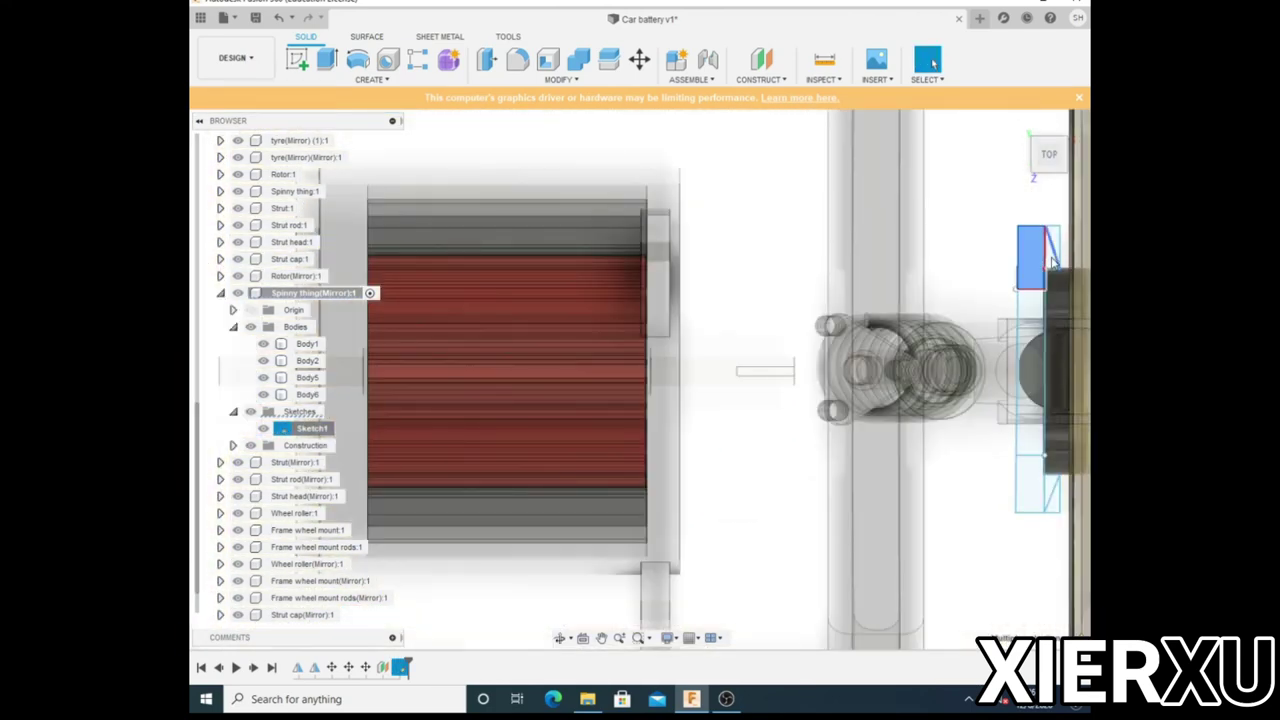
scroll(886, 229, down, 2)
scroll(938, 387, up, 3)
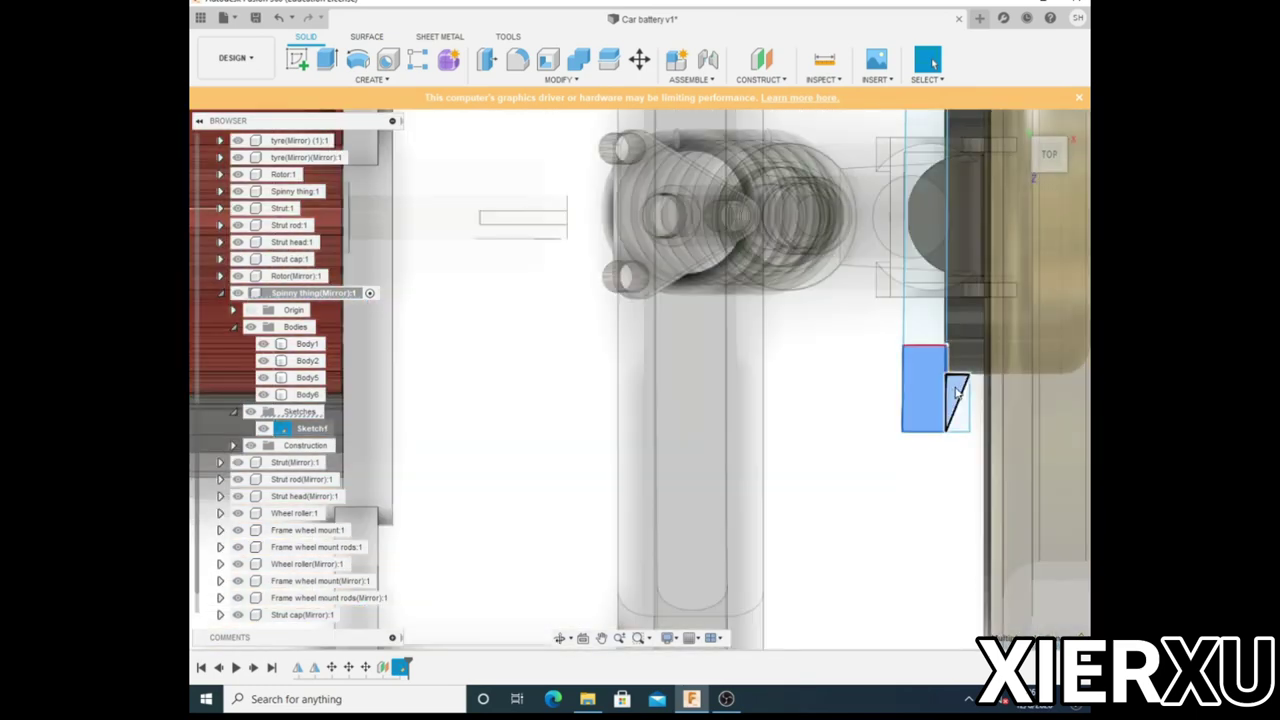
key(e)
scroll(1045, 181, down, 2)
Make the extrusion Two Sides with Side 1 at -490 mm and Side 2 at 190 mm.
mouse_move(1045, 181)
shift+middle_down()
mouse_move(546, 476)
mouse_move(517, 548)
shift+middle_up()
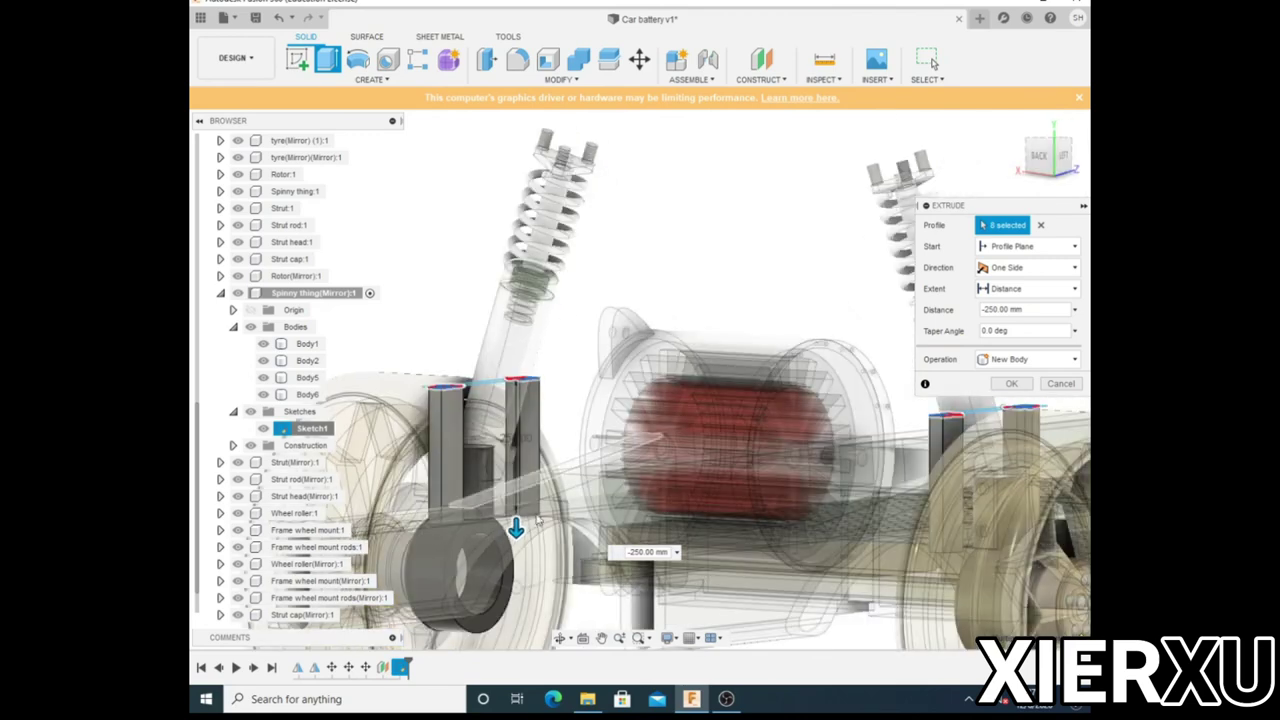
drag(515, 528, 515, 556)
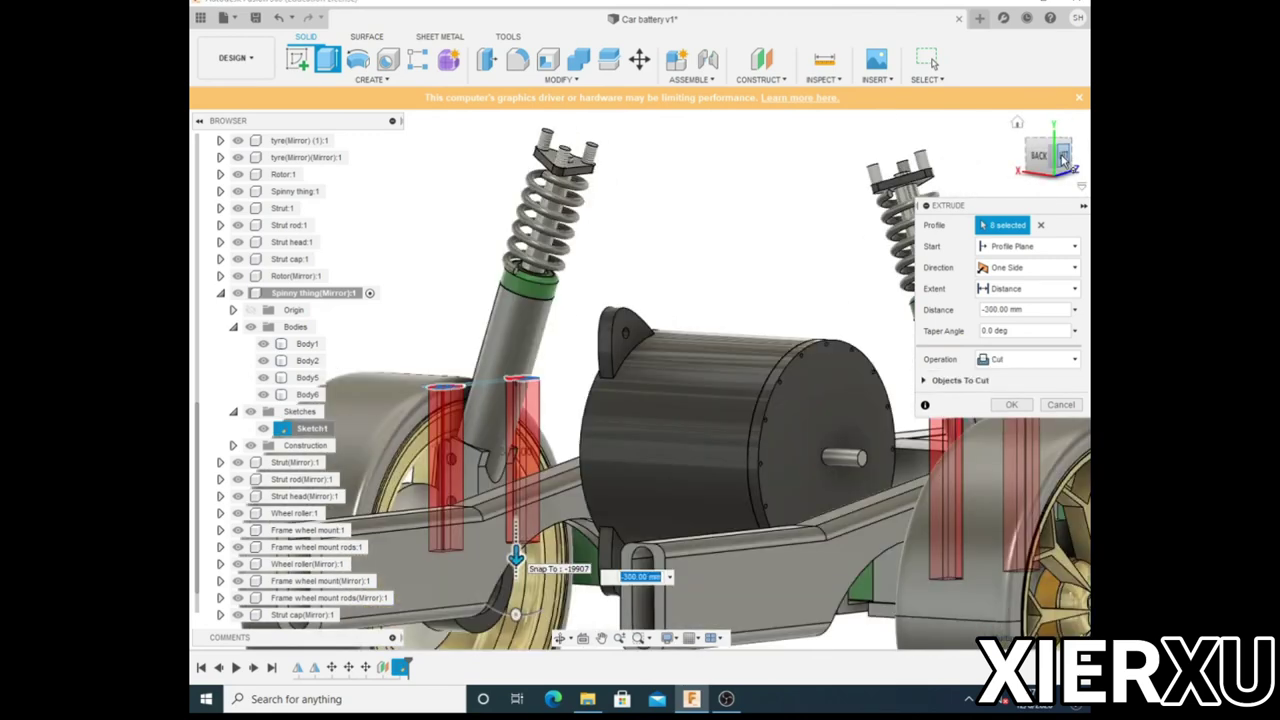
shift+middle_drag(515, 556, 583, 607)
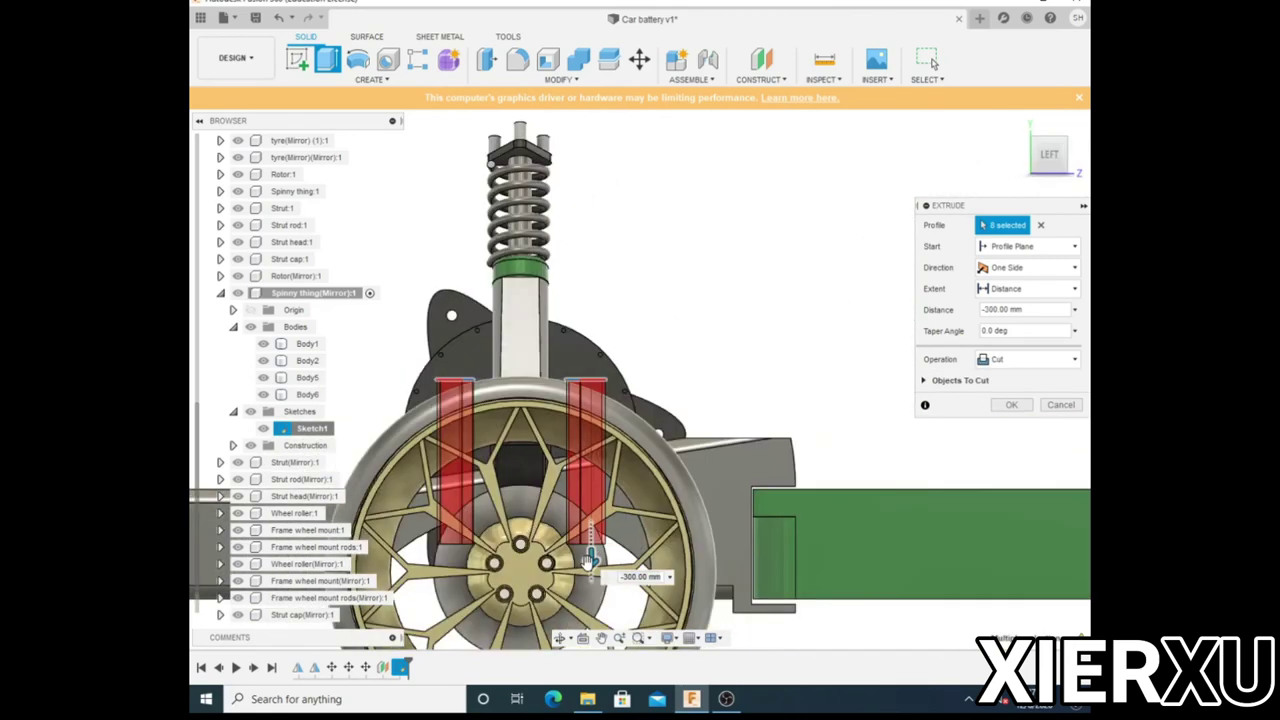
click(1038, 160)
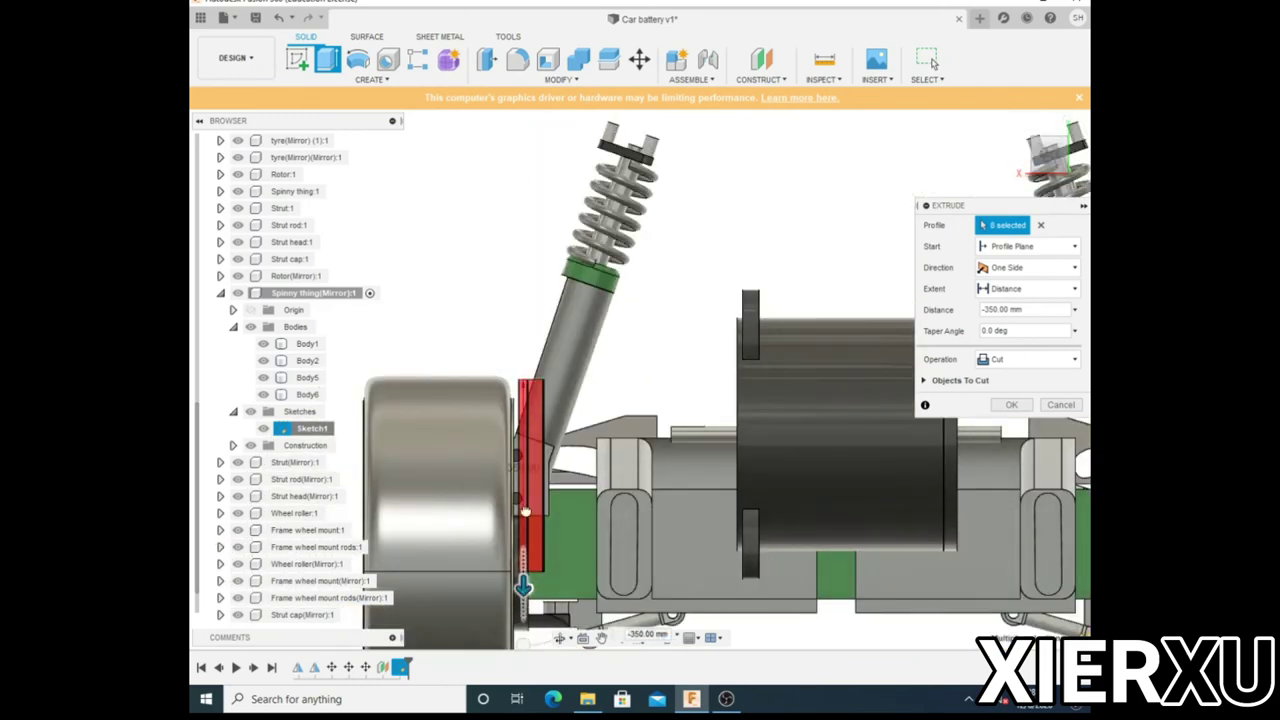
scroll(570, 415, up, 3)
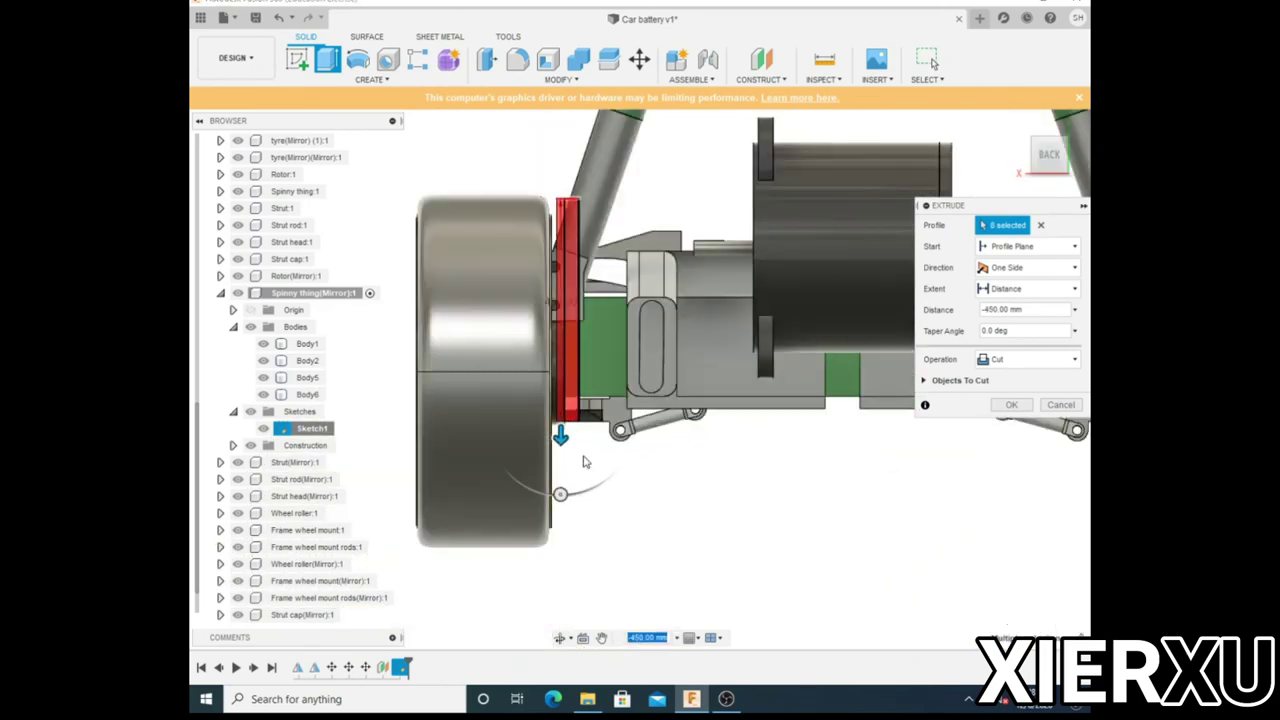
scroll(585, 430, up, 3)
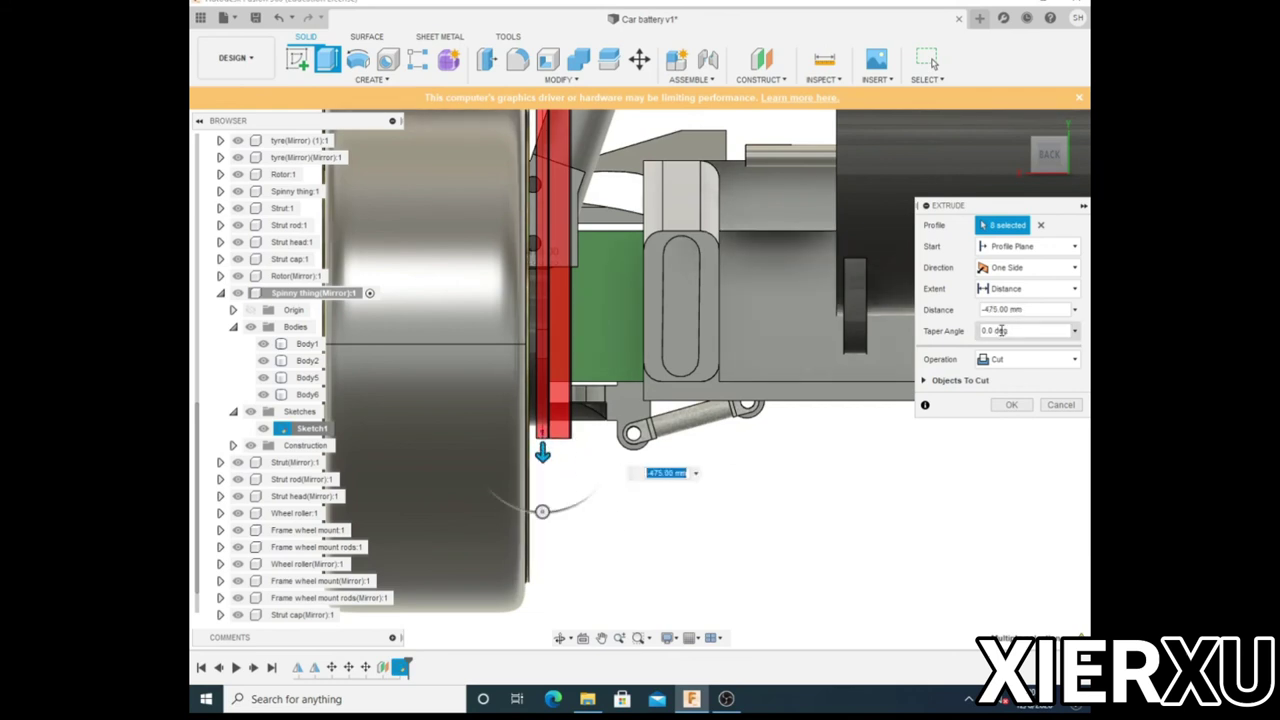
key(BackSpace)
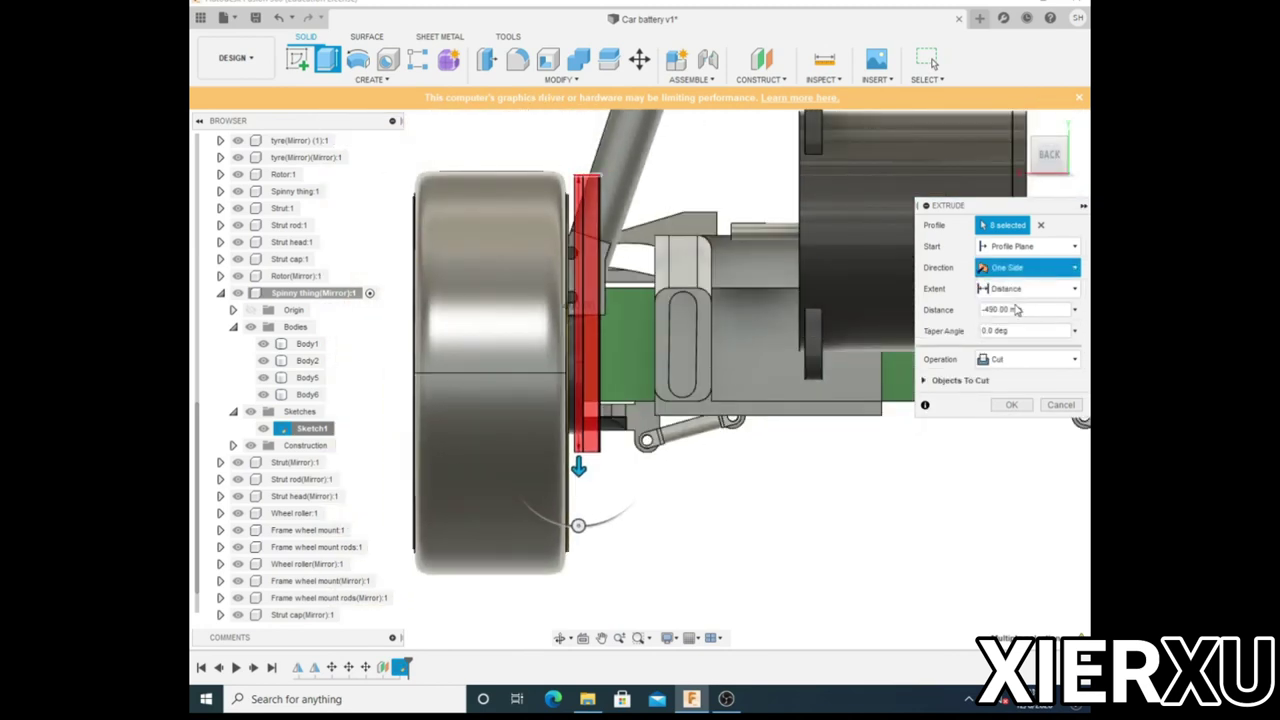
key(Down)
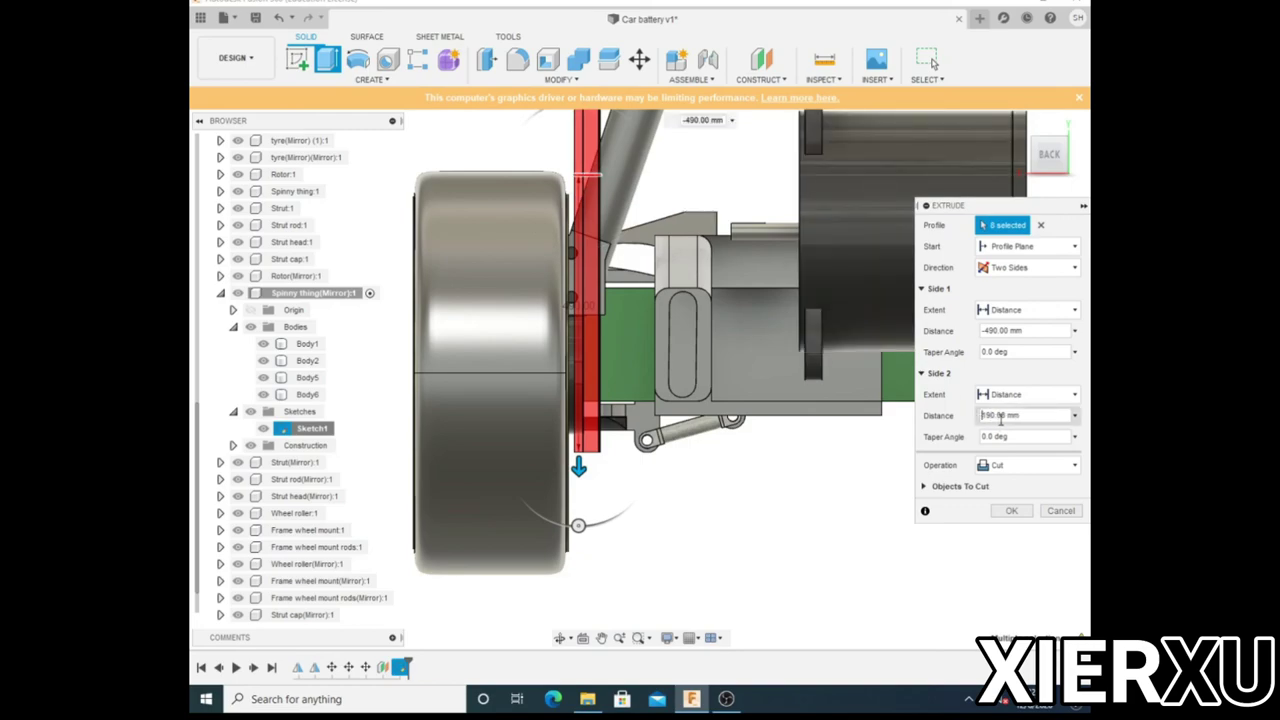
Set the extrude operation to Join and confirm it.
shift+middle_drag(600, 450, 700, 380)
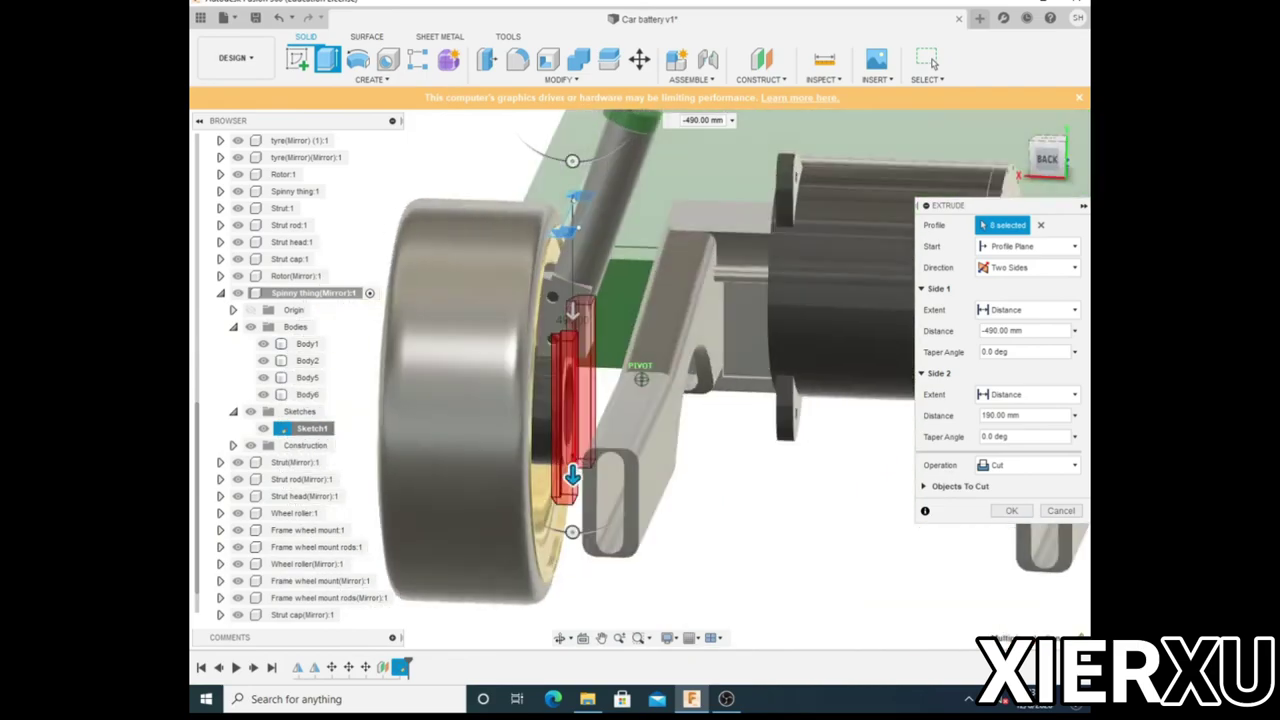
click(1030, 465)
click(1030, 488)
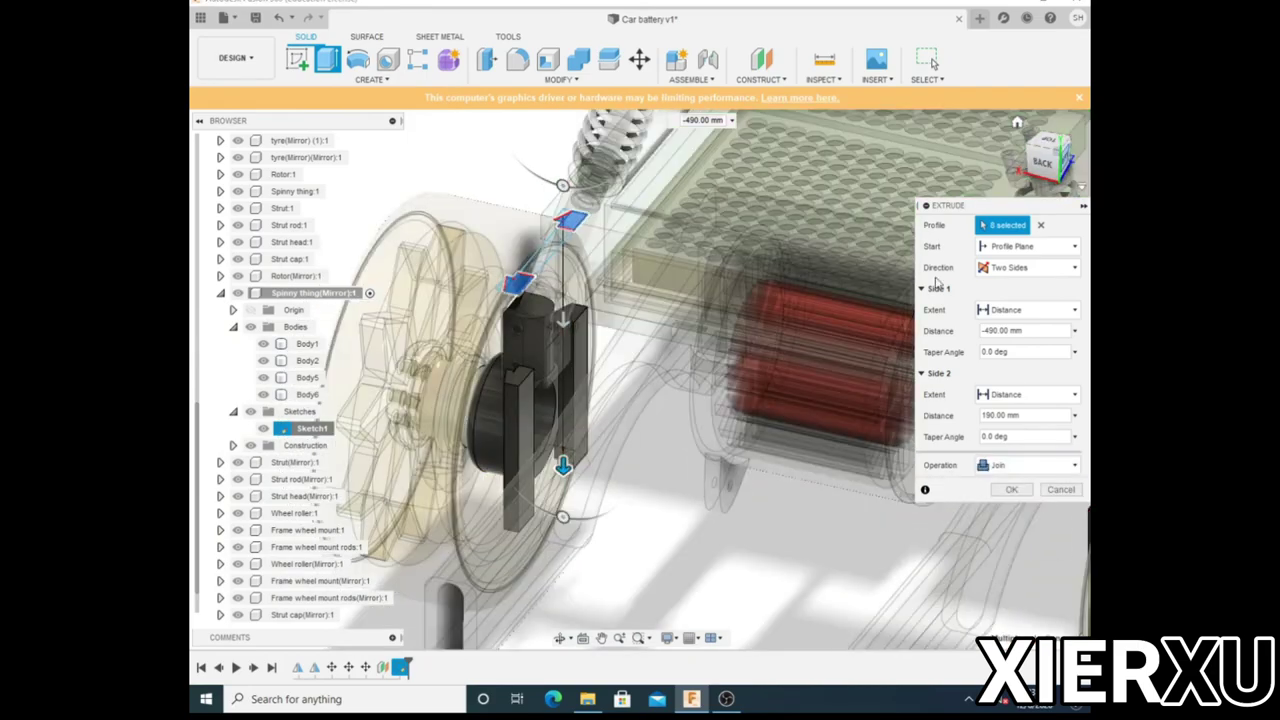
mouse_move(700, 400)
shift+middle_down()
mouse_move(640, 380)
mouse_move(801, 379)
shift+middle_up()
shift+middle_drag(641, 379, 800, 330)
click(1011, 489)
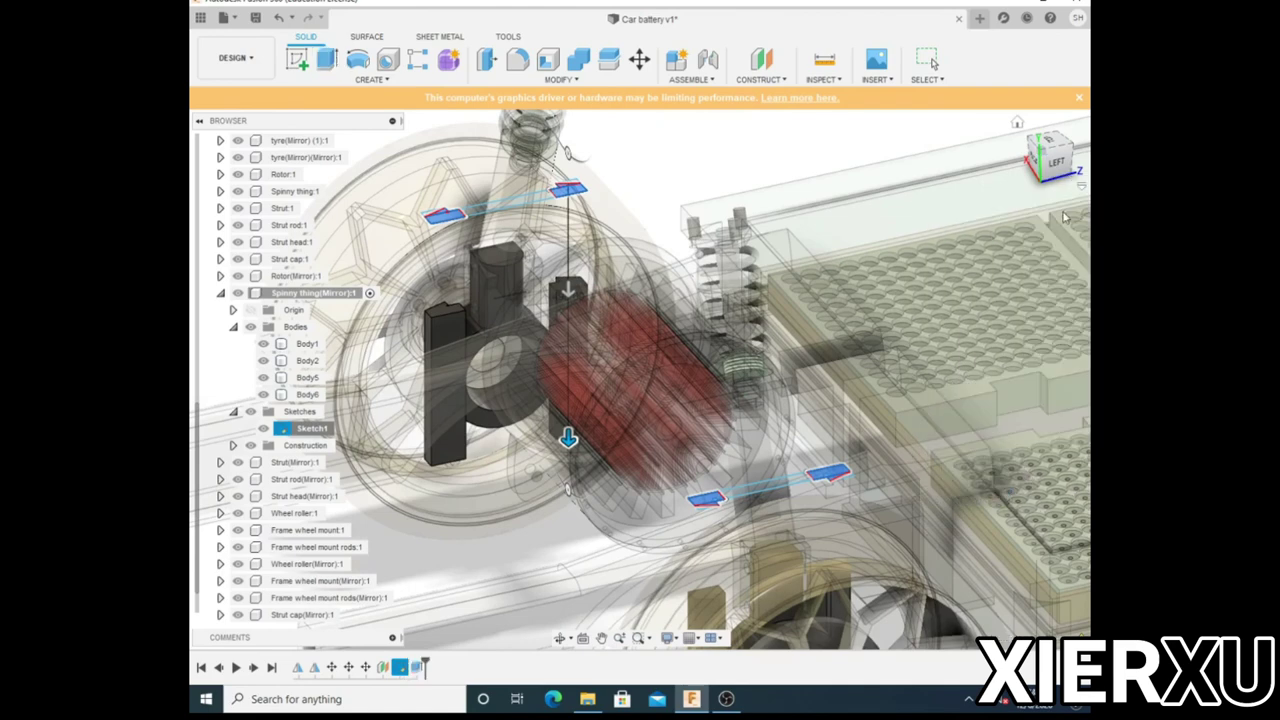
From Top view, extrude both rectangle profiles two-sided, -250 mm and 280 mm, as Join.
click(1053, 147)
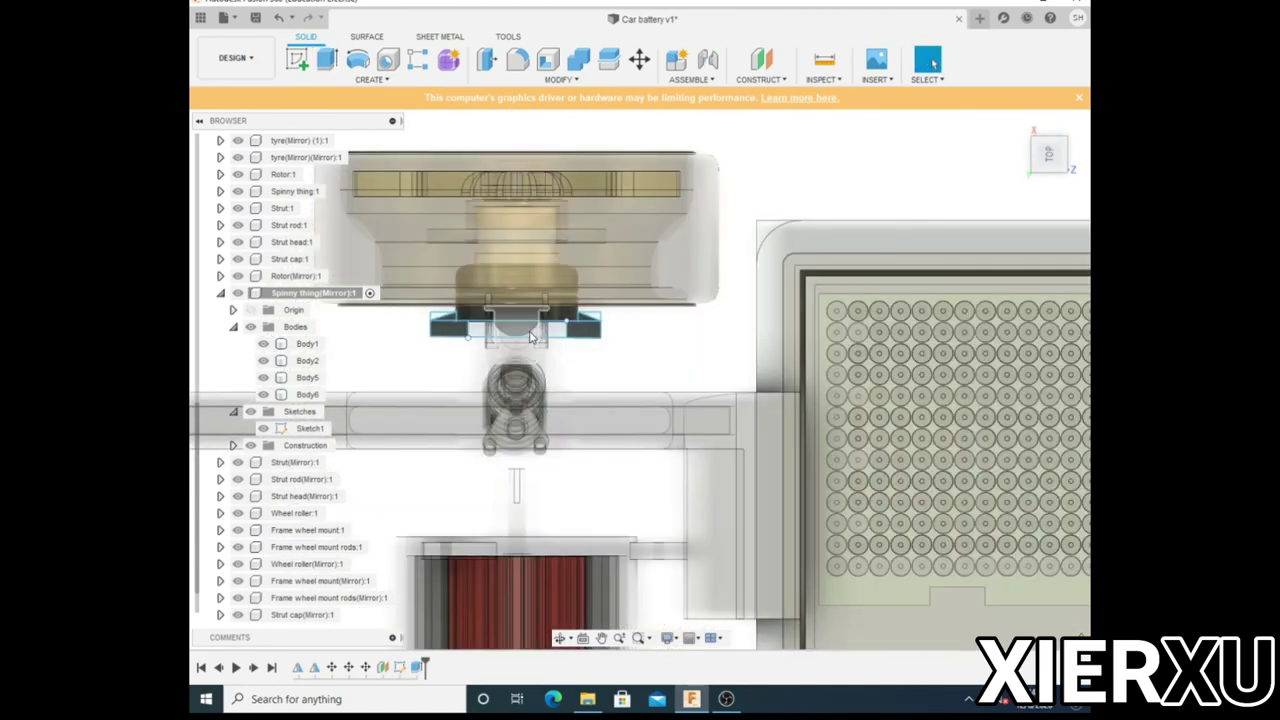
scroll(551, 334, down, 3)
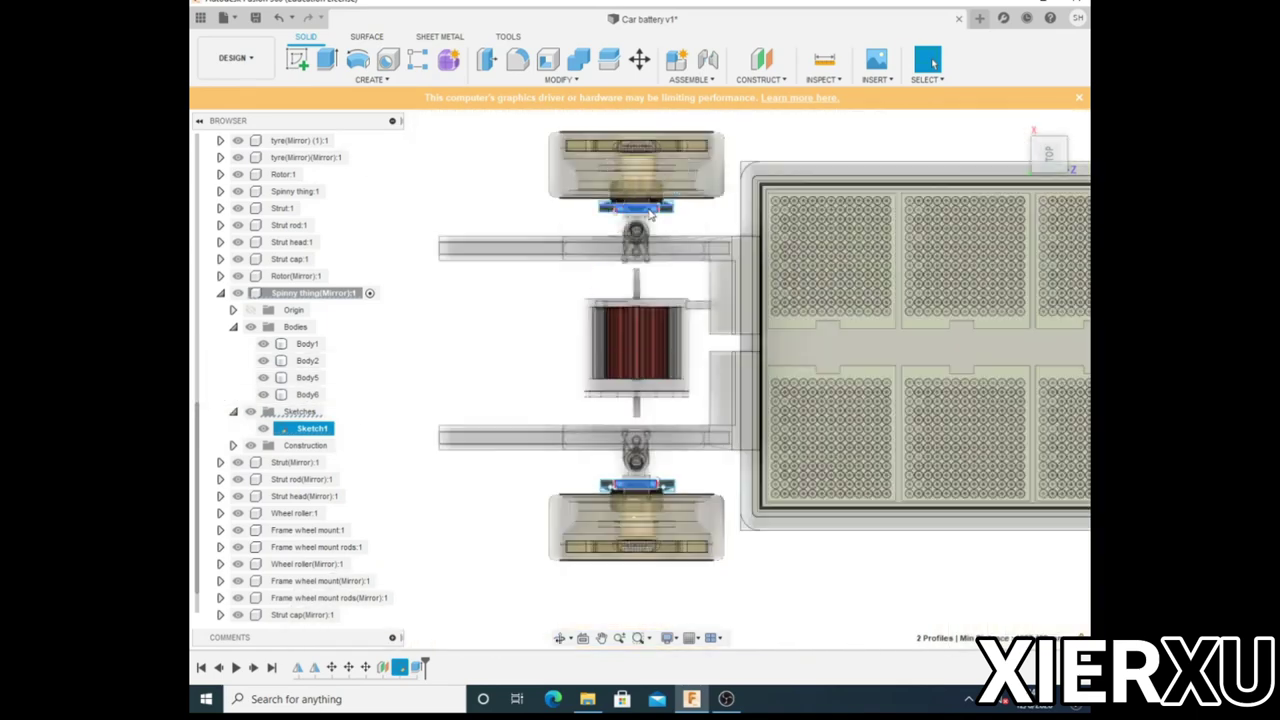
key(e)
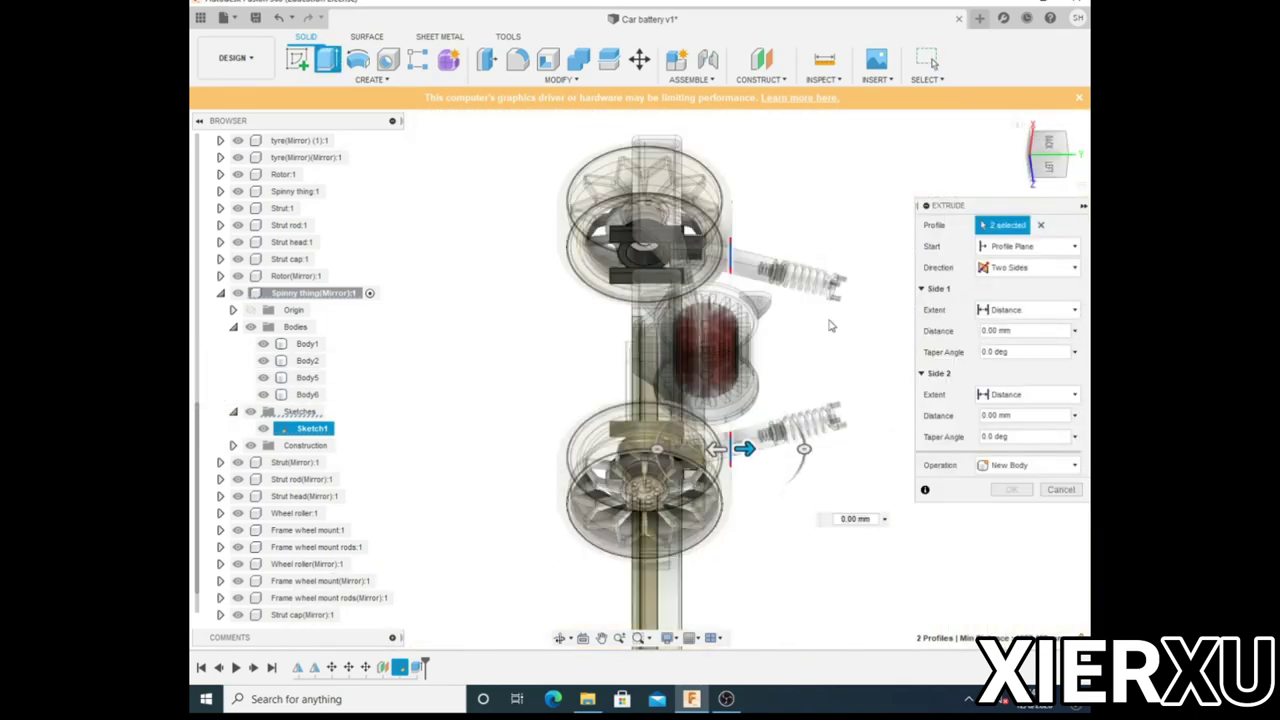
drag(690, 450, 665, 449)
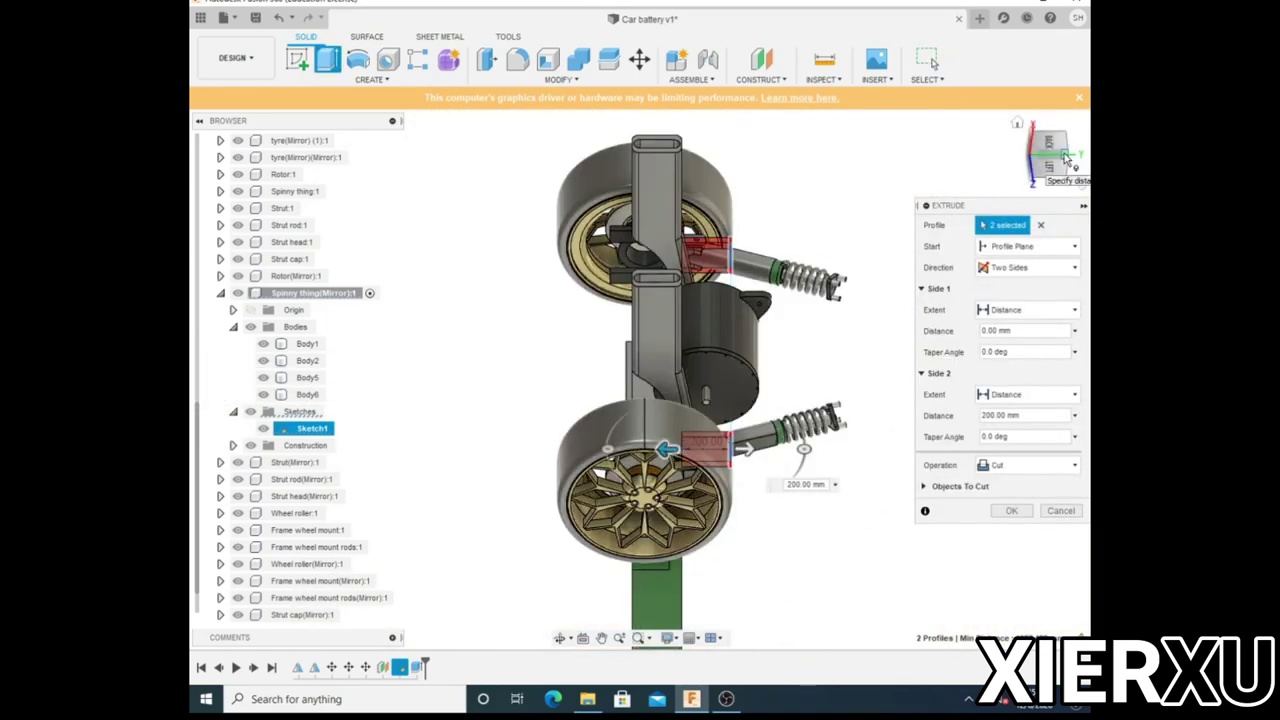
drag(1066, 158, 1066, 147)
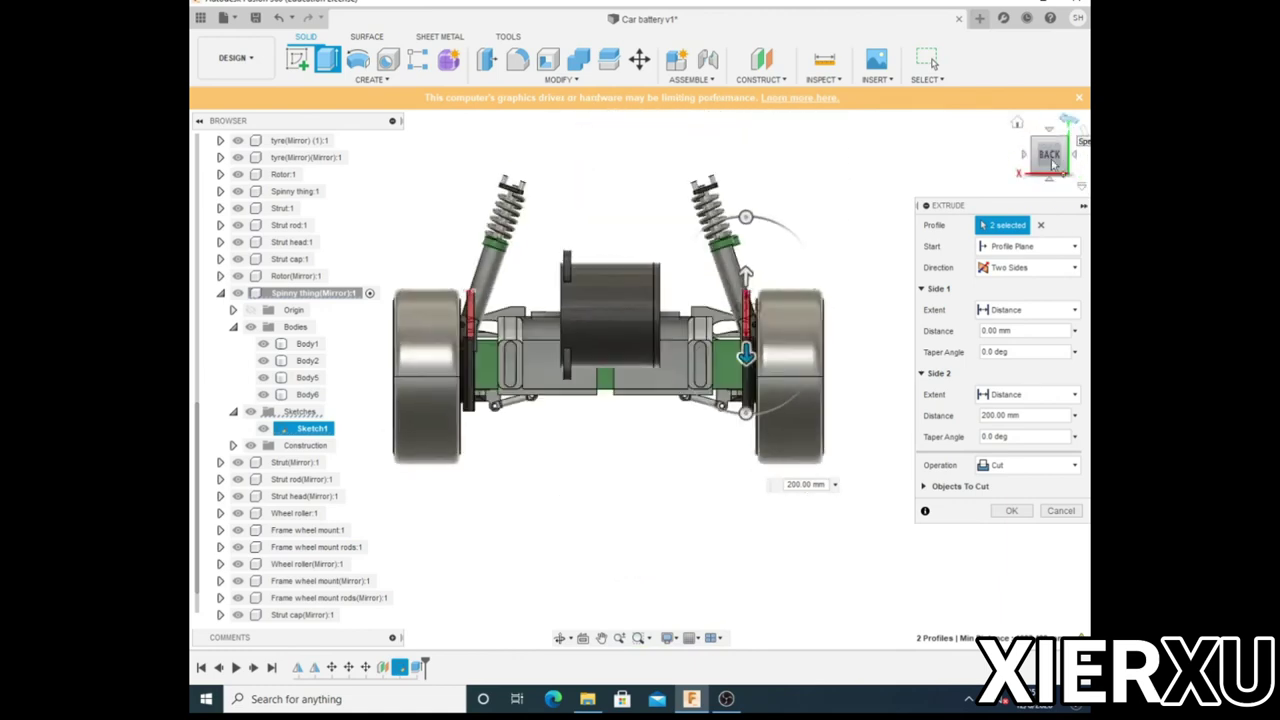
shift+middle_drag(740, 380, 720, 390)
scroll(709, 398, up, 10)
drag(709, 398, 718, 420)
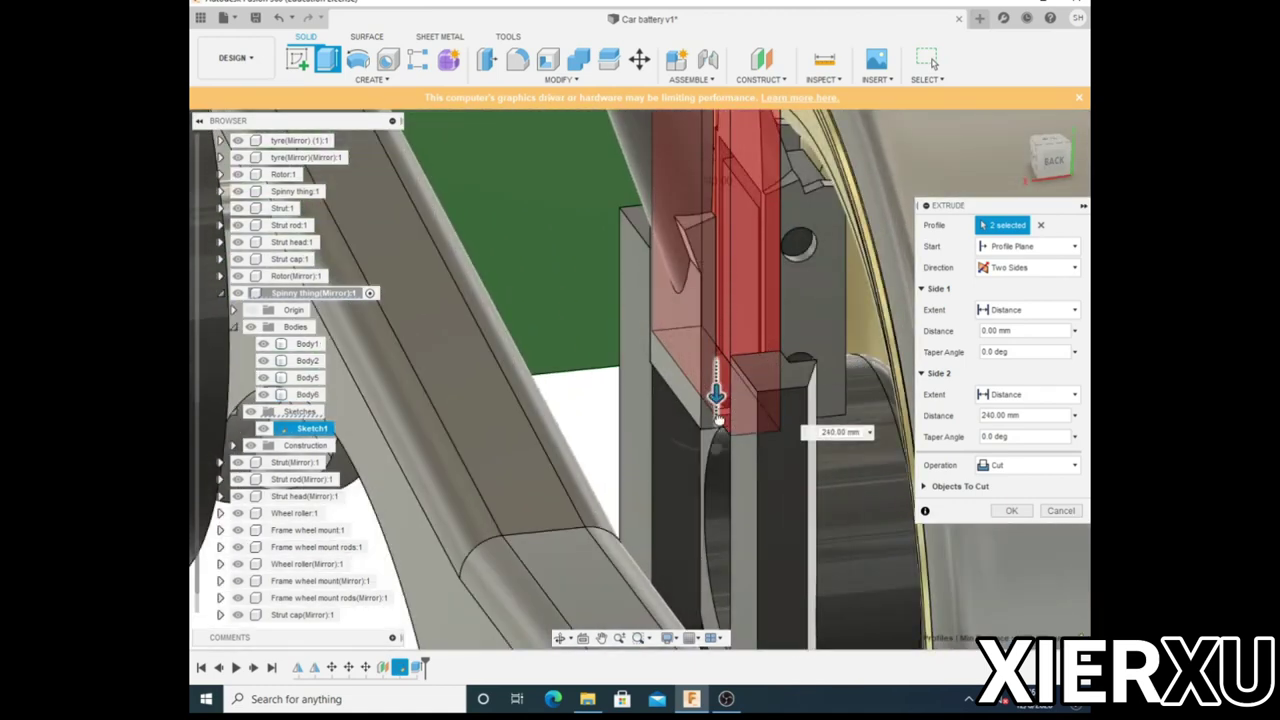
mouse_move(835, 293)
shift+middle_down()
mouse_move(767, 313)
mouse_move(763, 409)
mouse_move(746, 409)
mouse_move(686, 471)
mouse_move(608, 487)
mouse_move(614, 418)
mouse_move(631, 420)
mouse_move(633, 470)
mouse_move(634, 438)
mouse_move(671, 414)
mouse_move(694, 443)
mouse_move(681, 434)
mouse_move(720, 400)
mouse_move(690, 453)
mouse_move(740, 430)
mouse_move(800, 440)
shift+middle_up()
Commit the join extrusion and select the two rectangle profiles beside the mount.
click(1011, 489)
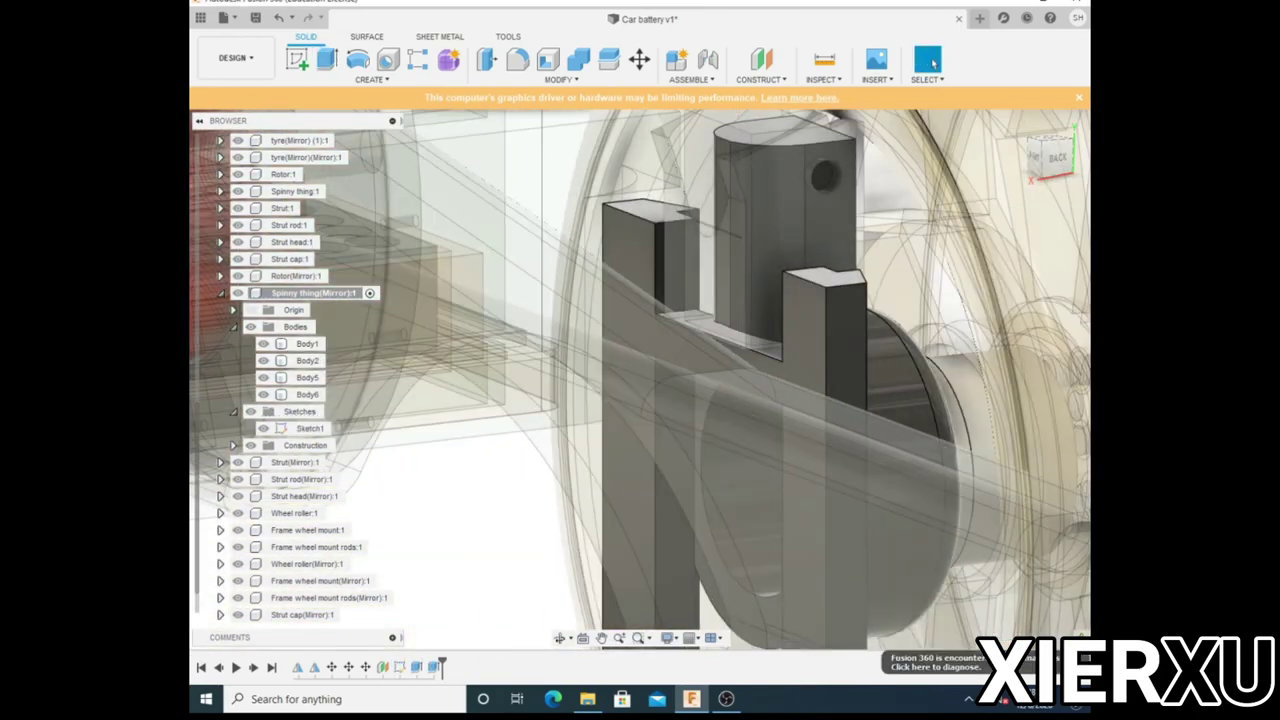
click(1060, 615)
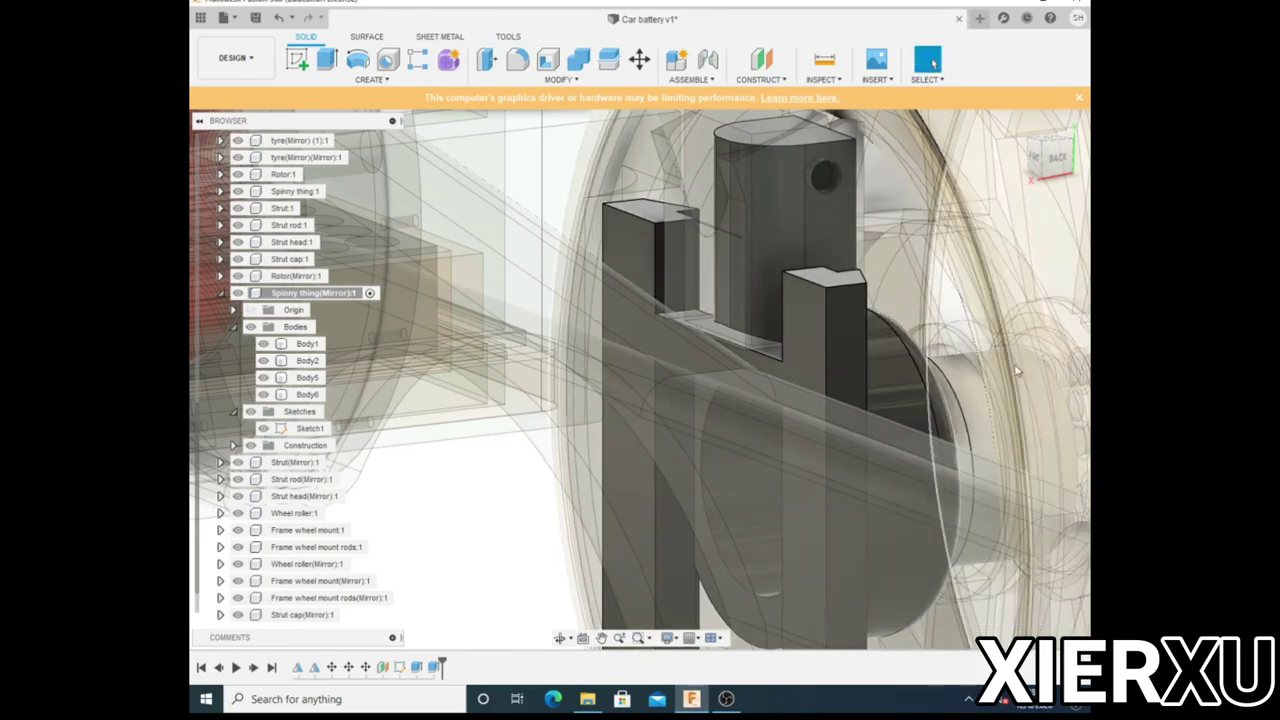
shift+middle_drag(900, 300, 928, 163)
click(847, 350)
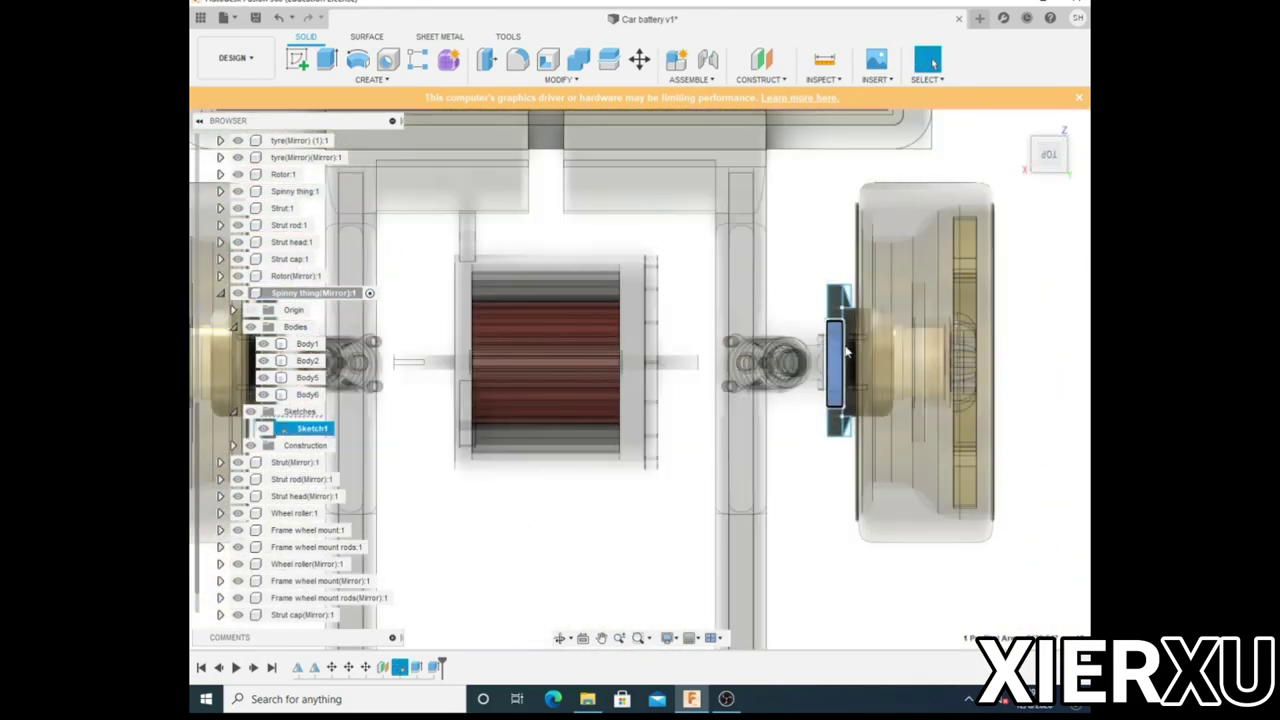
mouse_move(847, 350)
shift+middle_down()
mouse_move(531, 366)
mouse_move(815, 410)
shift+middle_up()
click(535, 363)
Cut the two profiles through the mount two-sided, about -420 mm and 460 mm.
key(e)
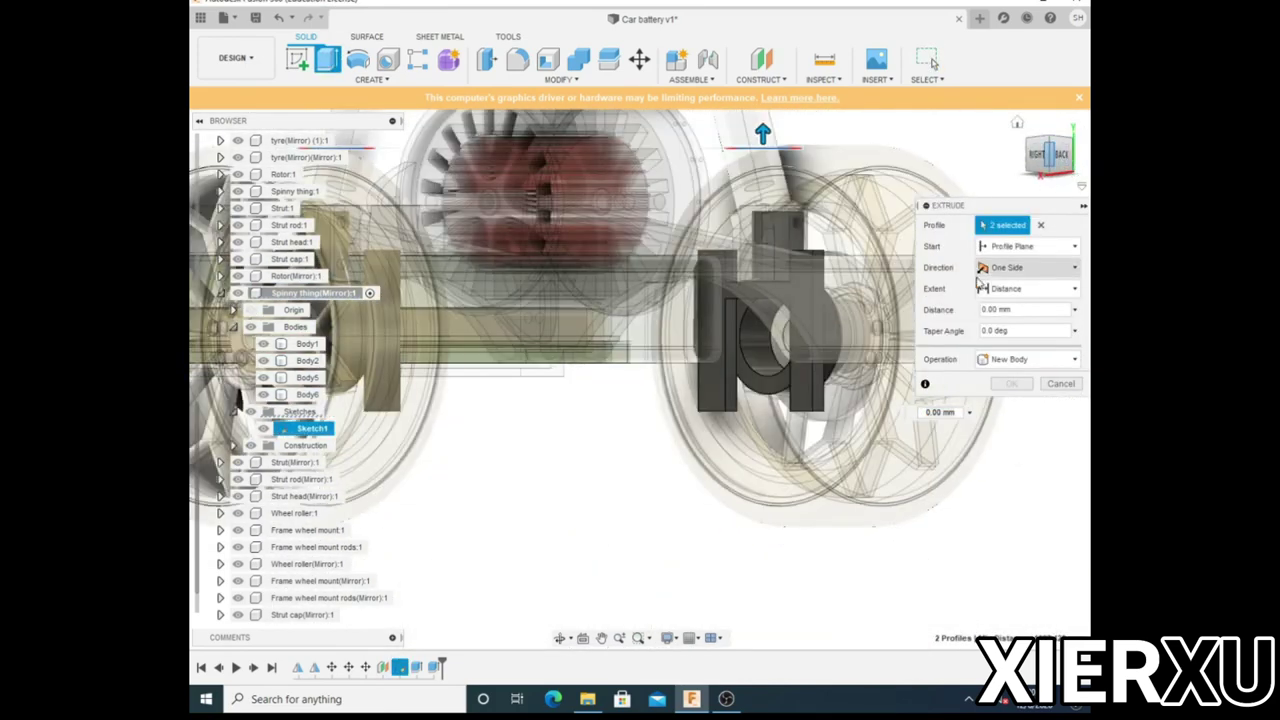
click(1030, 267)
click(1010, 302)
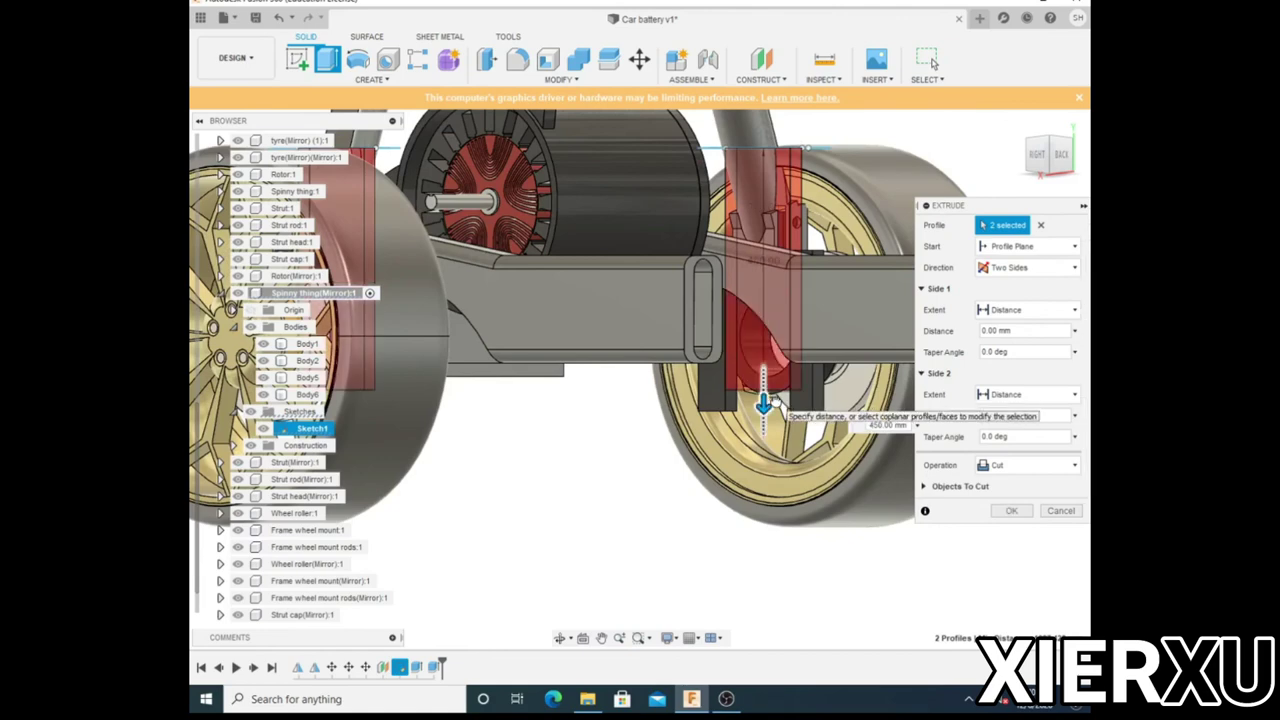
scroll(763, 403, up, 5)
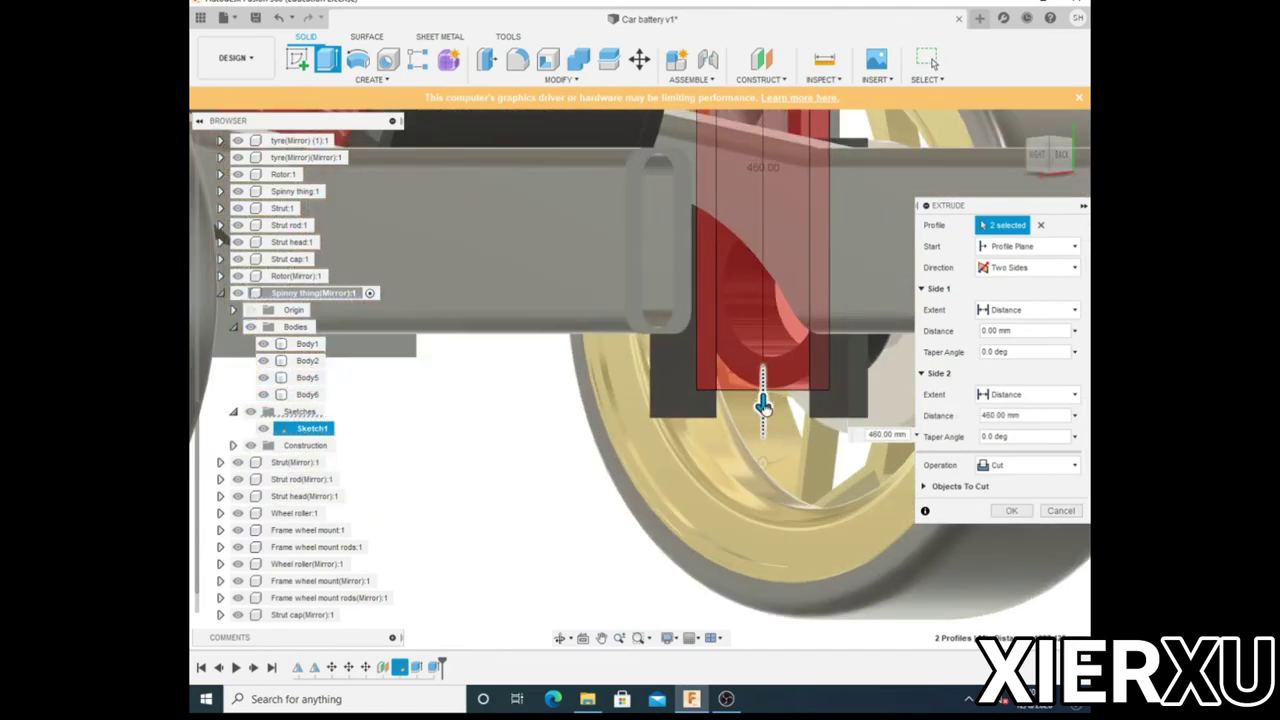
scroll(763, 405, down, 2)
scroll(762, 375, up, 5)
scroll(766, 357, down, 5)
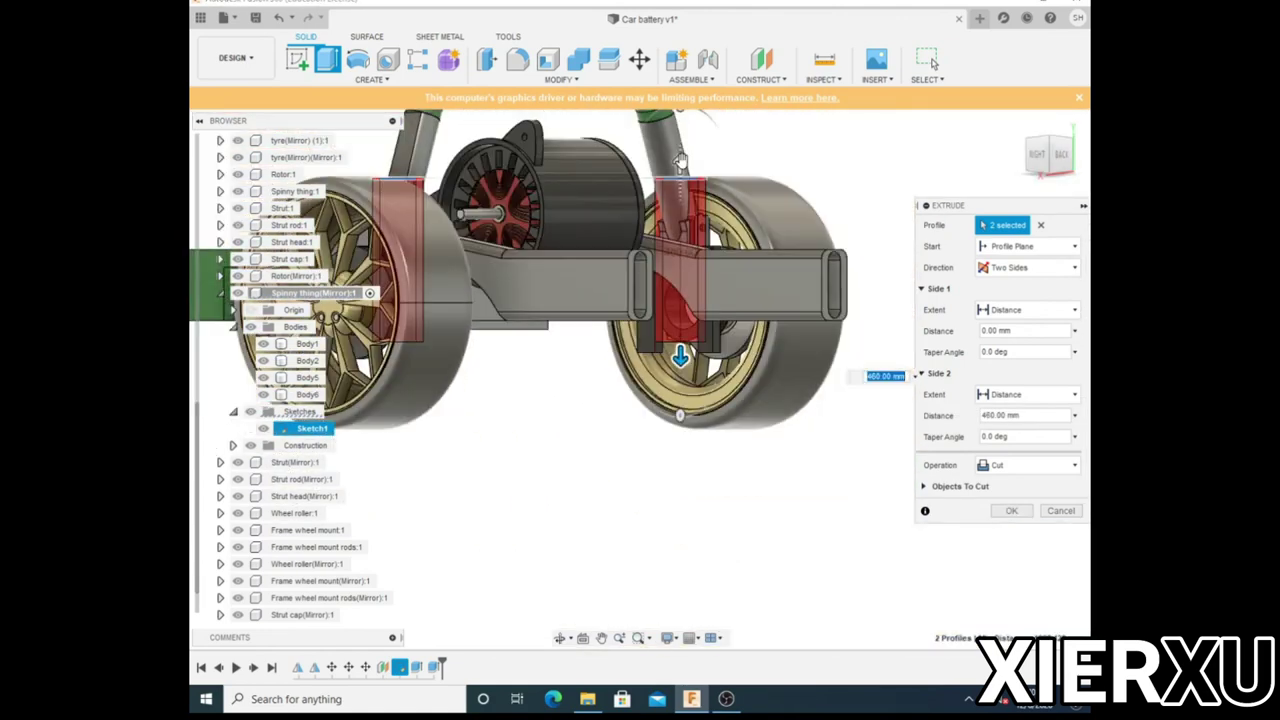
scroll(686, 319, up, 4)
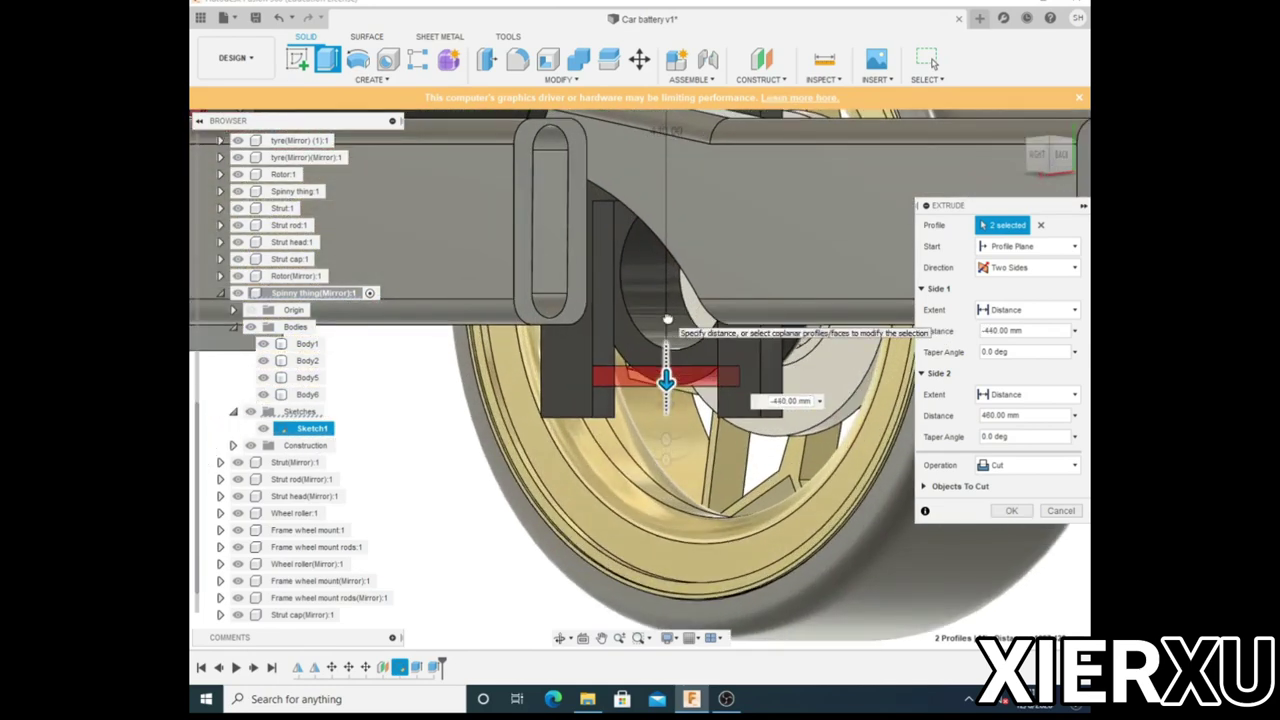
scroll(667, 322, up, 3)
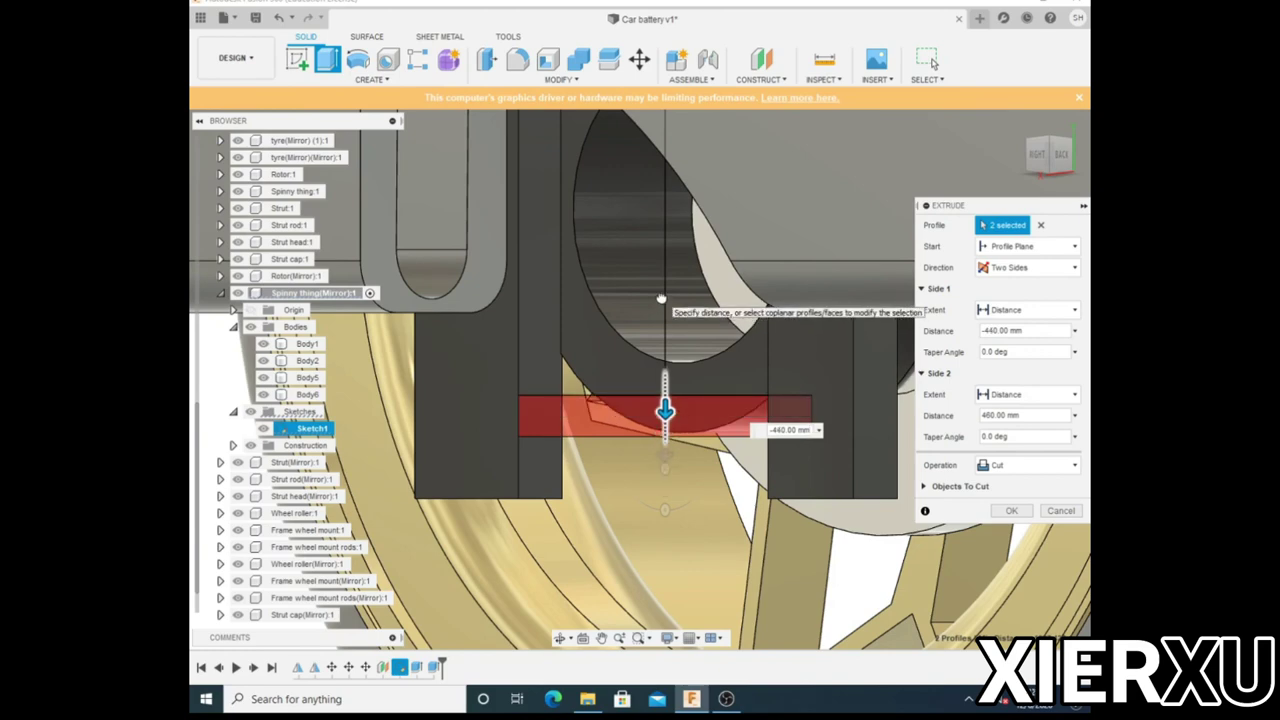
shift+middle_drag(661, 263, 535, 470)
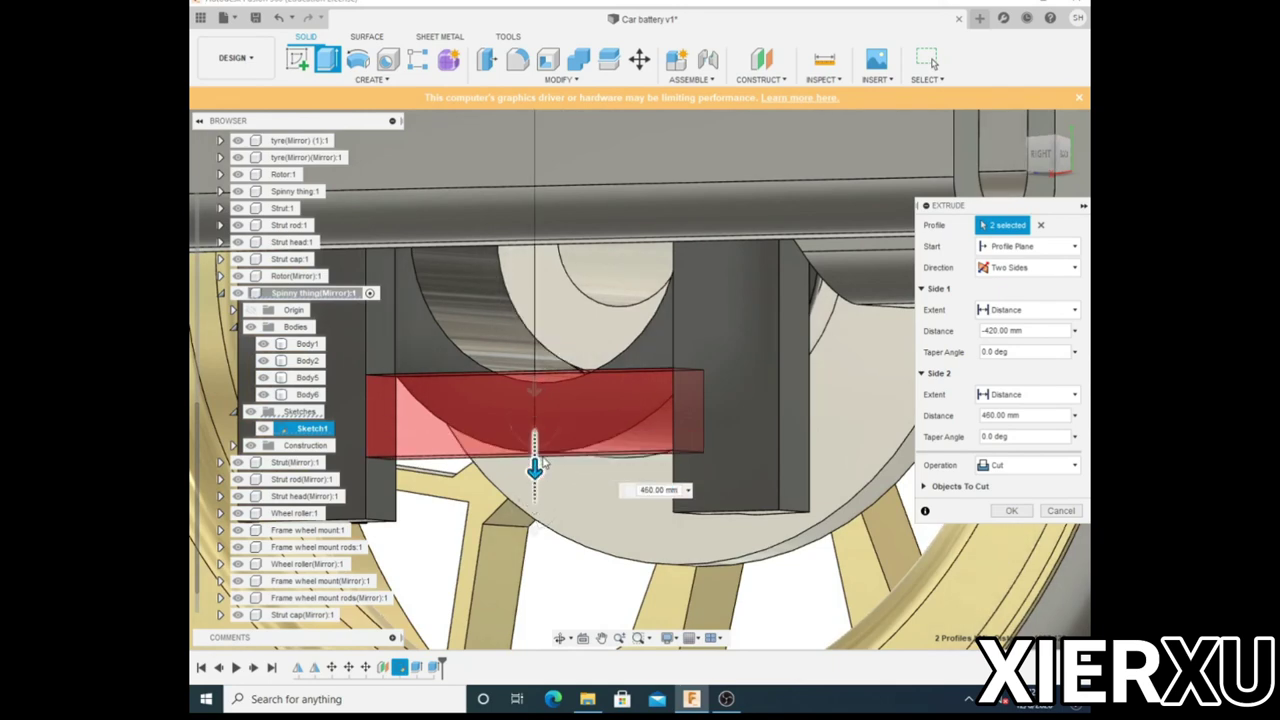
click(1010, 490)
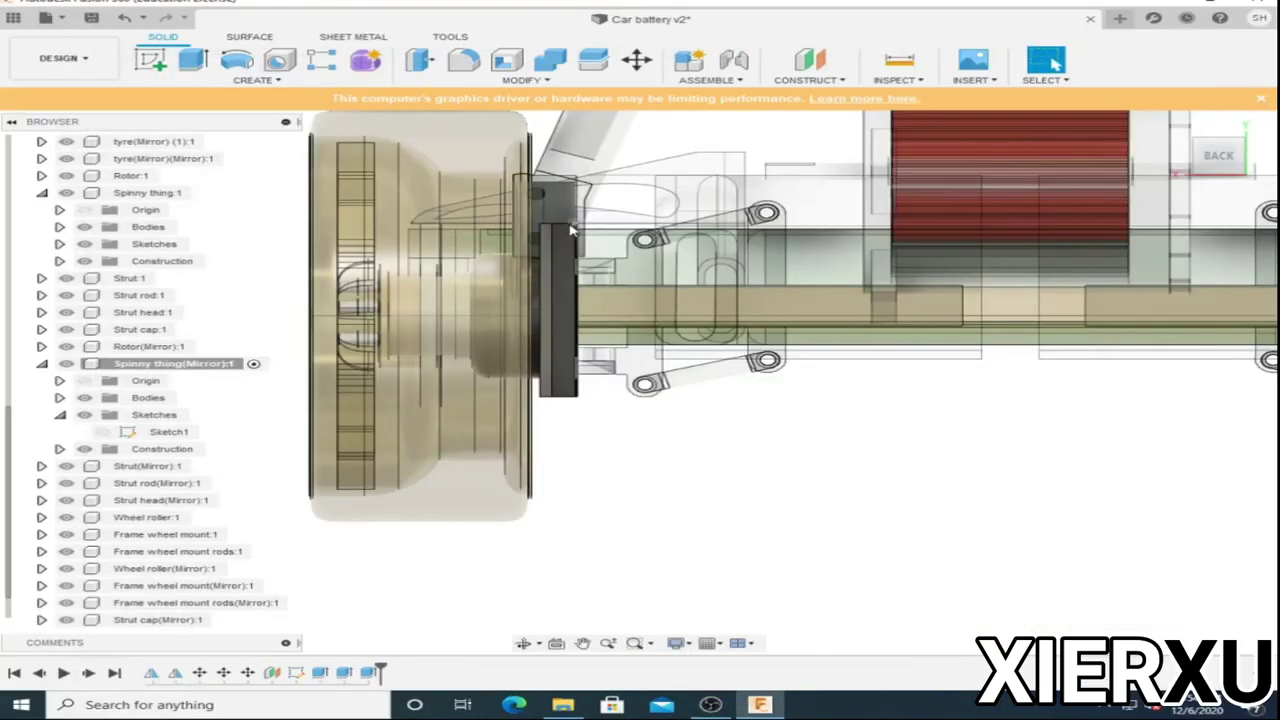
On the mount's back face, sketch concentric 19 mm and 28 mm circles and shift them up the plate.
click(565, 330)
key(c)
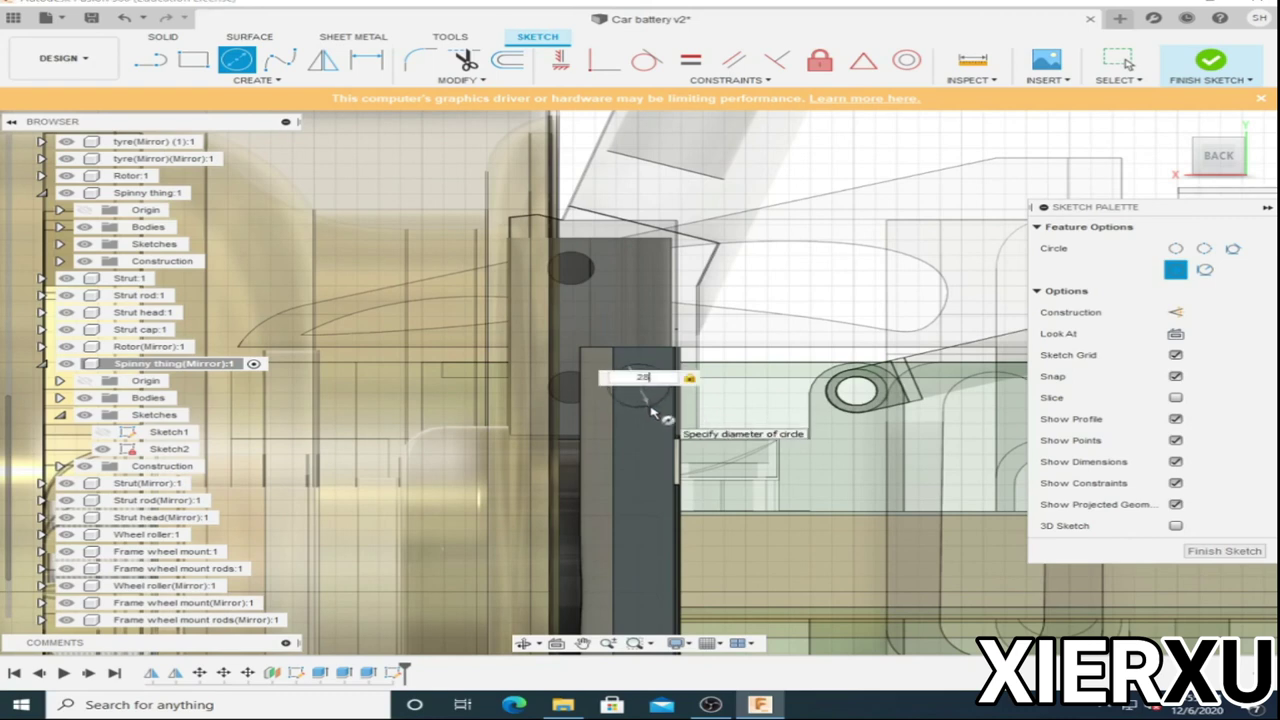
click(642, 392)
key(Escape)
key(c)
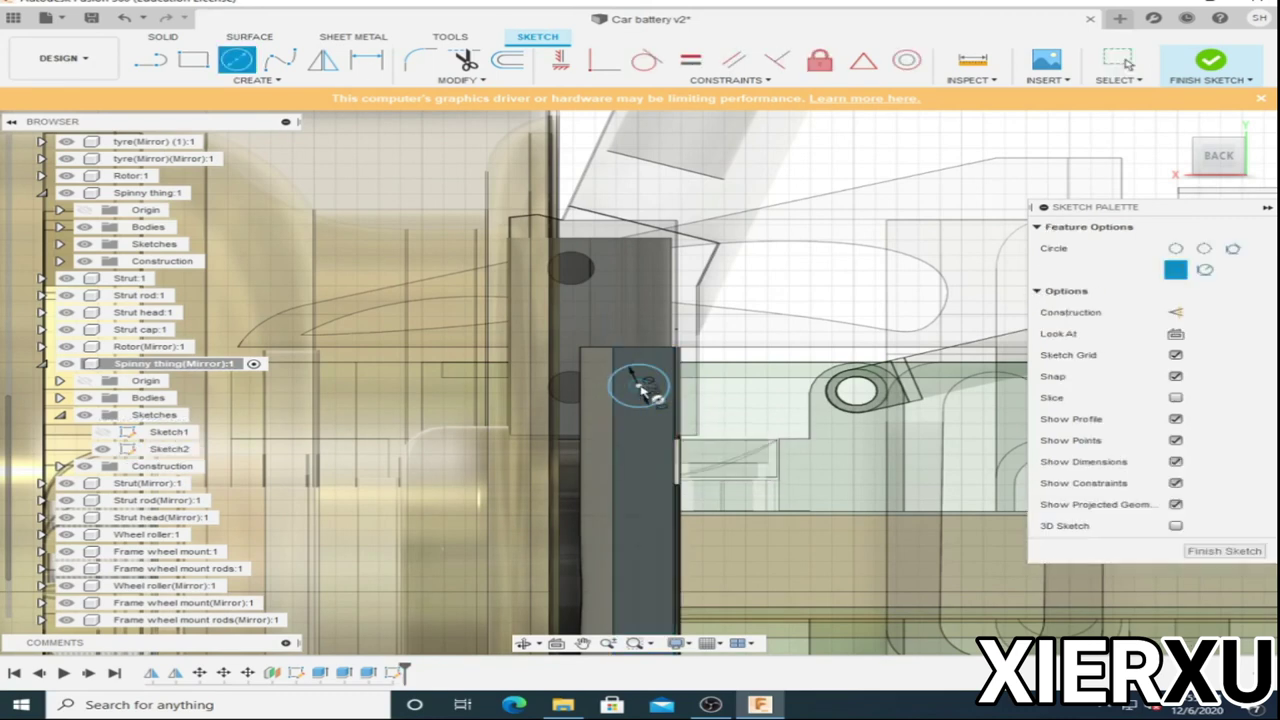
text(15)
key(Return)
scroll(645, 395, down, 3)
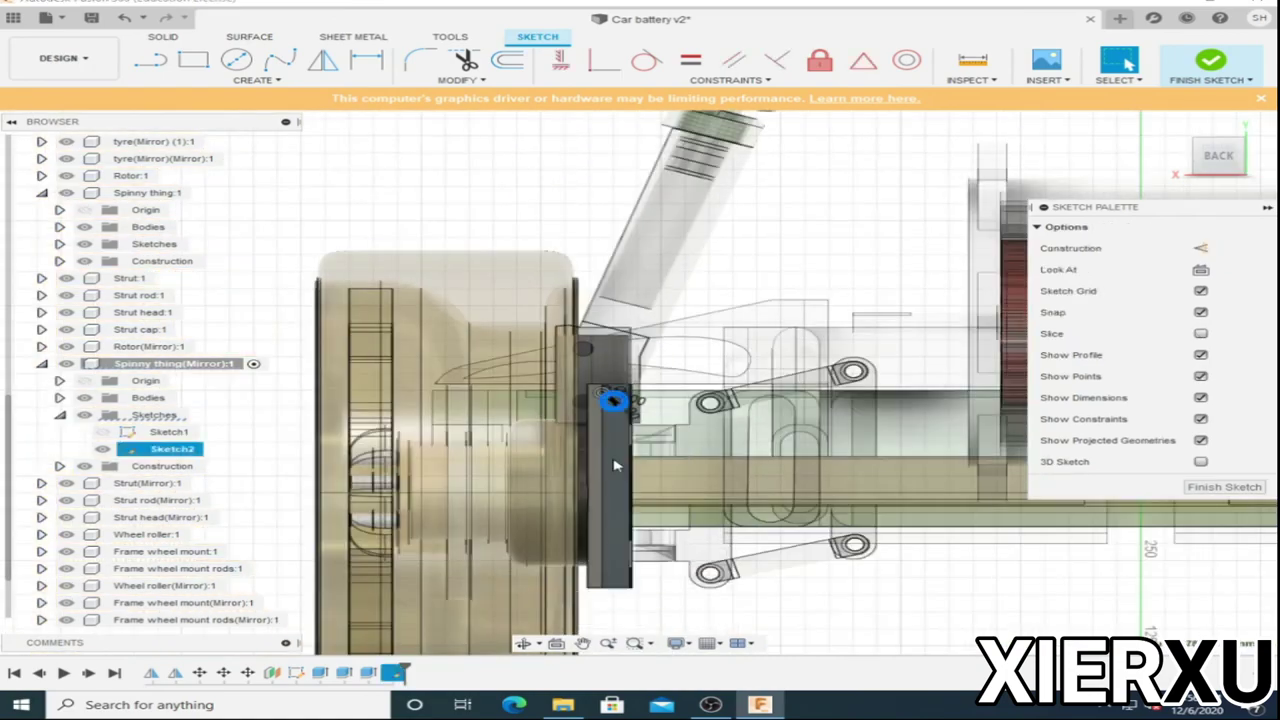
key(m)
drag(612, 563, 618, 528)
scroll(620, 520, up, 5)
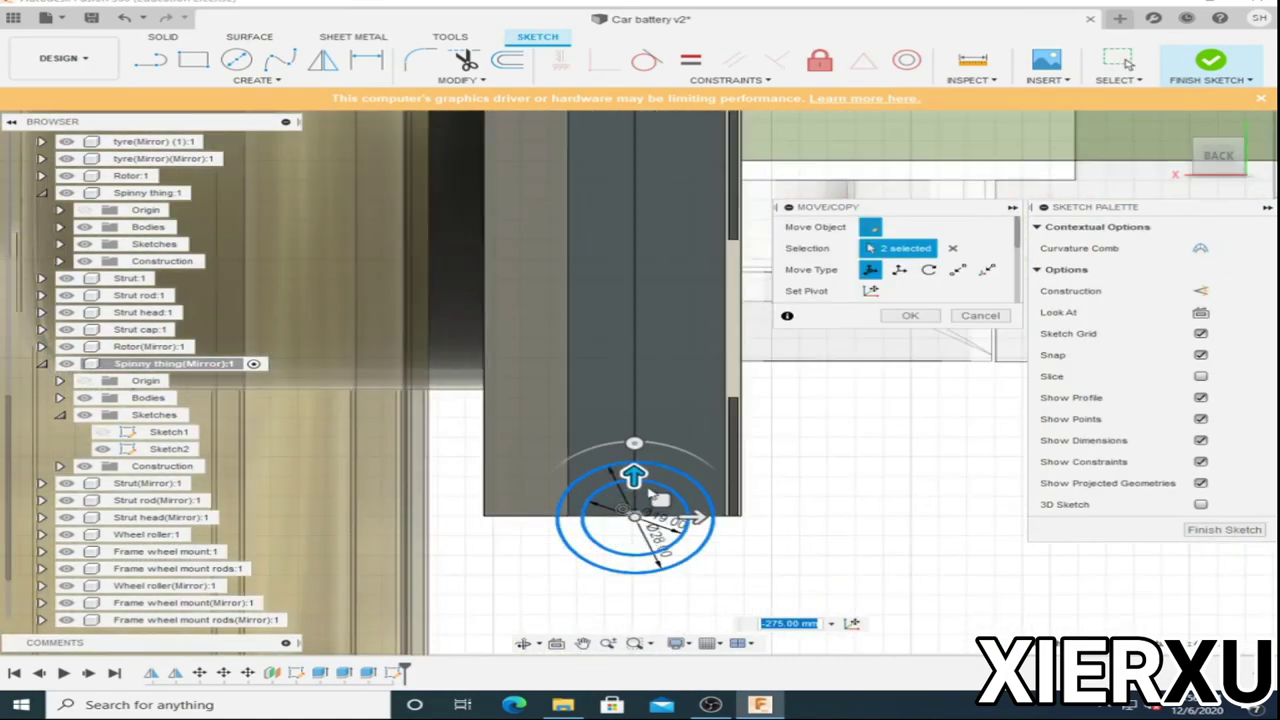
scroll(625, 400, down, 3)
scroll(600, 300, up, 3)
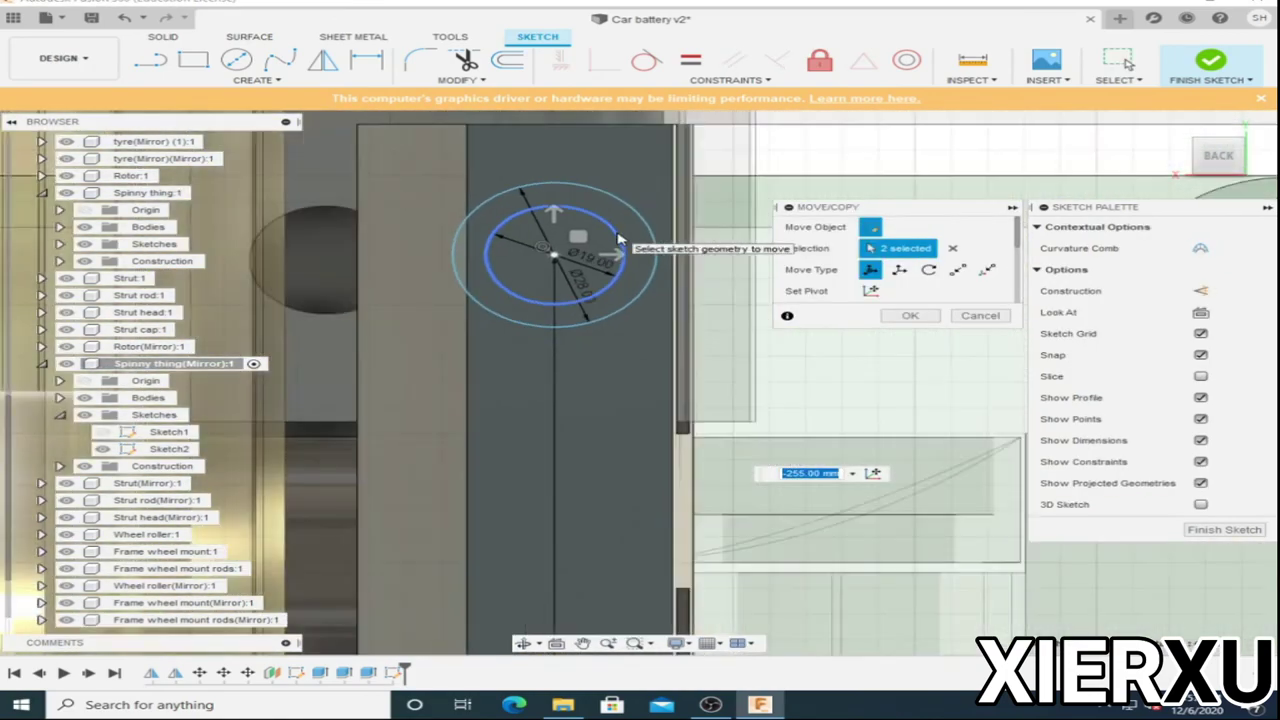
Move the circle pair sideways onto the plate and paste a copy lower down.
right_click(557, 366)
click(583, 323)
scroll(600, 380, down, 3)
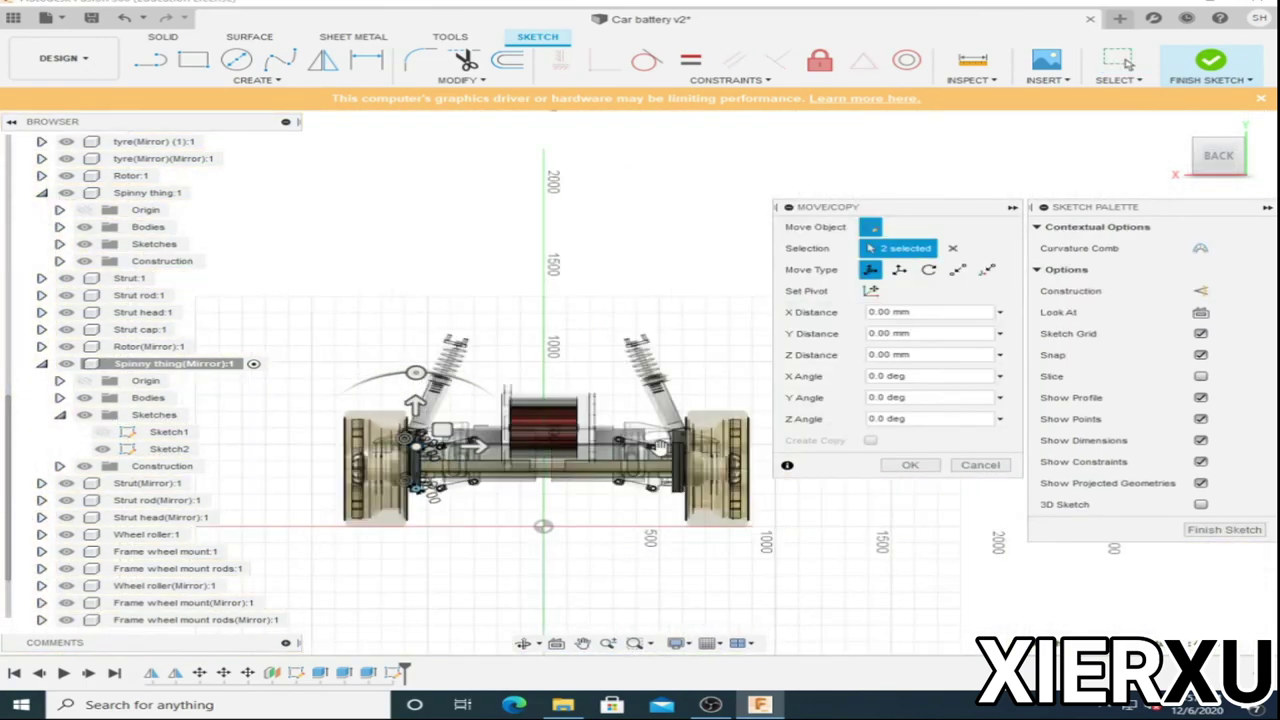
scroll(690, 430, up, 3)
scroll(700, 437, up, 3)
drag(700, 478, 692, 478)
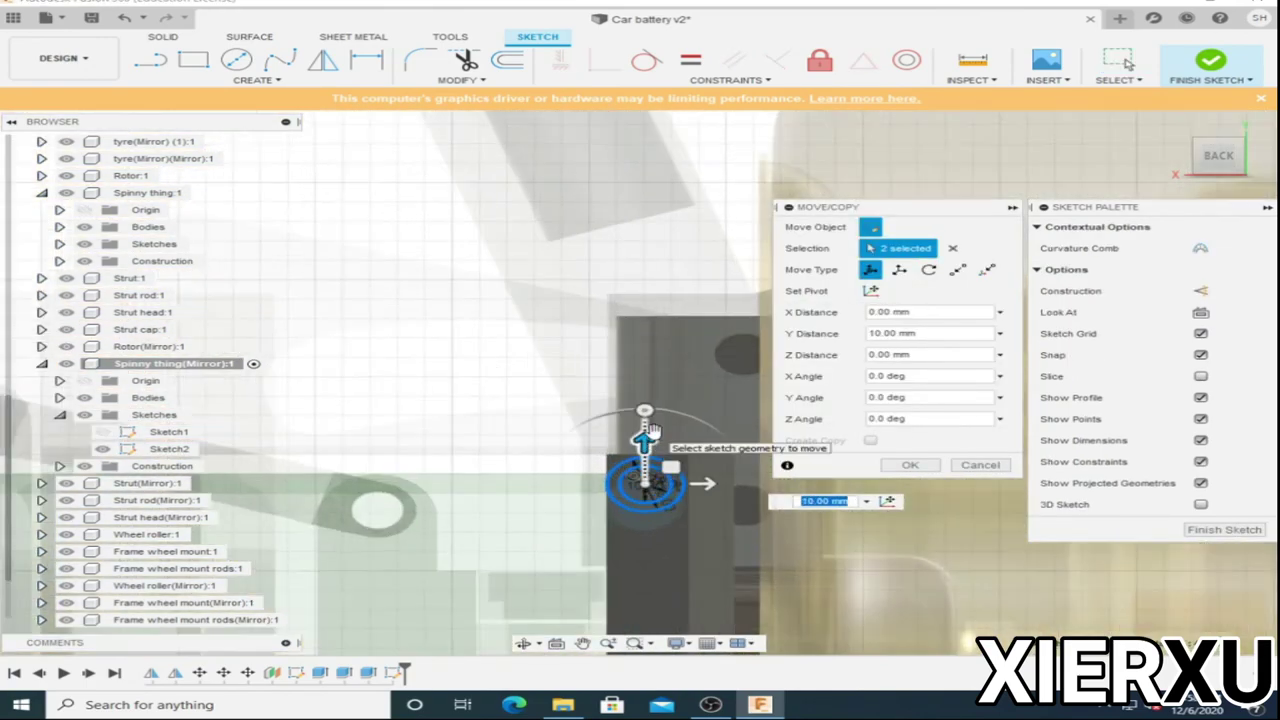
scroll(650, 450, down, 5)
key(Return)
right_click(370, 438)
click(352, 597)
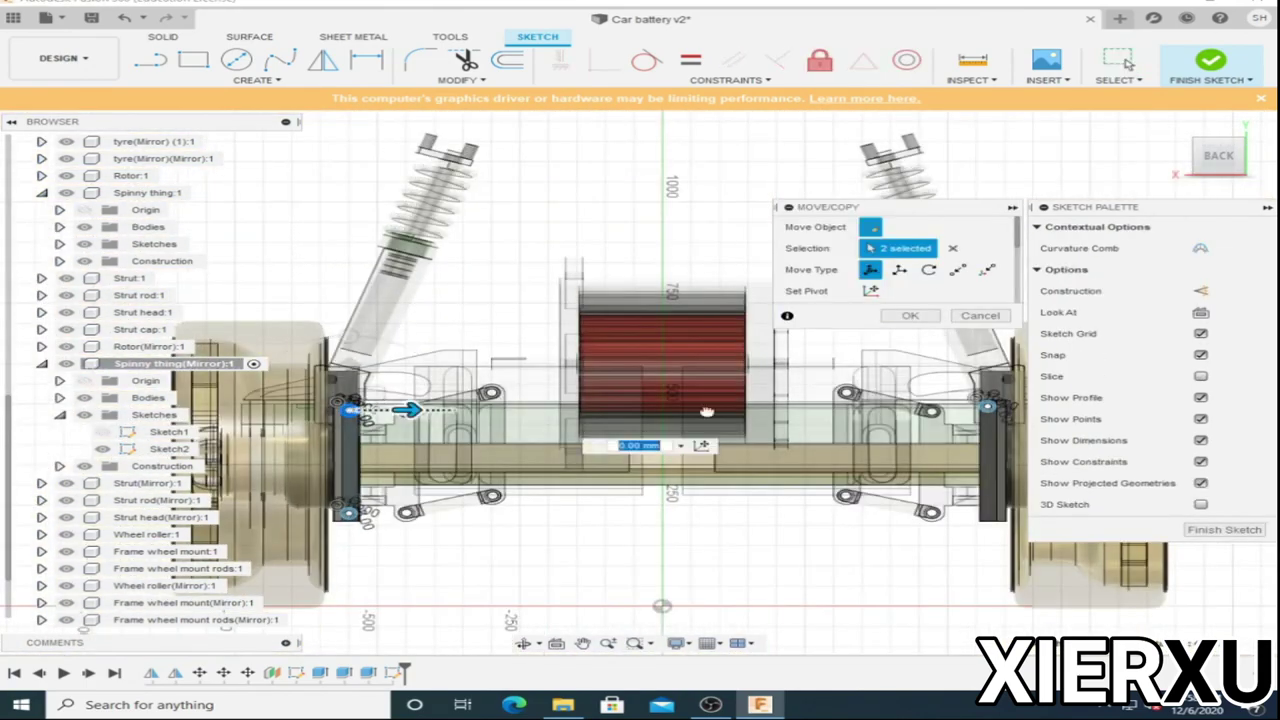
scroll(760, 390, up, 3)
scroll(750, 380, up, 3)
scroll(748, 545, up, 3)
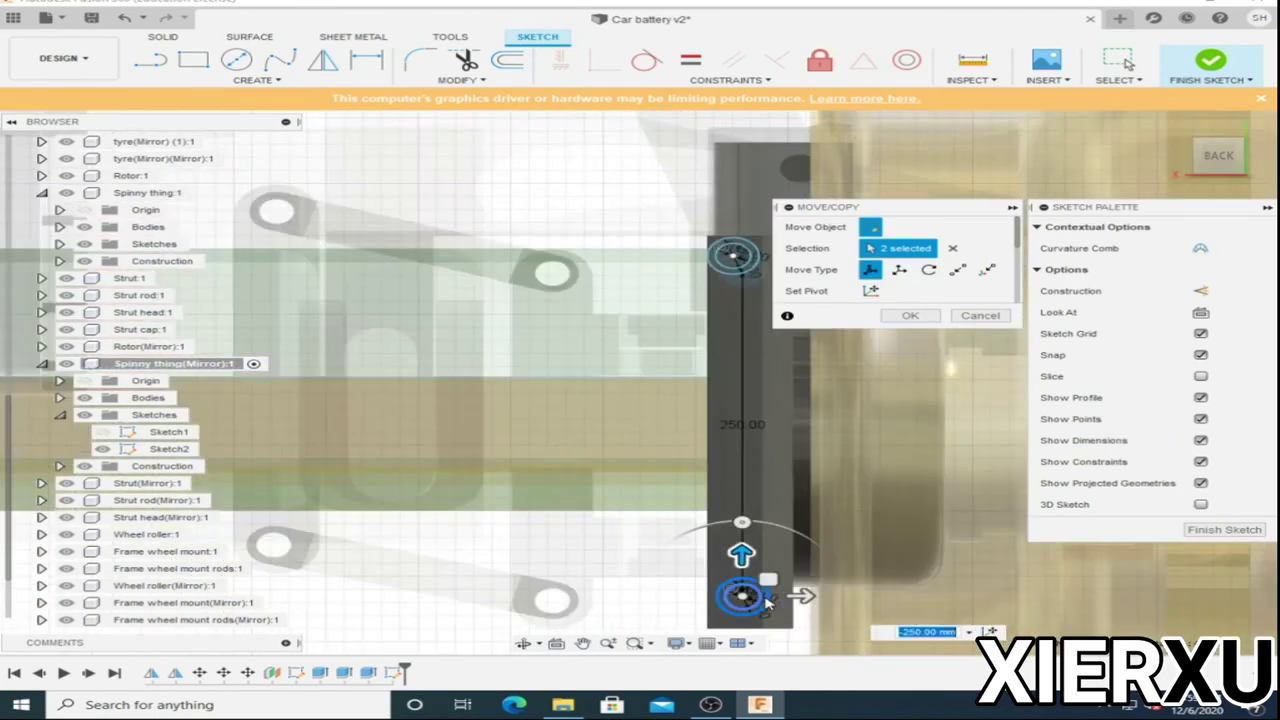
drag(743, 537, 708, 530)
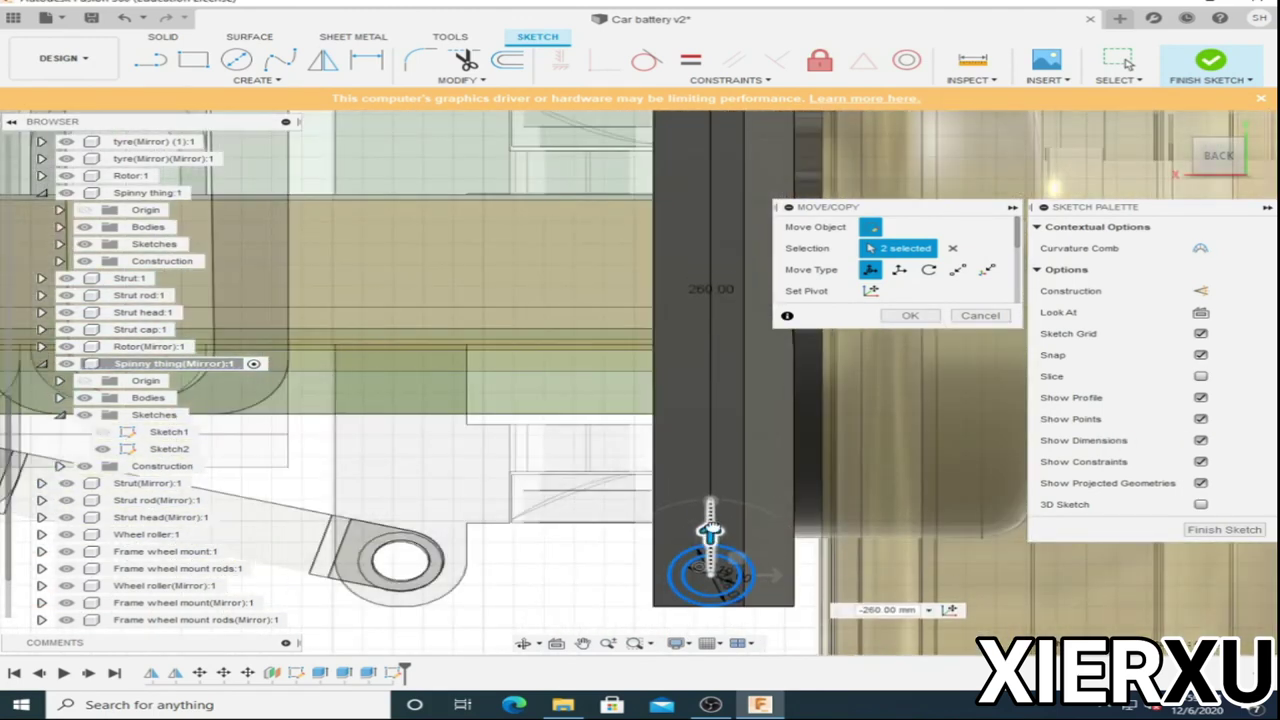
scroll(728, 534, down, 3)
Position the circle pairs precisely using exact Move values (10 mm nudges).
key(Return)
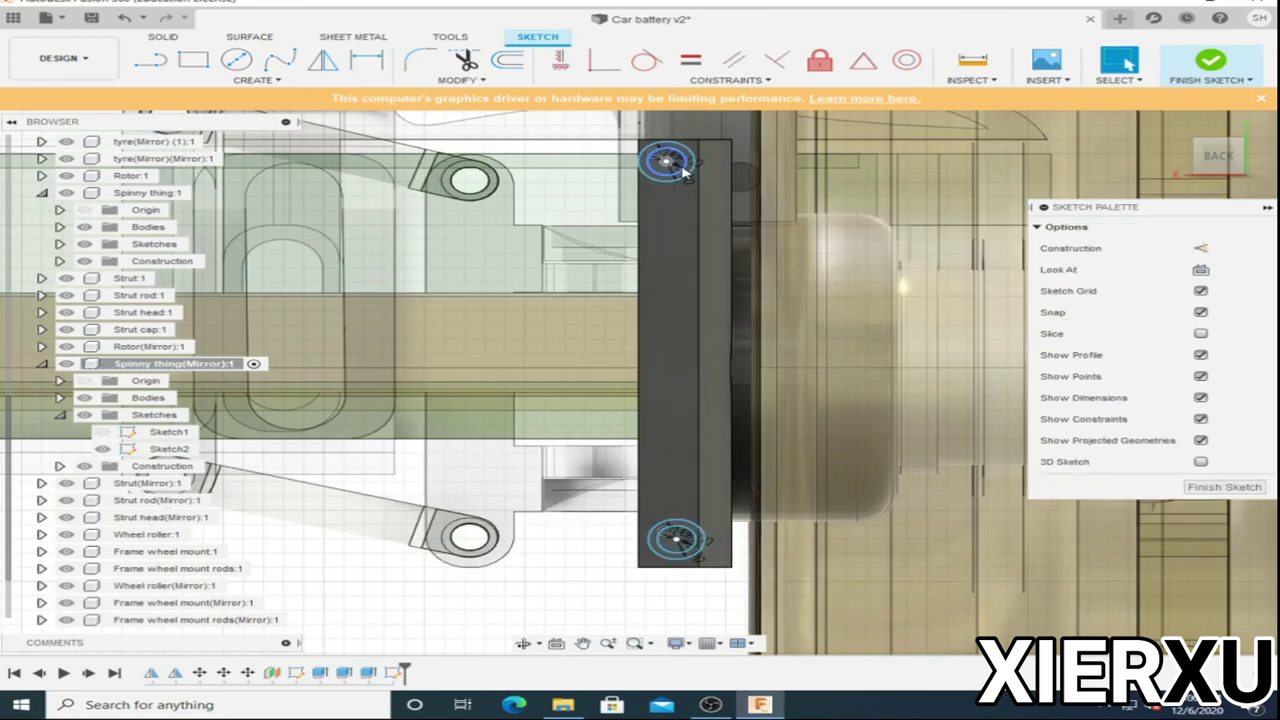
key(m)
key(Return)
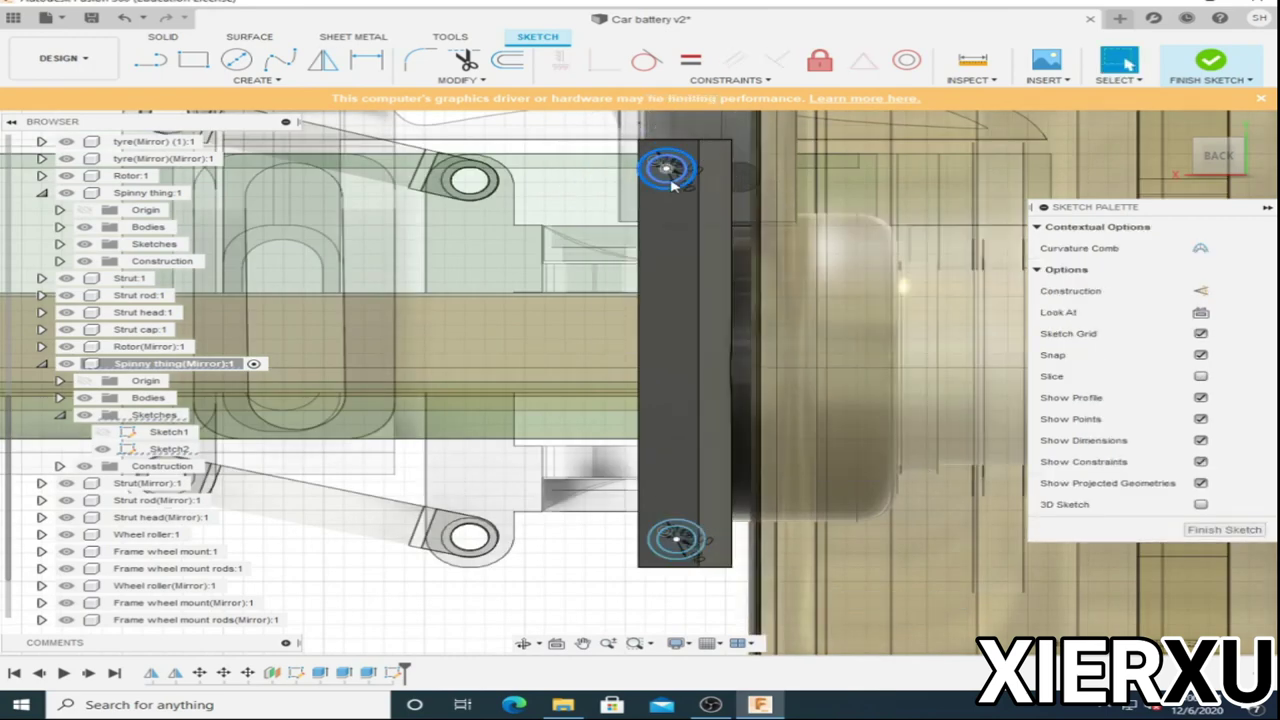
key(m)
scroll(740, 190, down, 2)
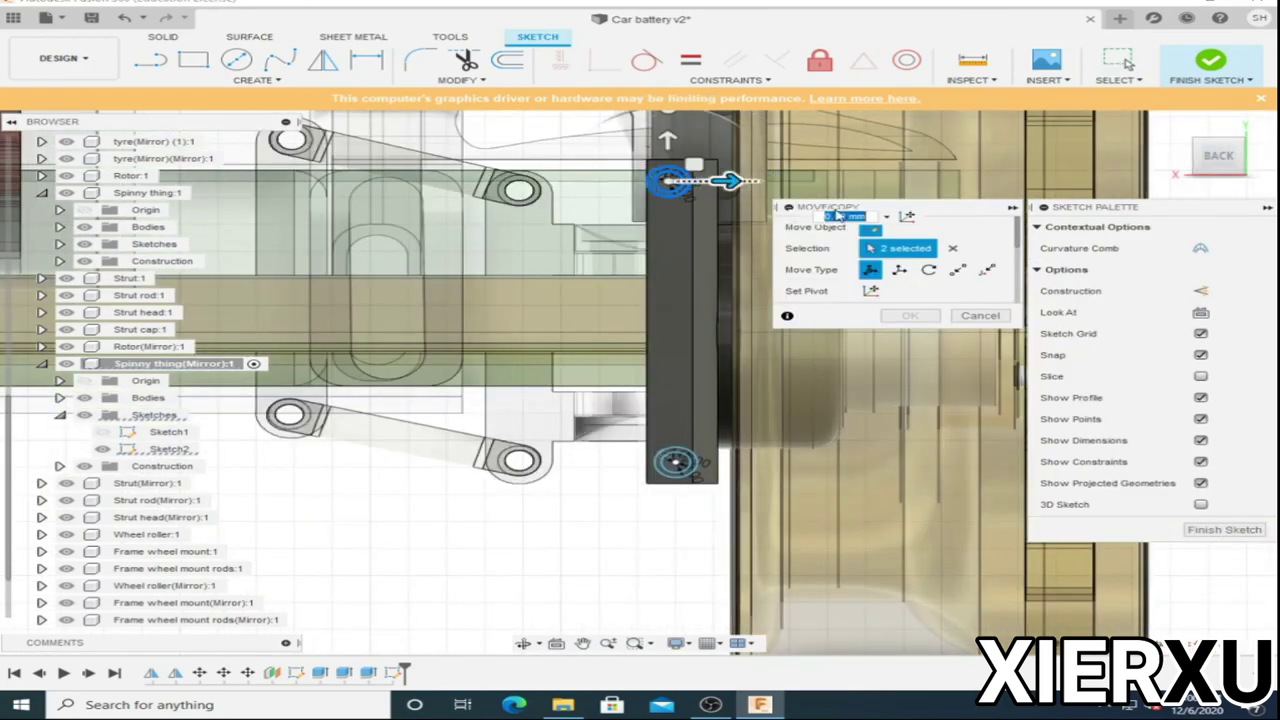
key(Return)
scroll(432, 298, down, 2)
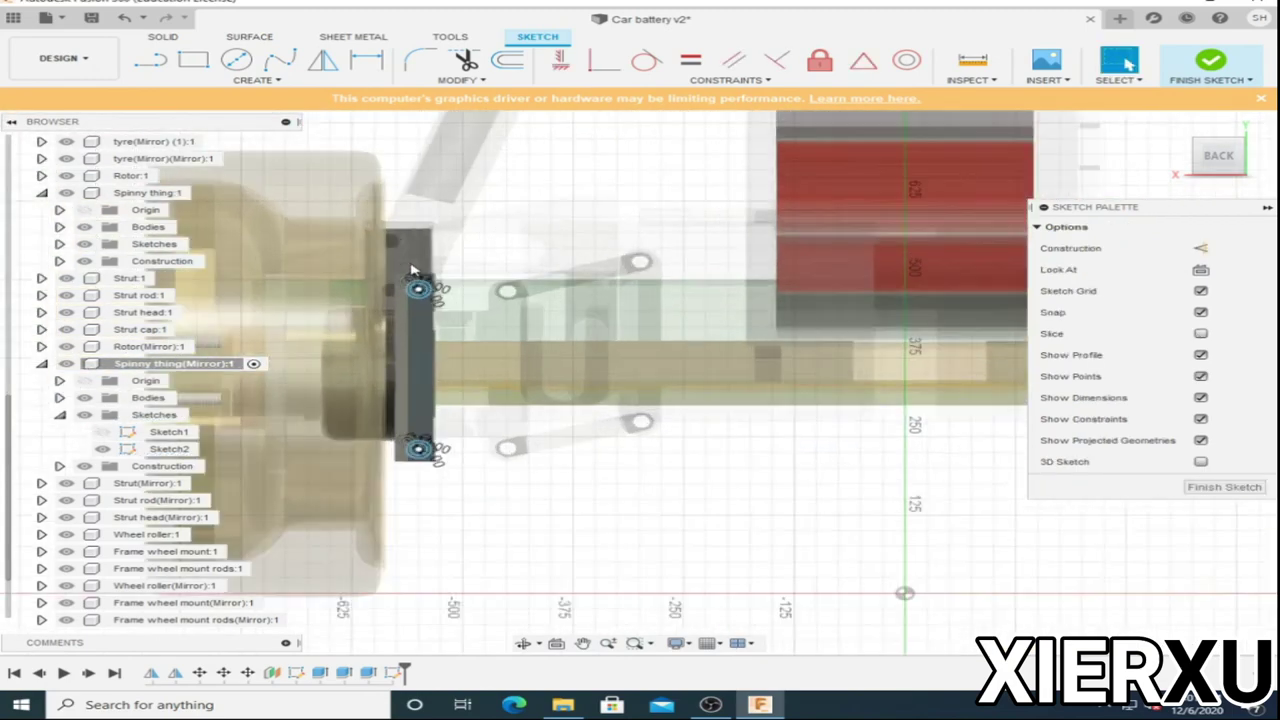
scroll(432, 298, up, 3)
key(m)
scroll(580, 337, down, 2)
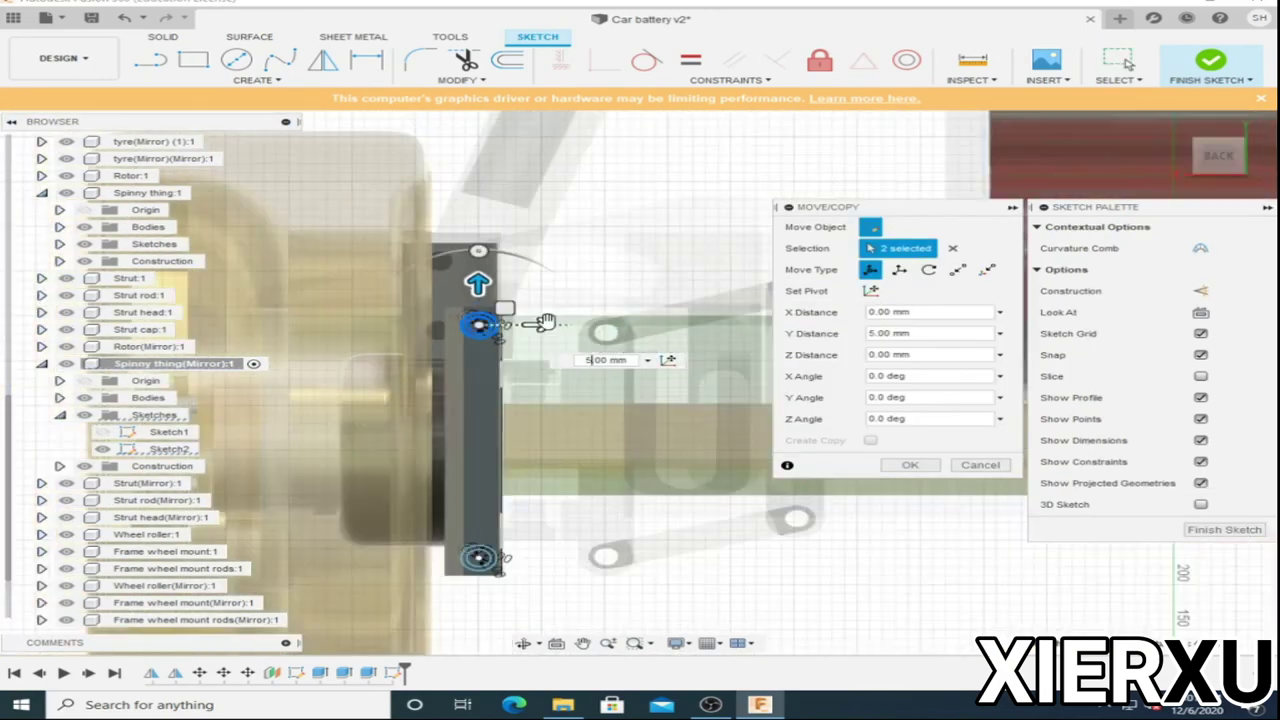
scroll(912, 472, up, 3)
key(Return)
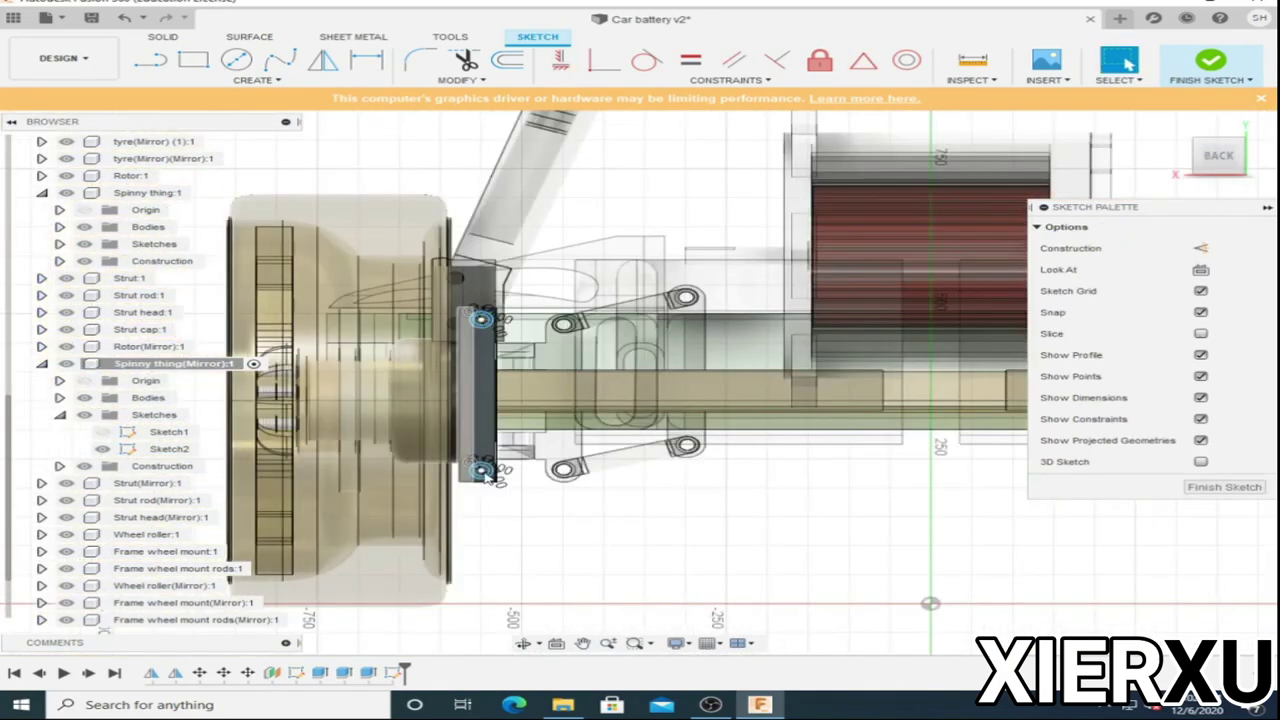
scroll(457, 486, up, 4)
click(400, 496)
scroll(396, 496, up, 2)
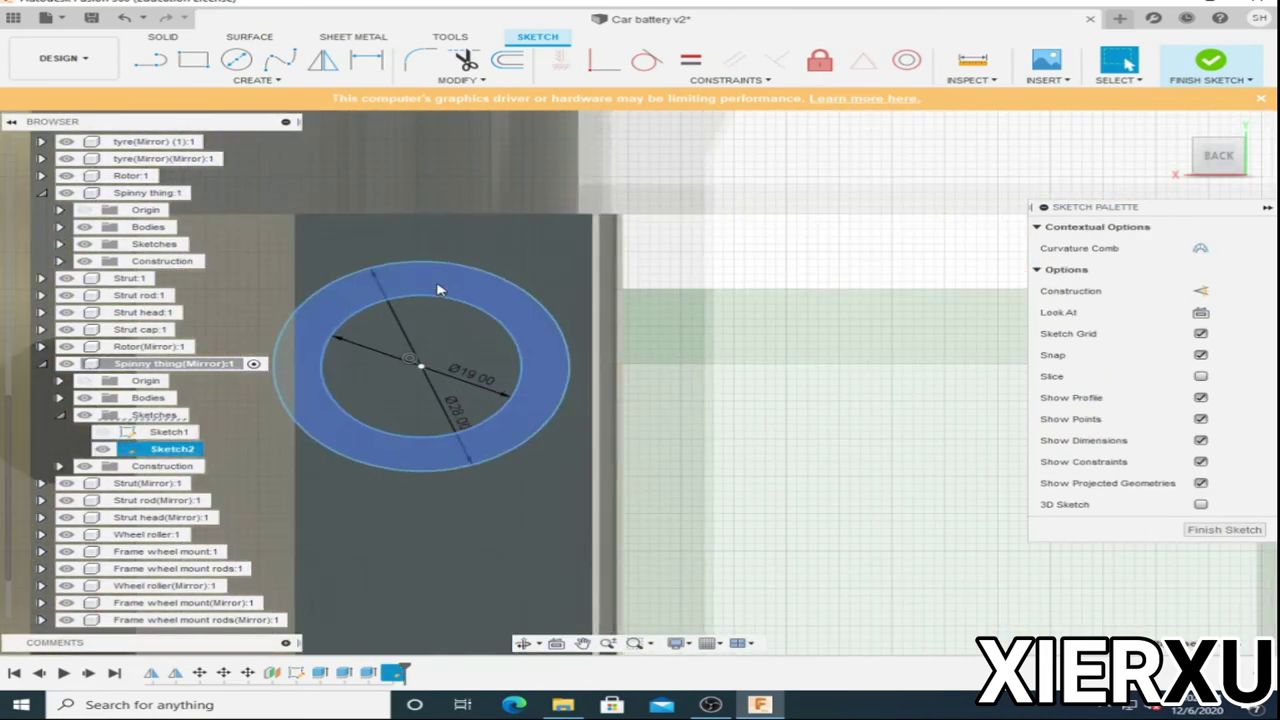
scroll(400, 470, down, 3)
scroll(737, 350, down, 2)
scroll(750, 432, down, 2)
Extrude-cut the circle profiles about 65 mm into the mount.
scroll(750, 432, up, 3)
right_click(751, 457)
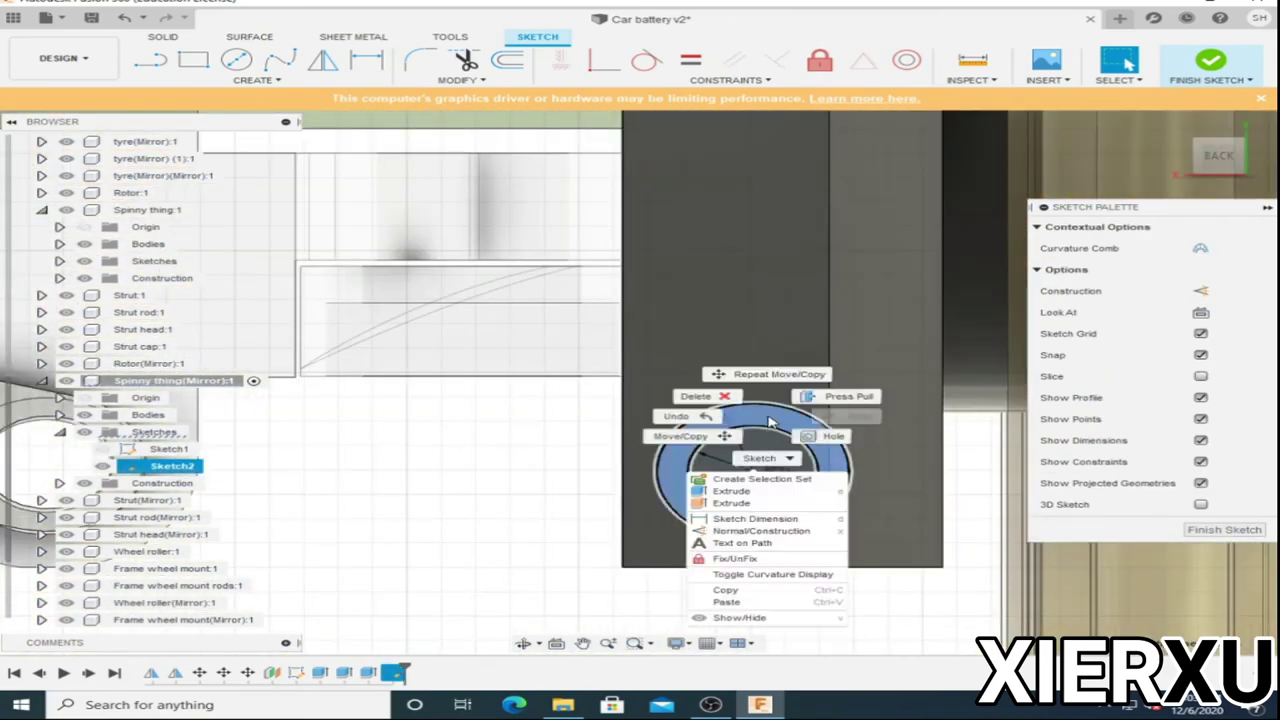
click(733, 497)
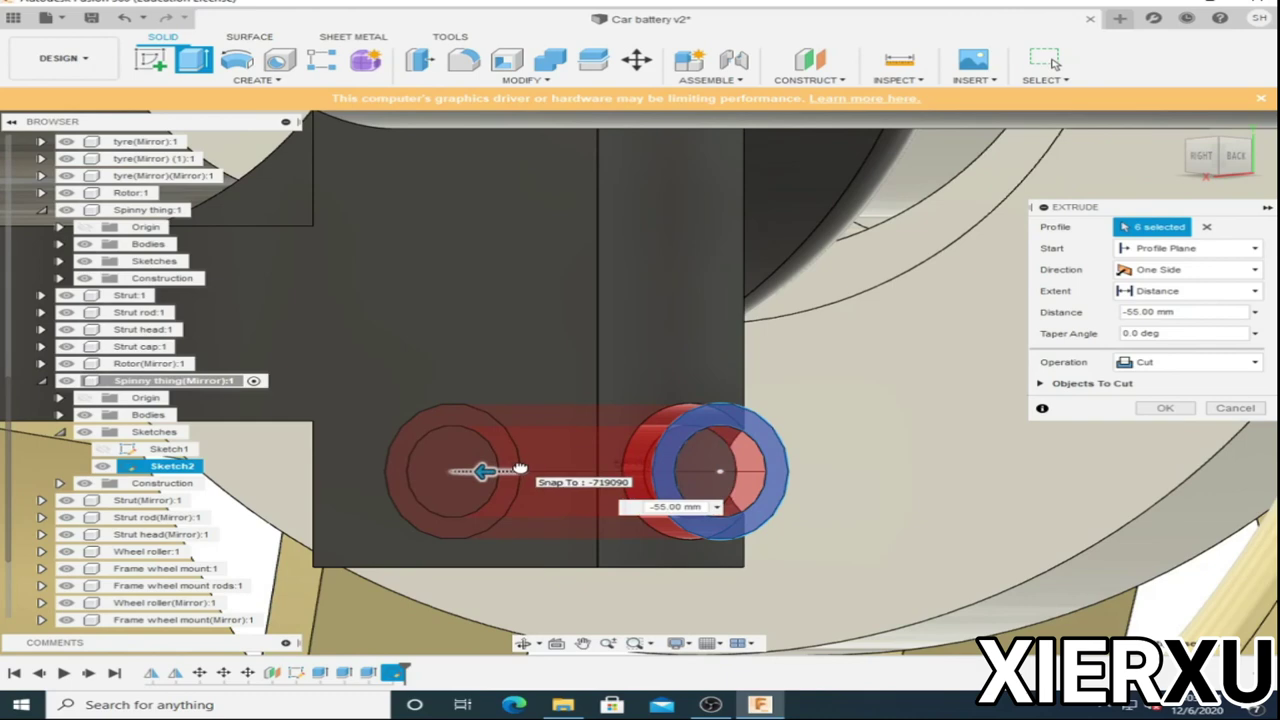
drag(483, 471, 432, 471)
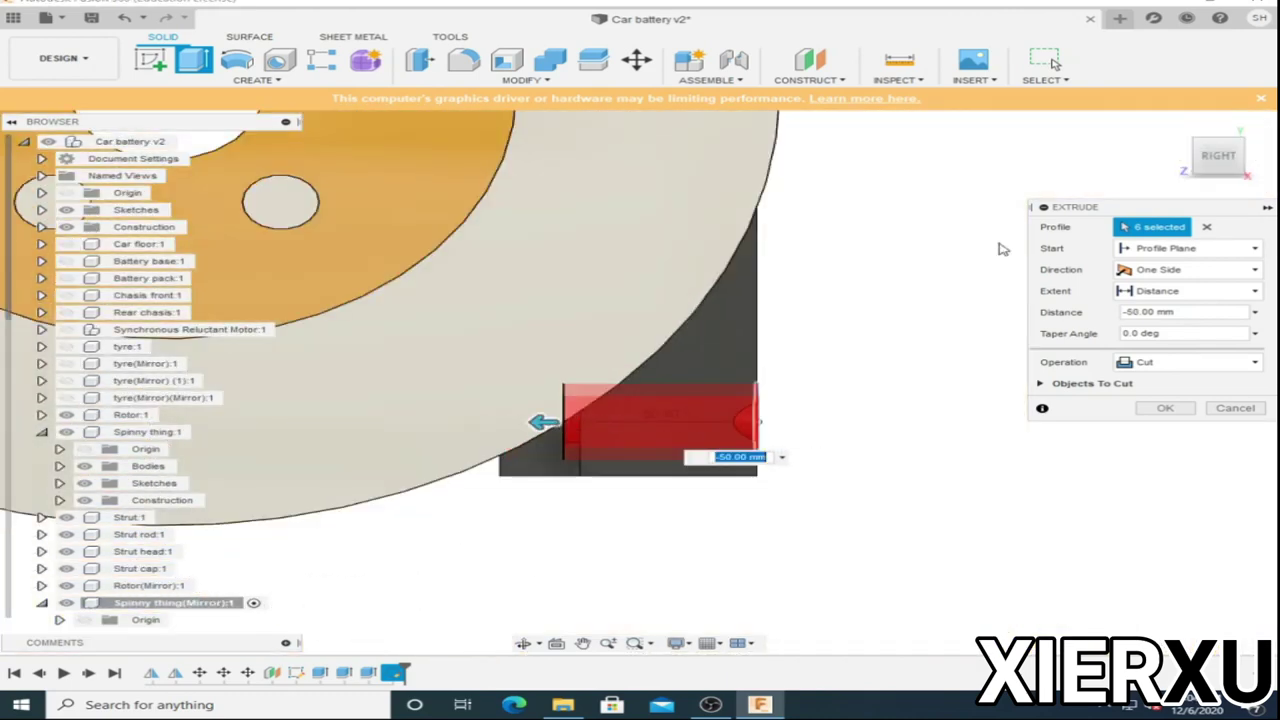
shift+middle_drag(1003, 249, 960, 250)
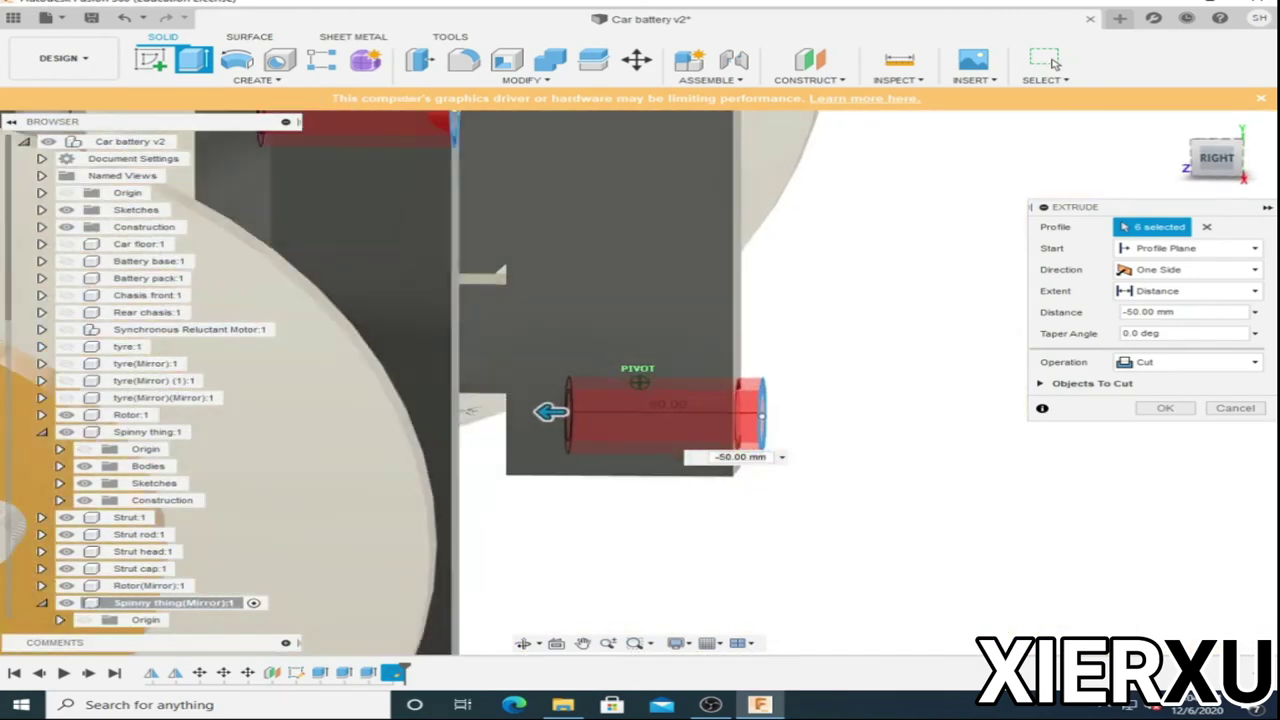
shift+middle_drag(622, 412, 638, 378)
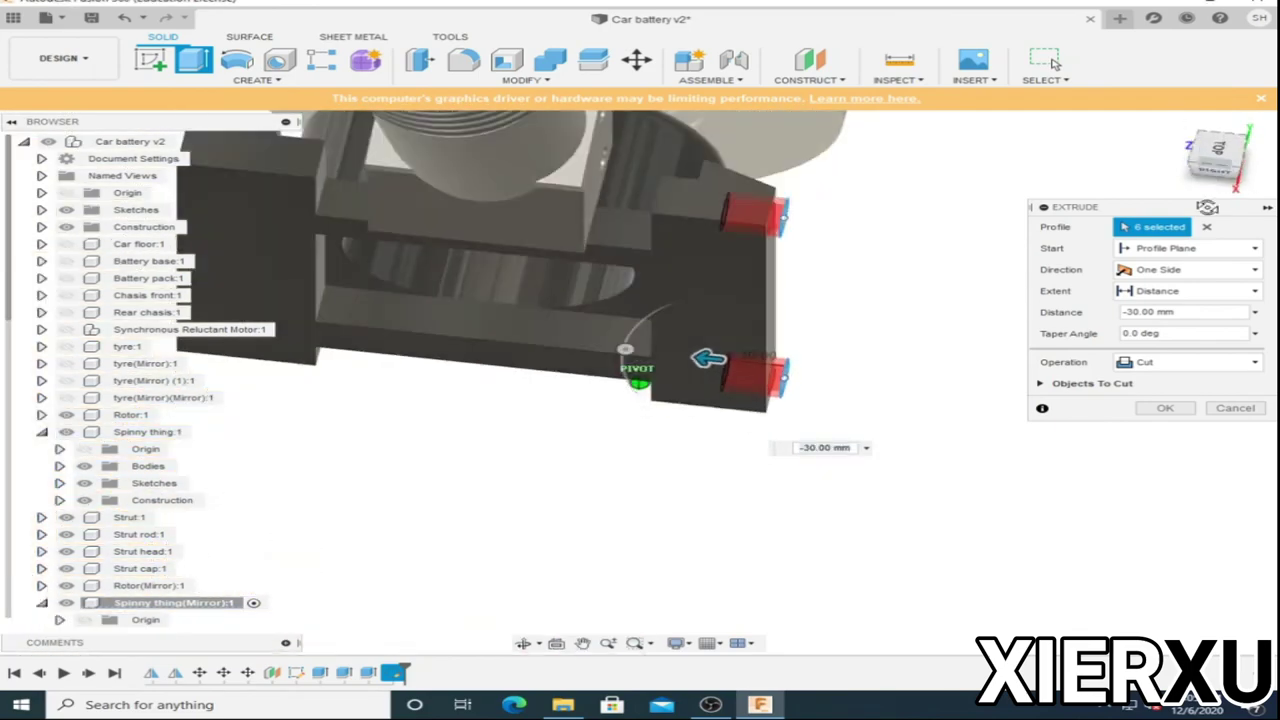
click(1045, 62)
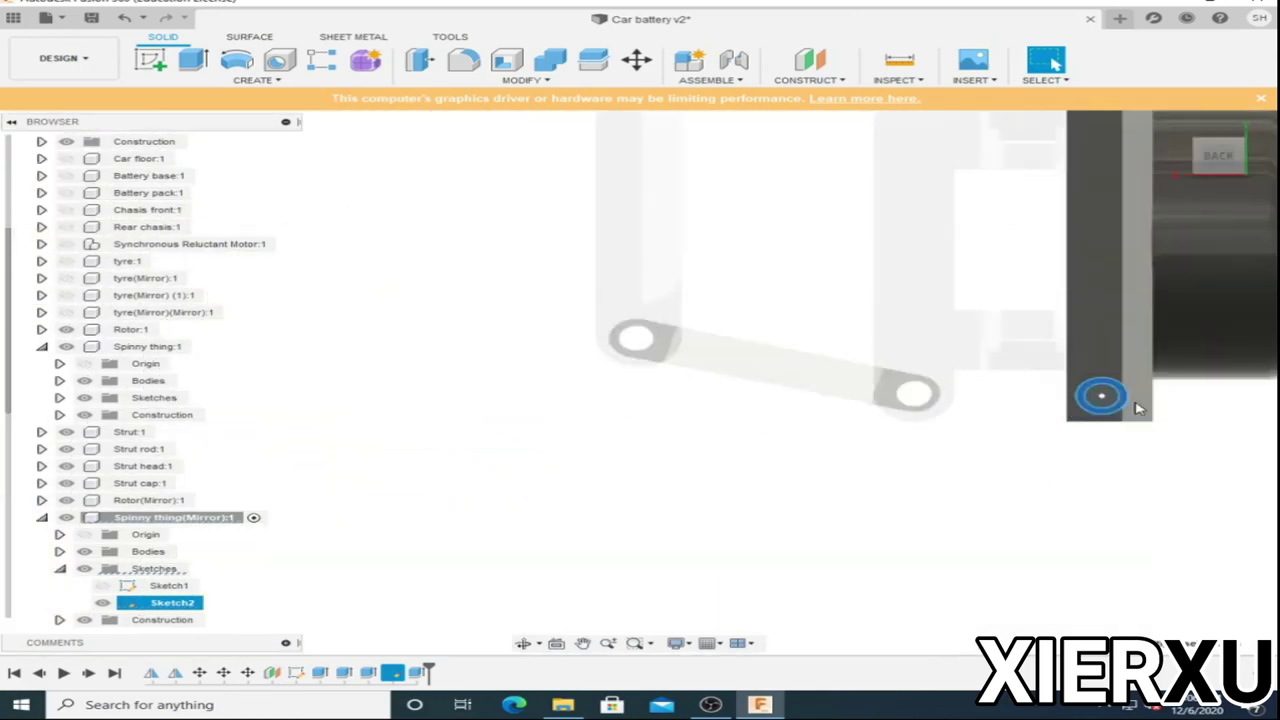
Cut the circle holes two-sided, -290 mm and 320 mm, through the mirrored mount.
right_click(1123, 229)
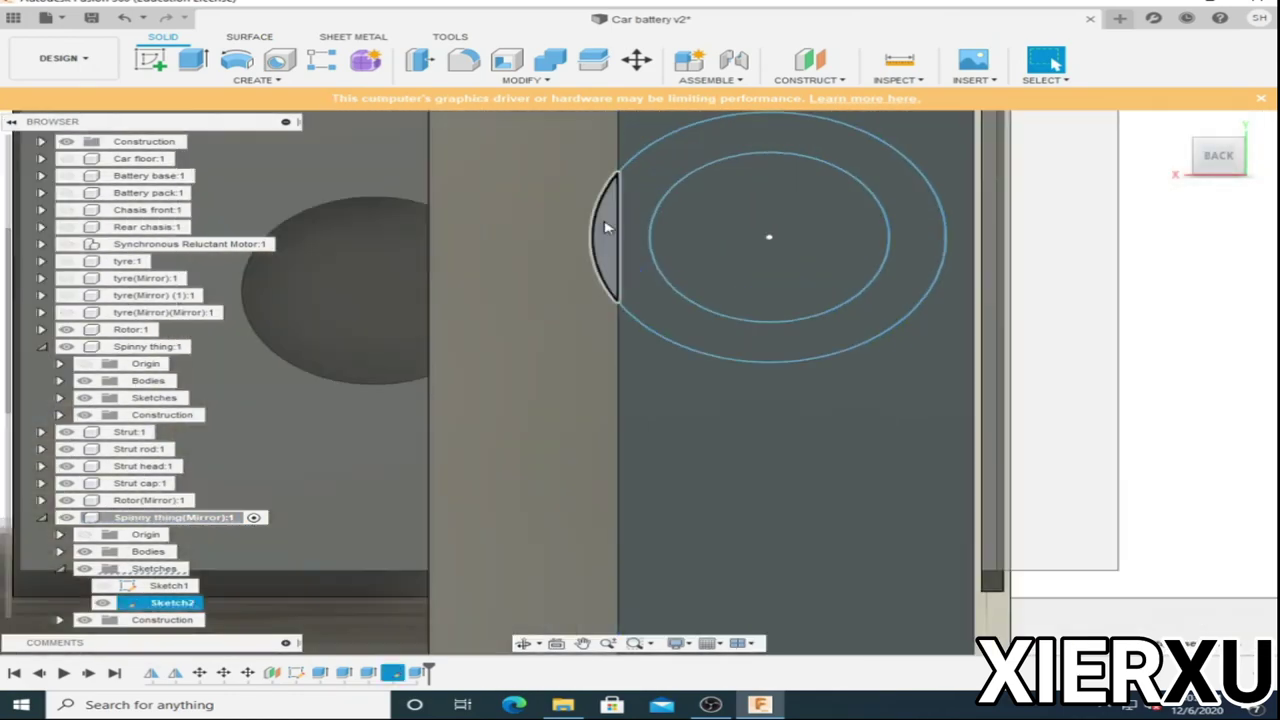
right_click(640, 195)
click(610, 258)
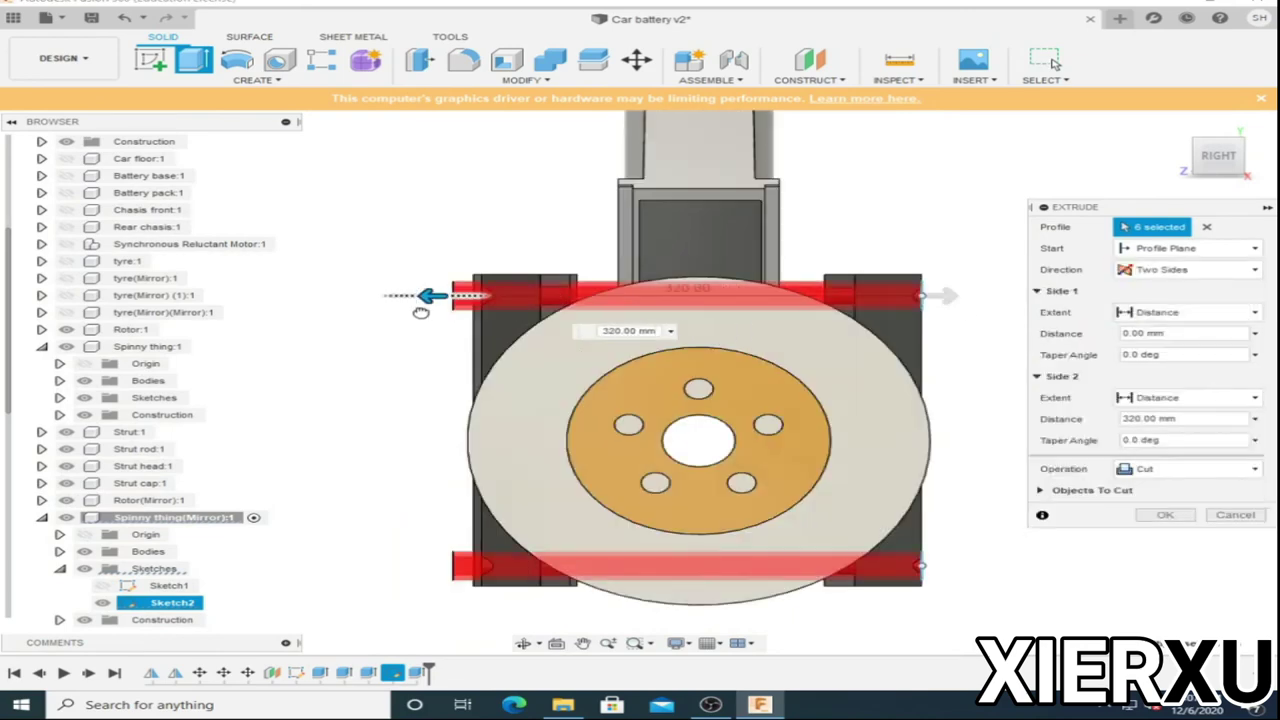
text(-290)
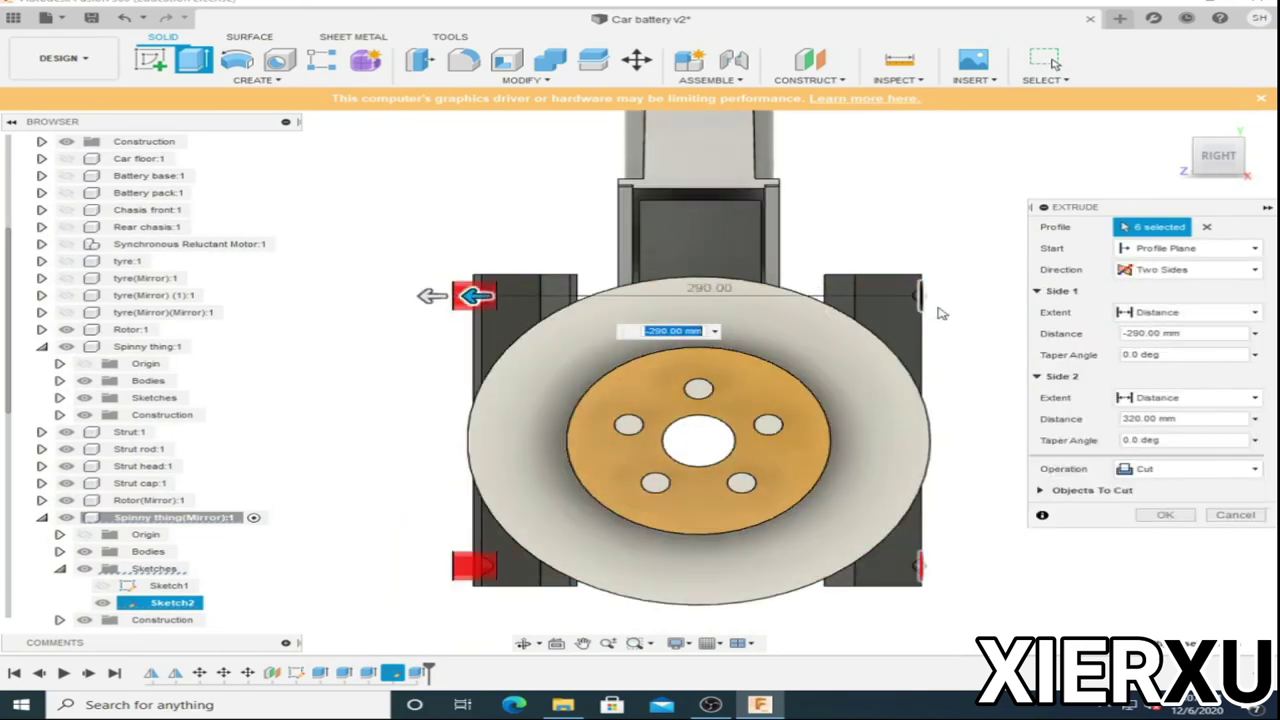
click(1163, 516)
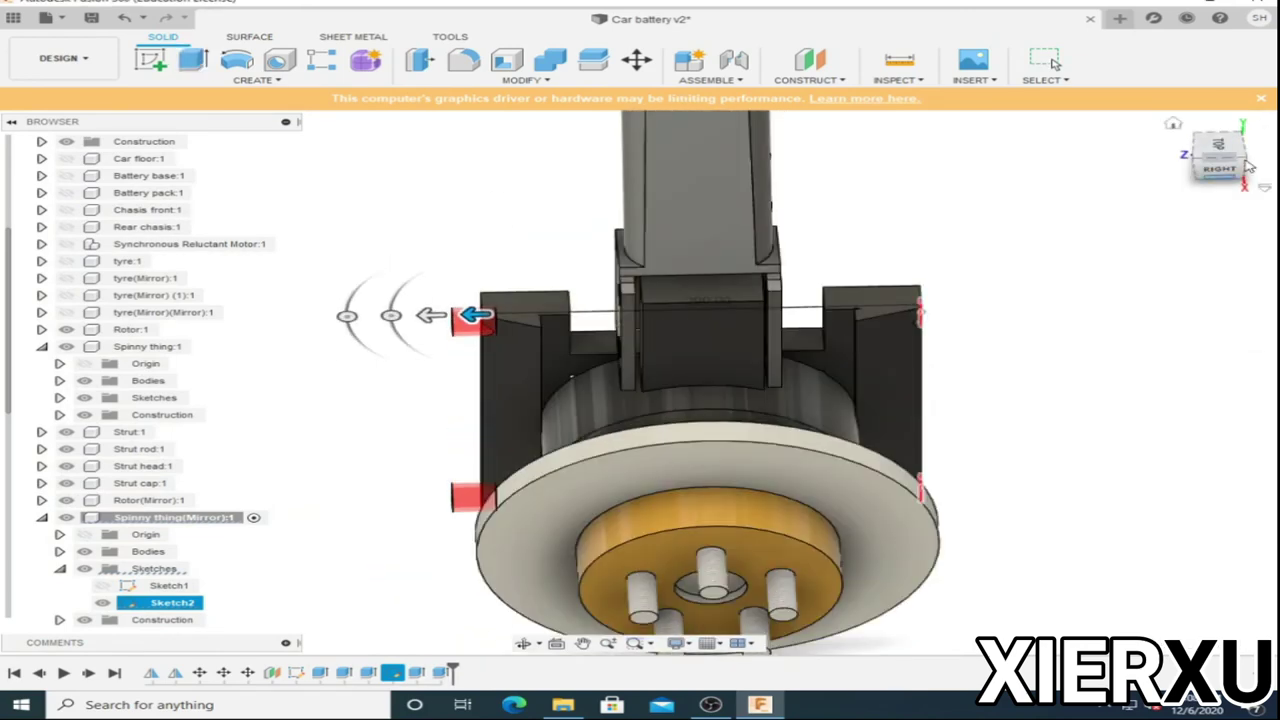
shift+middle_drag(1022, 365, 900, 380)
scroll(666, 316, up, 5)
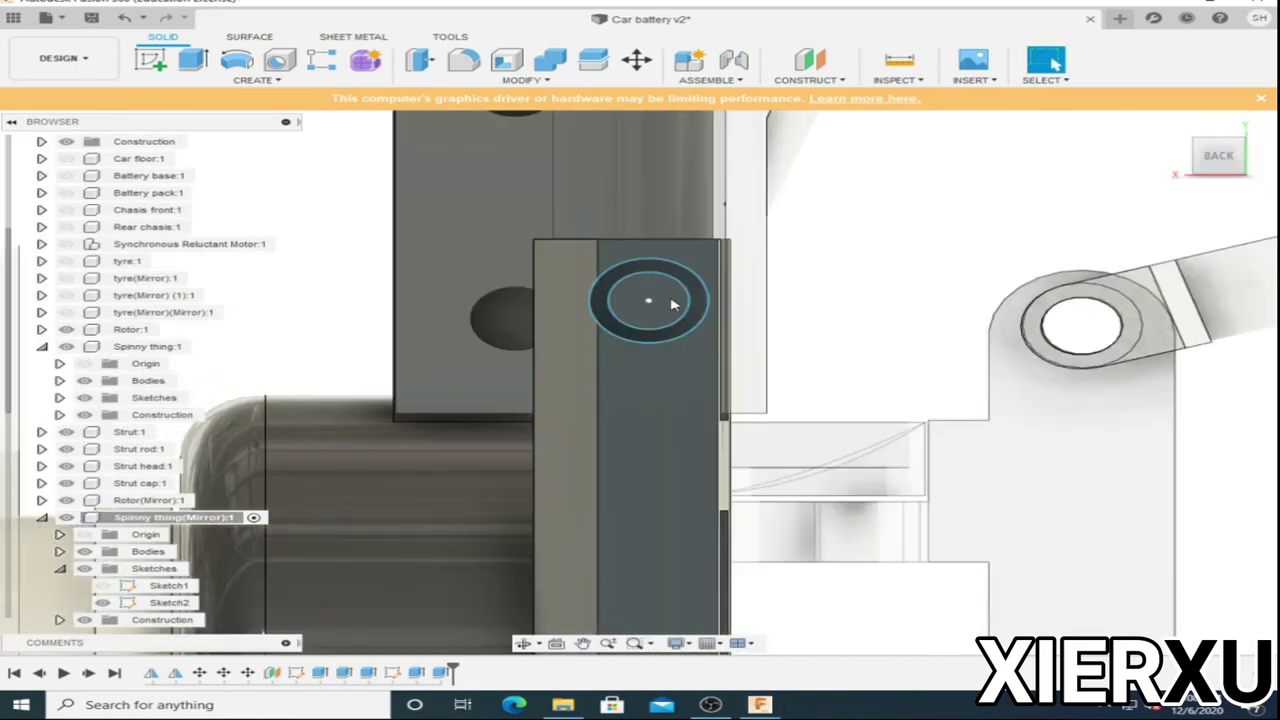
scroll(697, 380, down, 5)
click(663, 551)
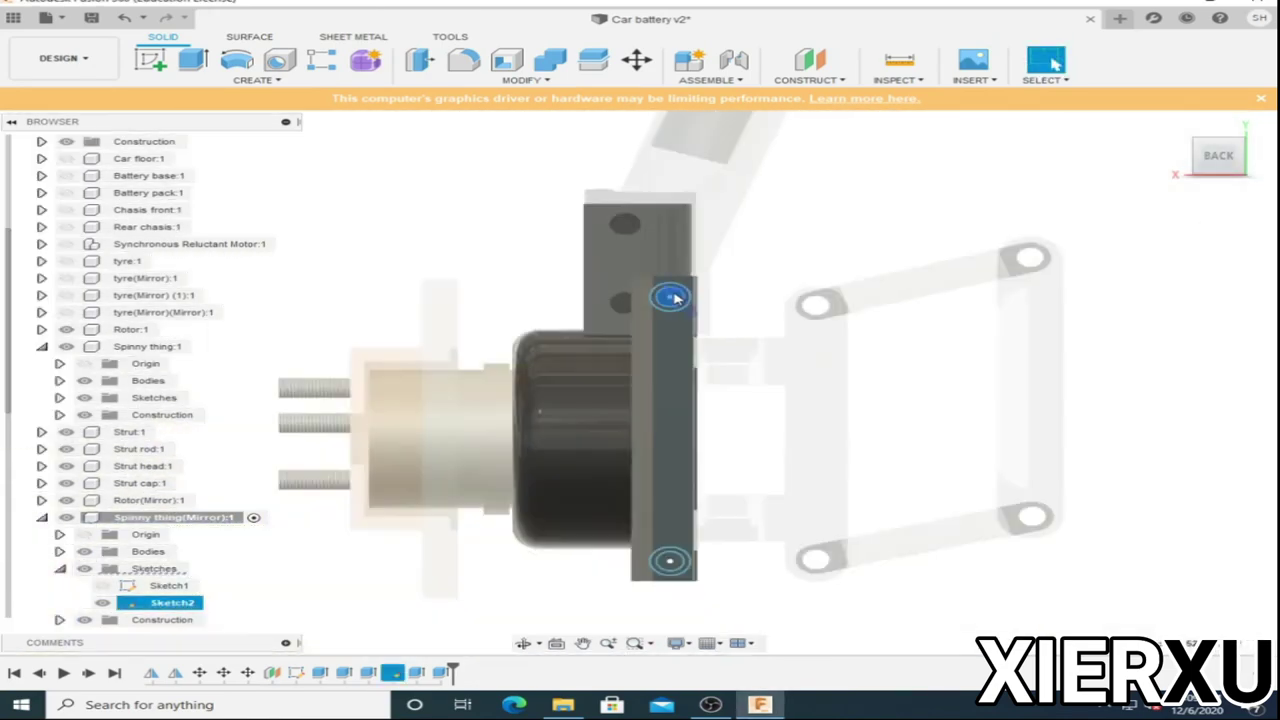
scroll(660, 460, up, 4)
Try repeating the extrude on the hole circle, then back out to reselect the hole profiles.
right_click(1068, 320)
click(1100, 263)
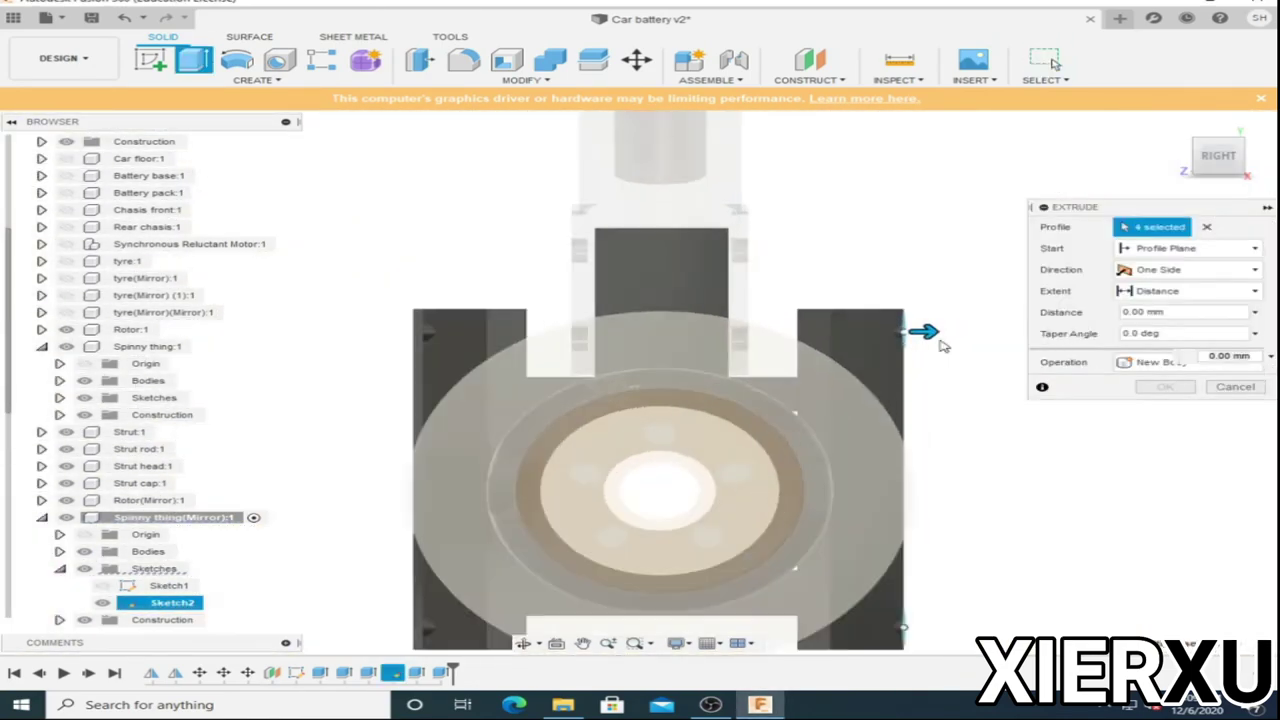
click(1055, 63)
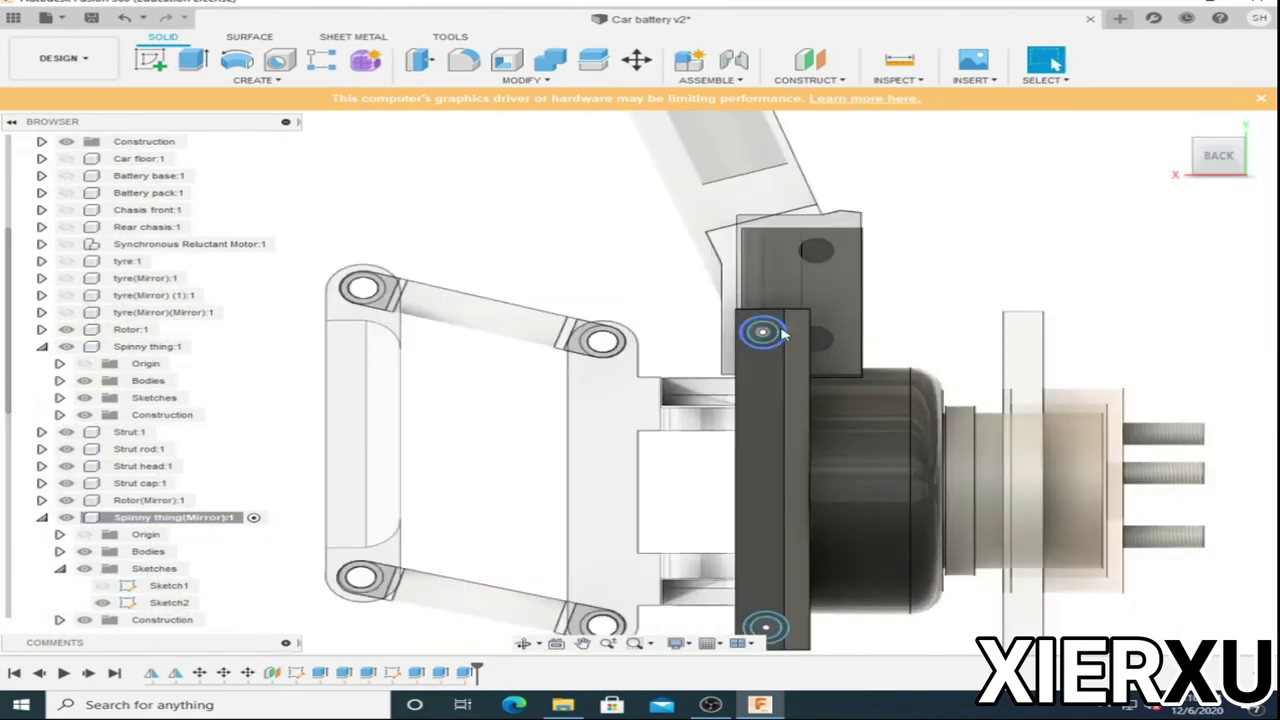
scroll(776, 556, up, 5)
scroll(776, 556, down, 3)
Extrude the hole circle as a cut through the mount plate, then show Sketch1 again.
click(634, 514)
right_click(634, 514)
click(706, 391)
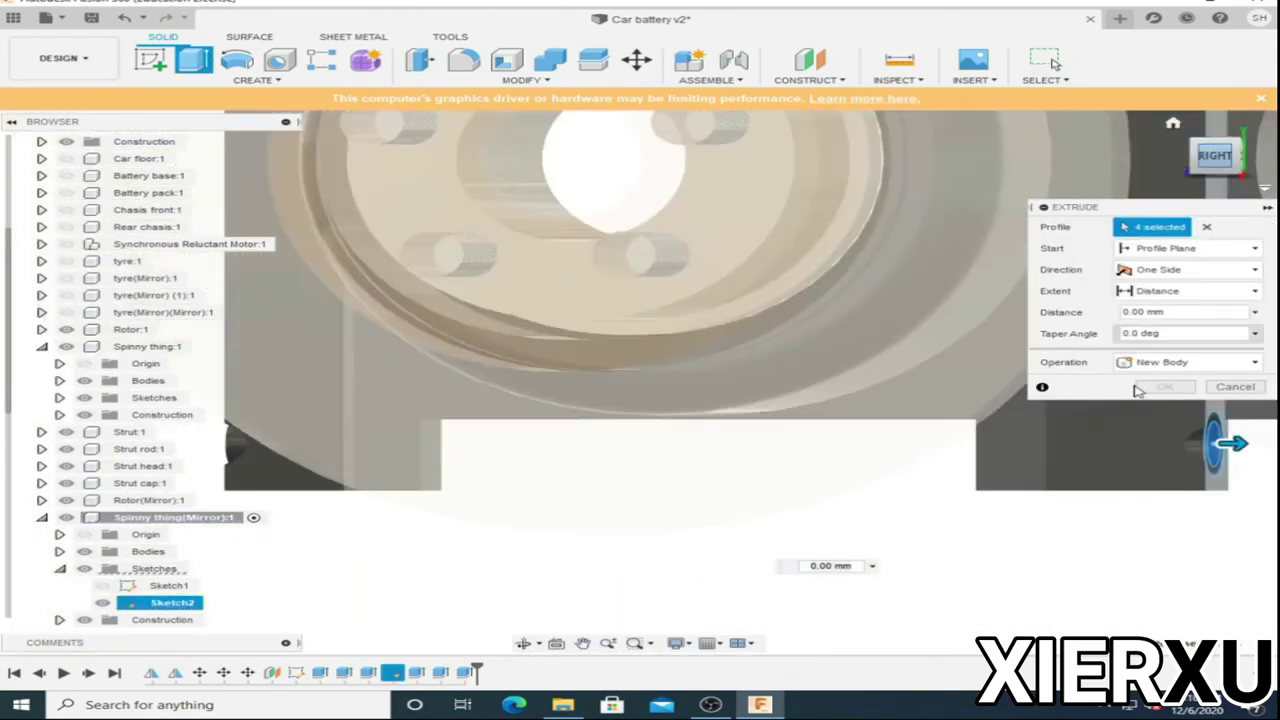
drag(555, 457, 586, 457)
shift+middle_drag(586, 457, 400, 420)
click(1045, 60)
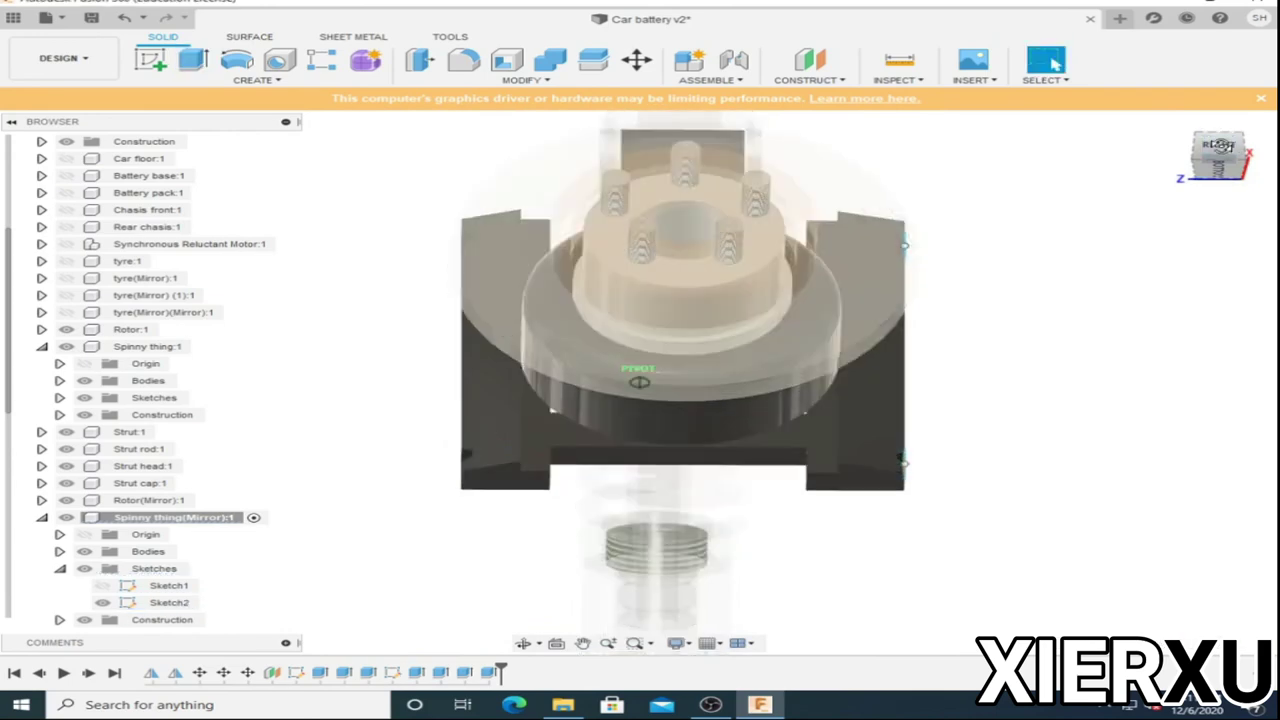
click(104, 586)
scroll(551, 329, up, 2)
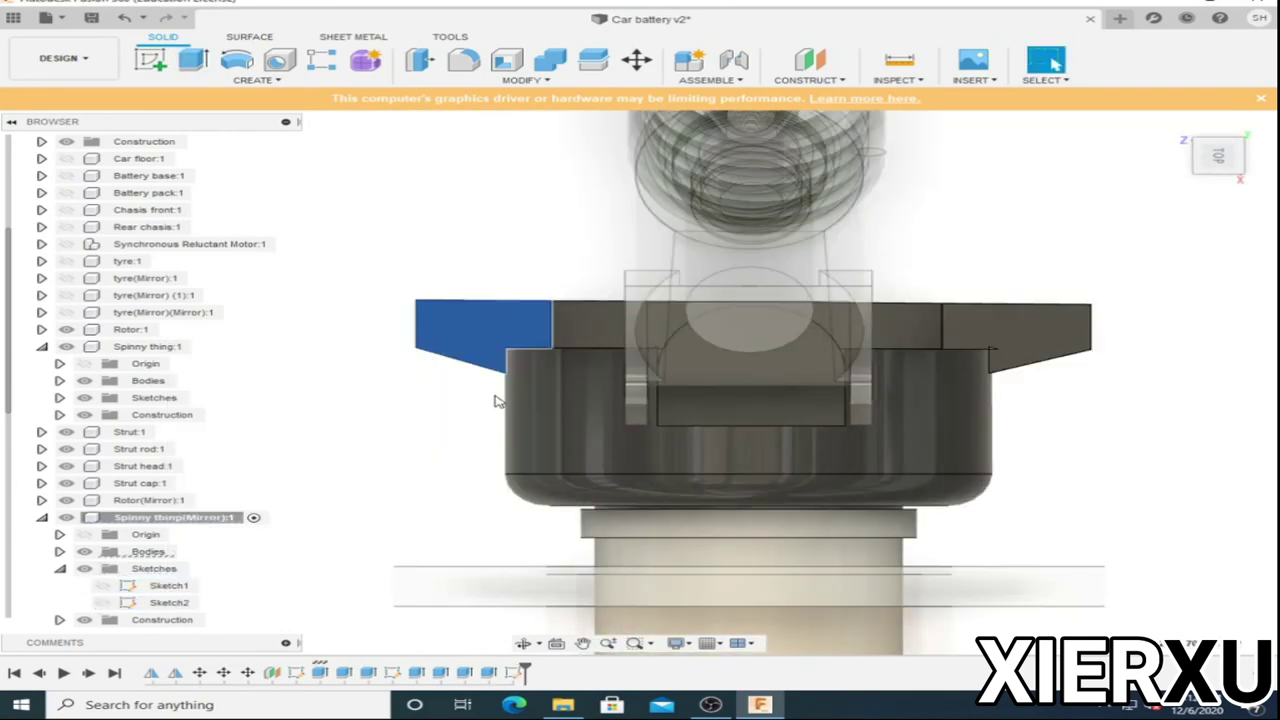
Sketch rectangles on the end face at the plate's upper and lower edges, undoing a stray move.
key(r)
scroll(673, 352, up, 3)
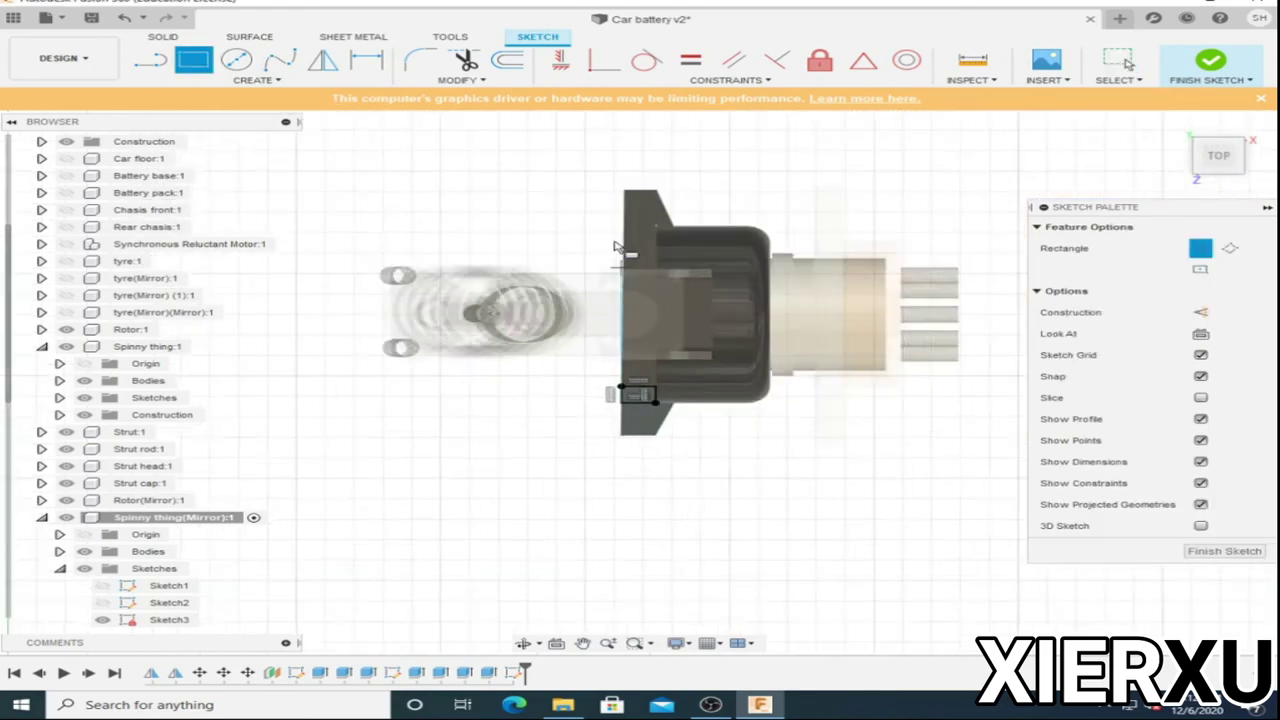
scroll(750, 215, up, 3)
mouse_move(593, 218)
shift+middle_down()
mouse_move(452, 232)
mouse_move(437, 345)
shift+middle_up()
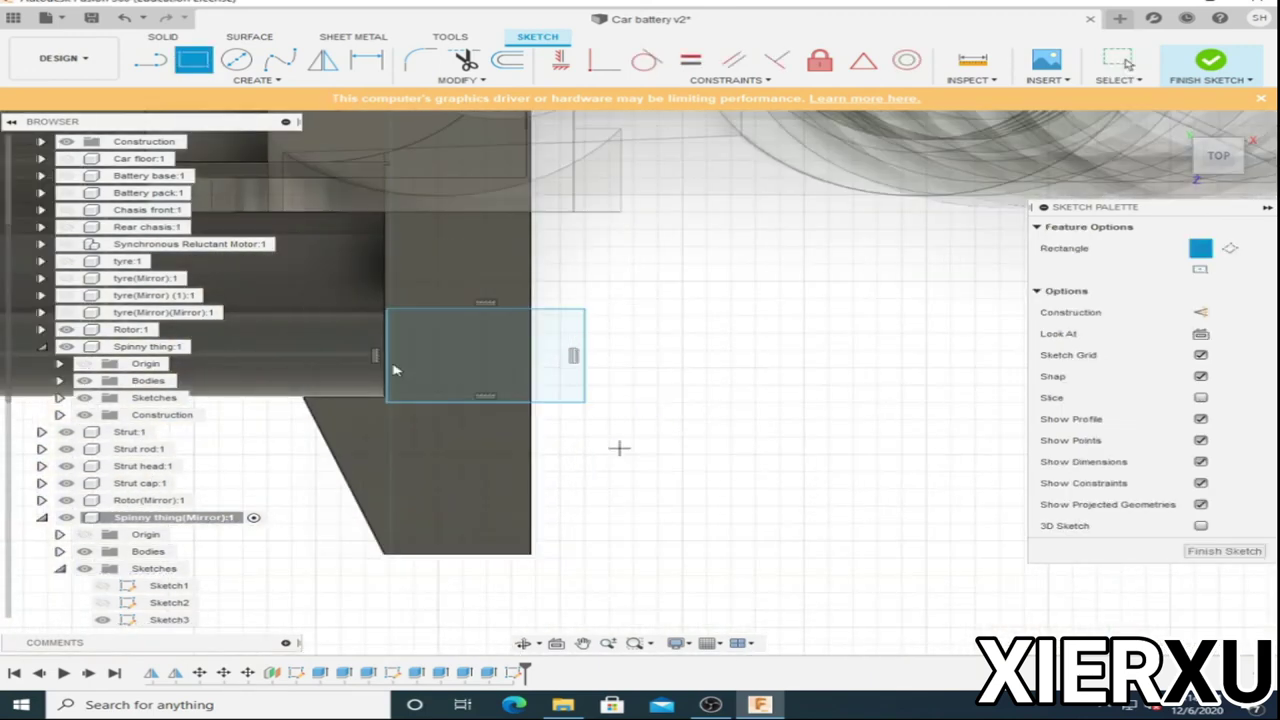
key(Escape)
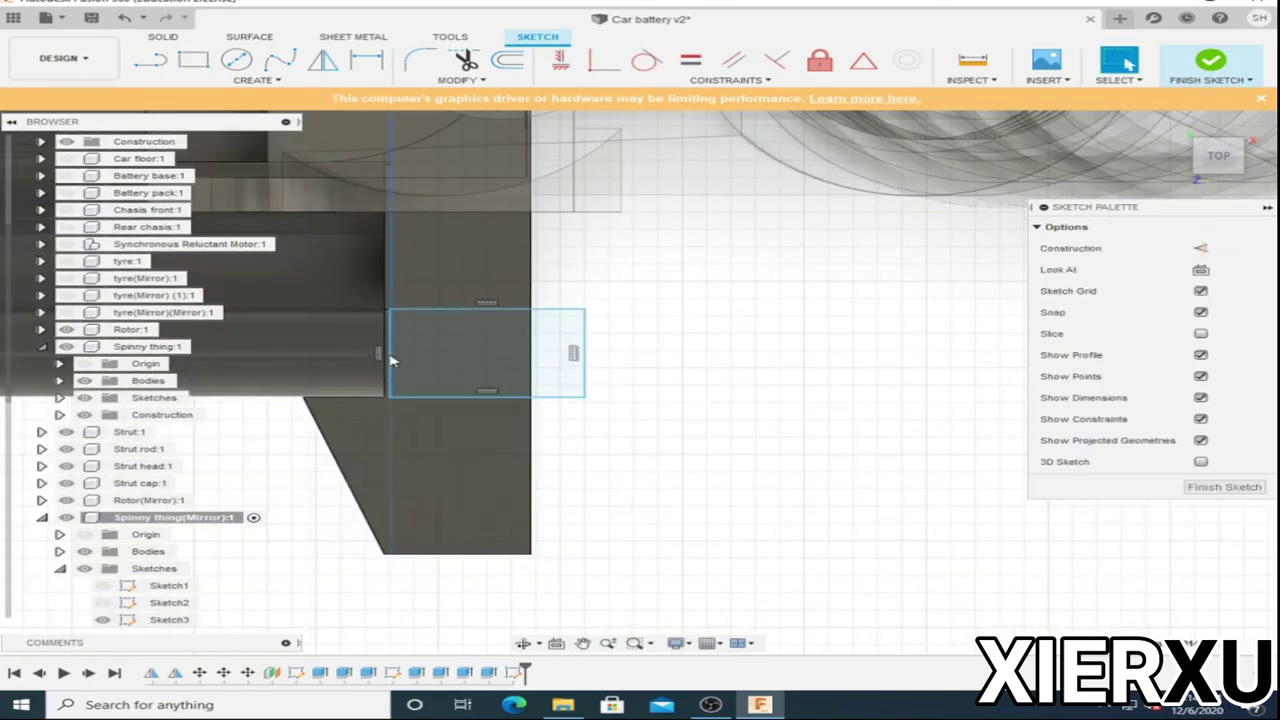
click(126, 20)
scroll(604, 535, up, 5)
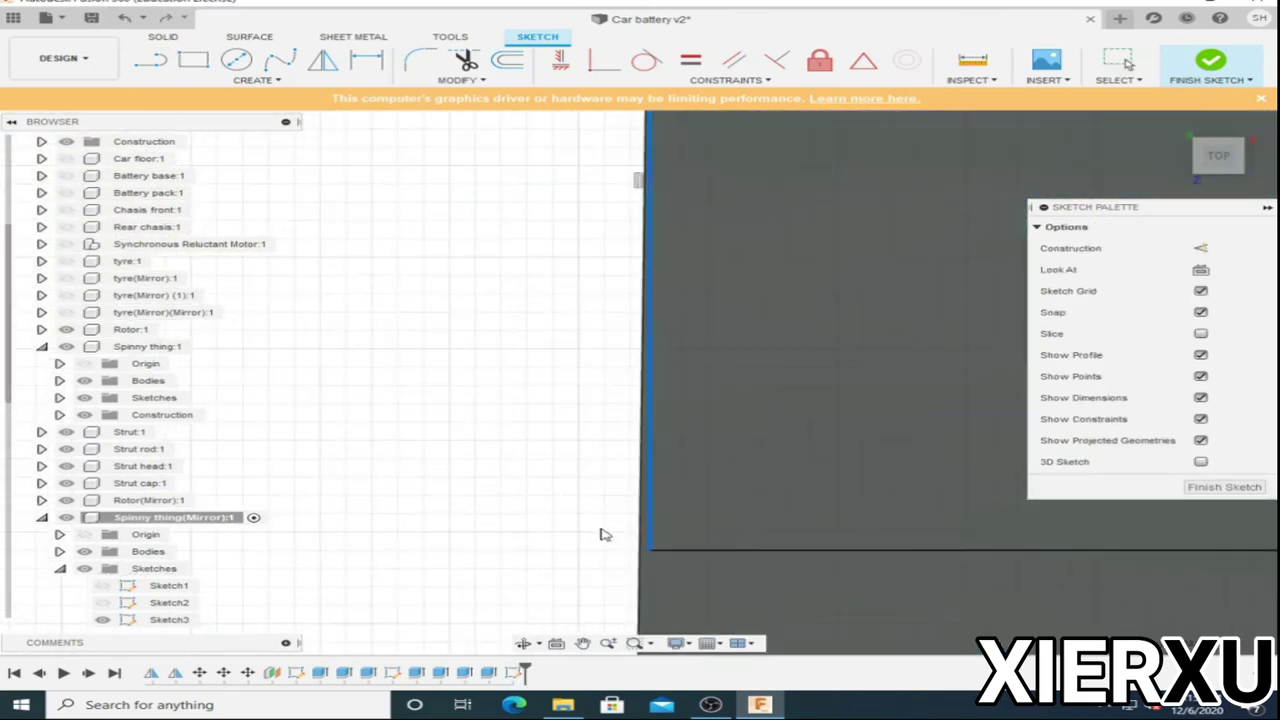
scroll(840, 490, down, 3)
scroll(840, 490, down, 2)
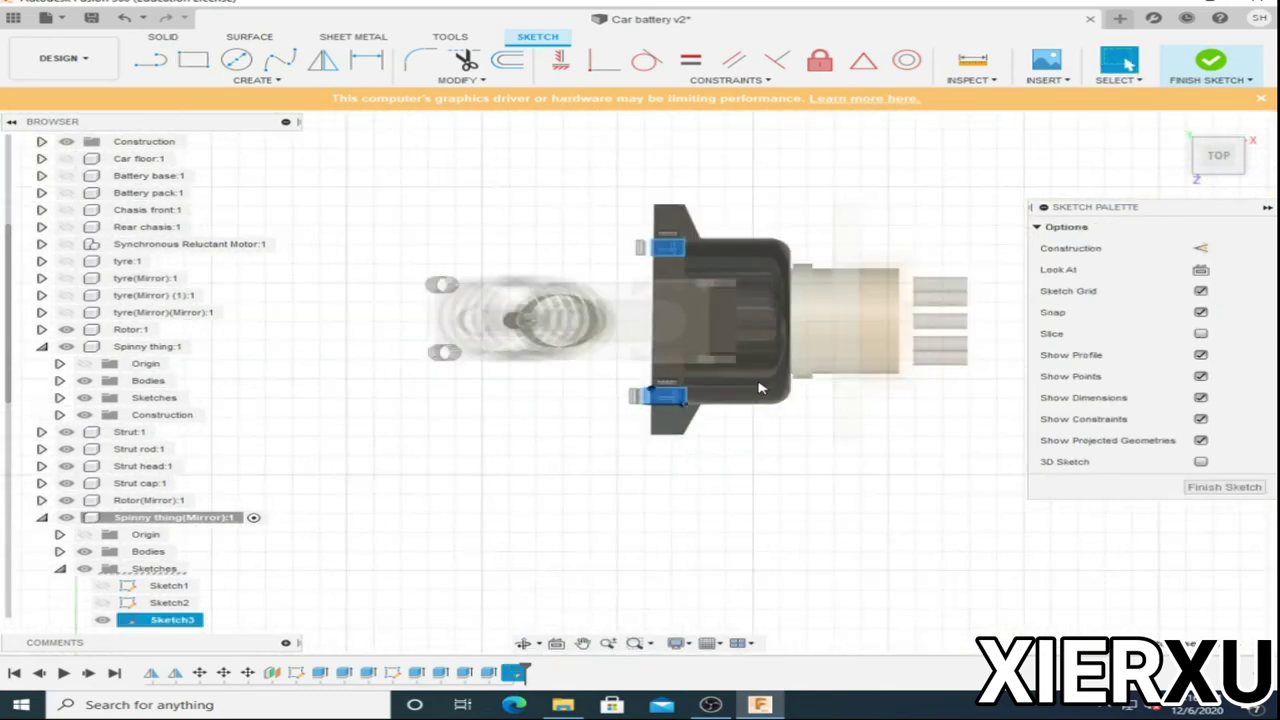
Cut the four rectangle profiles through the side plates with a Two Sides extrude of about -265 mm.
key(e)
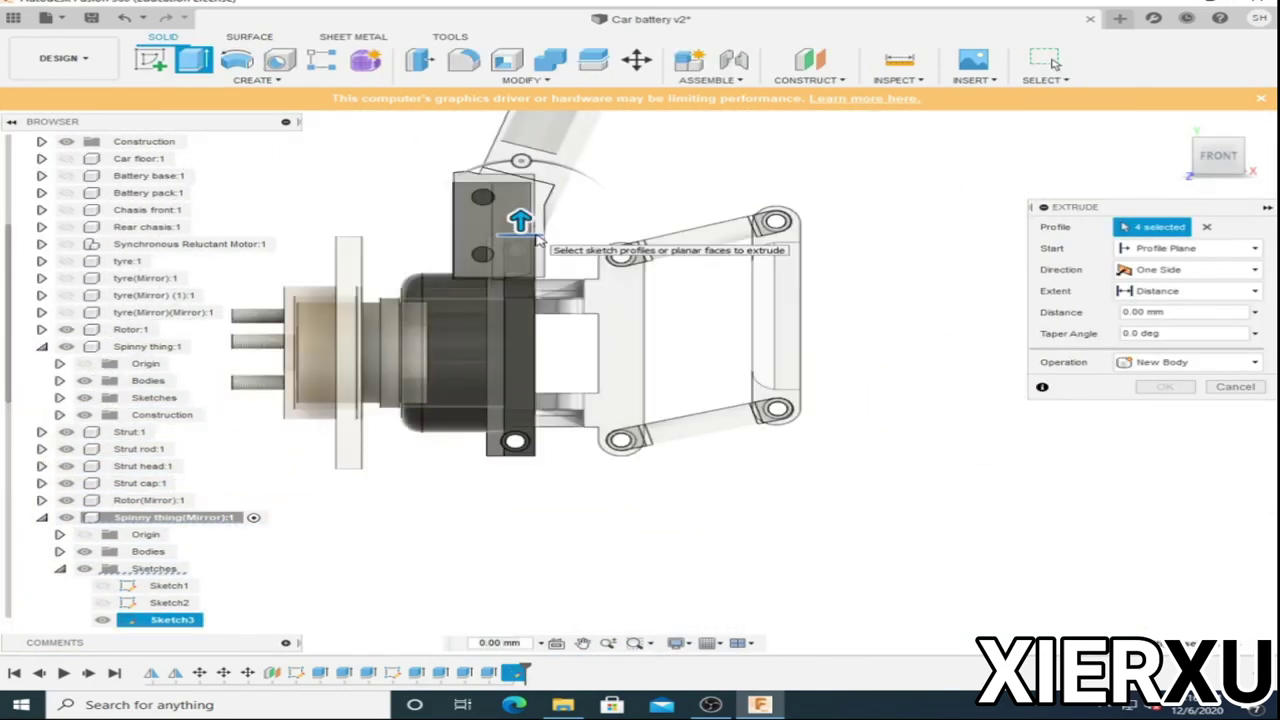
click(1185, 269)
click(1160, 303)
drag(514, 486, 490, 448)
scroll(490, 448, up, 3)
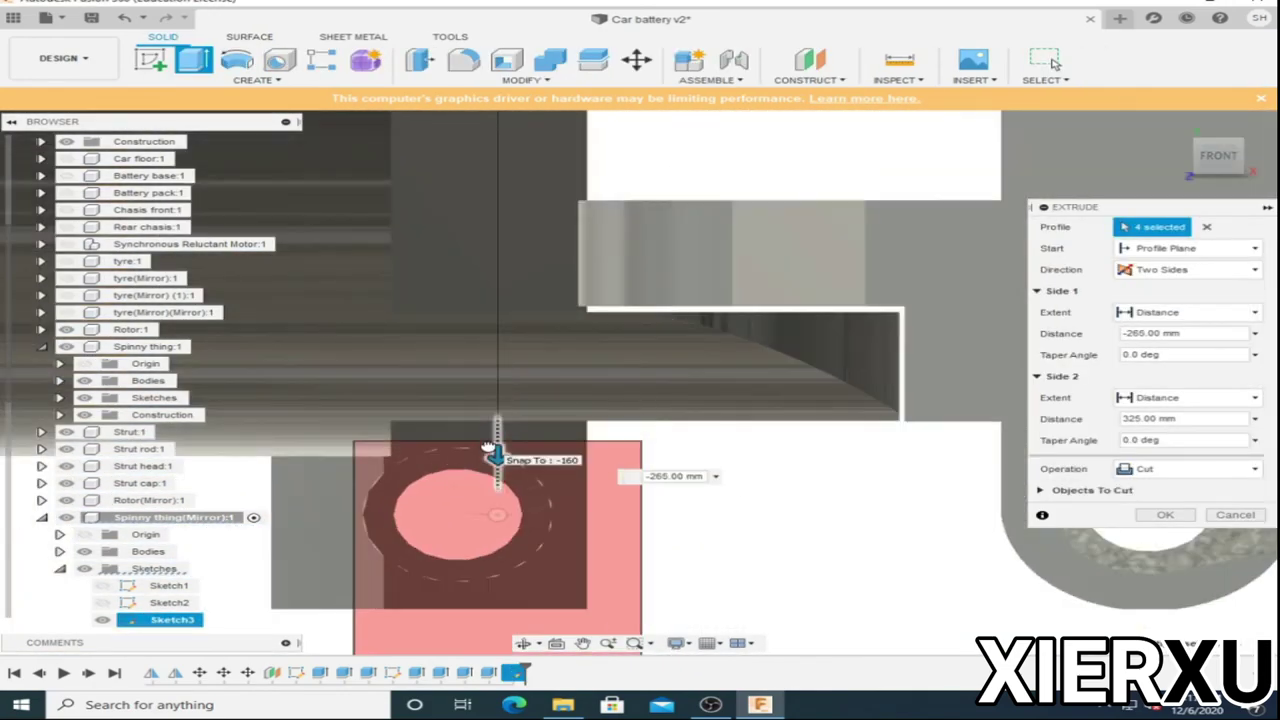
scroll(485, 447, up, 2)
scroll(512, 492, up, 2)
scroll(514, 463, down, 3)
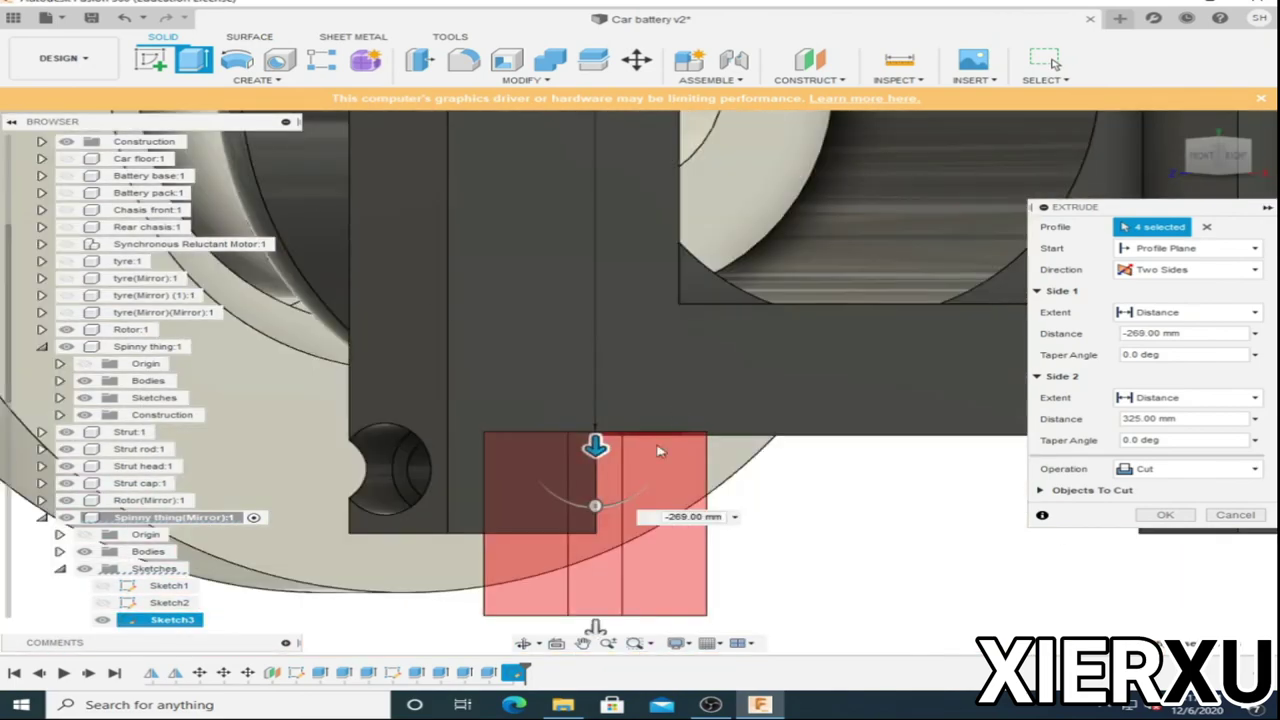
key(Return)
Inspect the new notches from a standard view and select Sketch3's profiles.
mouse_move(594, 443)
shift+middle_down()
mouse_move(957, 462)
mouse_move(1090, 332)
shift+middle_up()
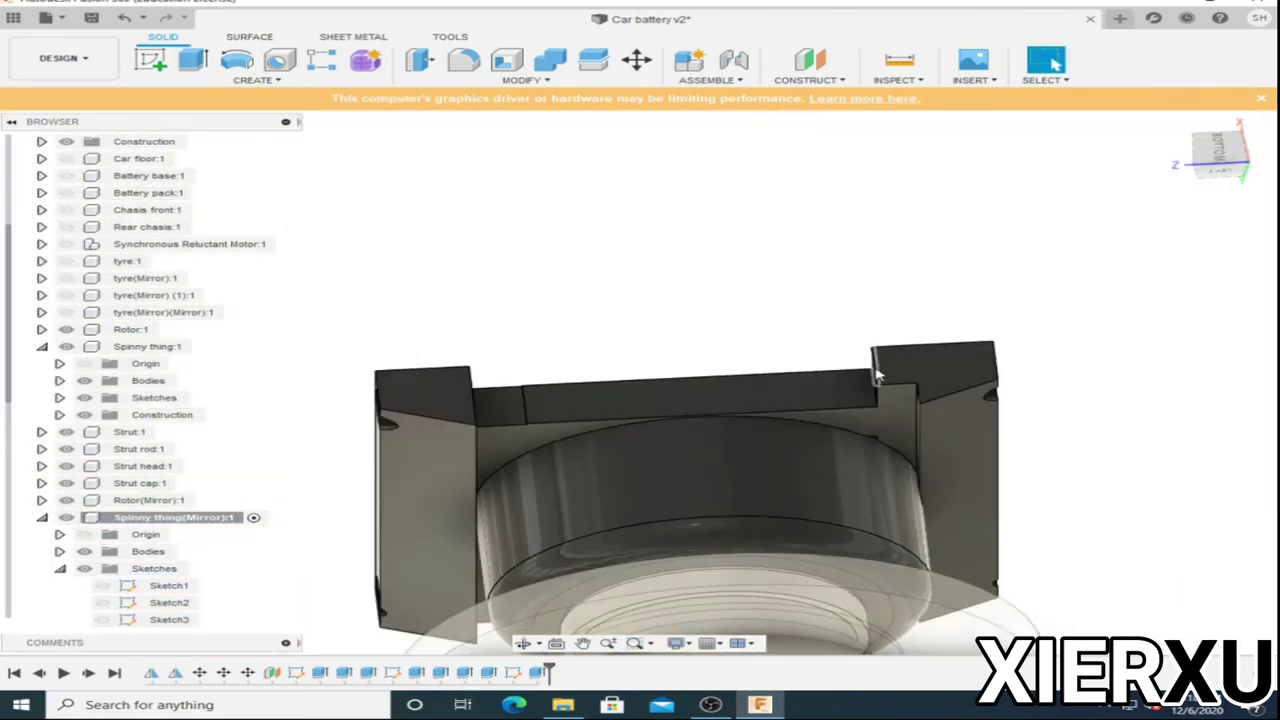
scroll(726, 389, up, 5)
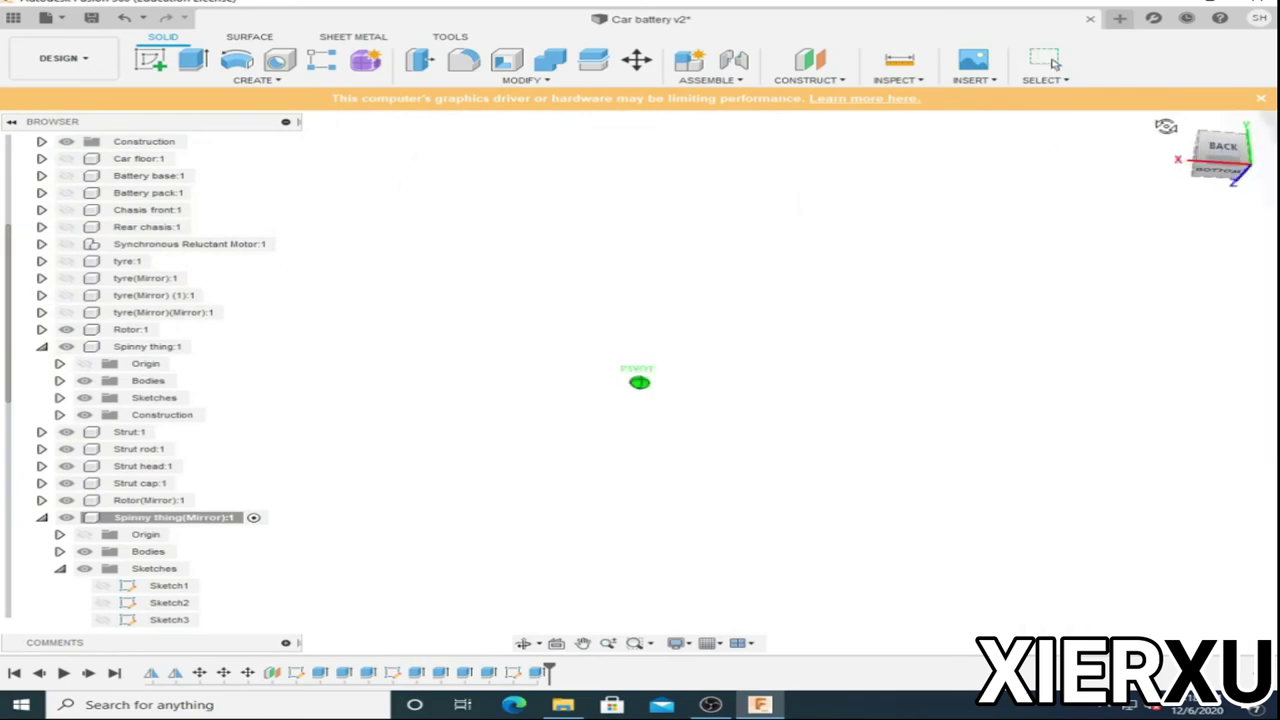
click(1216, 170)
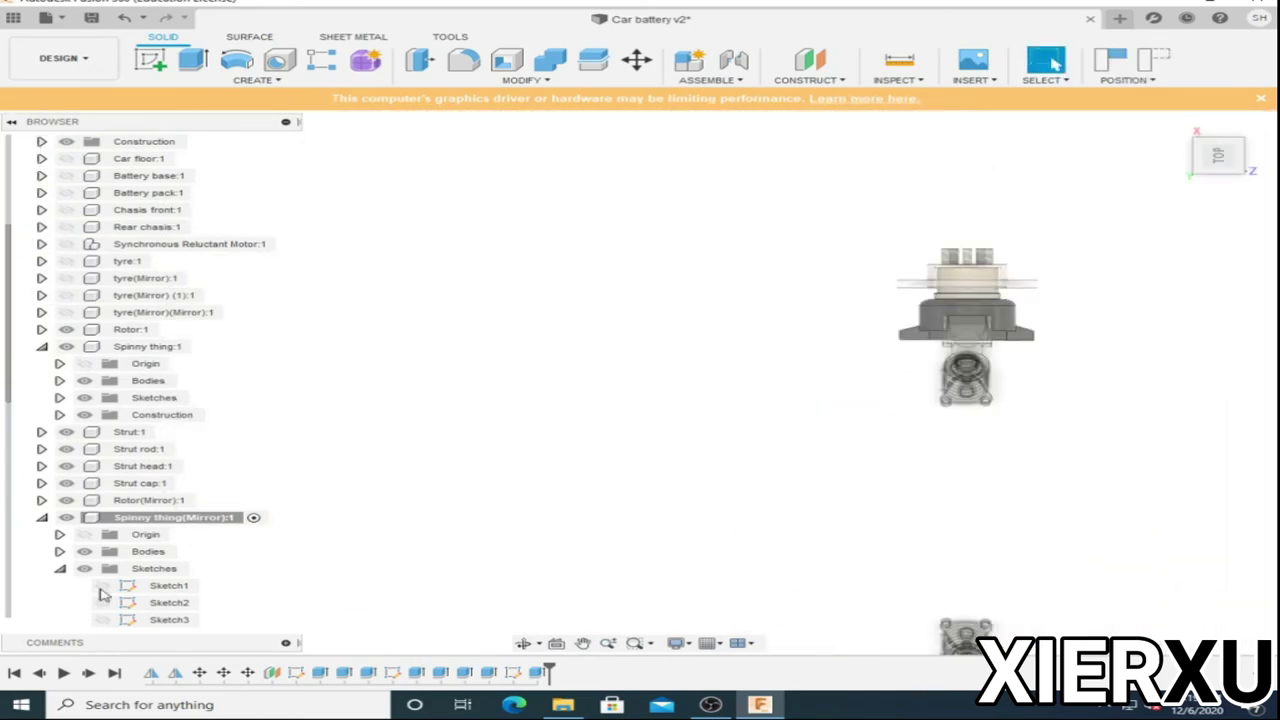
double_click(168, 619)
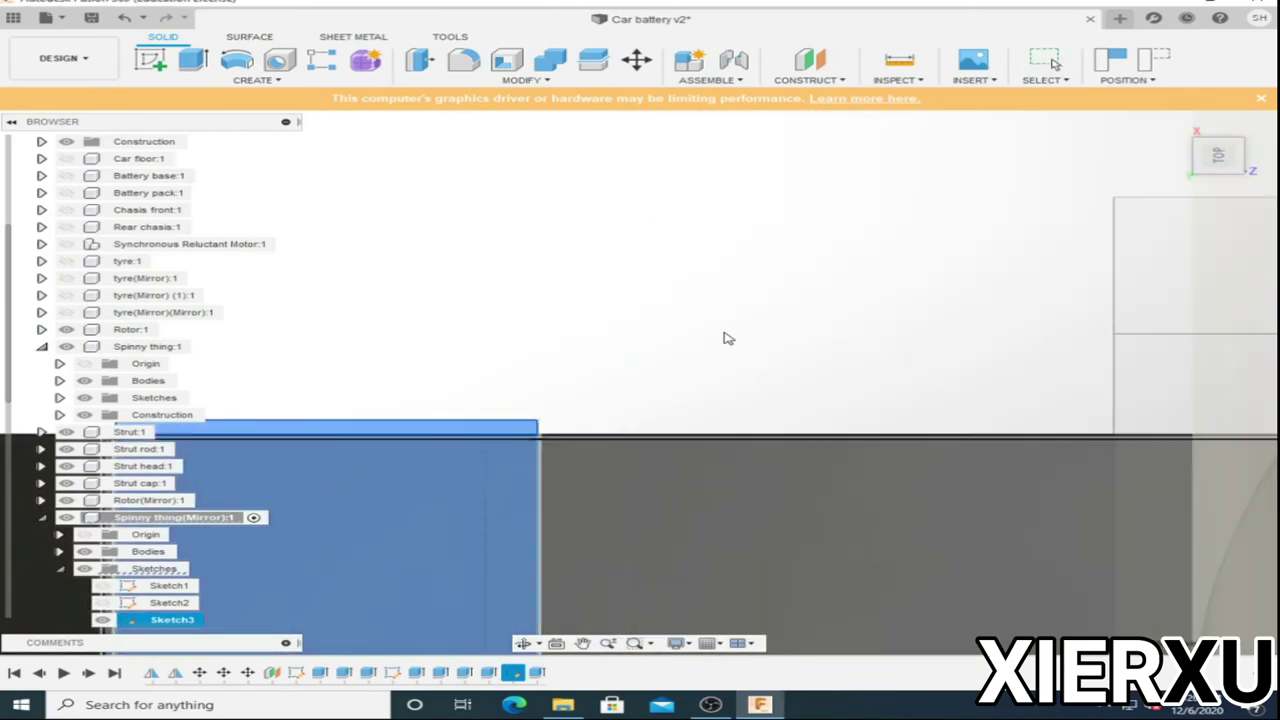
Cut the selected Sketch3 profiles 60 mm deep on one side, then inspect the notched mount from several angles.
key(e)
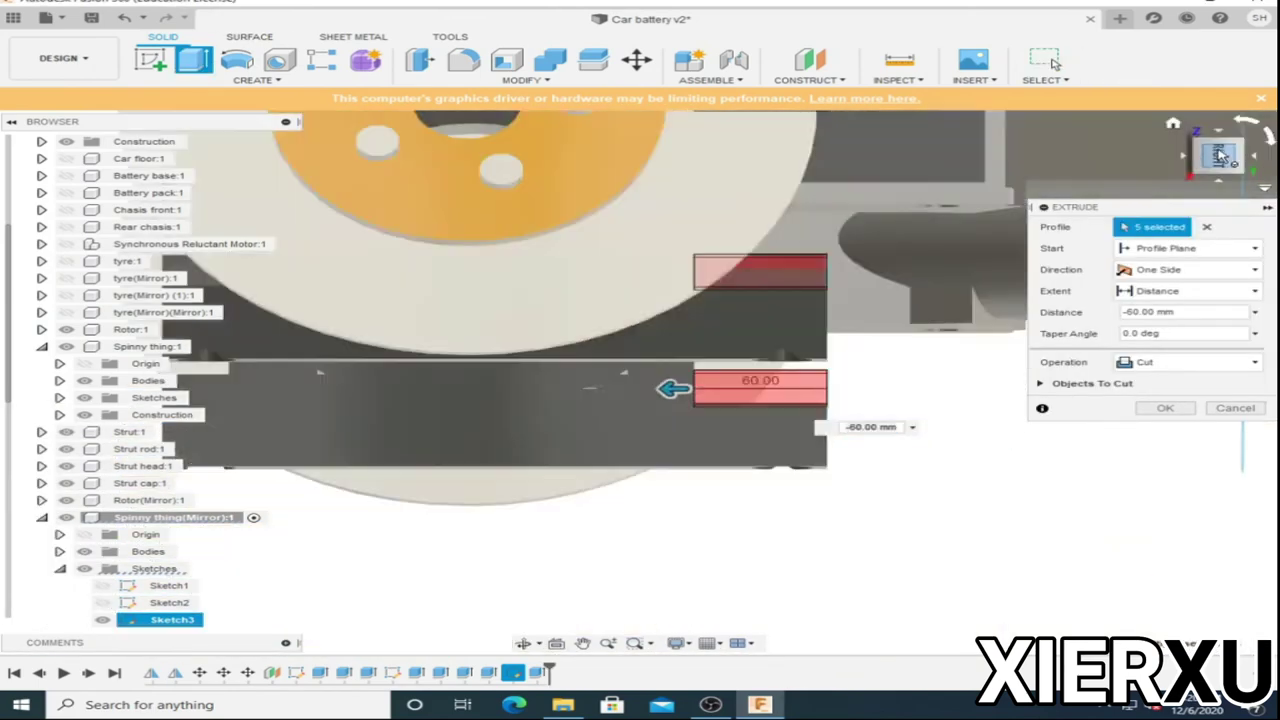
click(1165, 408)
click(1220, 155)
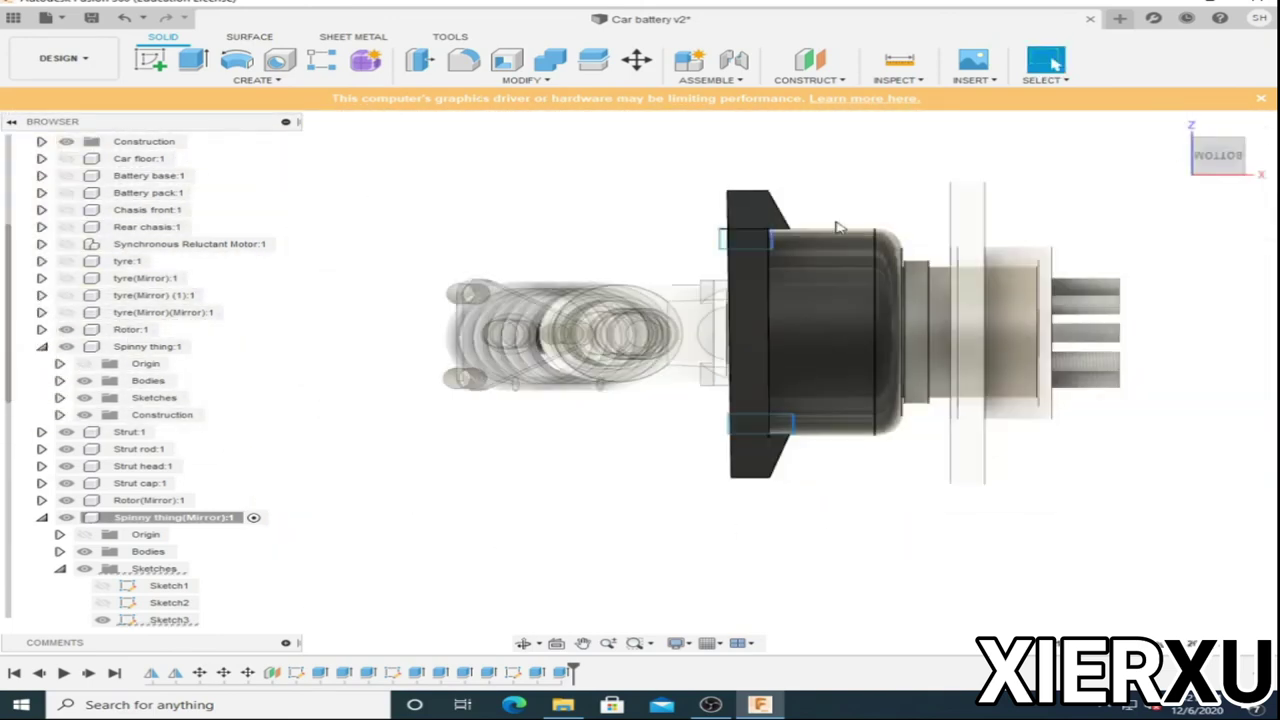
mouse_move(1200, 163)
shift+middle_down()
mouse_move(640, 382)
mouse_move(543, 389)
shift+middle_up()
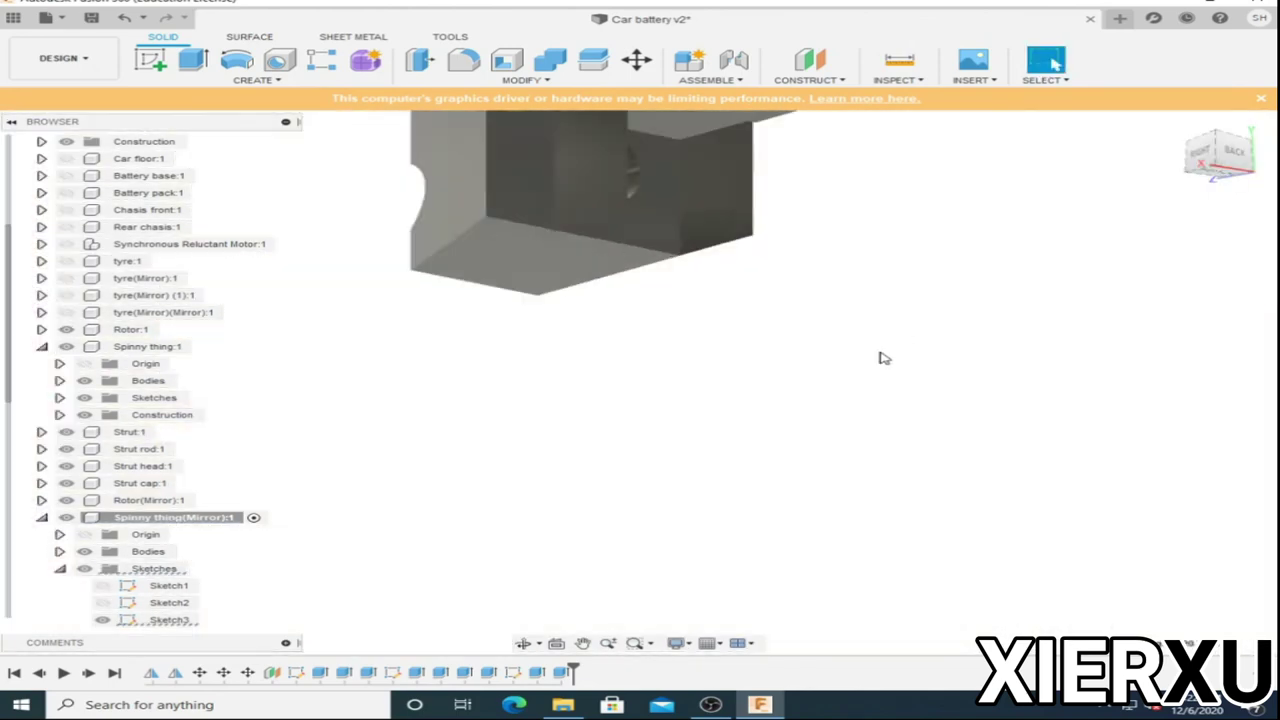
click(1222, 155)
shift+middle_drag(640, 380, 571, 434)
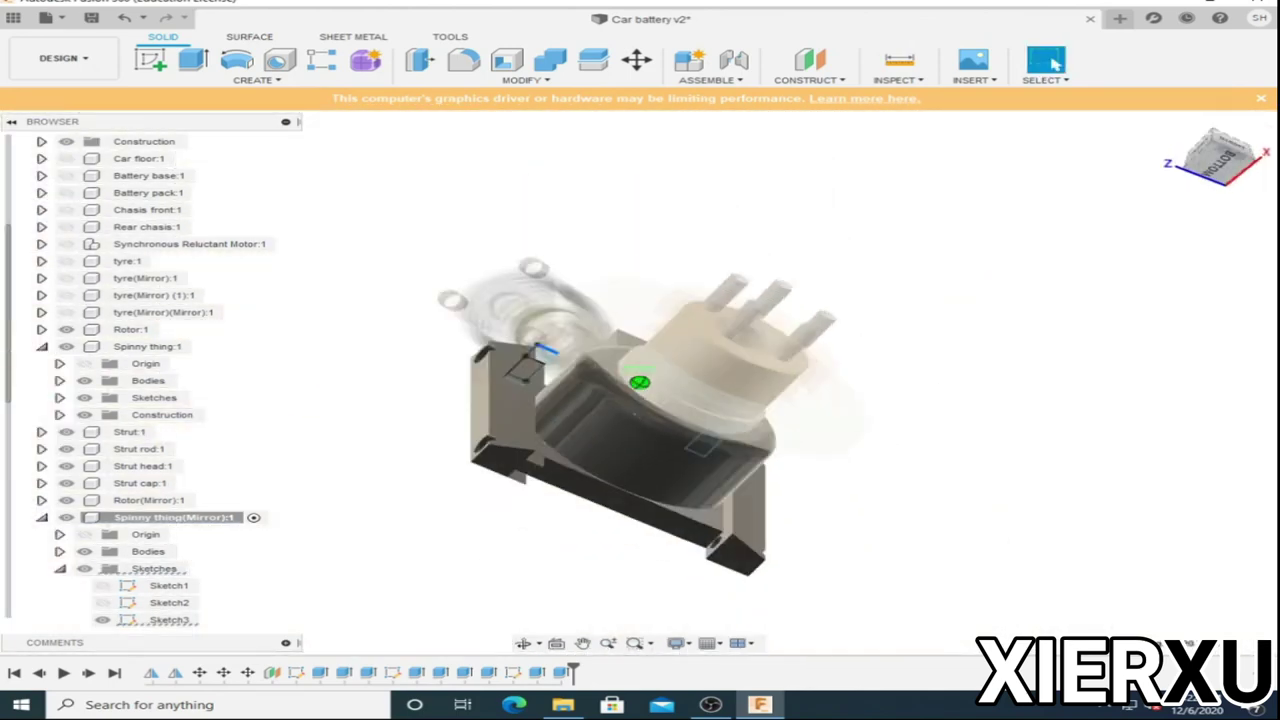
key(e)
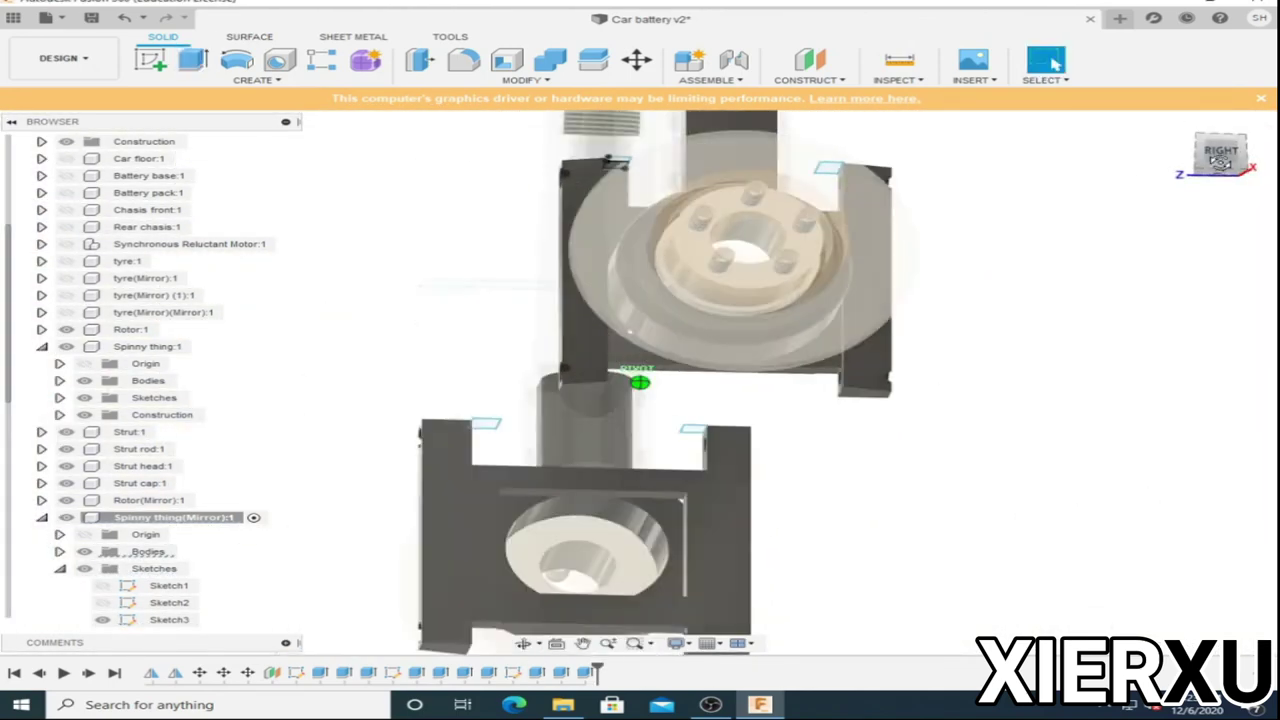
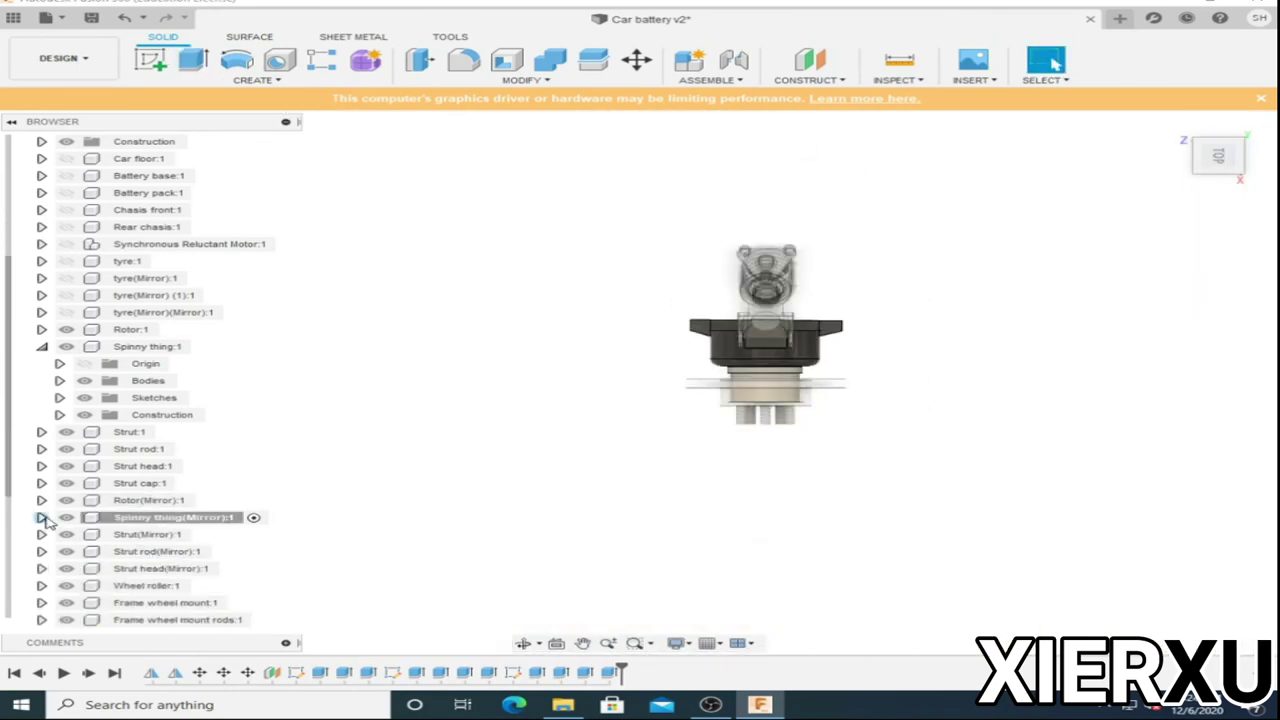
Box-select the components from the root downward, then clear the selection.
drag(137, 143, 1158, 400)
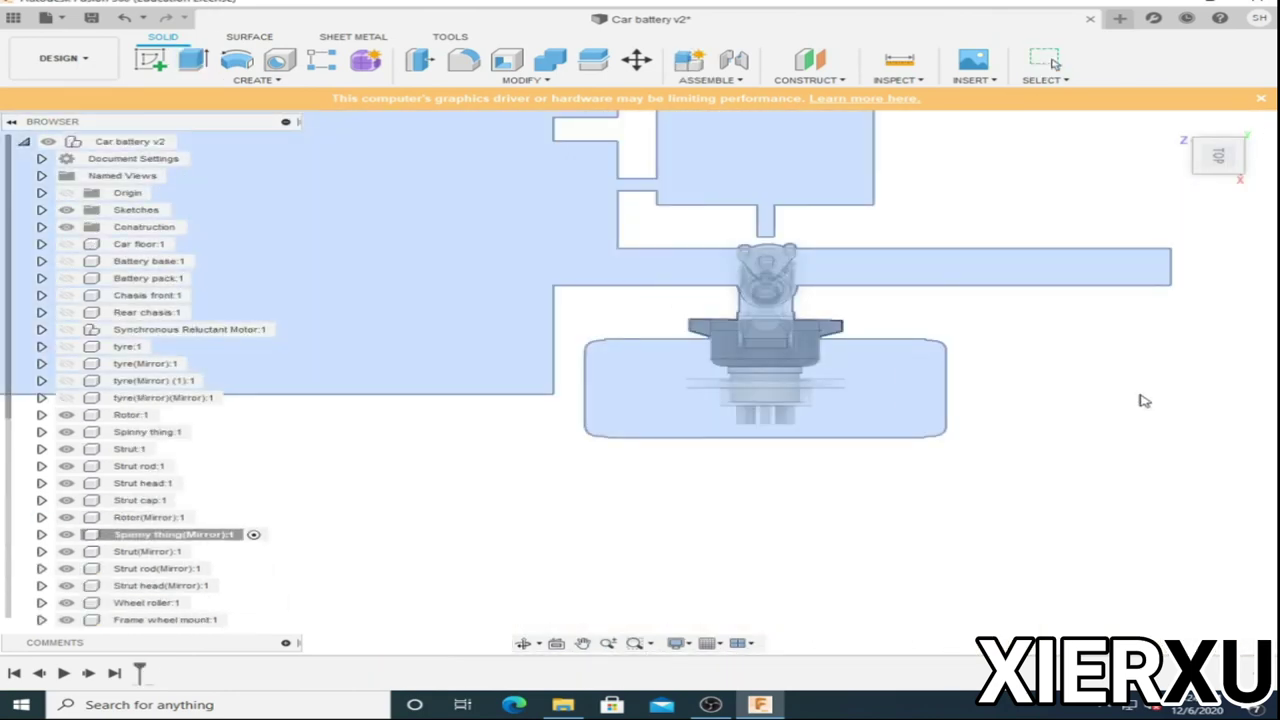
click(1145, 400)
scroll(349, 429, down, 2)
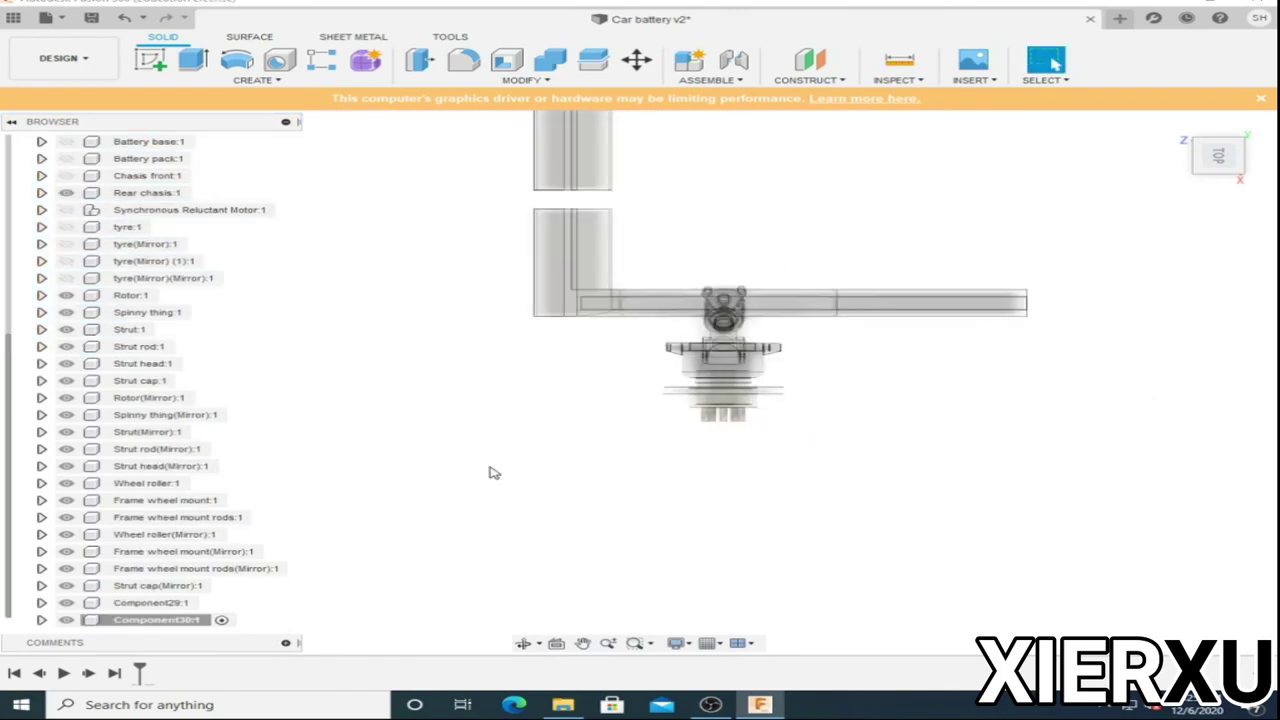
Create a 700 mm offset plane from the chassis face and start a sketch on it.
click(332, 467)
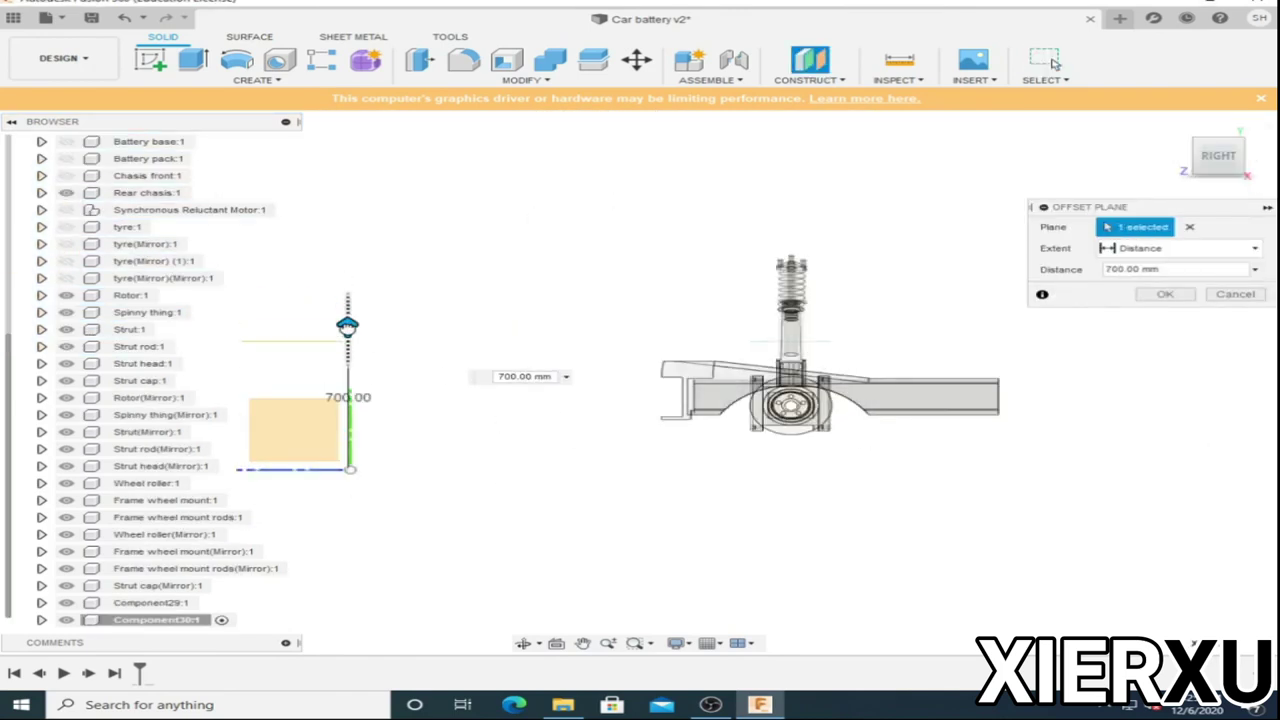
drag(347, 325, 357, 316)
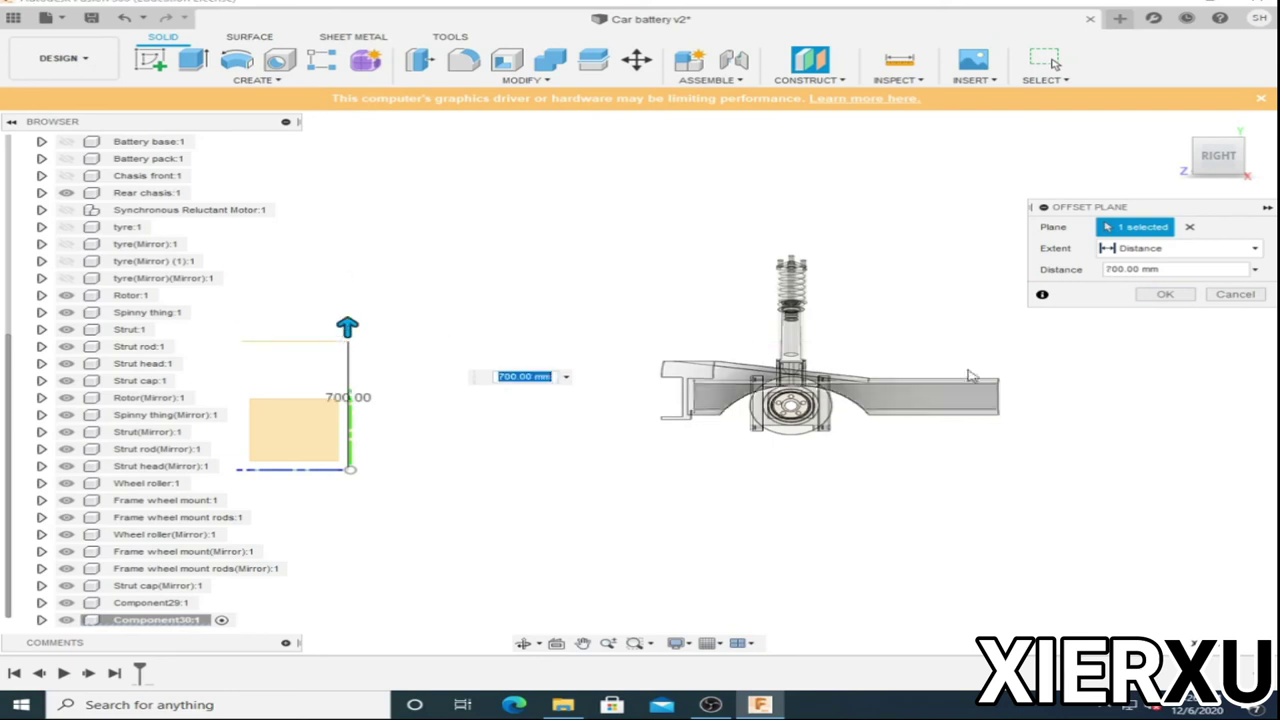
key(Return)
click(308, 331)
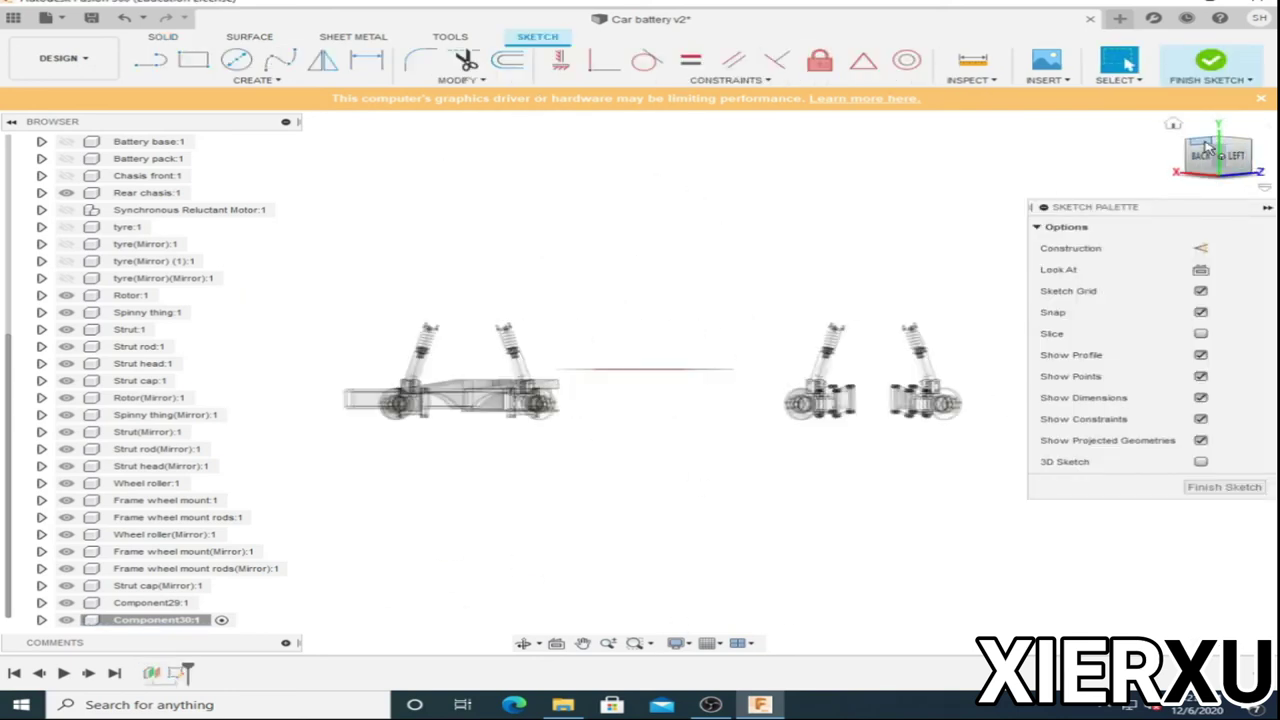
Draw a 640 mm long narrow rectangle on the rear frame mount.
click(188, 64)
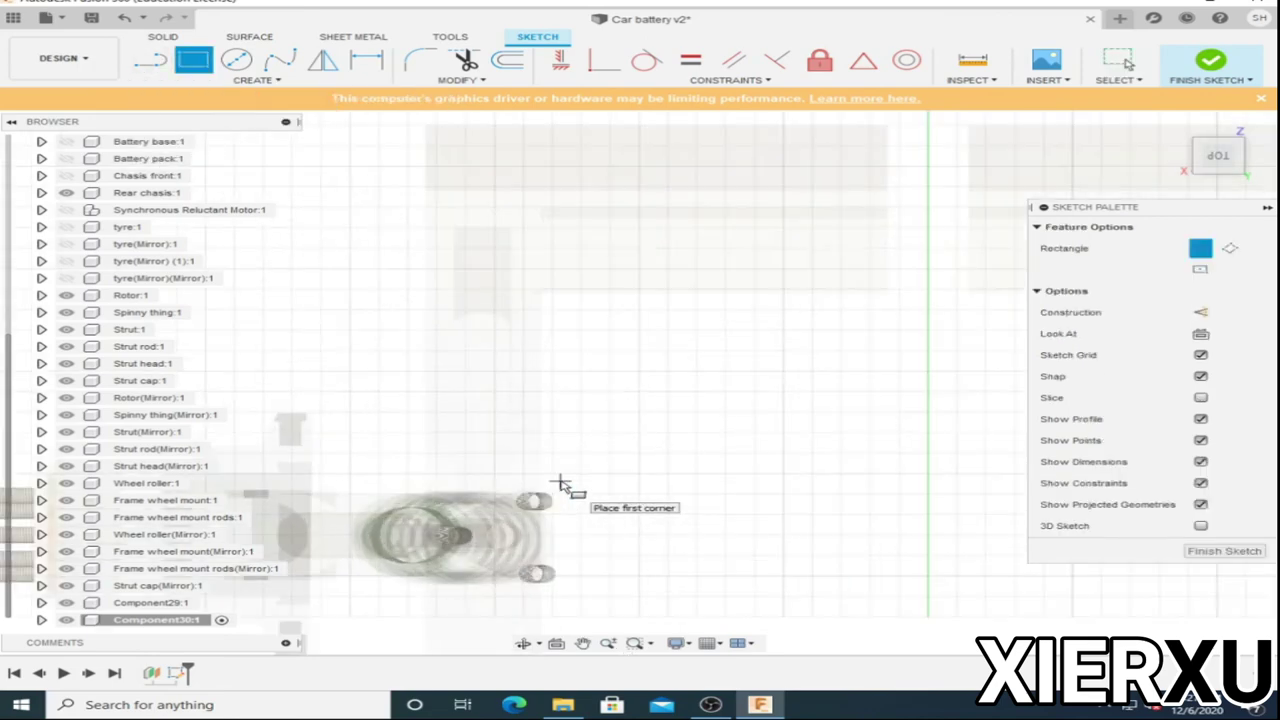
scroll(560, 400, up, 5)
click(571, 437)
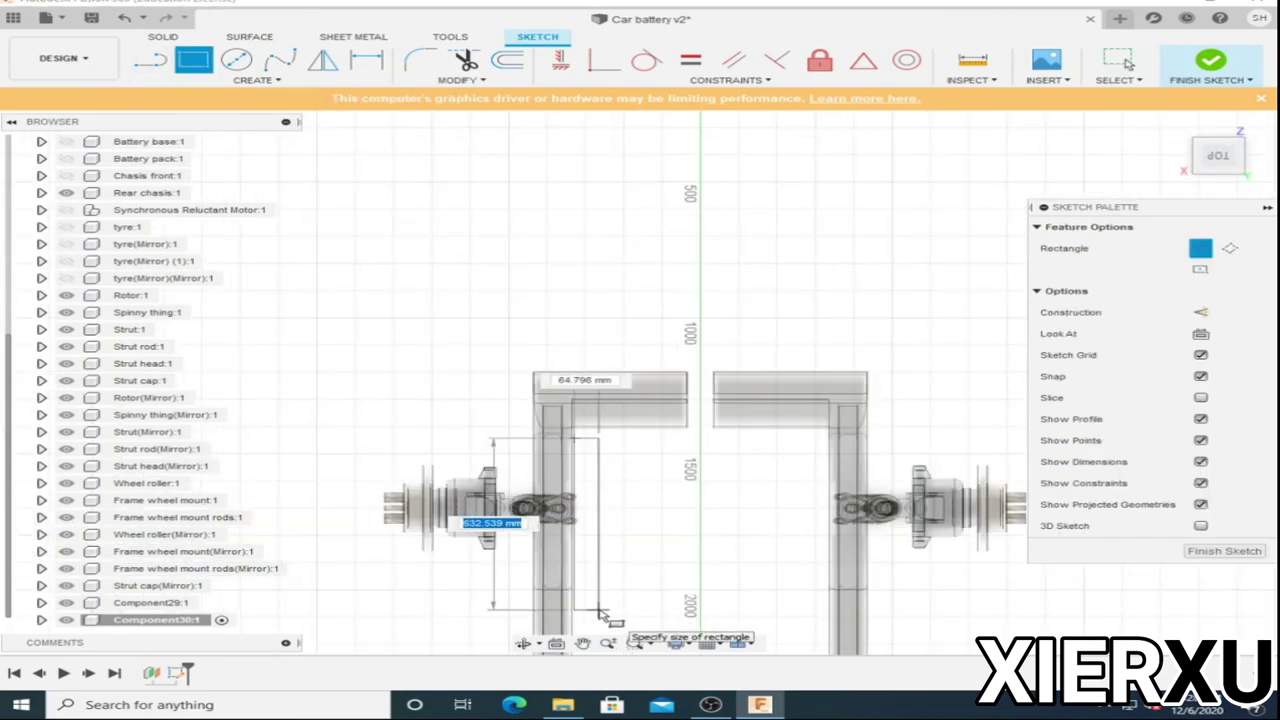
key(Return)
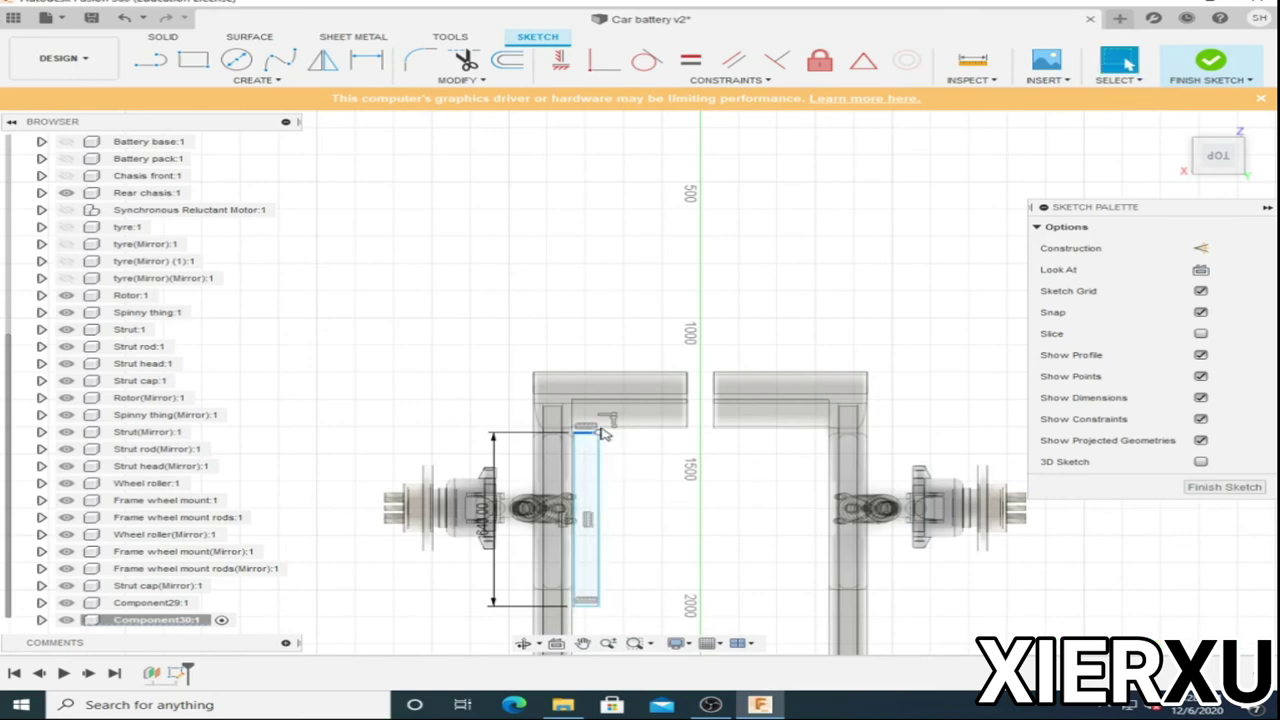
Split a 50 mm square off the rectangle's end and begin extruding the square profiles.
key(l)
scroll(565, 440, up, 3)
click(572, 372)
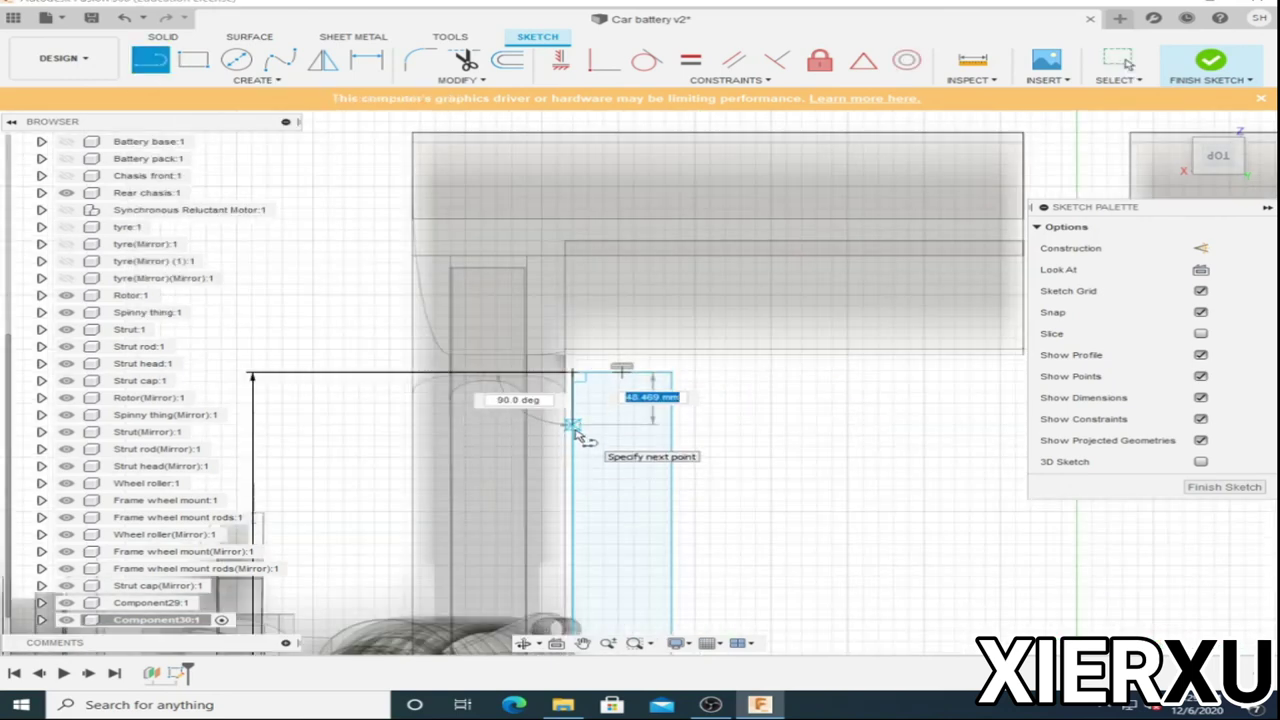
scroll(675, 430, down, 4)
scroll(580, 555, up, 4)
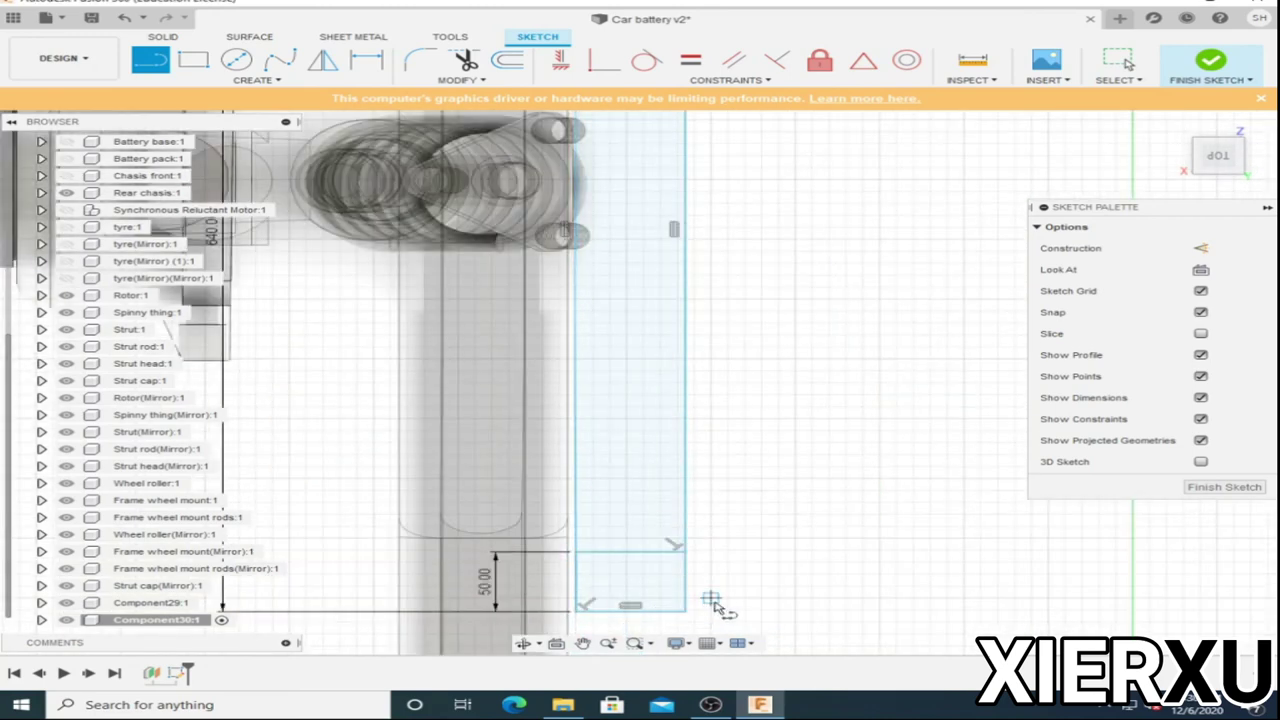
key(Escape)
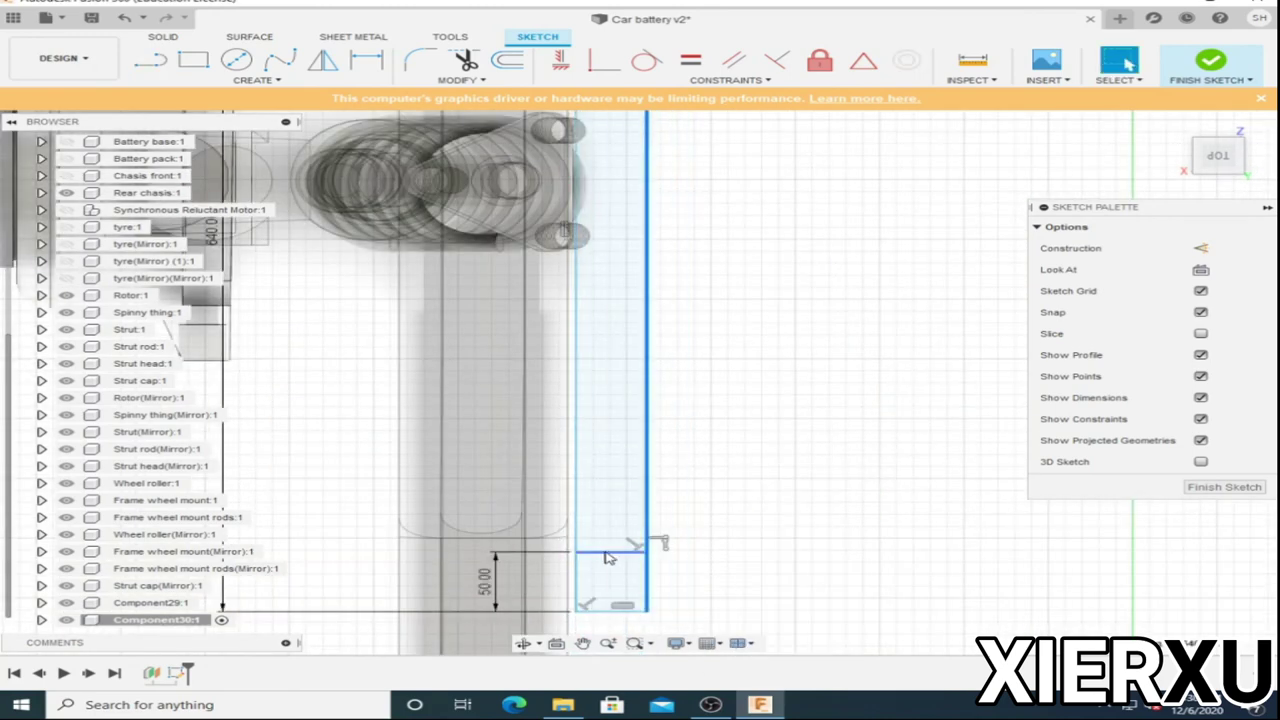
scroll(708, 507, down, 2)
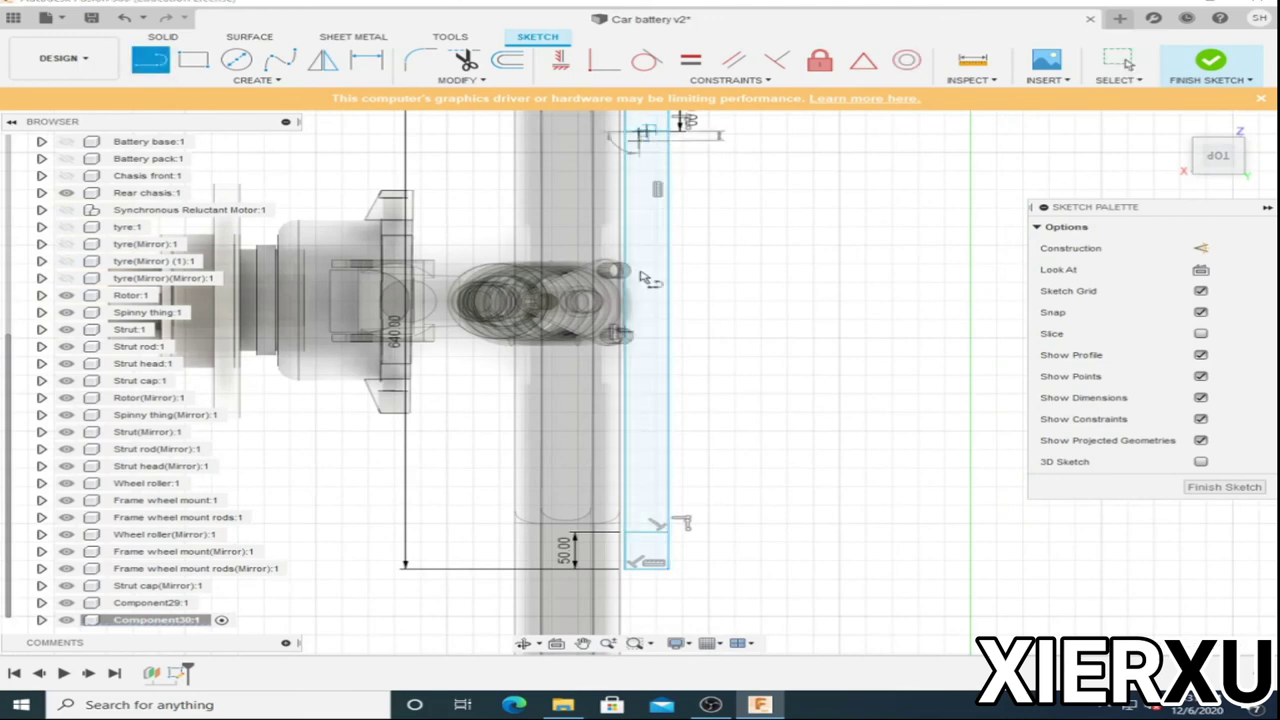
click(648, 555)
key(e)
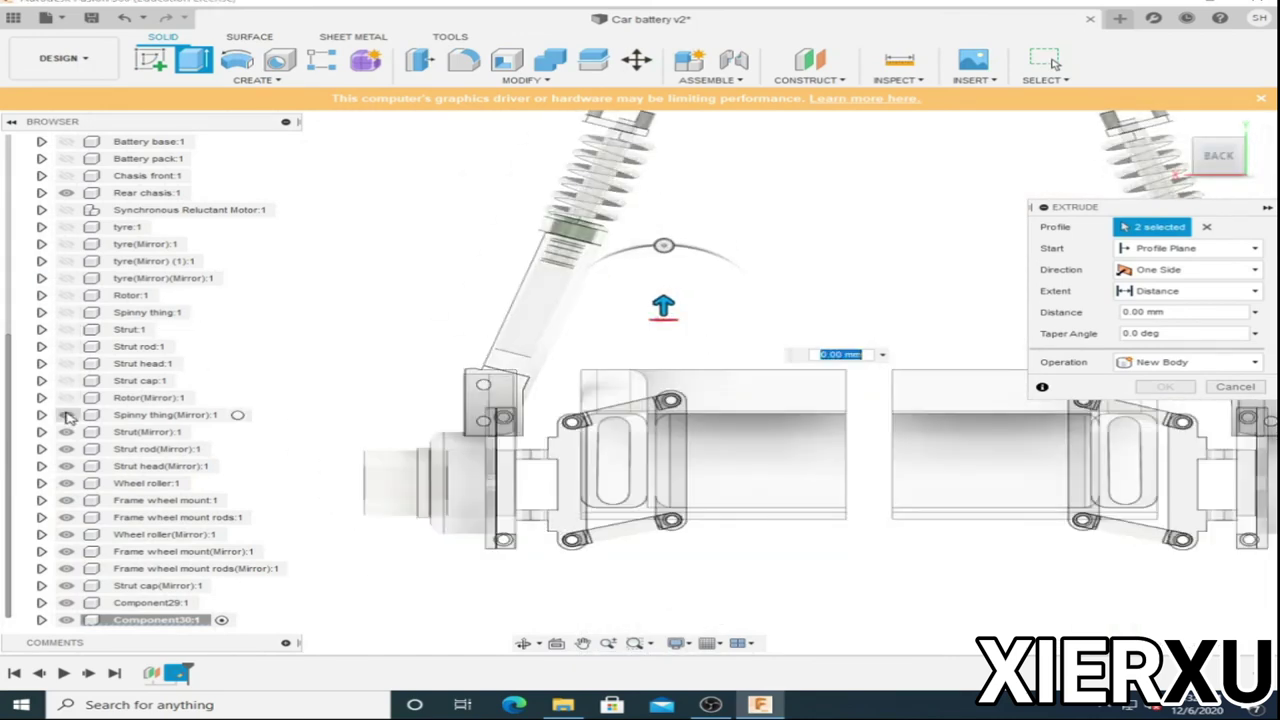
Abandon the two-way extrusion and shorten the rectangle's 640 mm length to 500 mm.
mouse_move(664, 305)
mouse_down()
mouse_move(663, 525)
mouse_move(664, 380)
mouse_up()
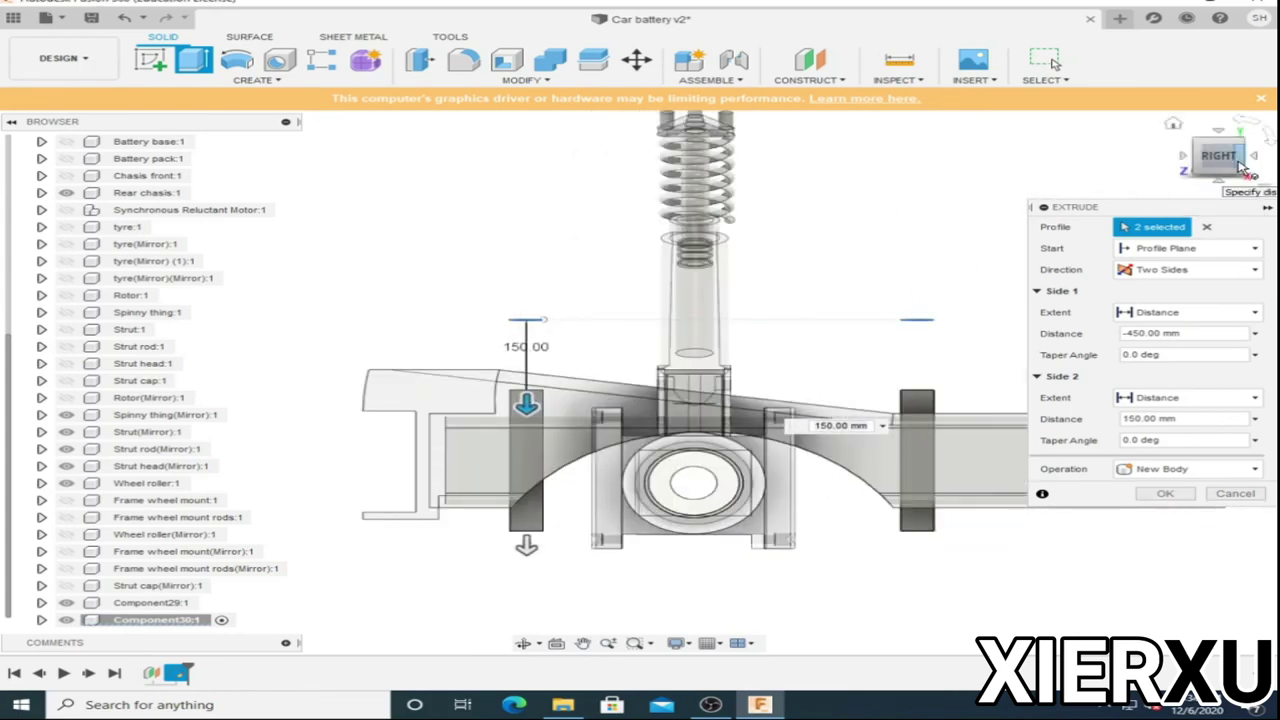
click(1242, 165)
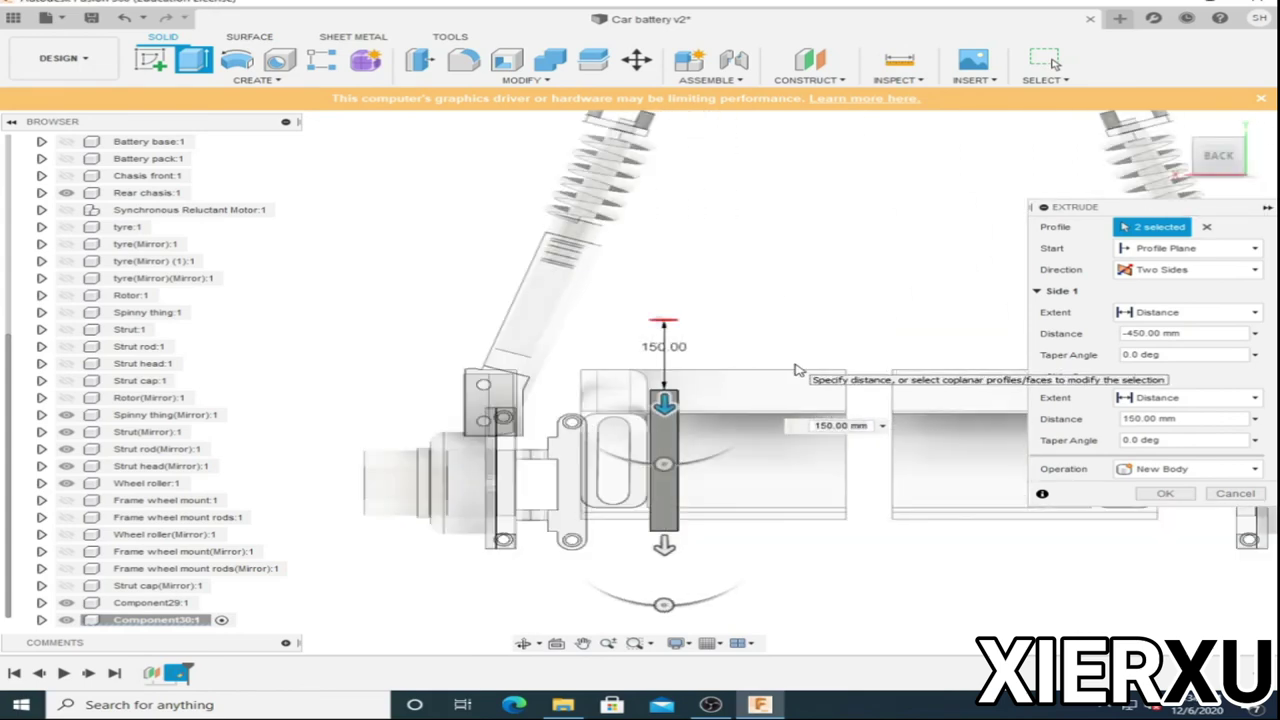
key(Escape)
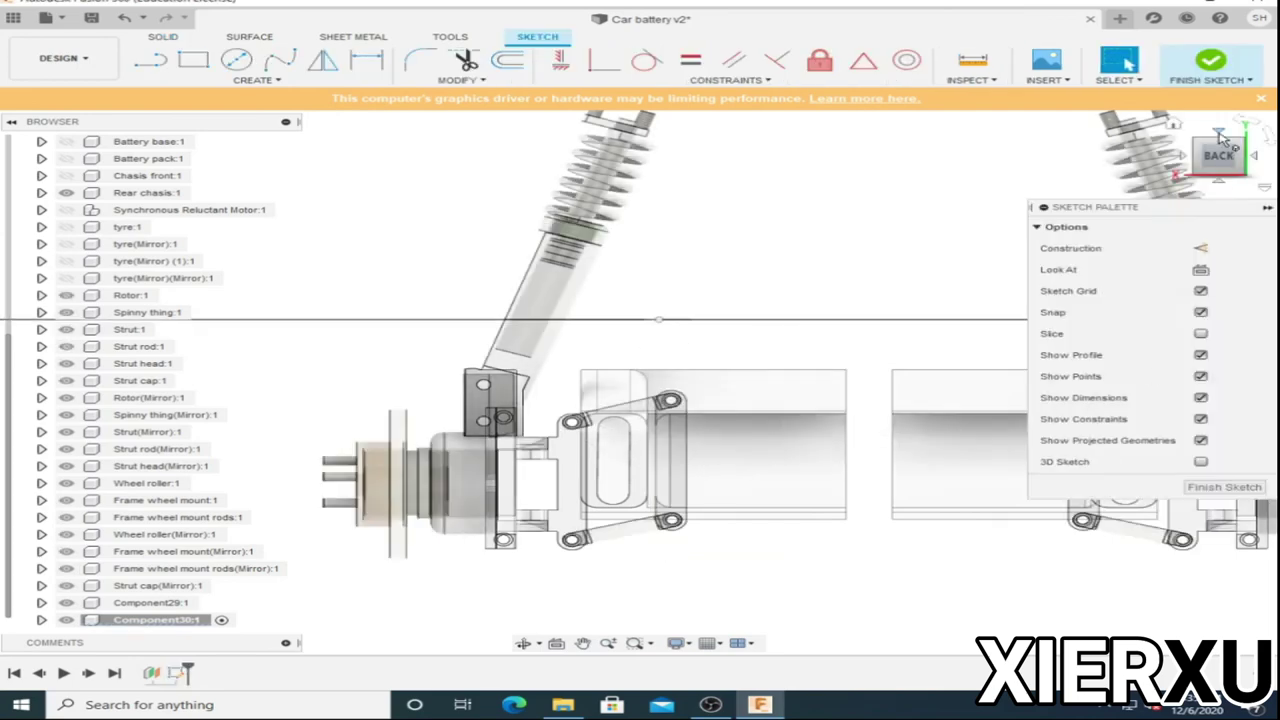
double_click(447, 487)
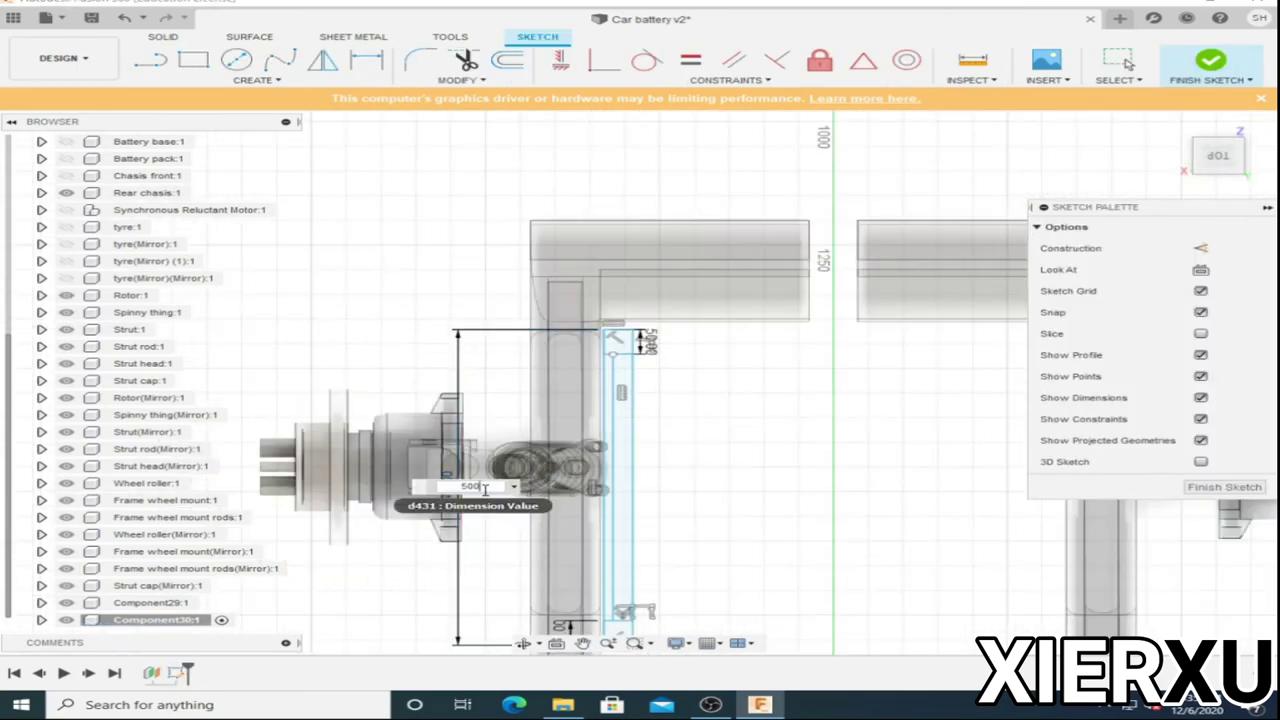
key(Return)
scroll(610, 436, down, 3)
scroll(646, 503, up, 4)
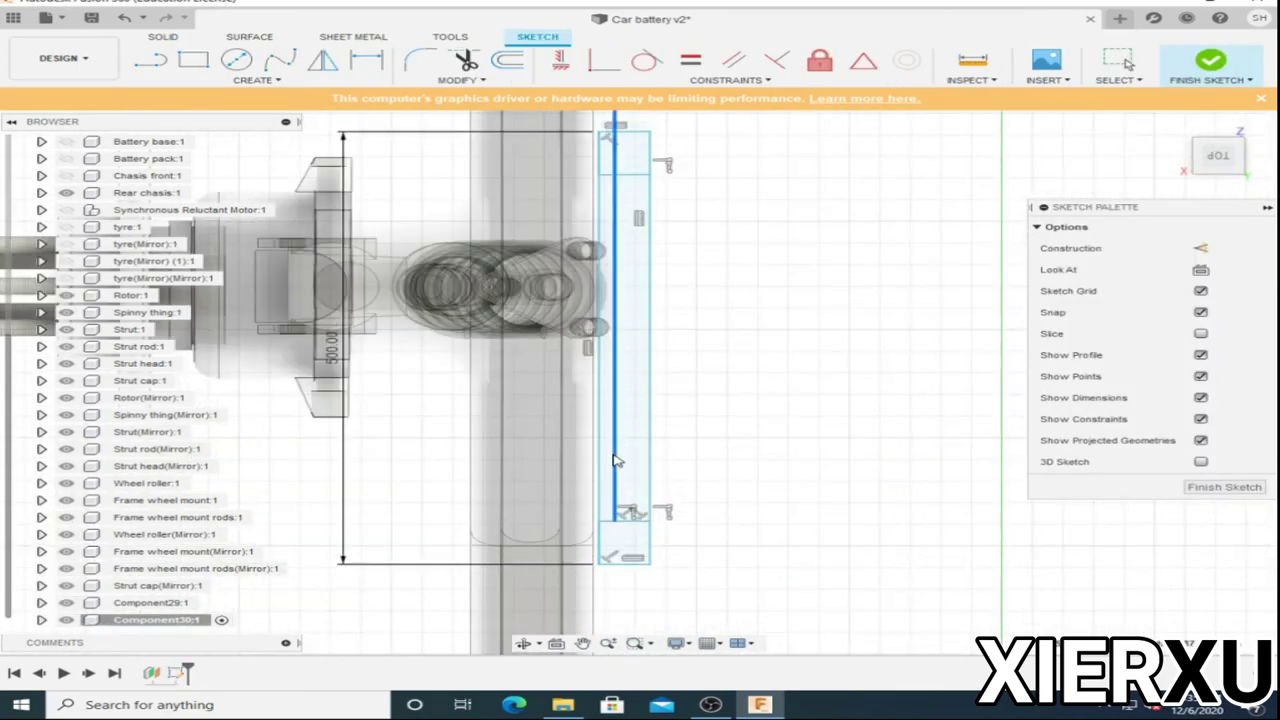
Split a square off the top end too and extrude both end squares -450 mm.
key(l)
click(625, 207)
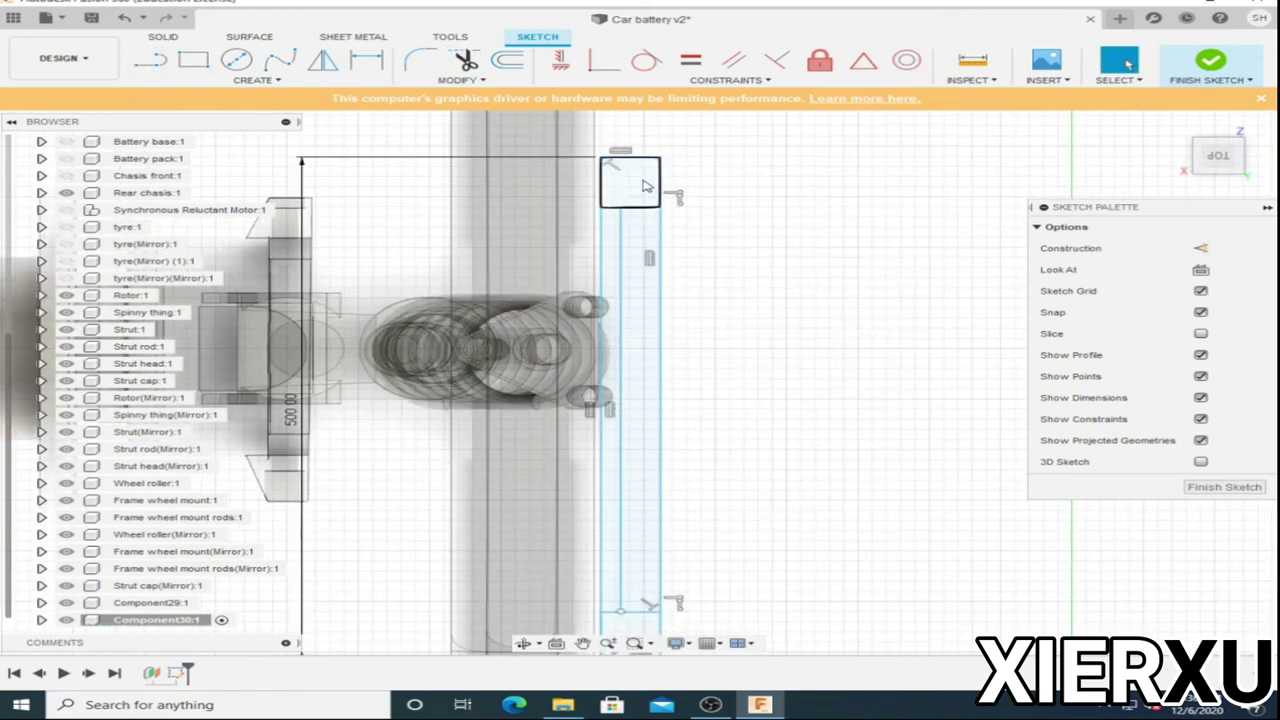
key(e)
key(Escape)
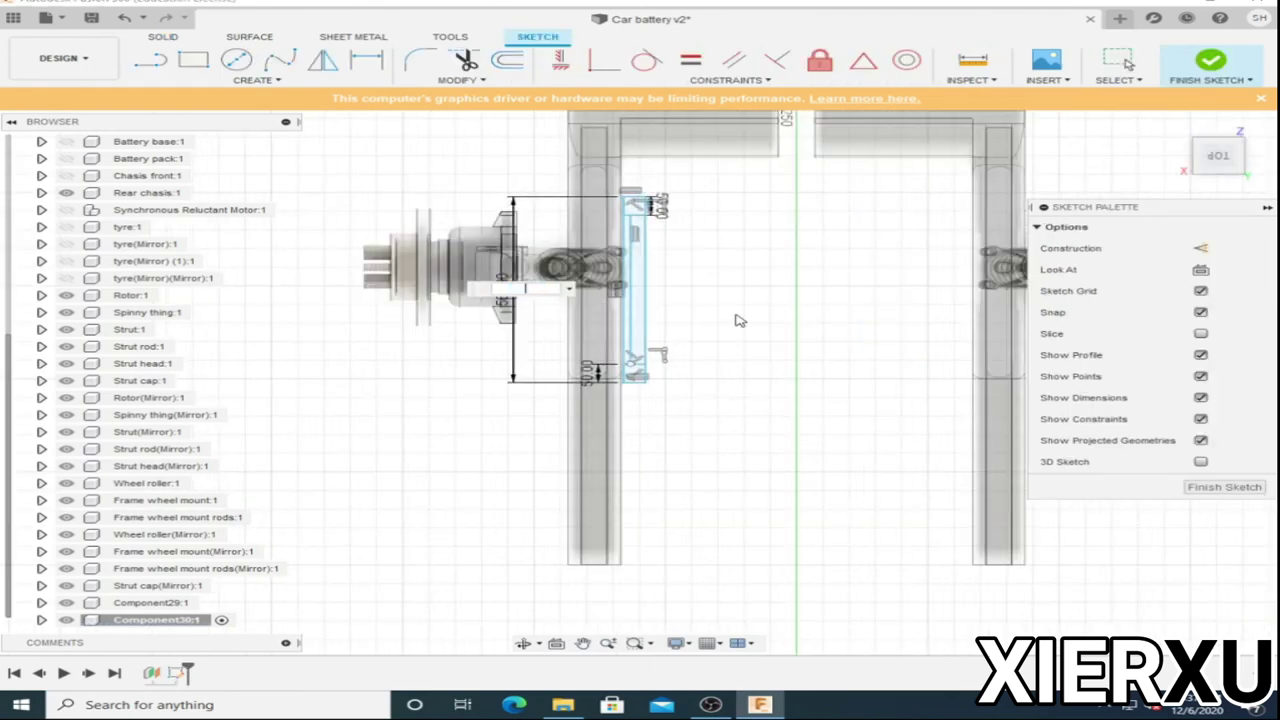
scroll(632, 190, up, 3)
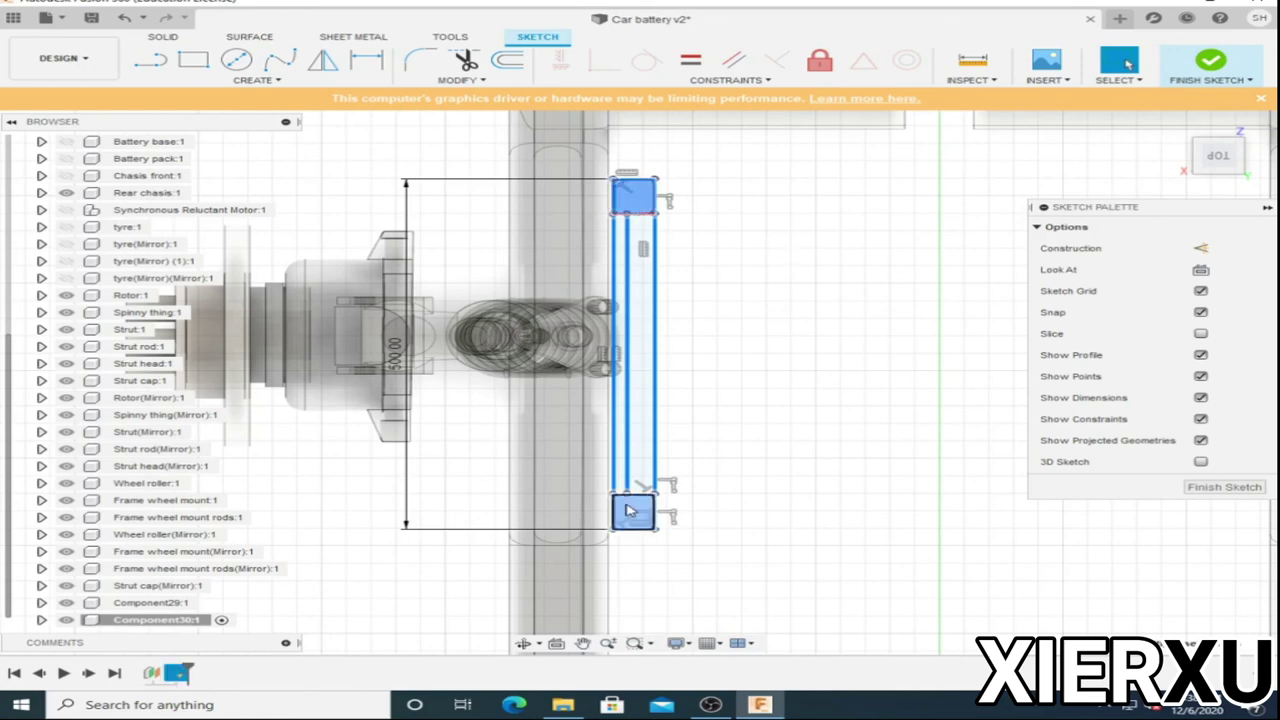
right_click(628, 511)
click(704, 482)
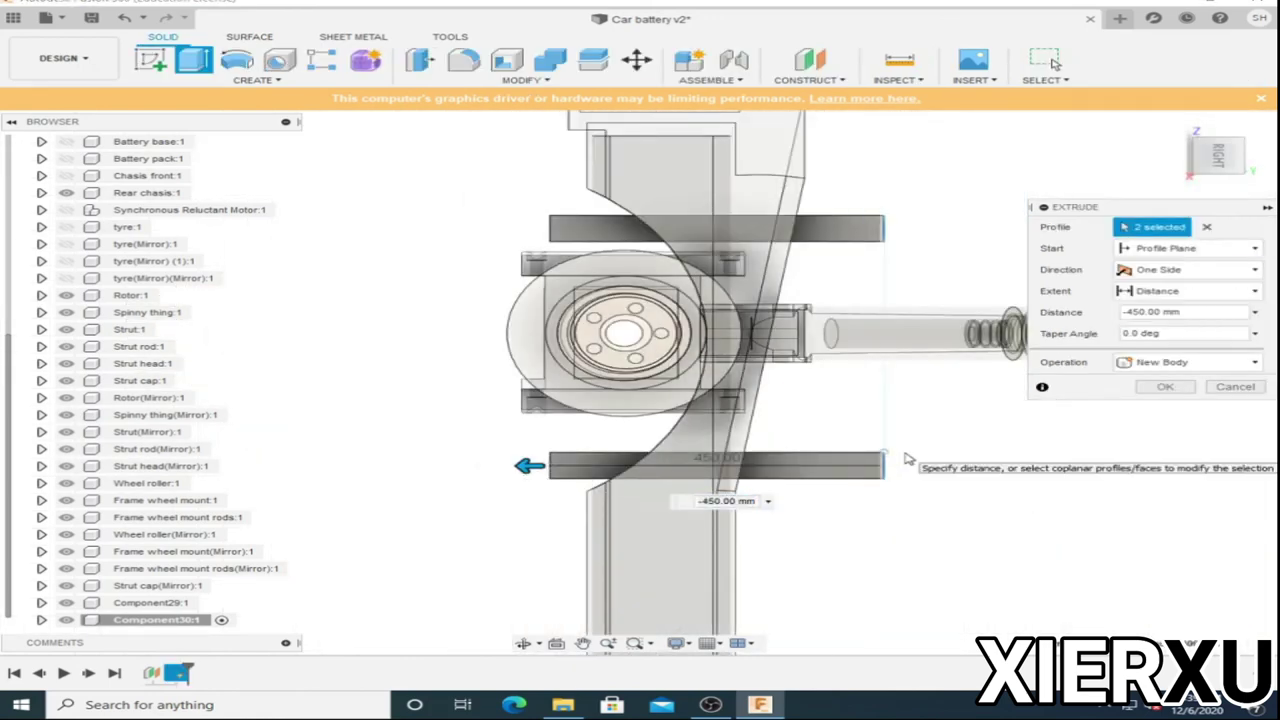
Finish the end-square extrusion as two-sided, with a 100 mm second side.
click(1190, 269)
click(1150, 300)
drag(884, 465, 778, 475)
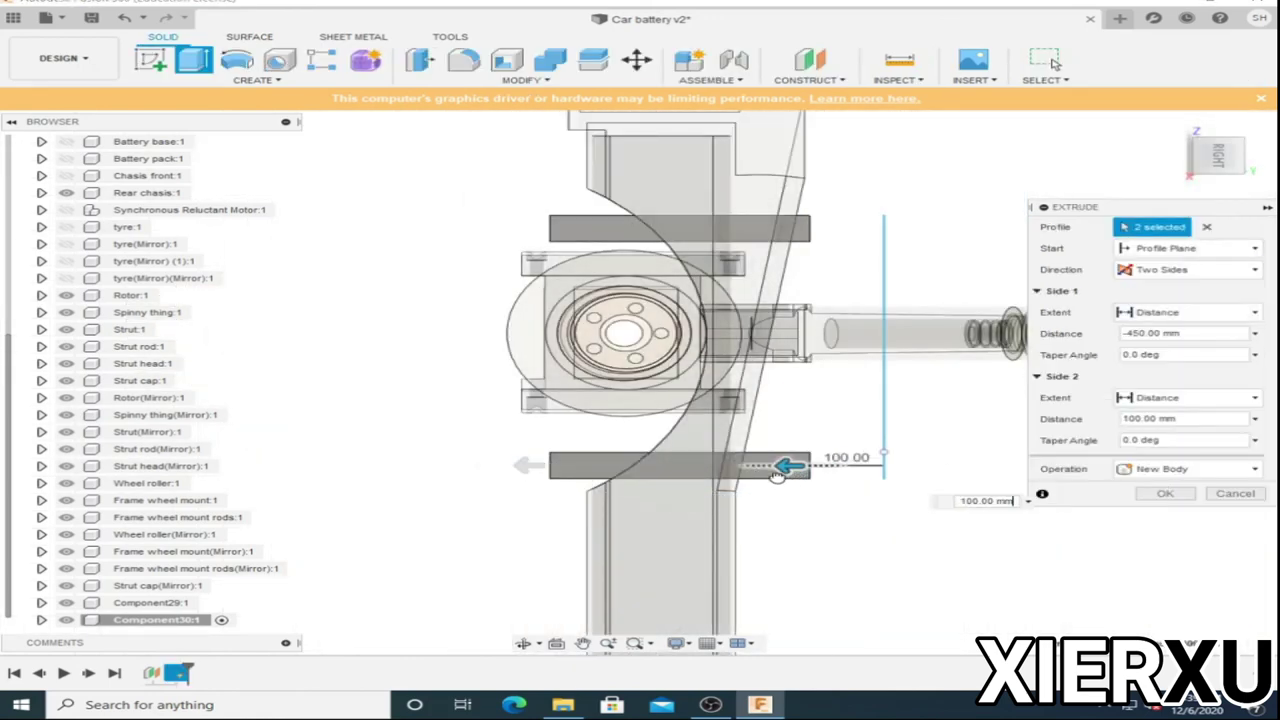
shift+middle_drag(765, 475, 752, 249)
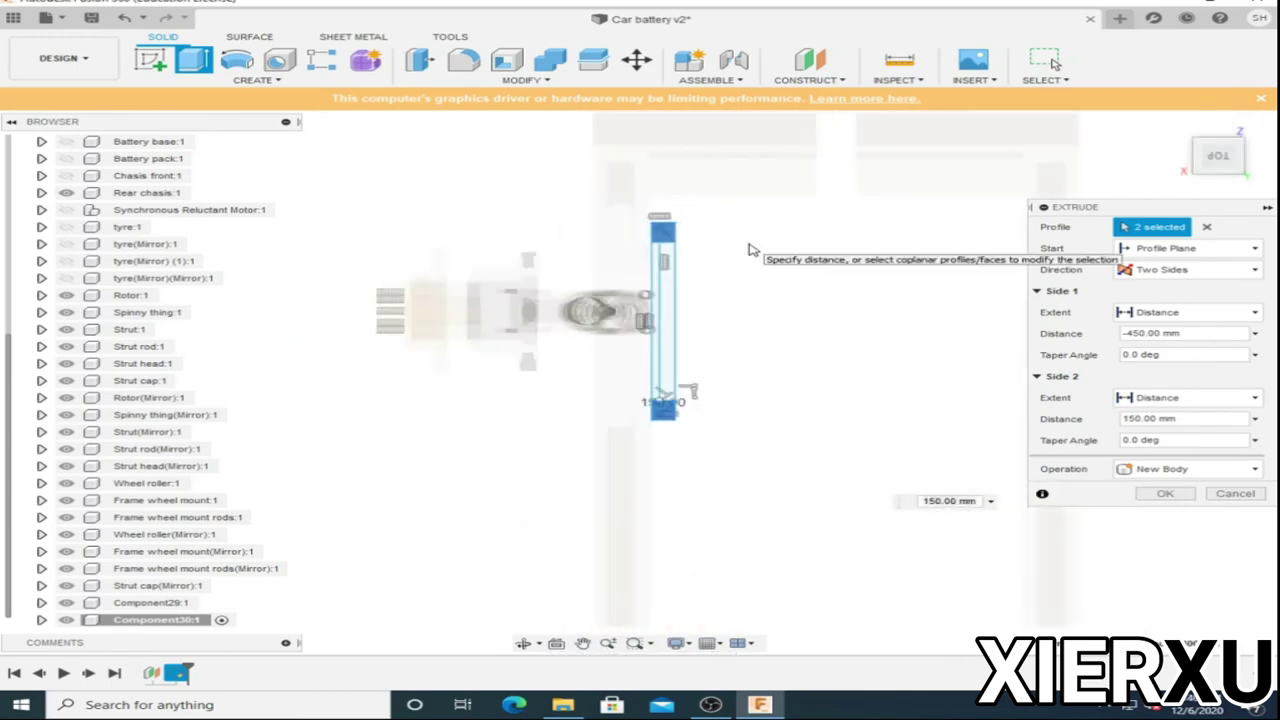
scroll(592, 188, down, 1)
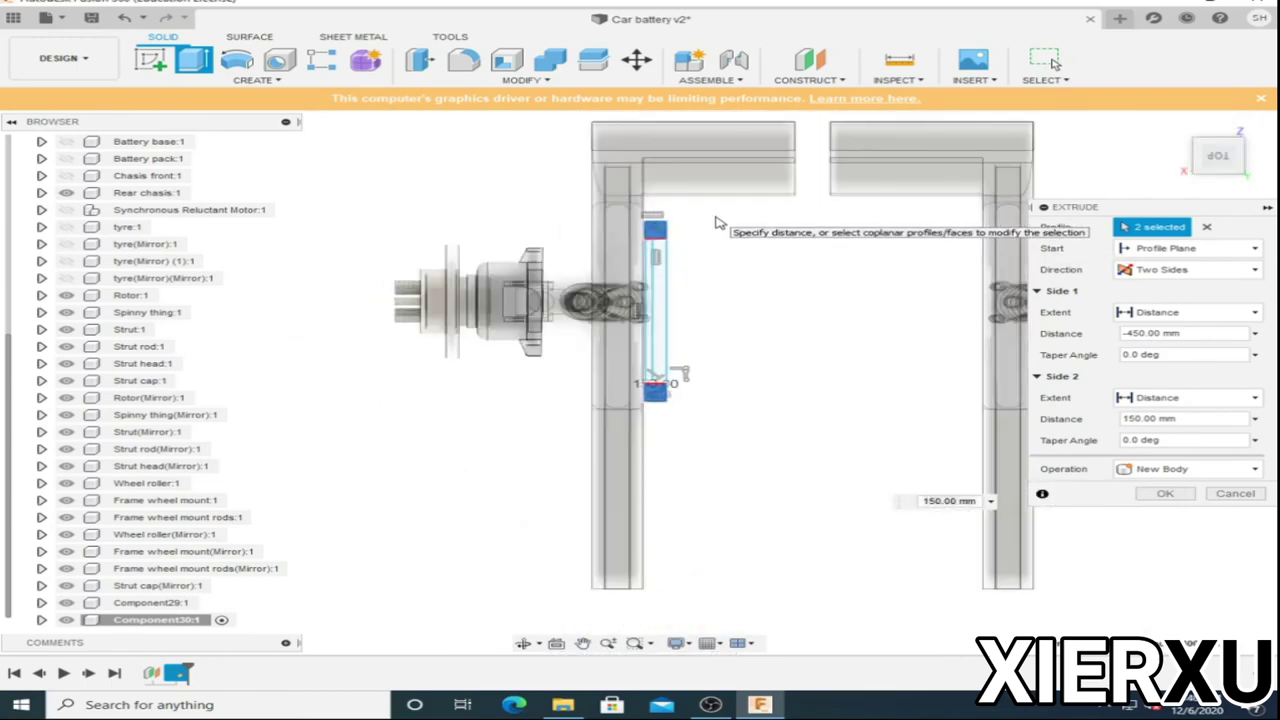
click(1178, 496)
Name the component 'Rear wheel mount' and move its 19 sketch objects 150 mm sideways.
click(41, 602)
text(Rear wheel mount)
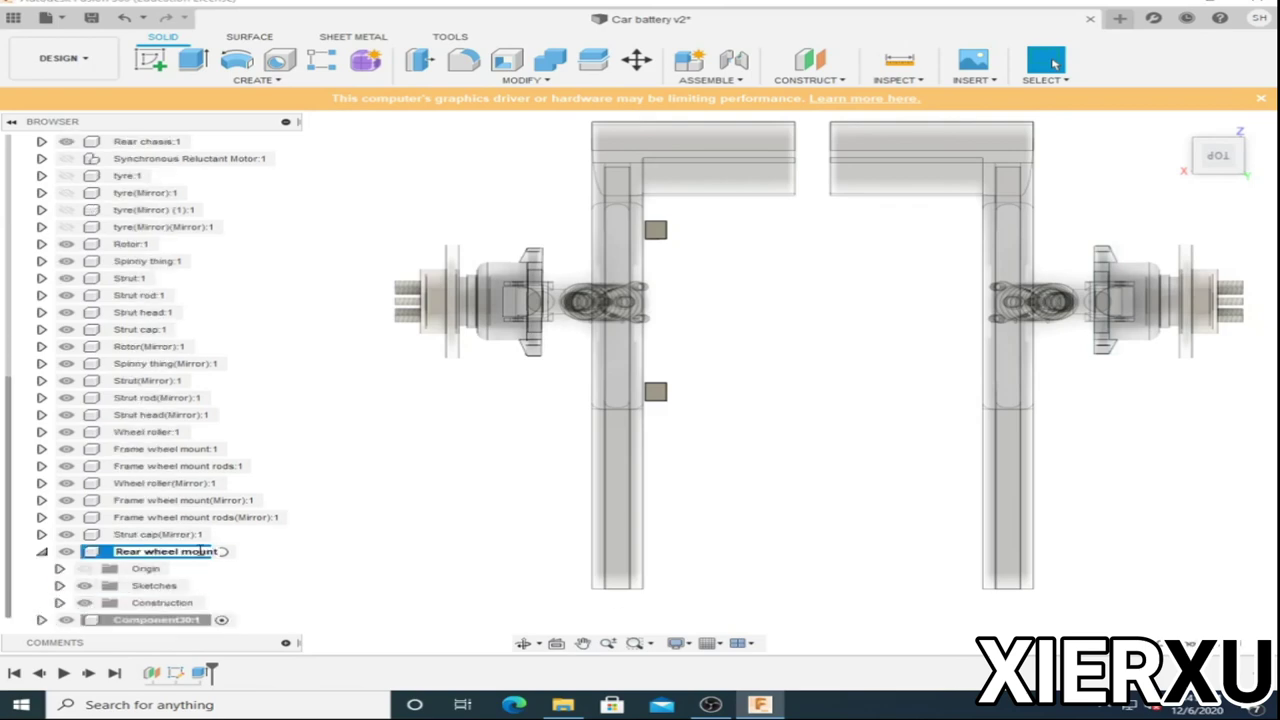
key(Return)
click(41, 619)
right_click(654, 383)
click(563, 409)
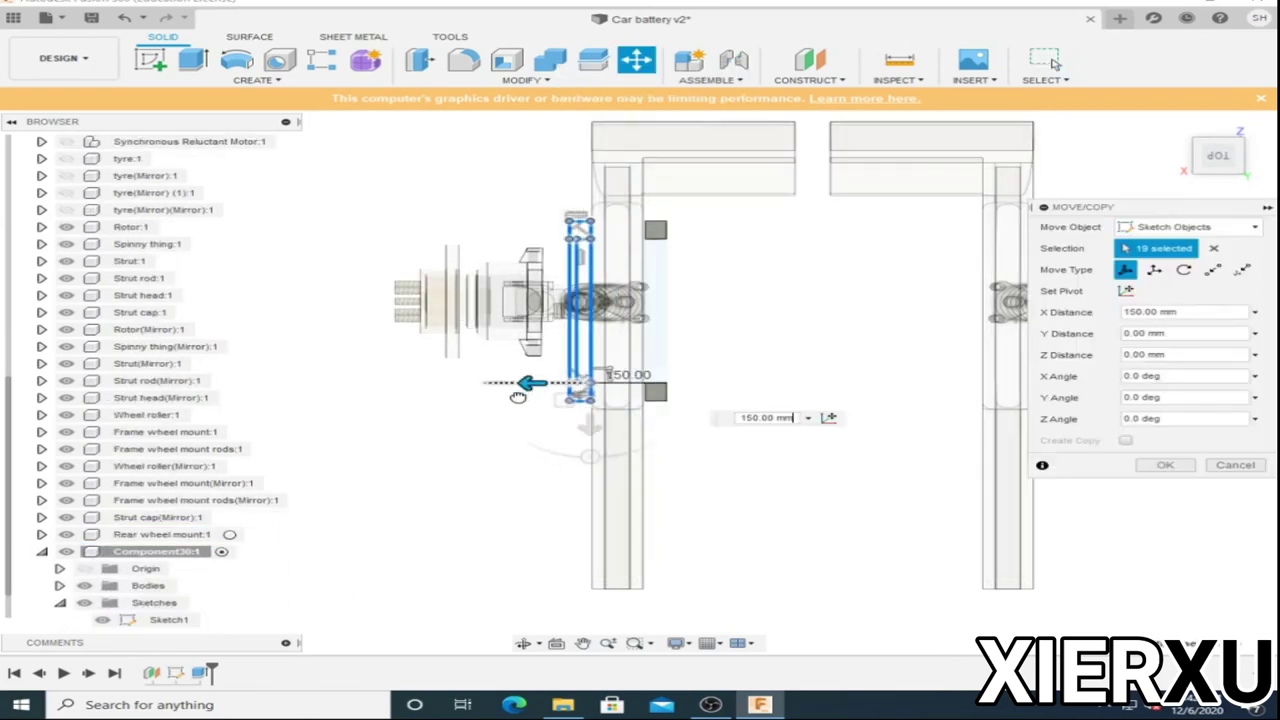
click(1217, 155)
click(1163, 466)
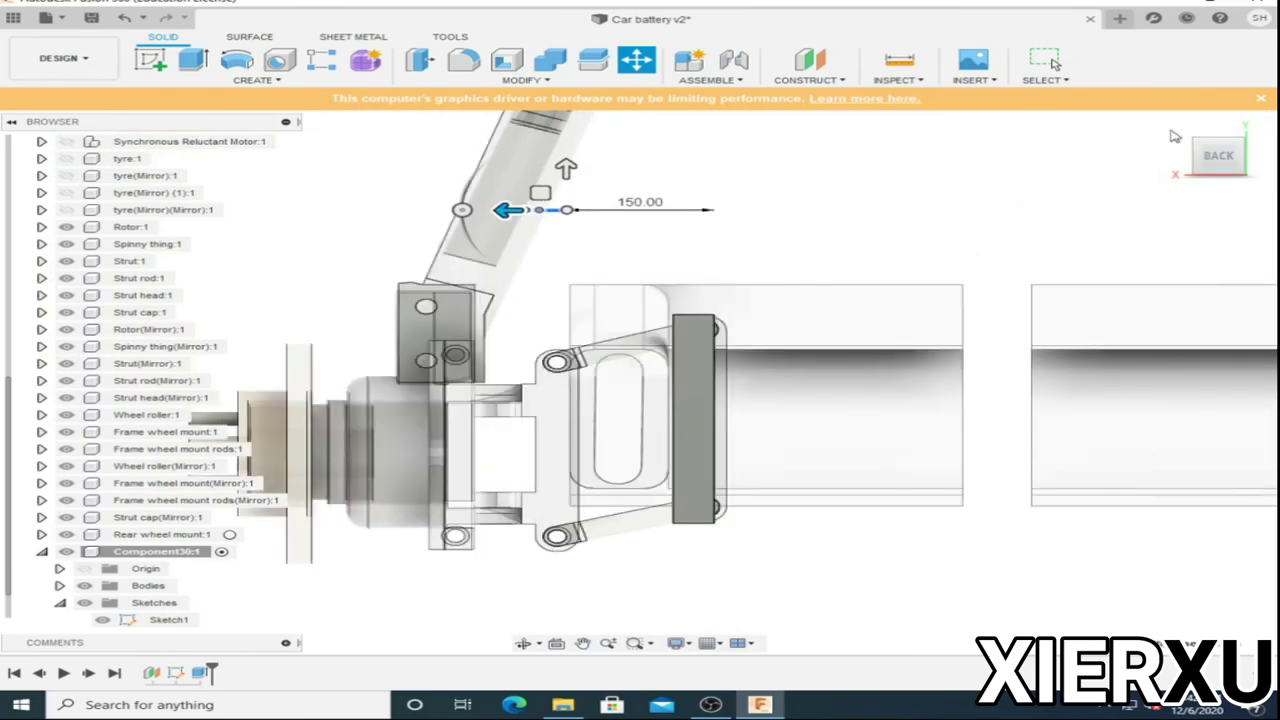
click(1218, 132)
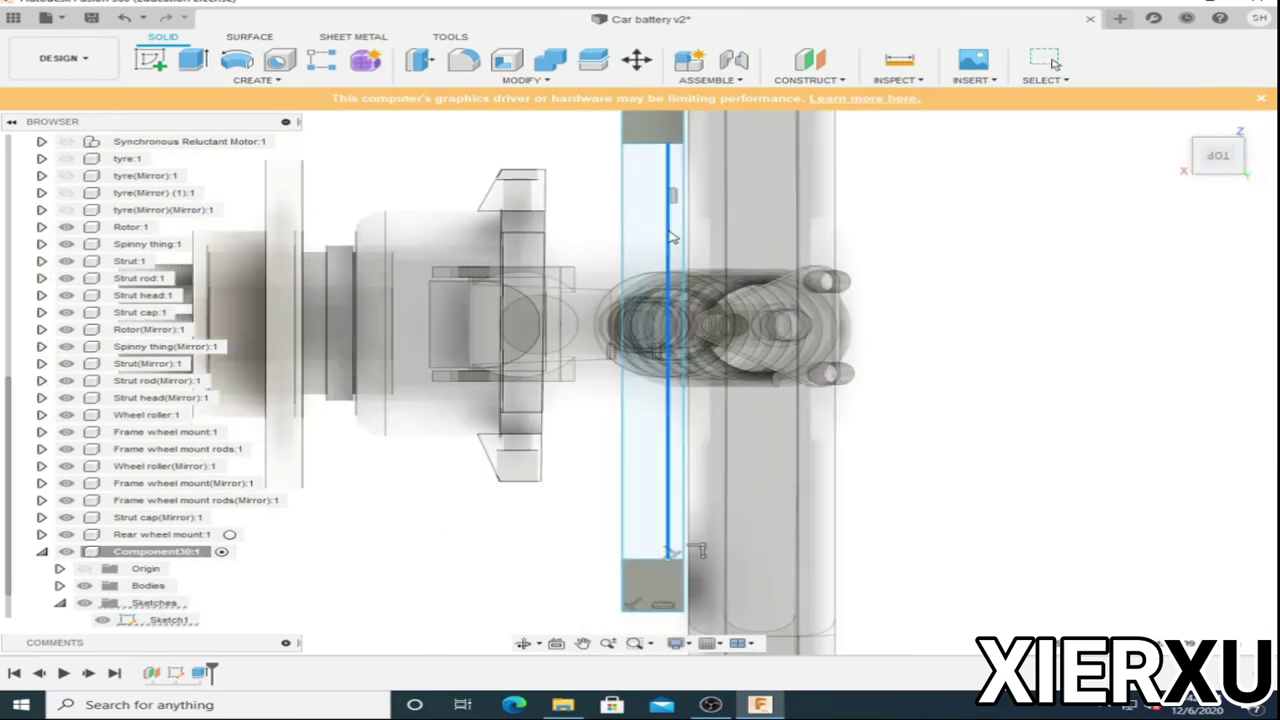
Extrude the sketch profile two-sided to -325 mm, joined to the mount body.
key(e)
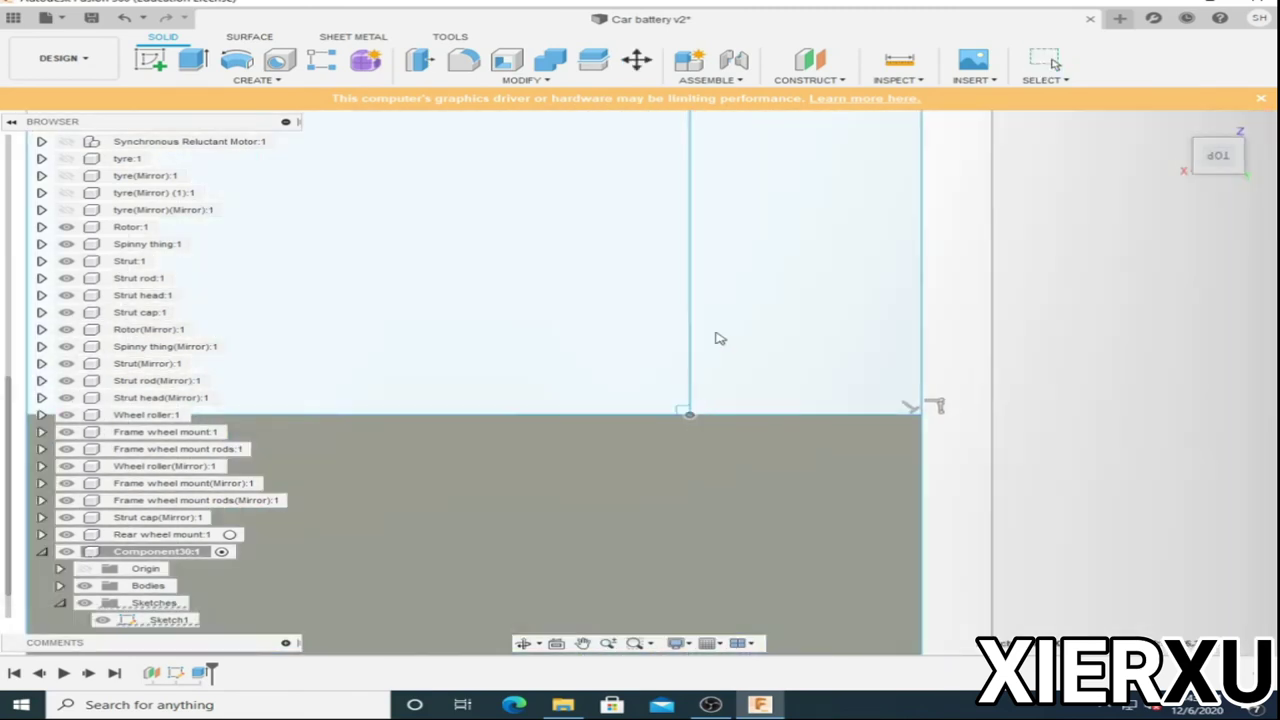
click(1218, 170)
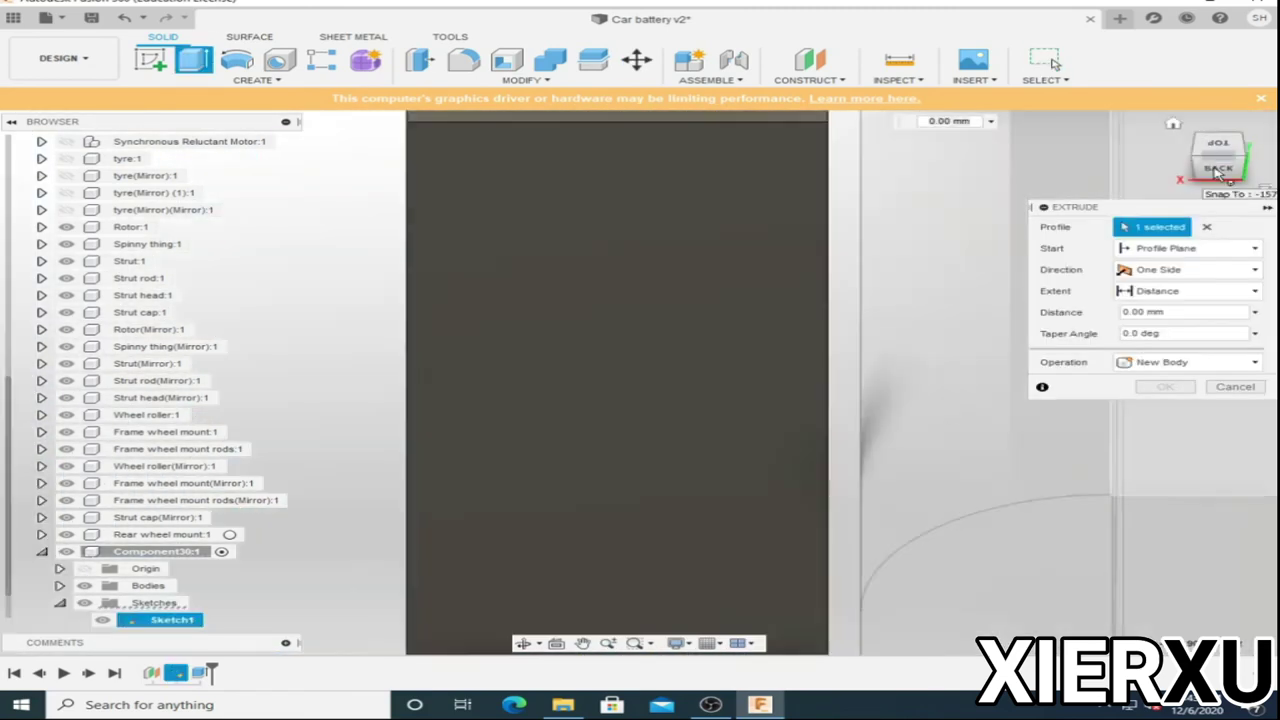
click(1218, 172)
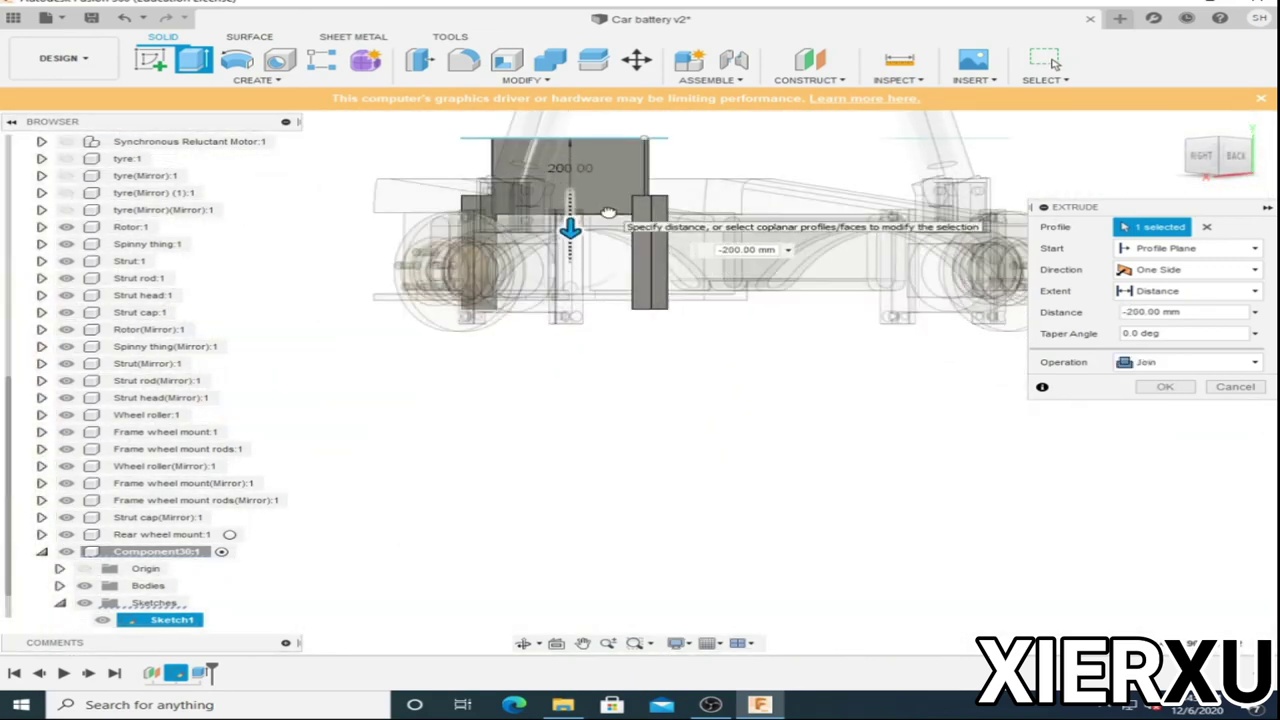
scroll(573, 232, up, 3)
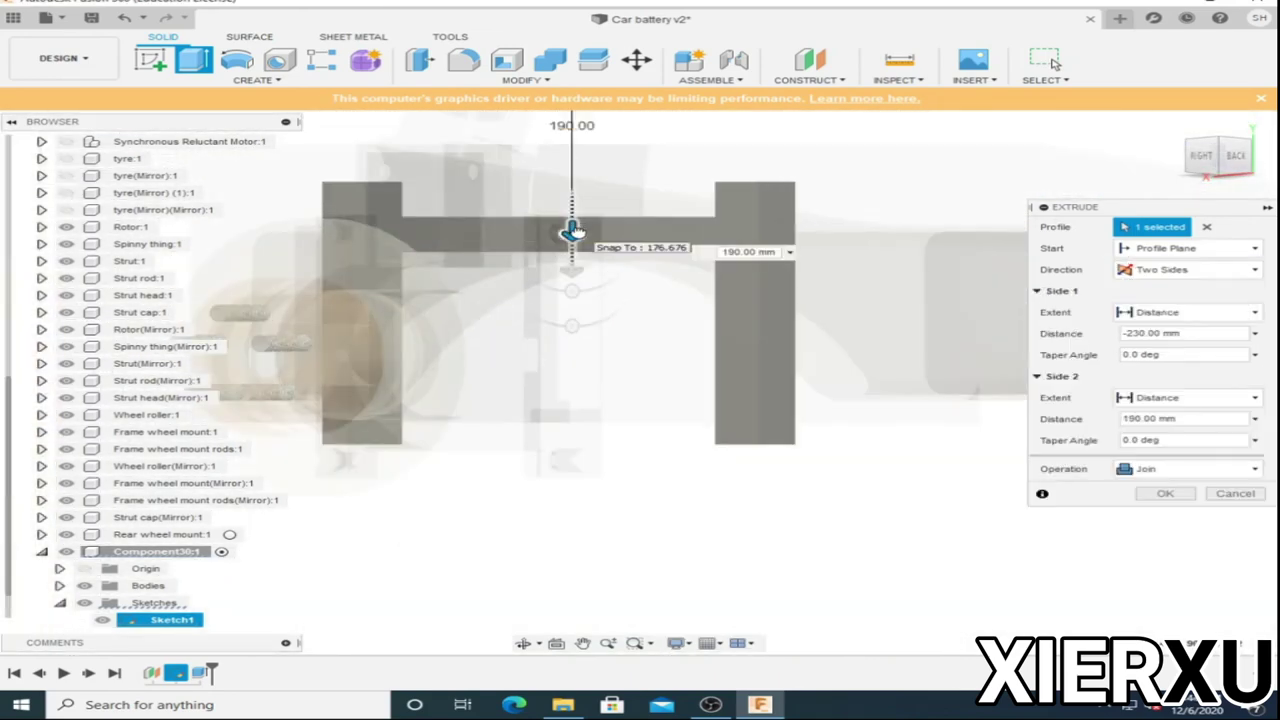
drag(573, 232, 573, 242)
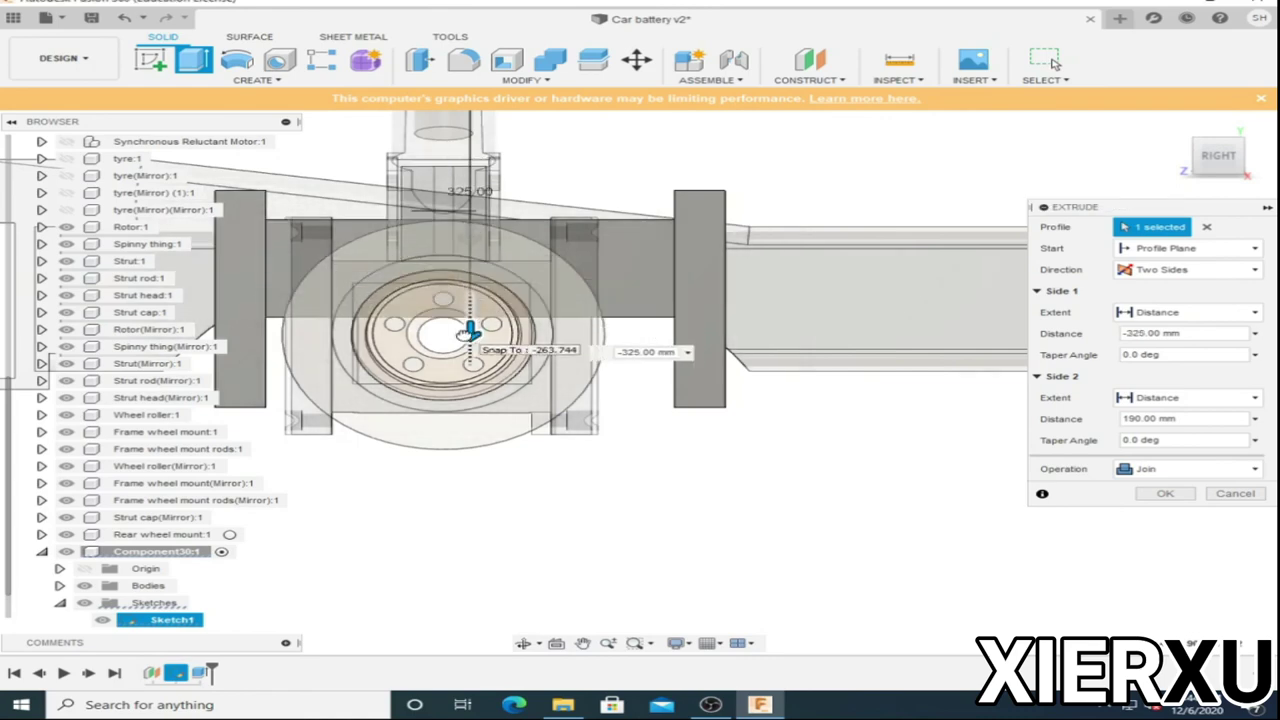
drag(457, 334, 471, 243)
key(Return)
Sketch an arc on the crossbar face and extrude the arched profile.
click(646, 275)
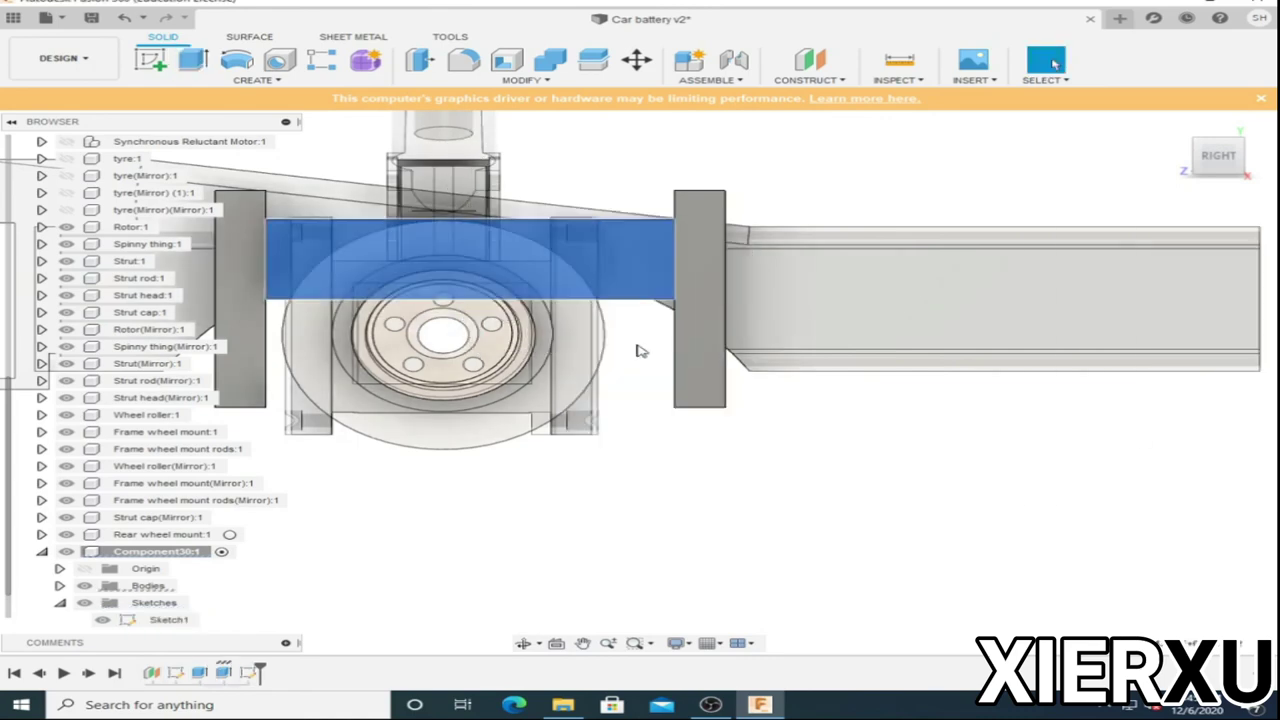
click(257, 80)
click(370, 152)
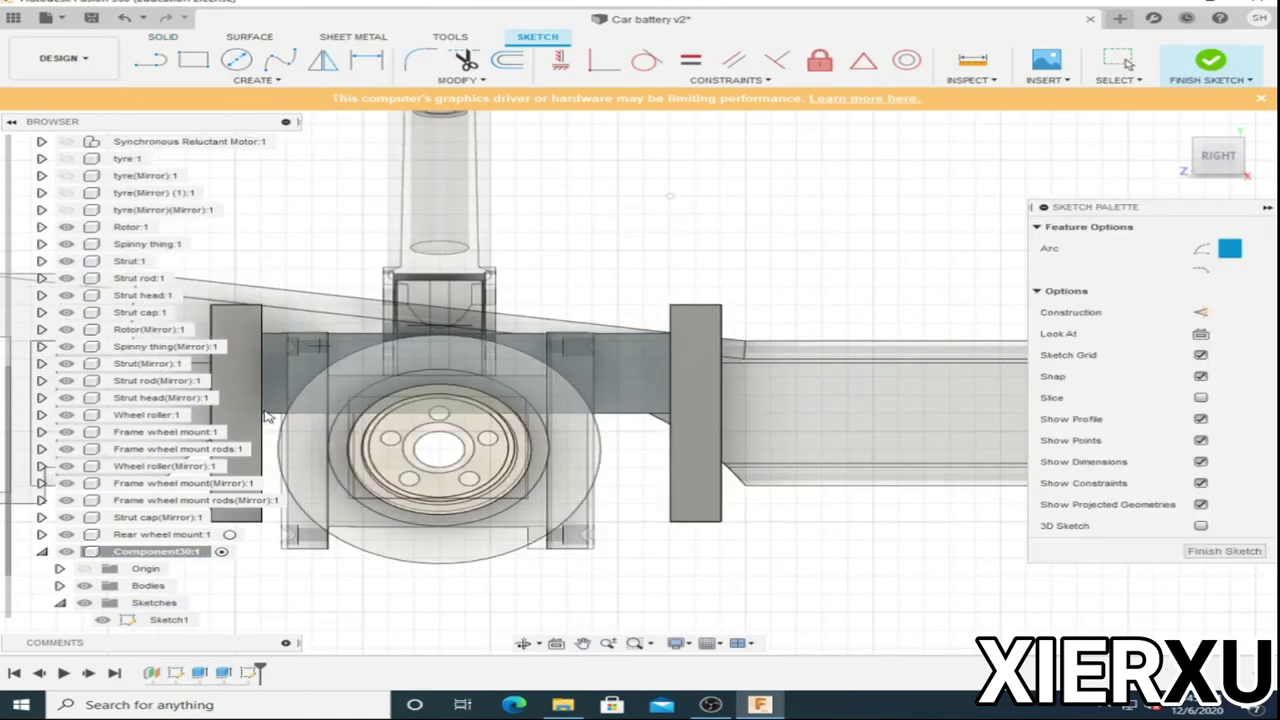
click(846, 369)
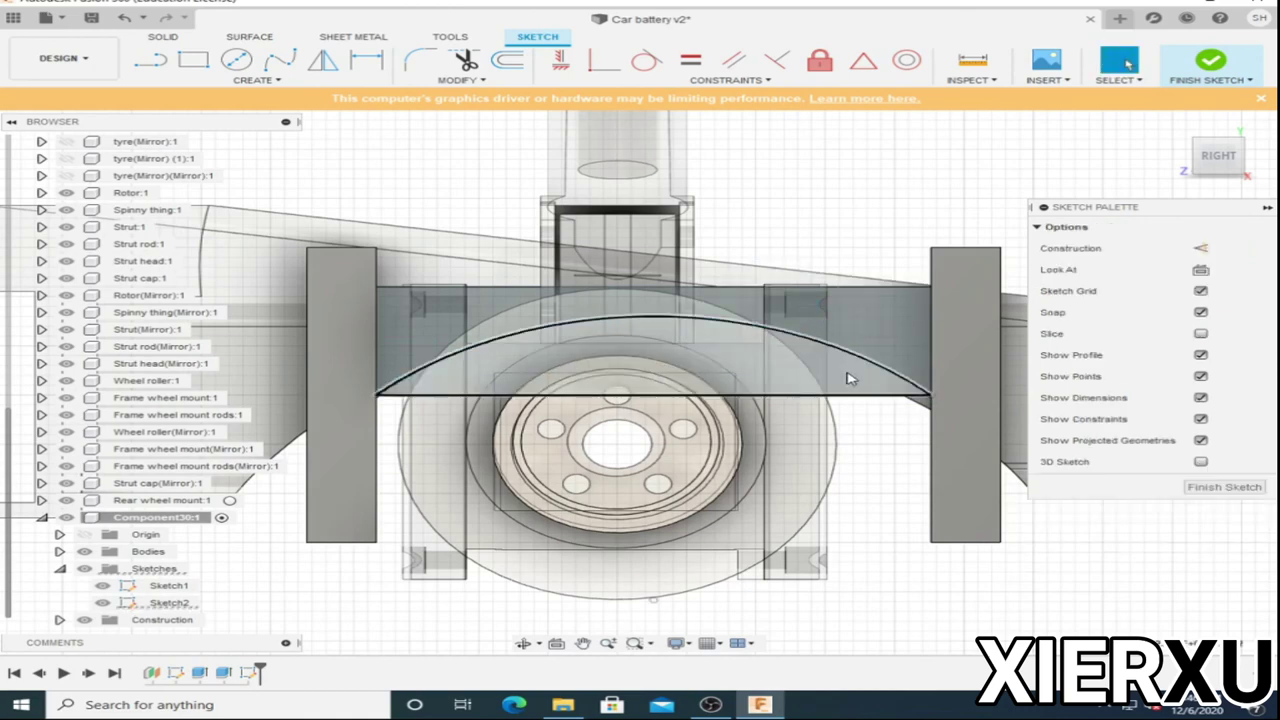
key(e)
drag(651, 363, 646, 408)
key(Return)
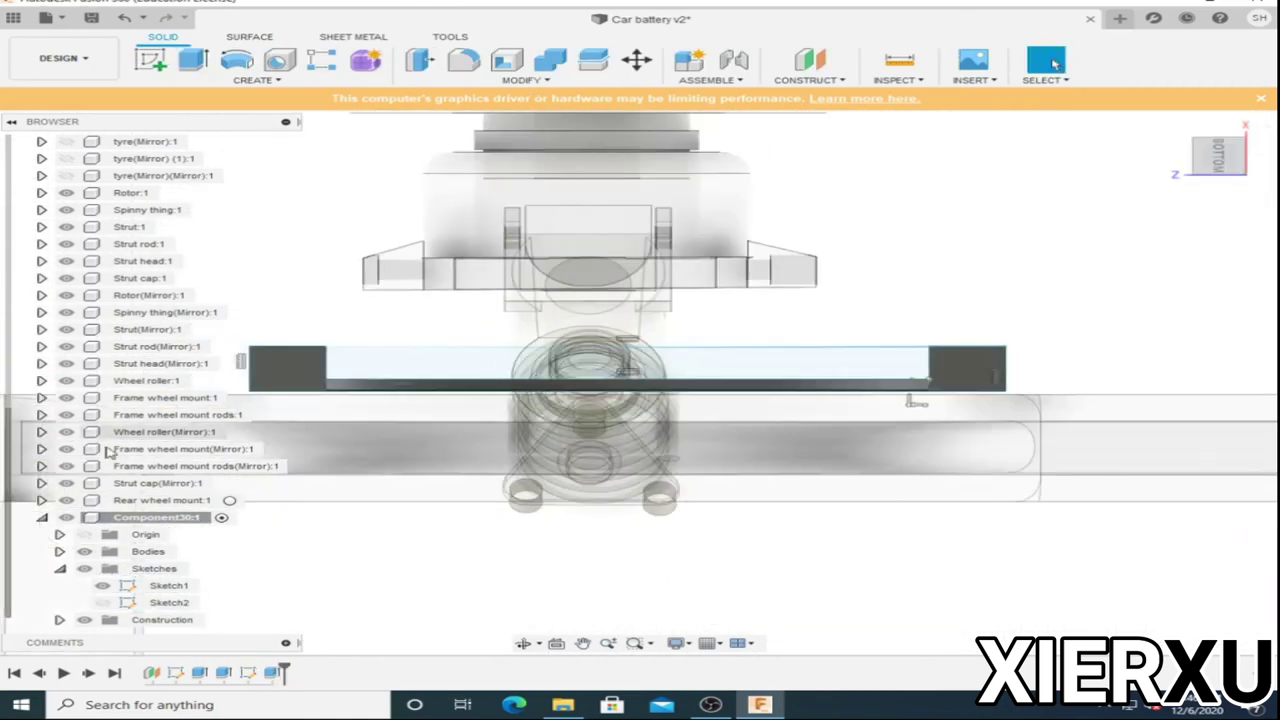
Rename Component30 to 'Frame rear wheel mount'.
double_click(210, 519)
text(eel mount)
key(Return)
Sketch two concentric circles, the inner one 19 mm, on the end-post face.
shift+middle_drag(600, 400, 615, 274)
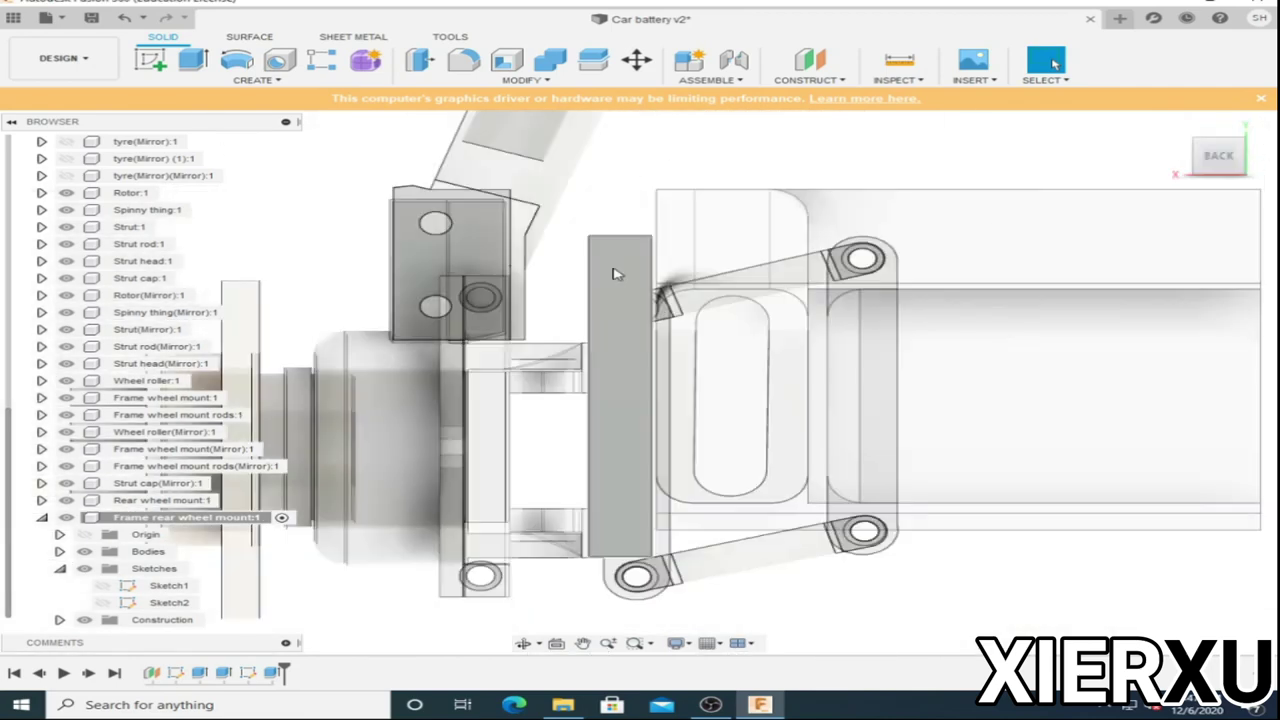
click(617, 274)
key(c)
click(668, 309)
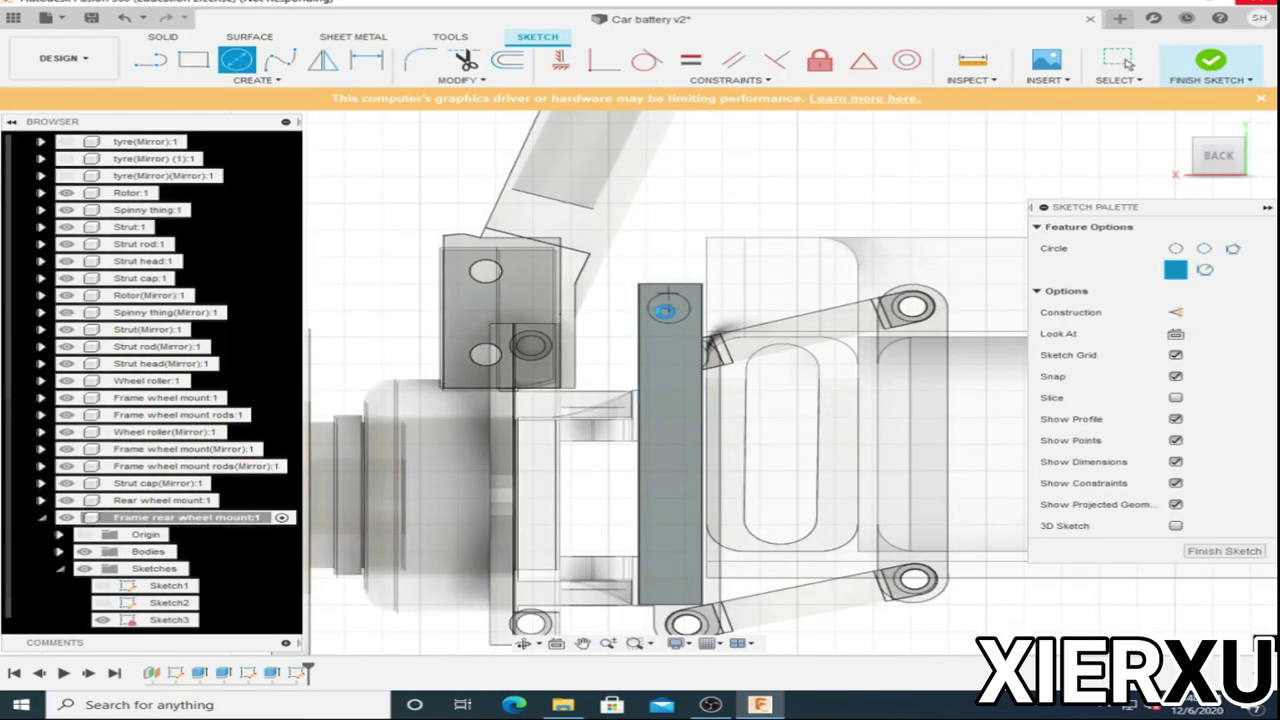
key(Return)
Move the circles -255 mm down toward the bar's bottom end.
right_click(668, 320)
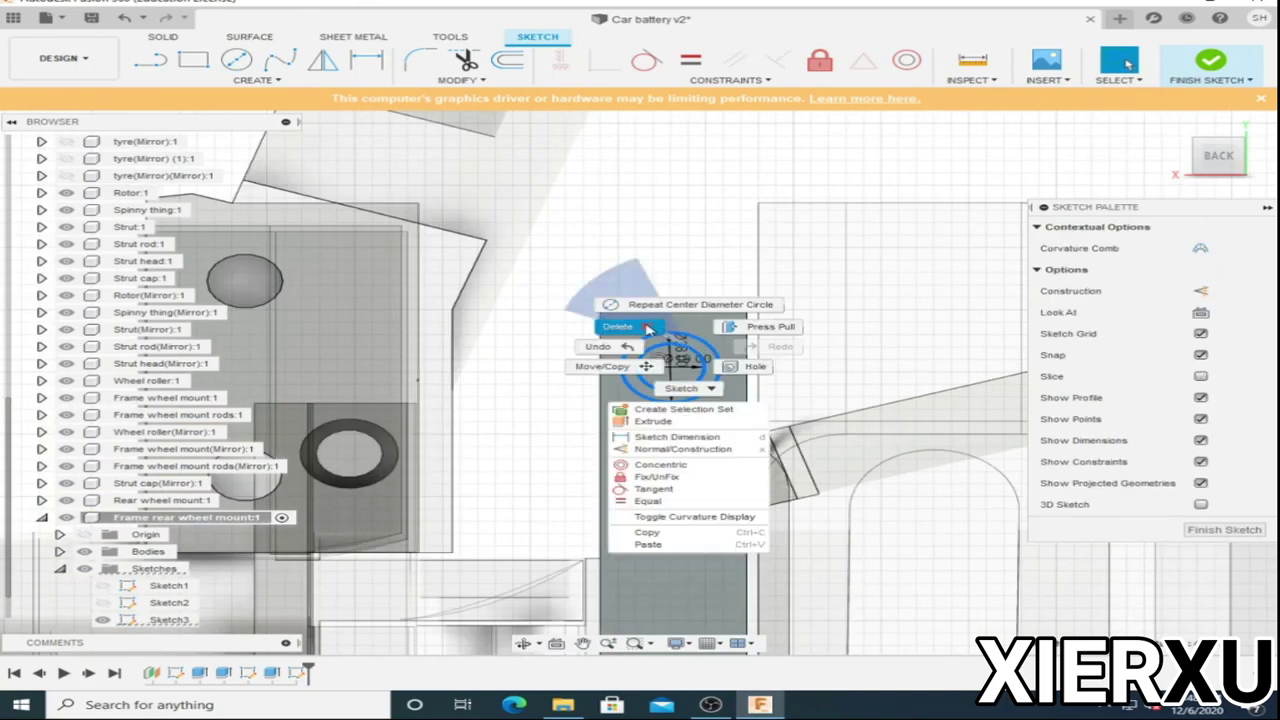
click(594, 531)
drag(660, 260, 668, 468)
scroll(655, 480, up, 2)
Confirm the circles' new position and cut the holes -30 mm deep.
scroll(651, 486, up, 3)
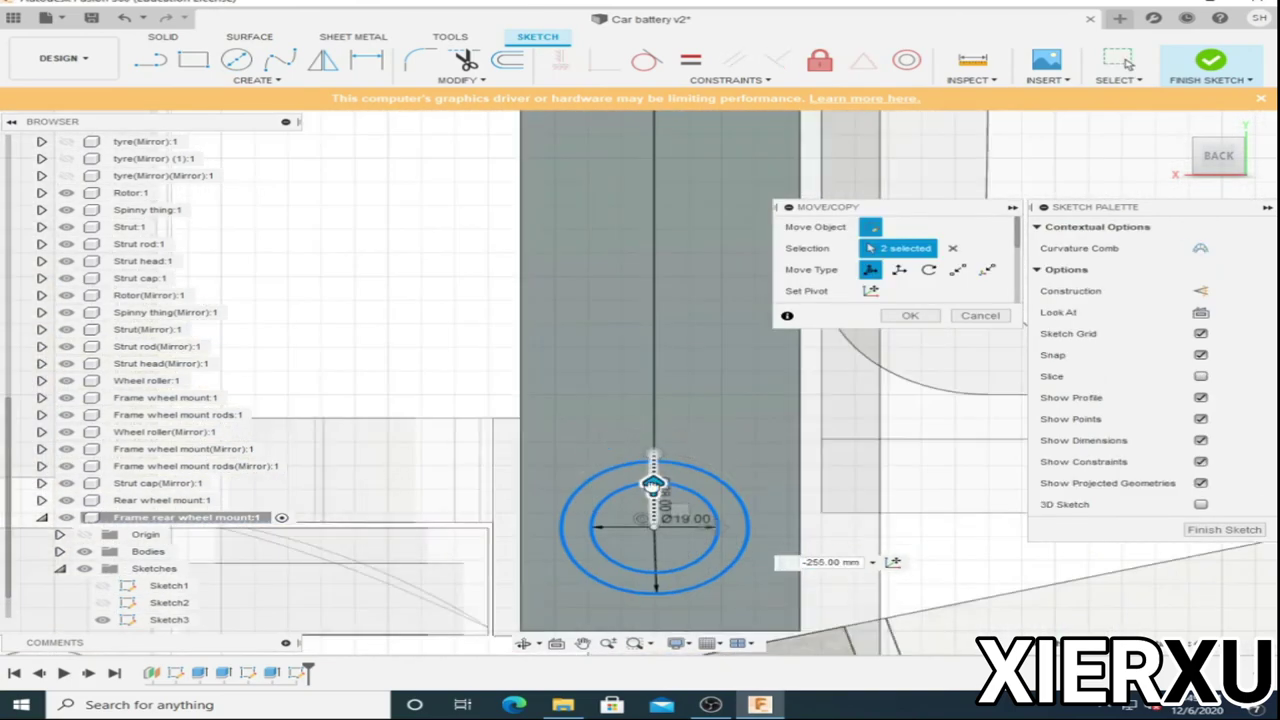
scroll(640, 460, down, 5)
key(Return)
scroll(640, 300, up, 3)
scroll(640, 300, up, 3)
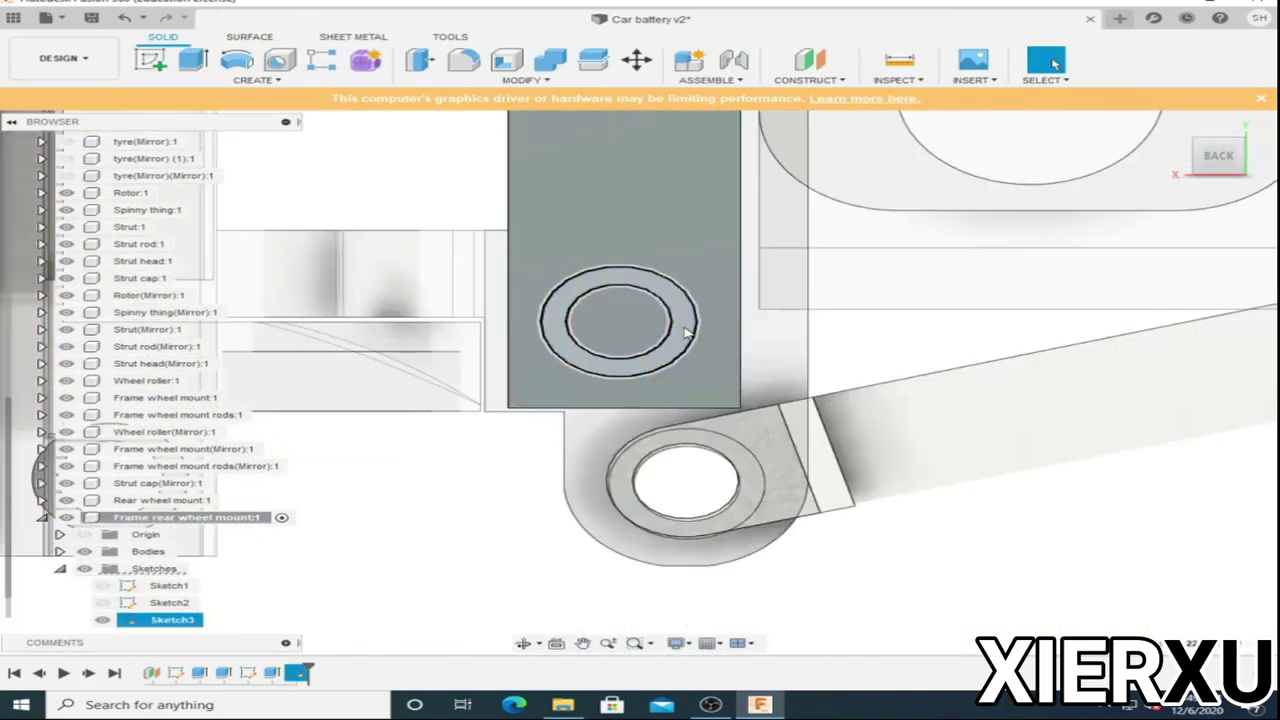
text(e-30)
key(Return)
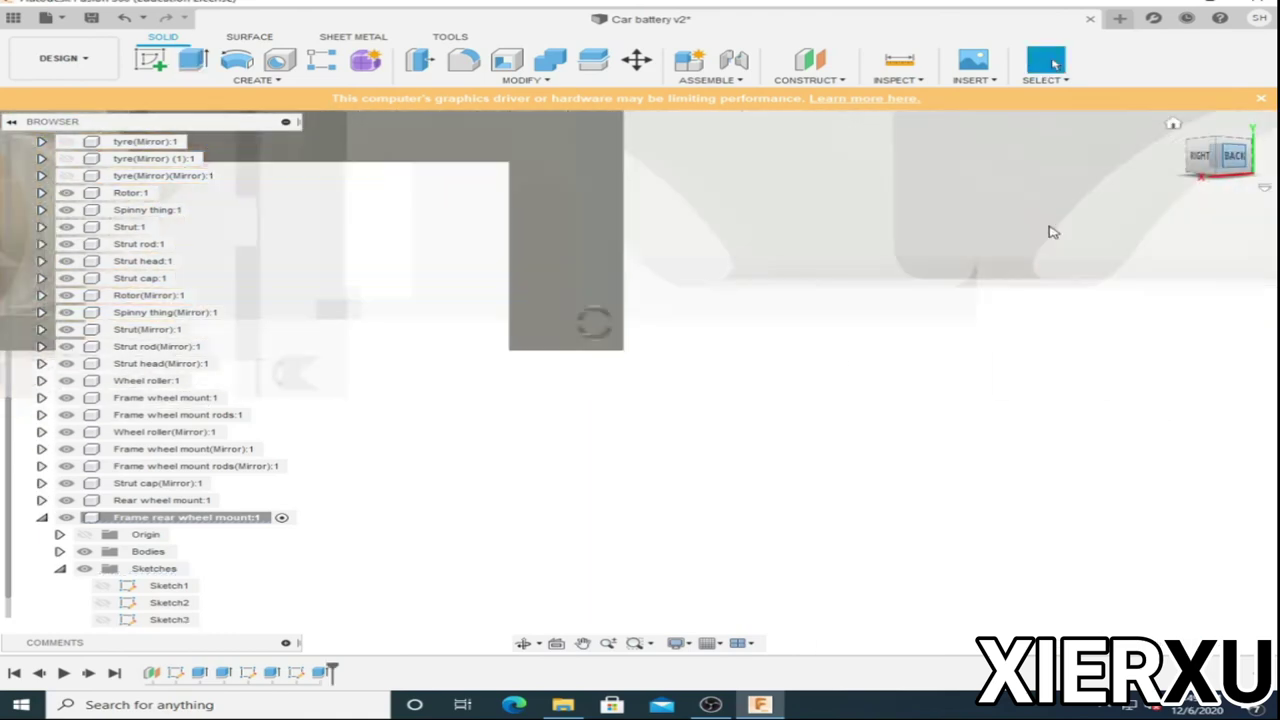
click(1245, 155)
Cut the hole profiles through with a two-sided 470 mm extrude.
key(e)
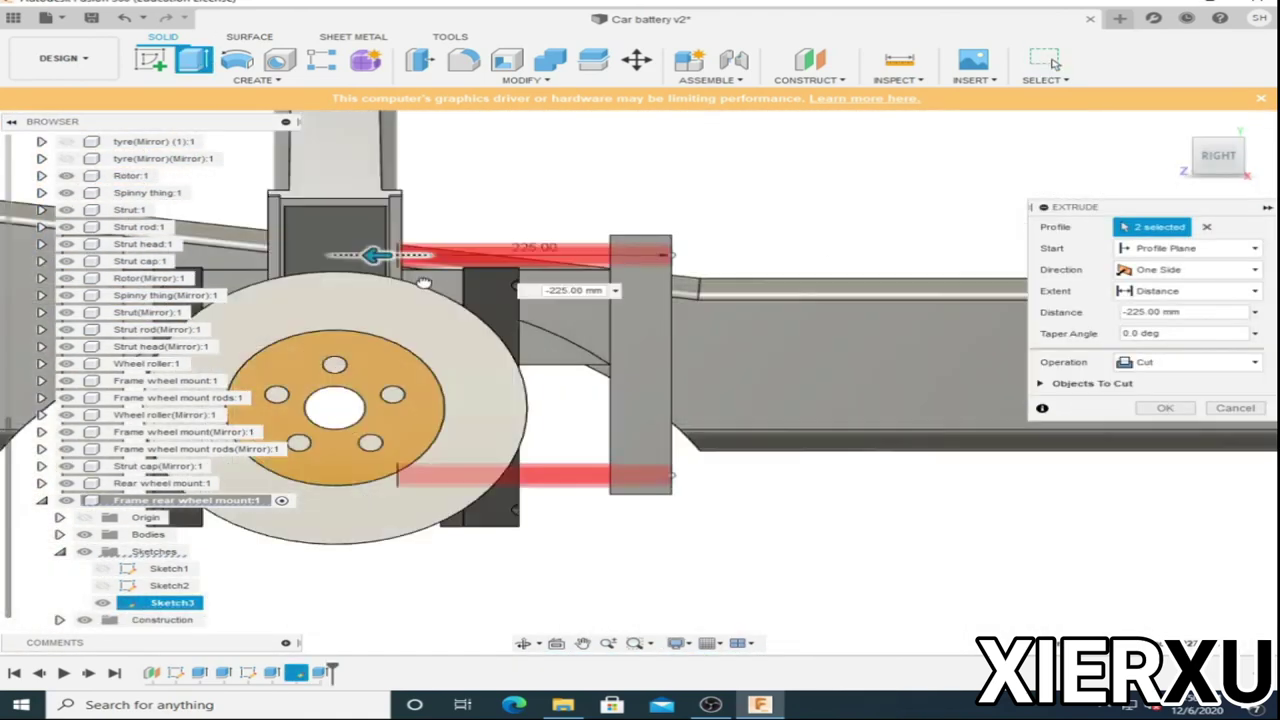
scroll(560, 260, down, 3)
scroll(560, 260, up, 5)
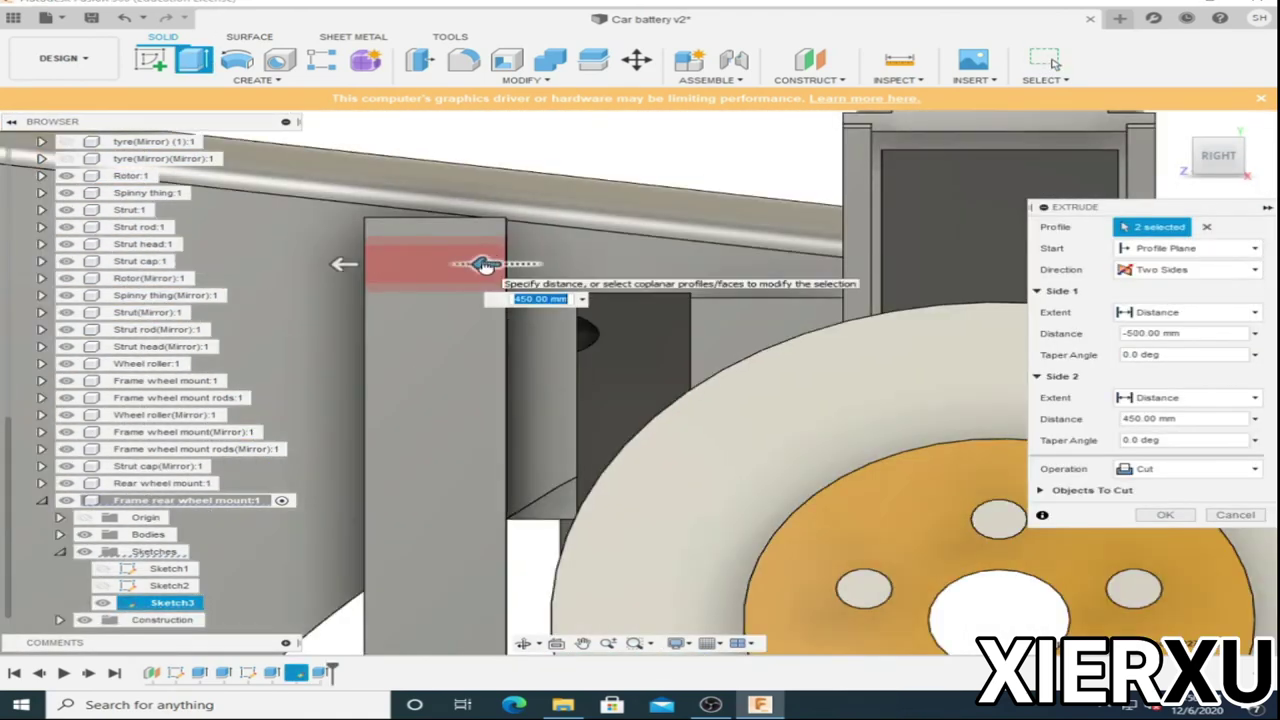
text(470)
scroll(640, 400, down, 2)
click(1168, 516)
click(1240, 155)
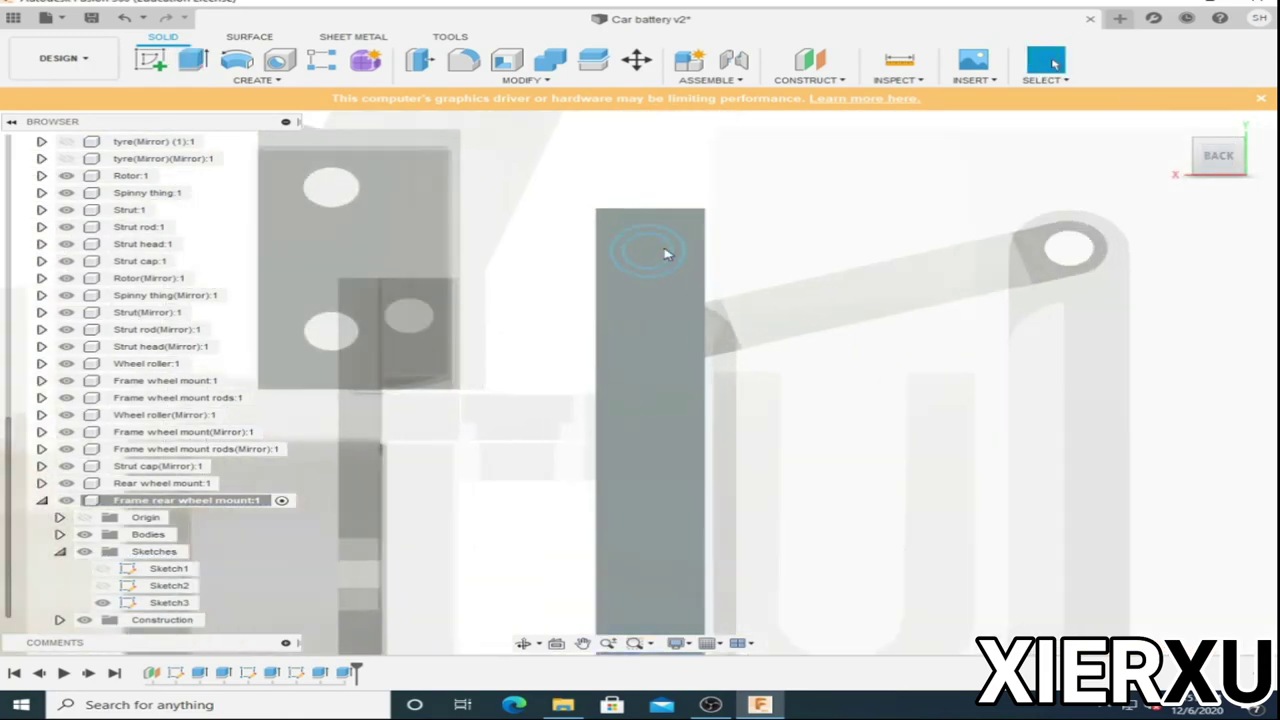
Cut the other circle profile 550 mm deep and reopen Sketch3 for editing.
scroll(678, 578, up, 3)
click(678, 578)
scroll(678, 578, down, 3)
key(e)
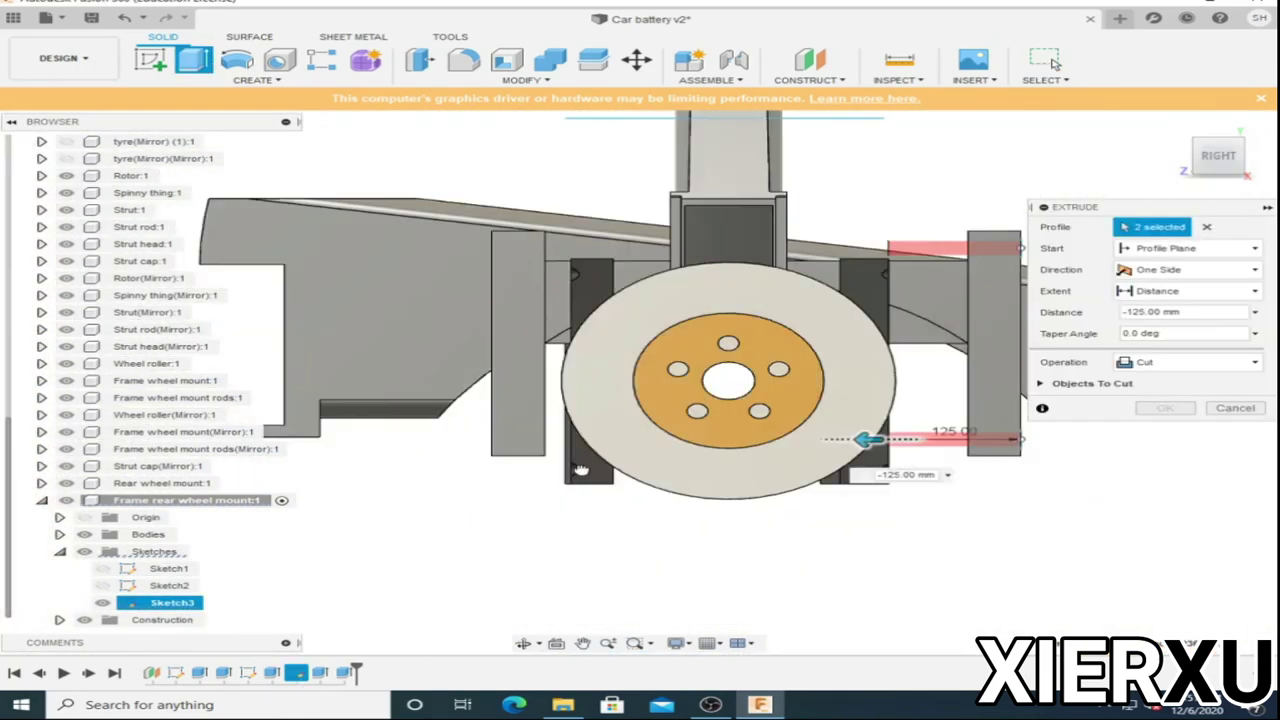
key(Return)
click(1218, 155)
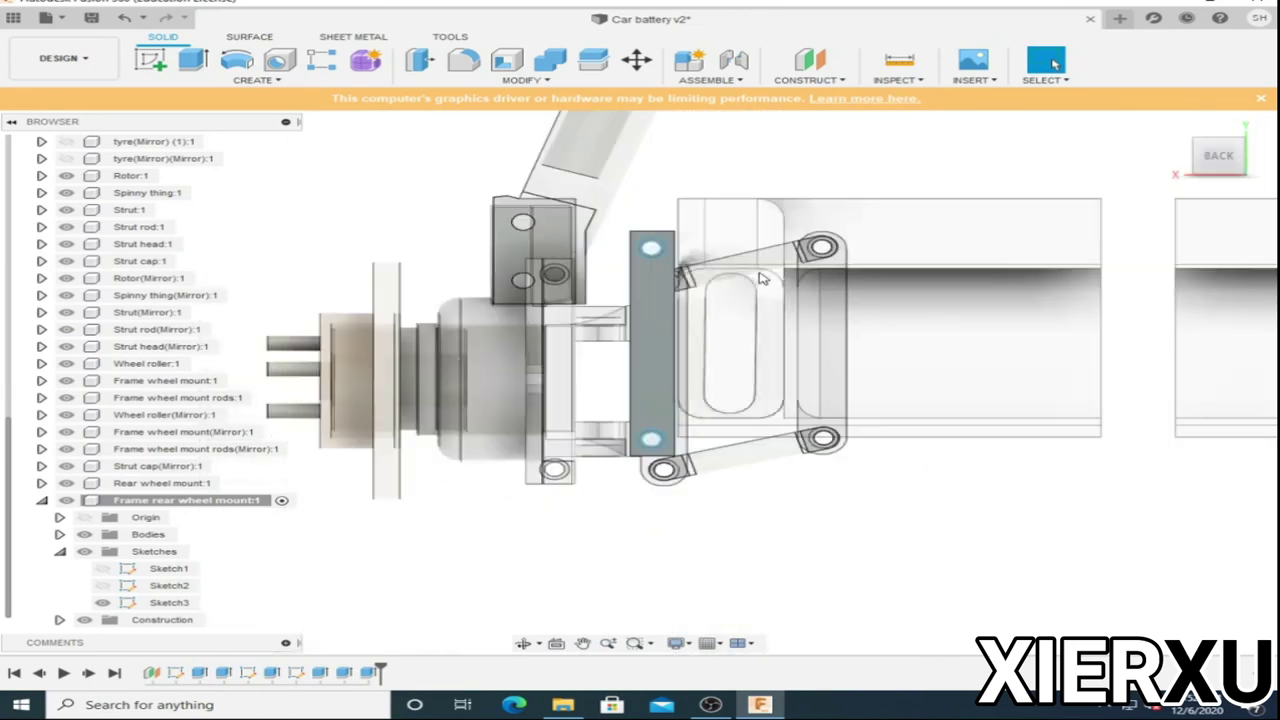
double_click(166, 603)
Pick the rectangle tool, then cancel an accidental extrusion of the sketch profiles.
key(r)
scroll(598, 260, up, 3)
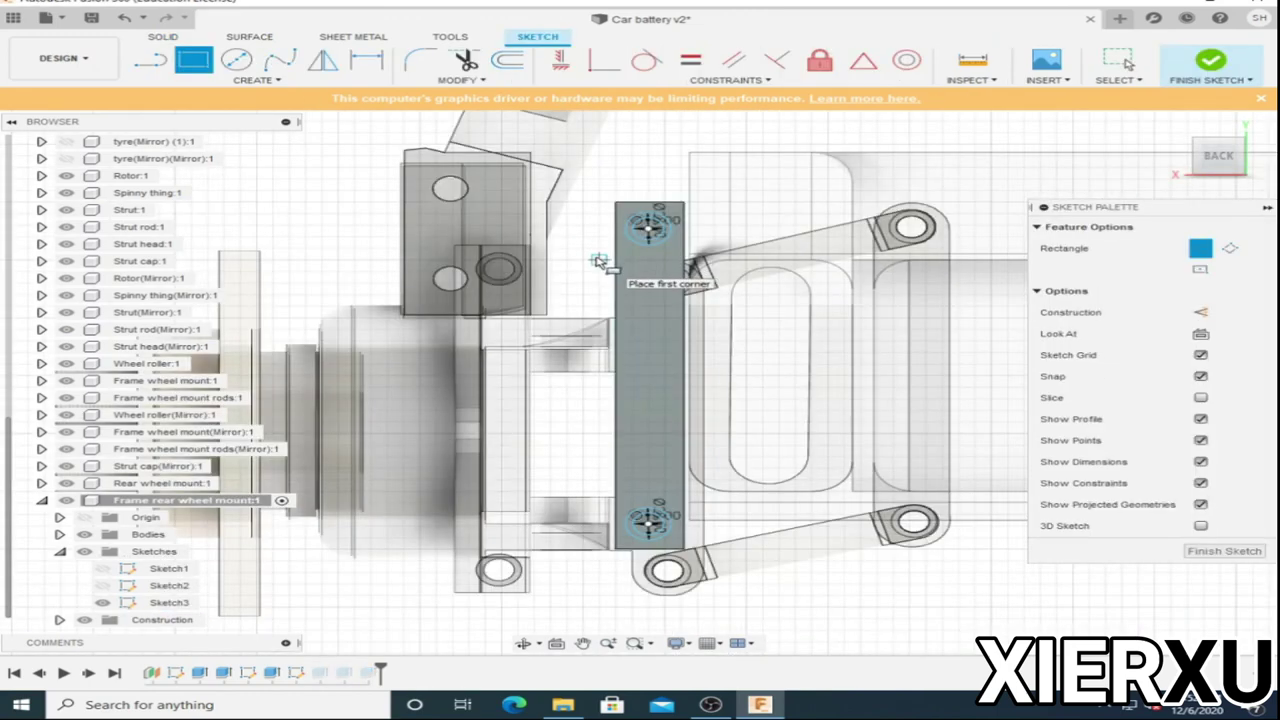
key(e)
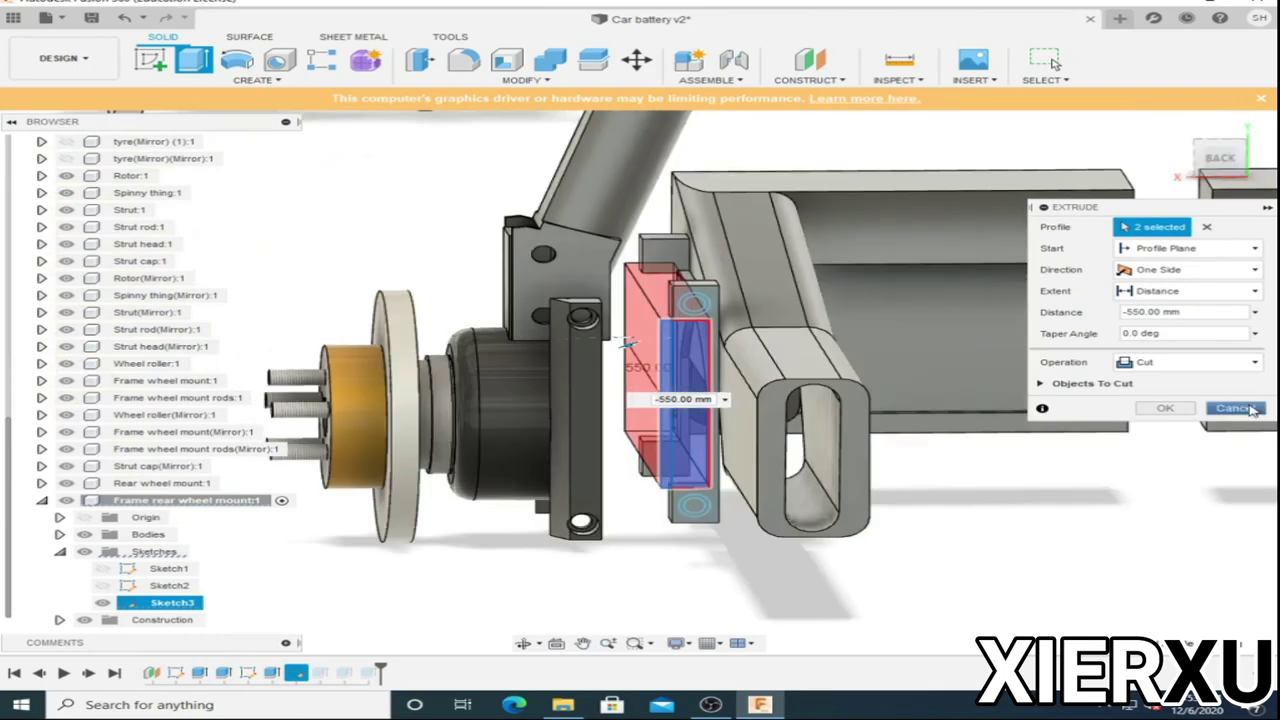
click(1250, 409)
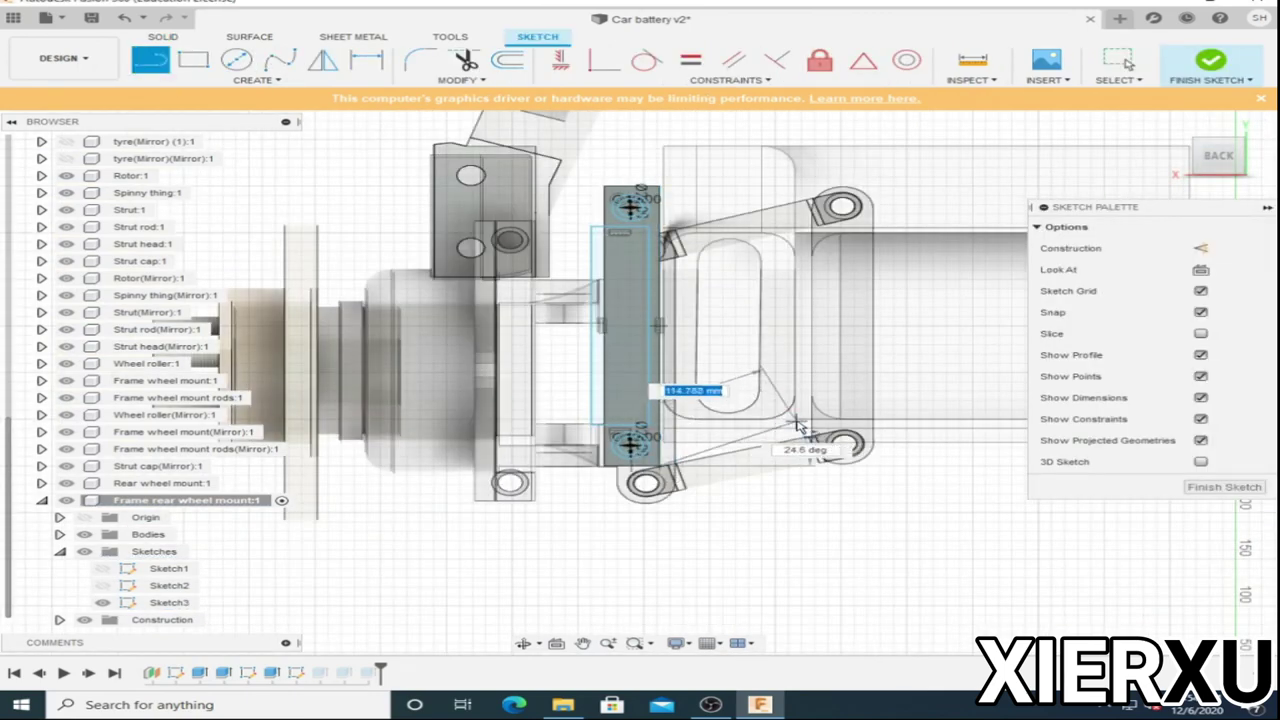
Close the curved spline outline at its last point and exit the spline tool.
scroll(660, 415, up, 3)
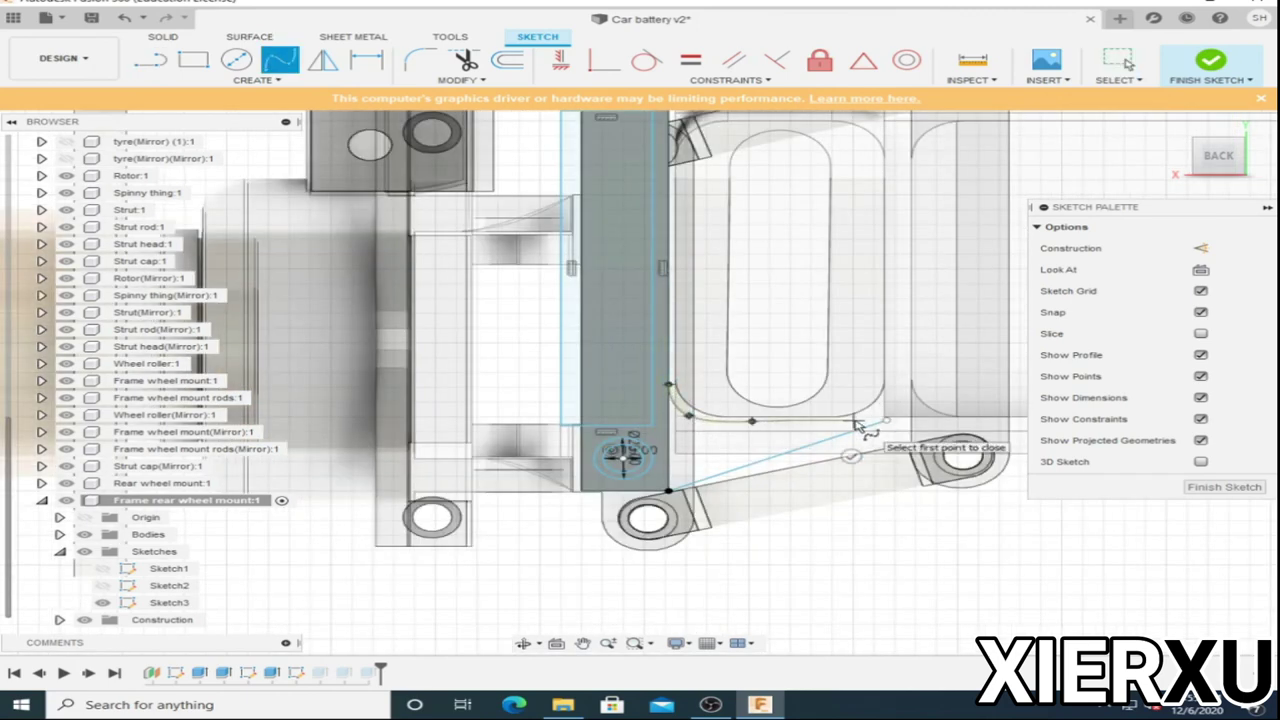
right_click(855, 425)
click(810, 418)
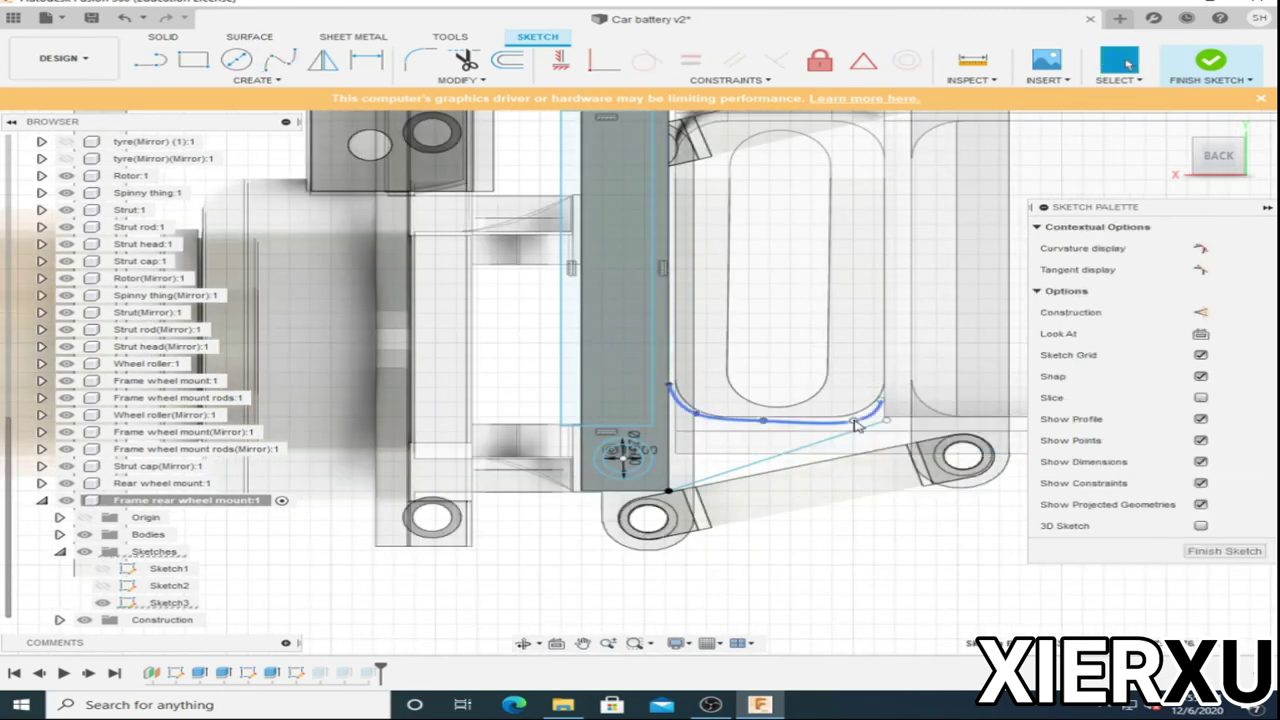
click(855, 425)
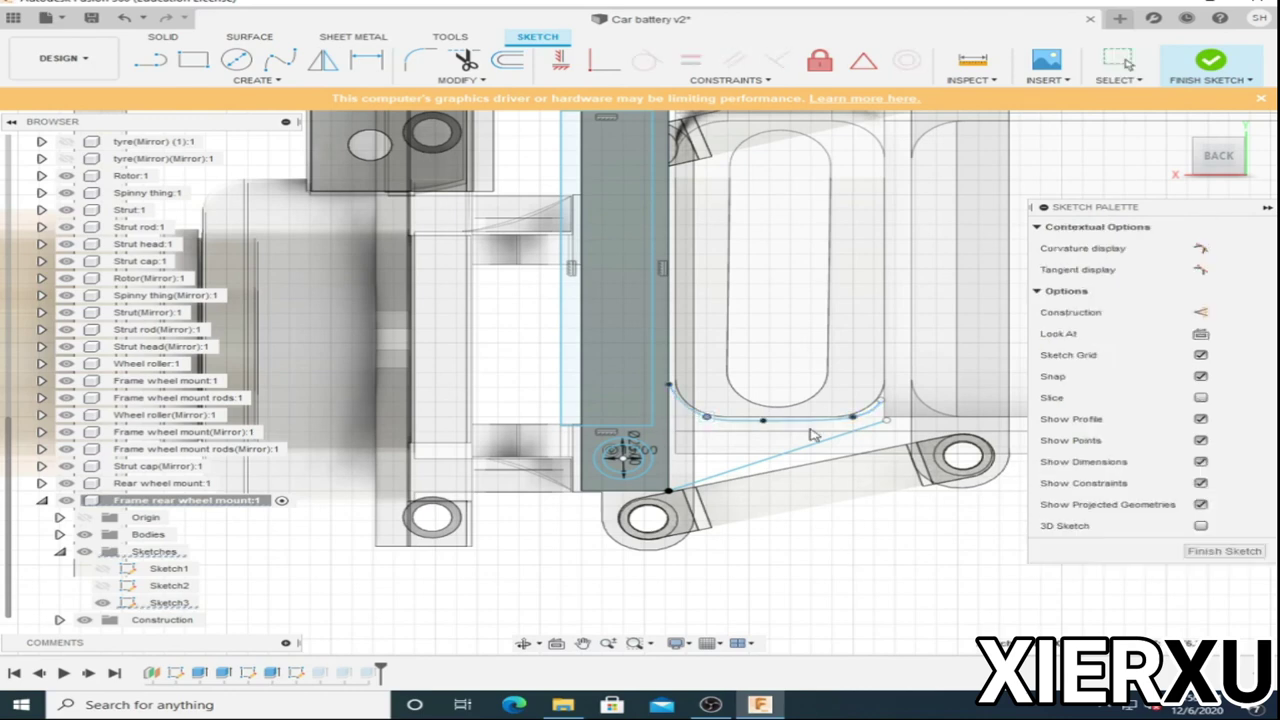
key(Escape)
Extrude the closed spline profile in both directions as a joined body.
key(e)
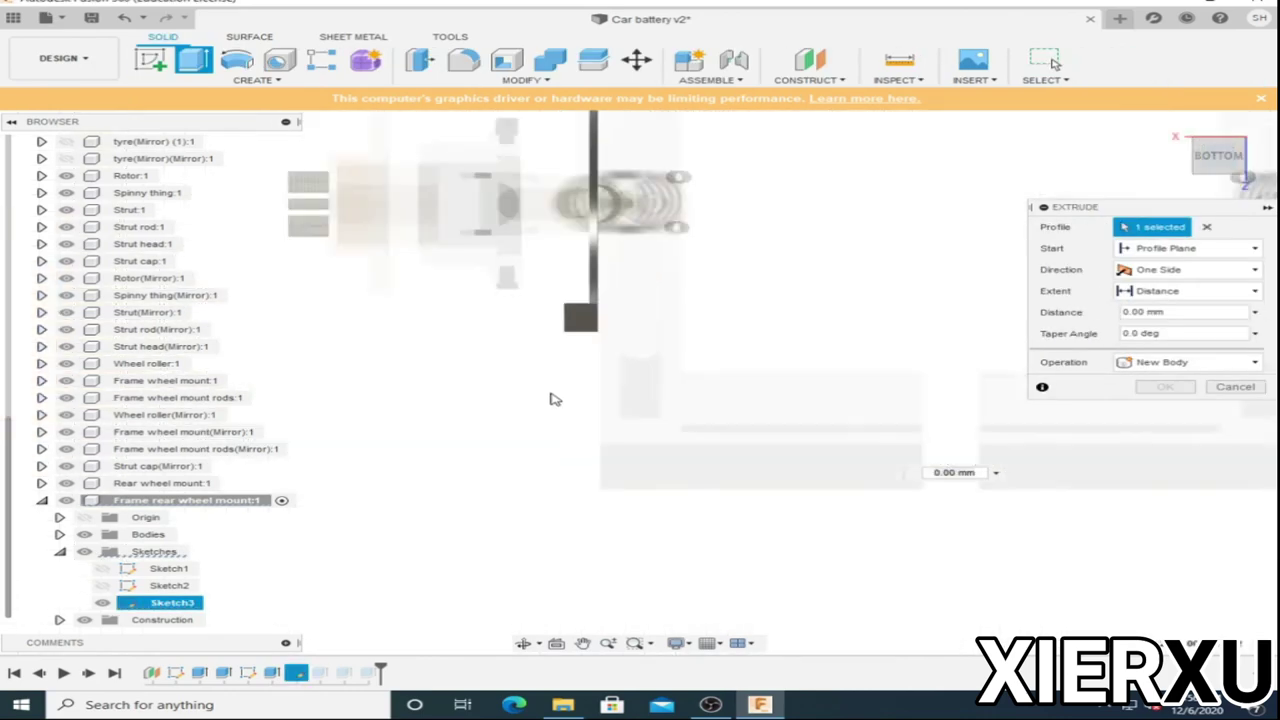
click(1190, 269)
click(1095, 303)
drag(610, 139, 669, 201)
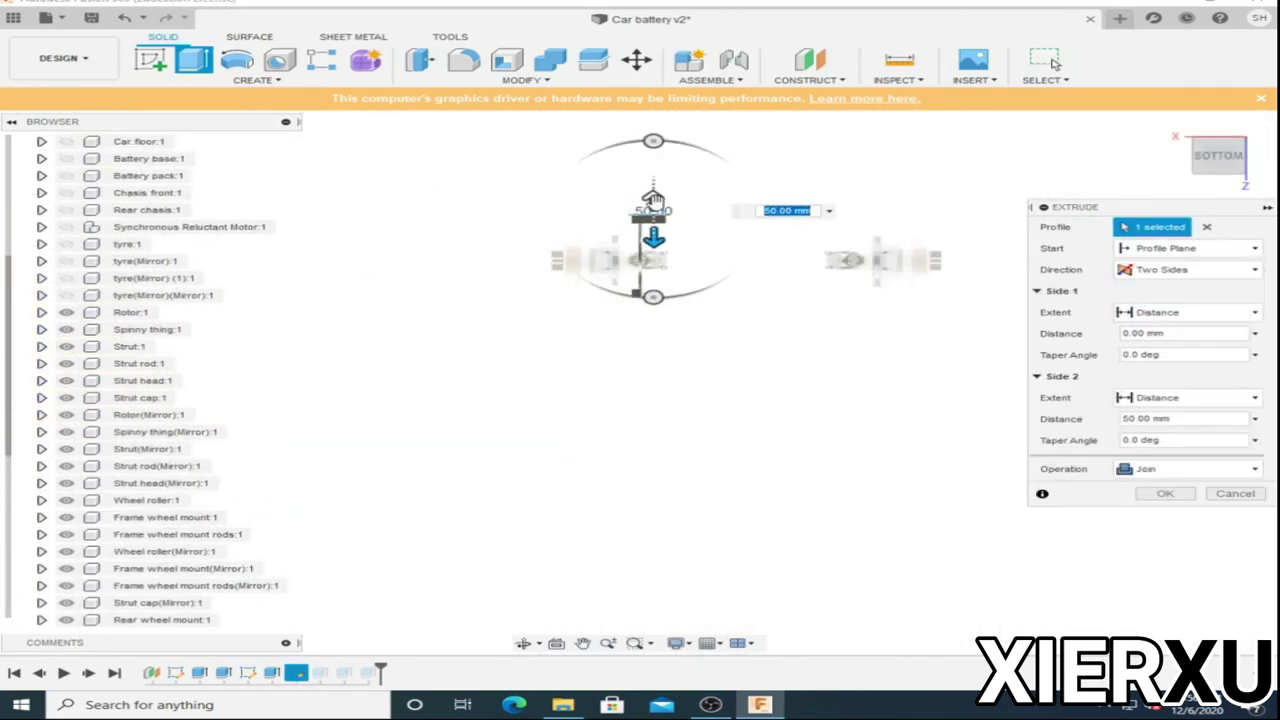
key(Return)
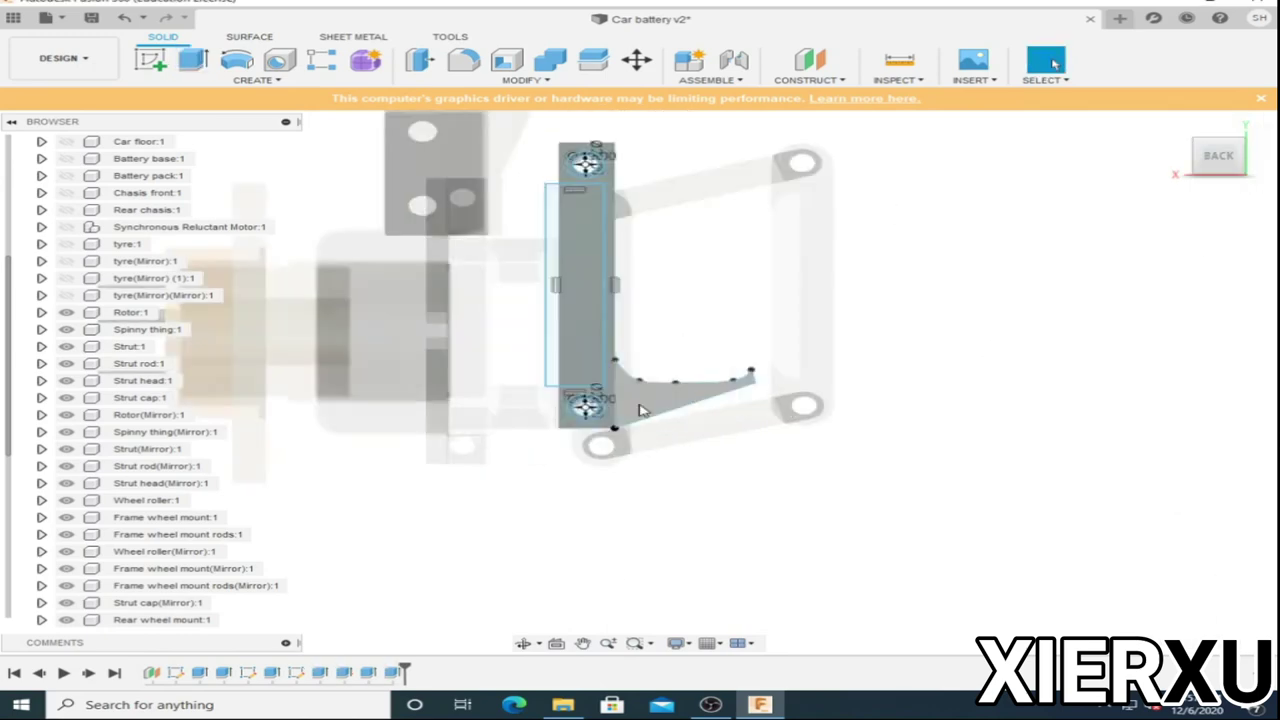
Extrude another profile 100 mm to form the curved bracket.
key(e)
drag(736, 178, 737, 371)
text(100)
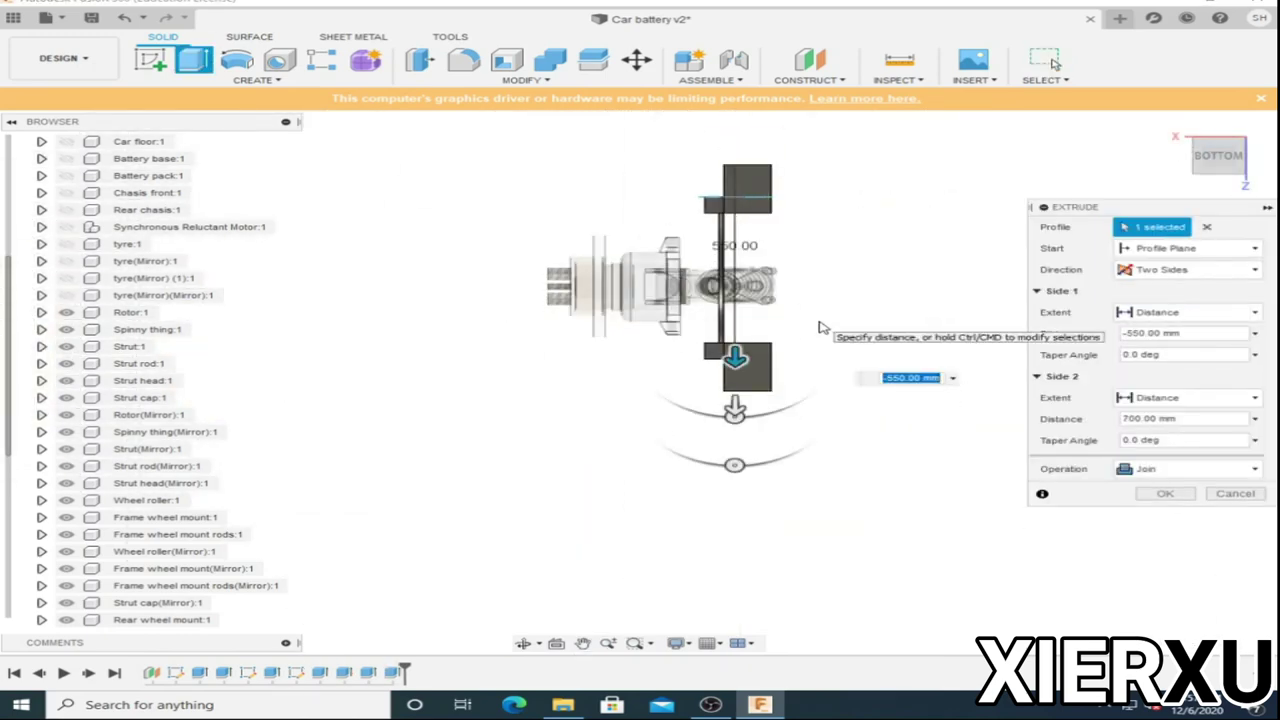
key(Return)
shift+middle_drag(1177, 400, 1053, 63)
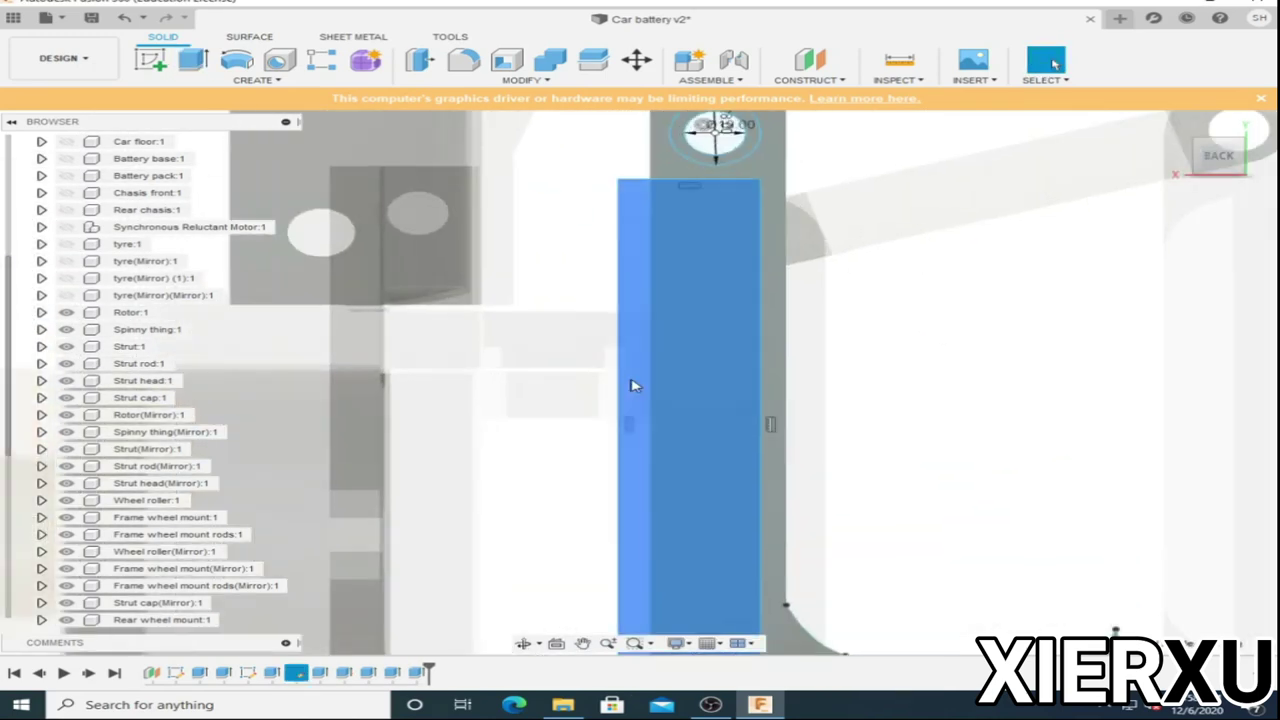
Cut two profiles -600 mm back through the bracket.
key(e)
click(1220, 156)
text(-600)
scroll(636, 414, up, 3)
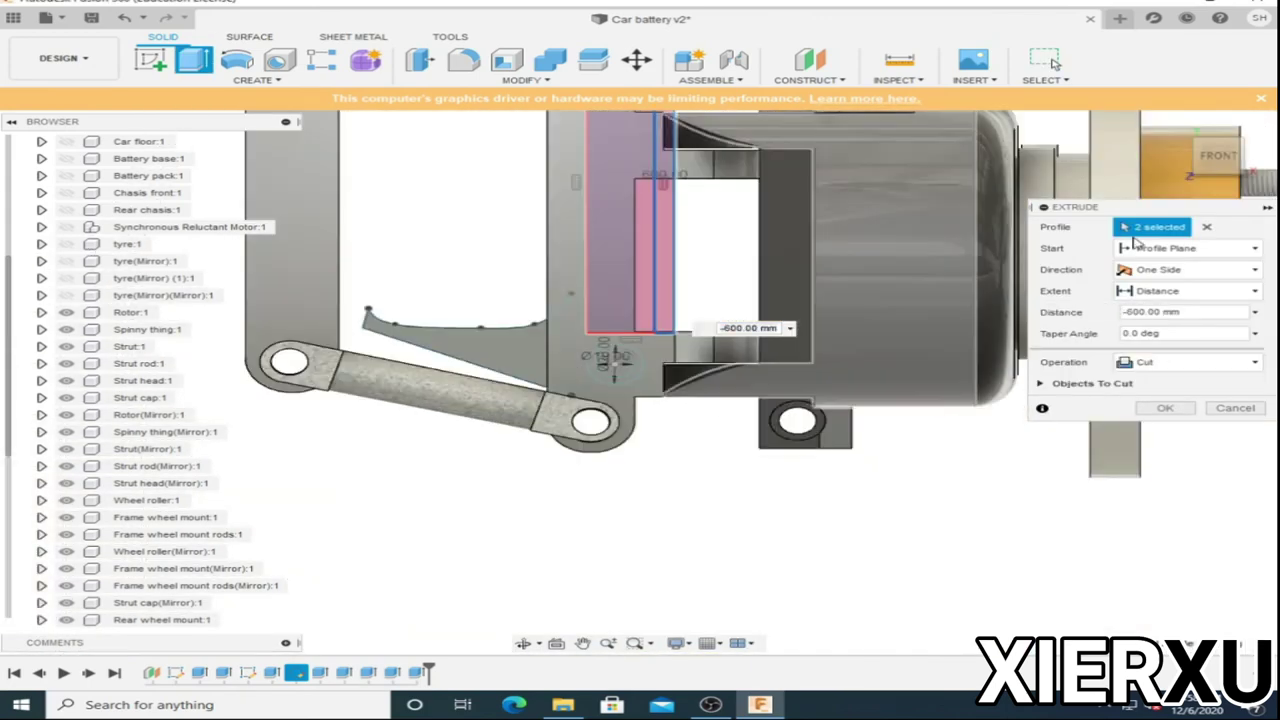
scroll(636, 414, up, 2)
key(Return)
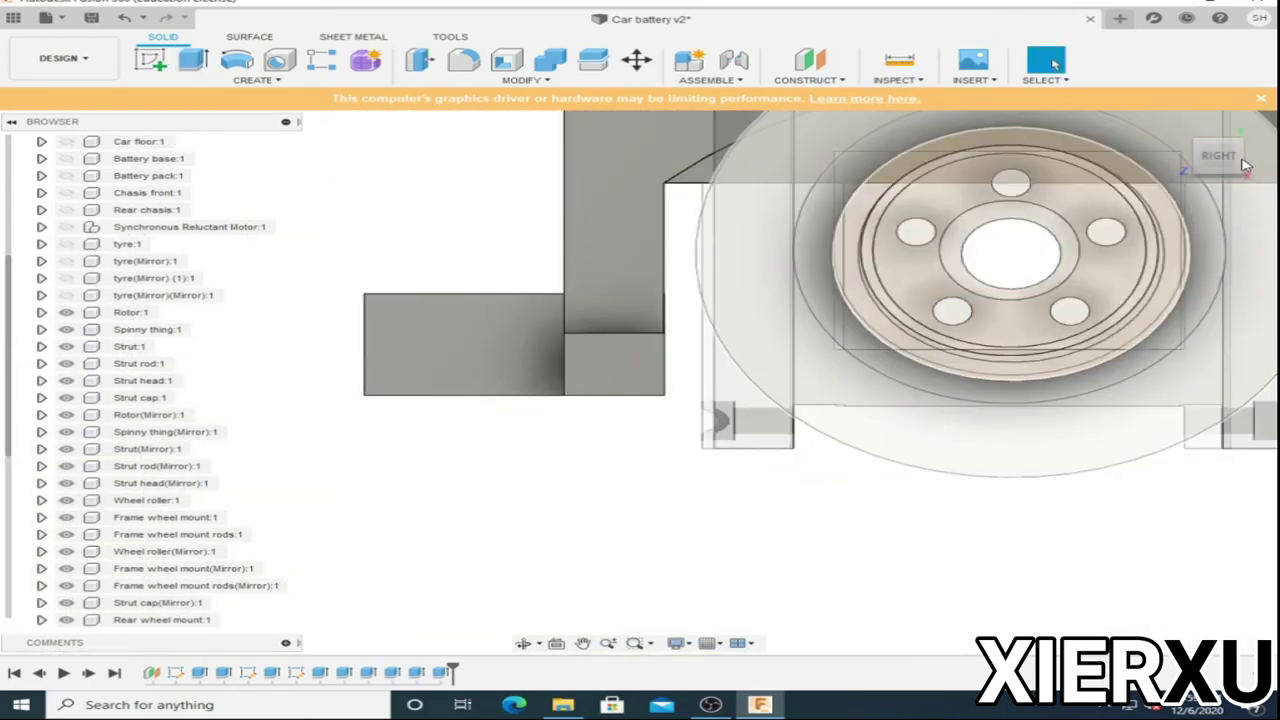
click(1225, 152)
Mirror the mount's Body1 to the opposite side across the mid plane.
click(1218, 131)
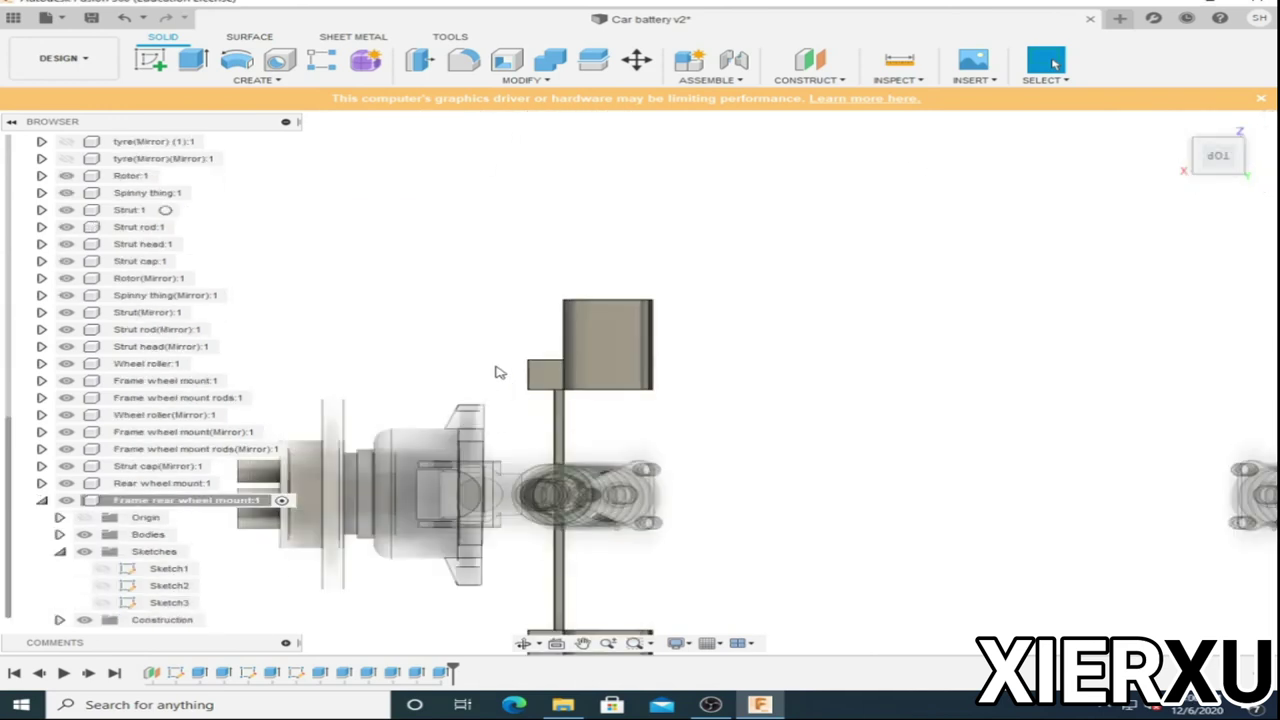
click(59, 534)
click(165, 602)
click(1207, 157)
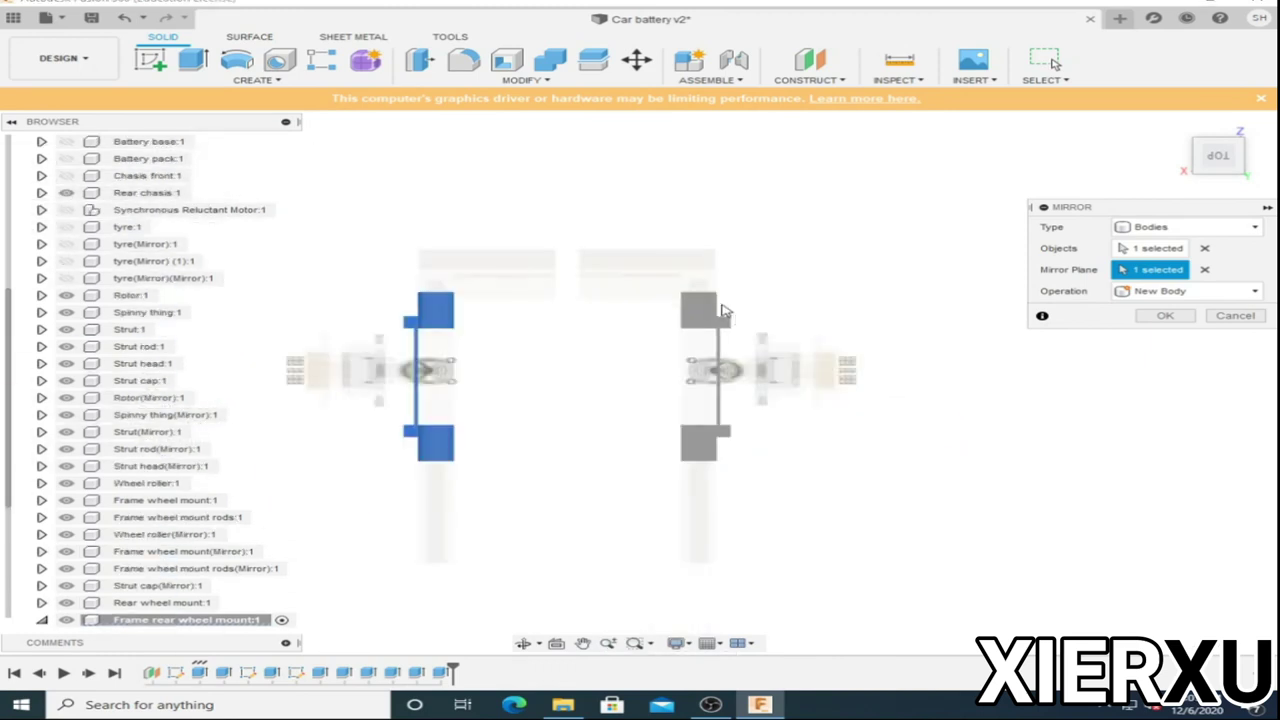
click(1165, 316)
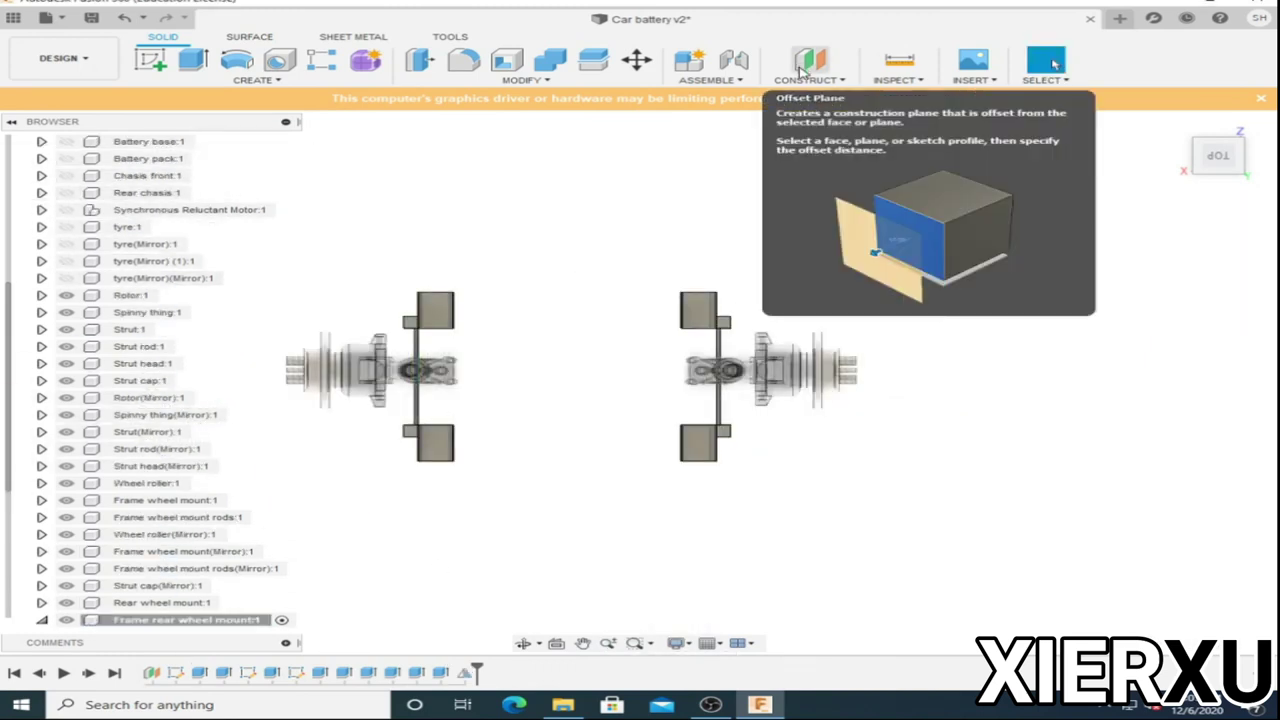
Add a 'Wheel rear rods' component with a 550 mm offset plane and sketch on it.
scroll(150, 300, up, 3)
right_click(150, 143)
click(180, 176)
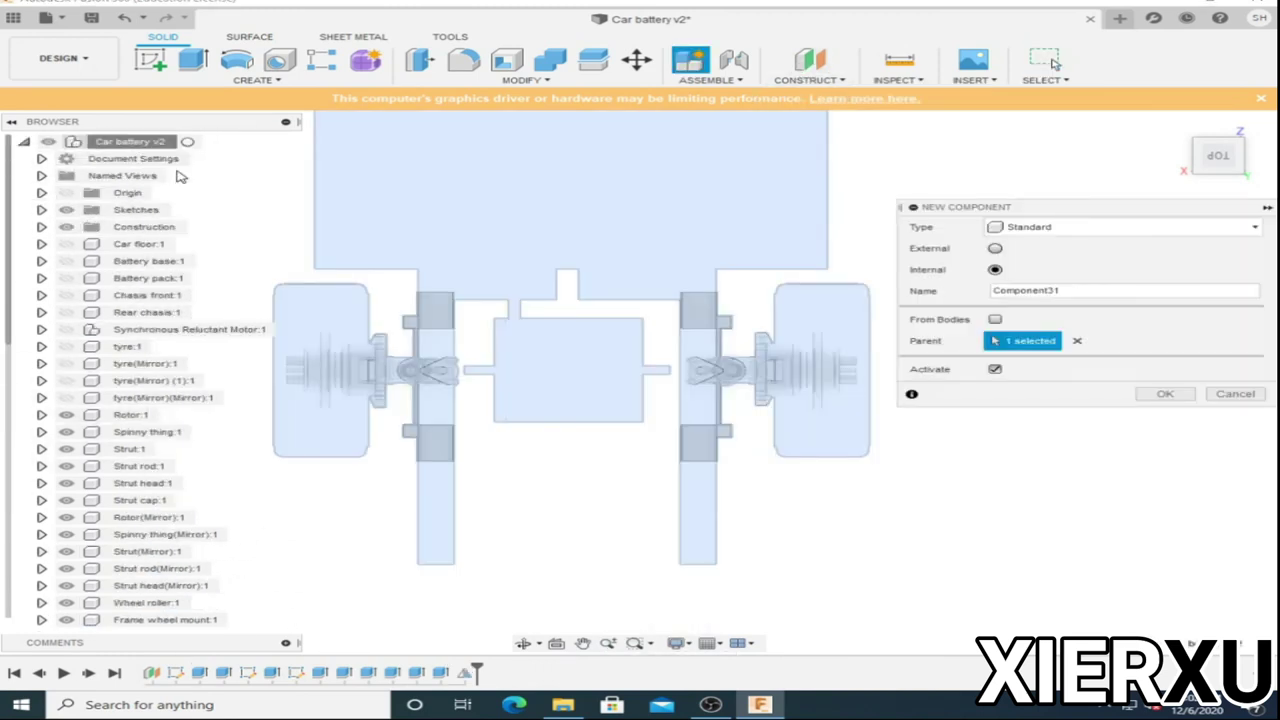
key(Return)
double_click(197, 620)
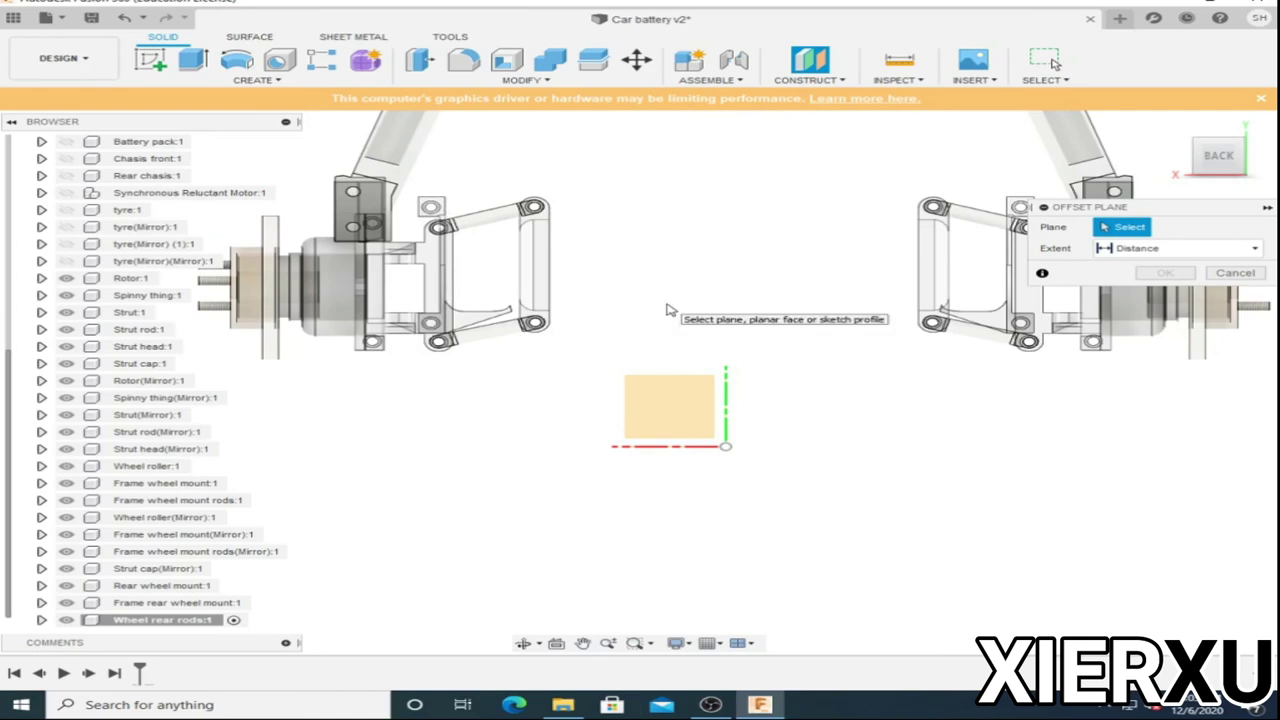
click(669, 405)
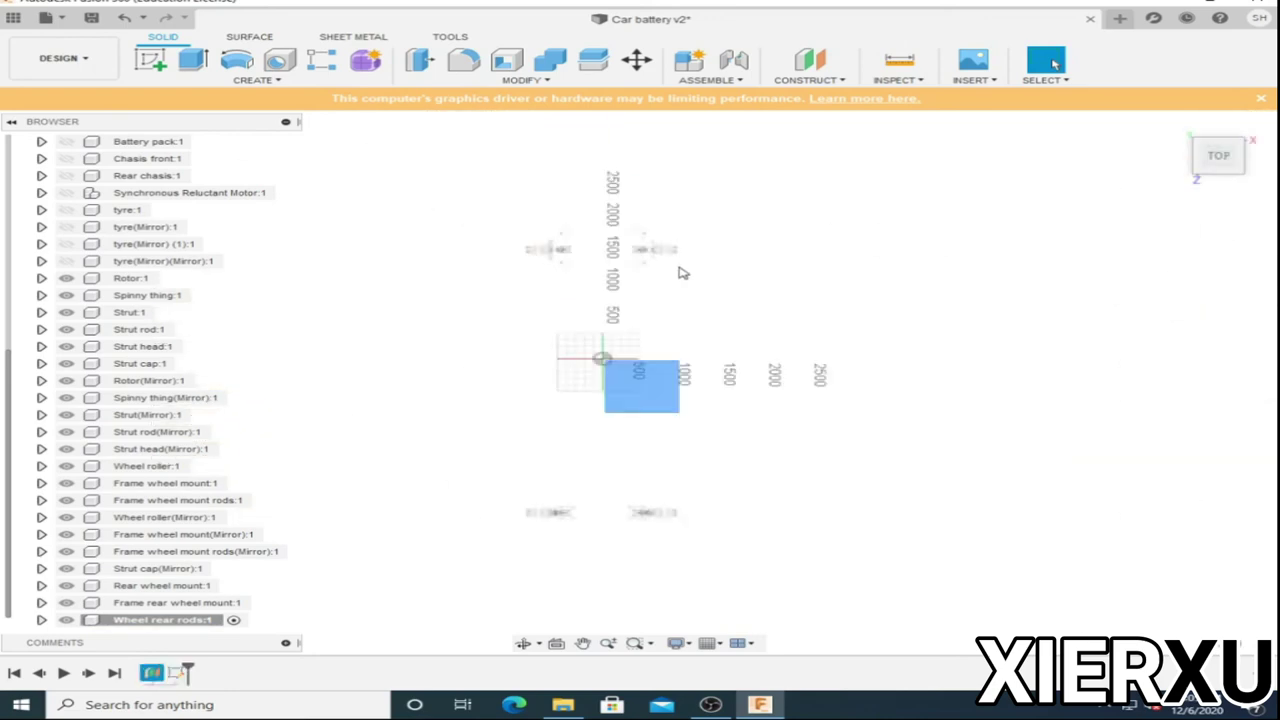
click(641, 386)
Draw the rectangular mount profiles beside the rear wheel mounts.
scroll(622, 210, up, 5)
key(r)
scroll(622, 203, up, 3)
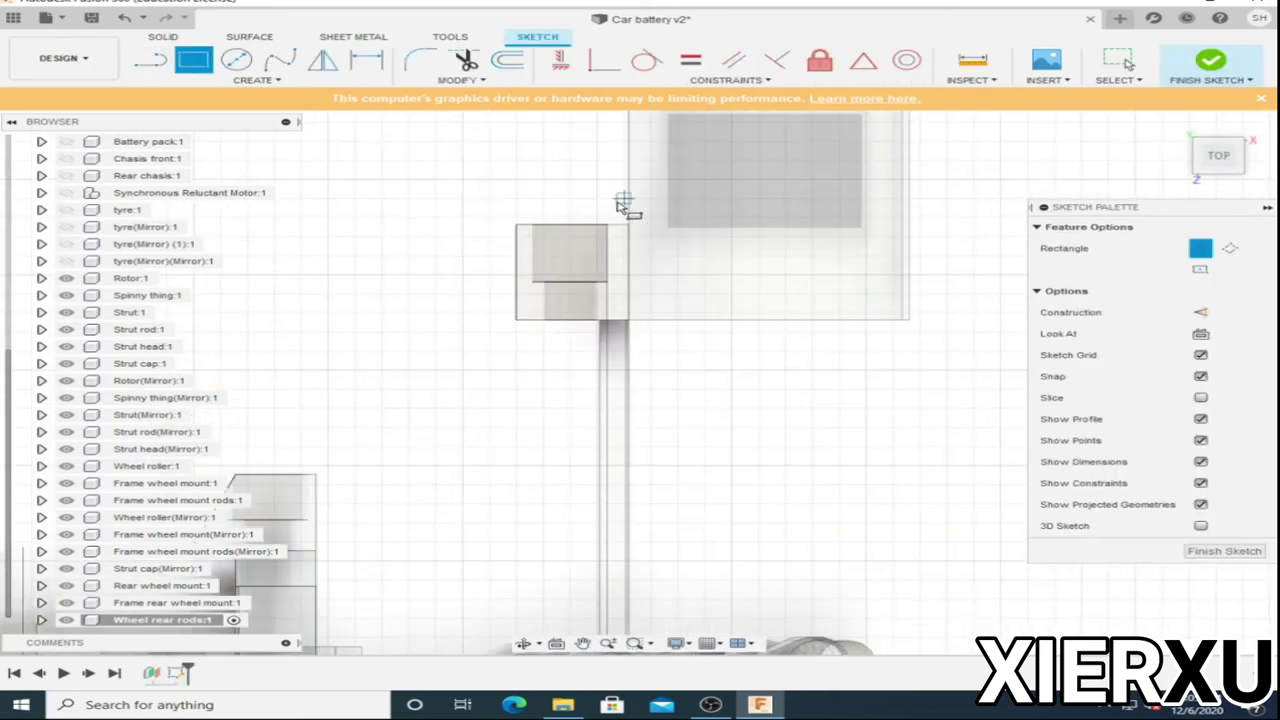
scroll(530, 440, up, 1)
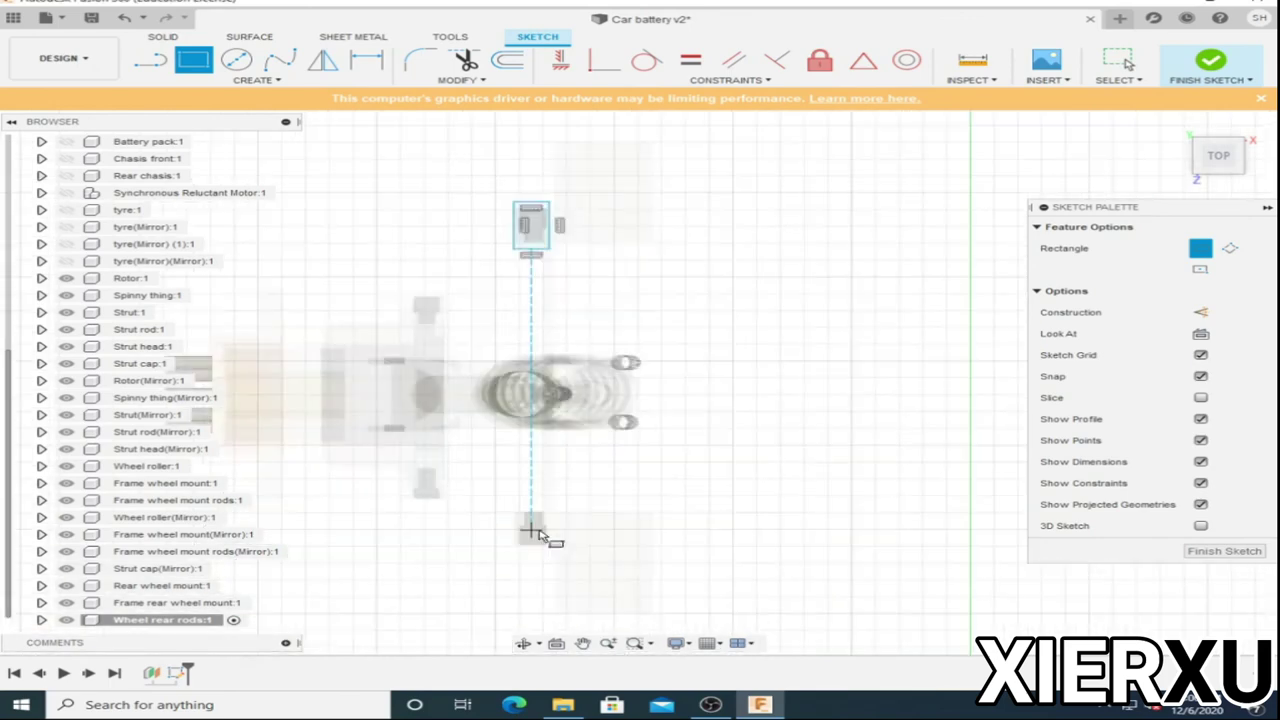
scroll(423, 266, up, 1)
scroll(450, 376, up, 1)
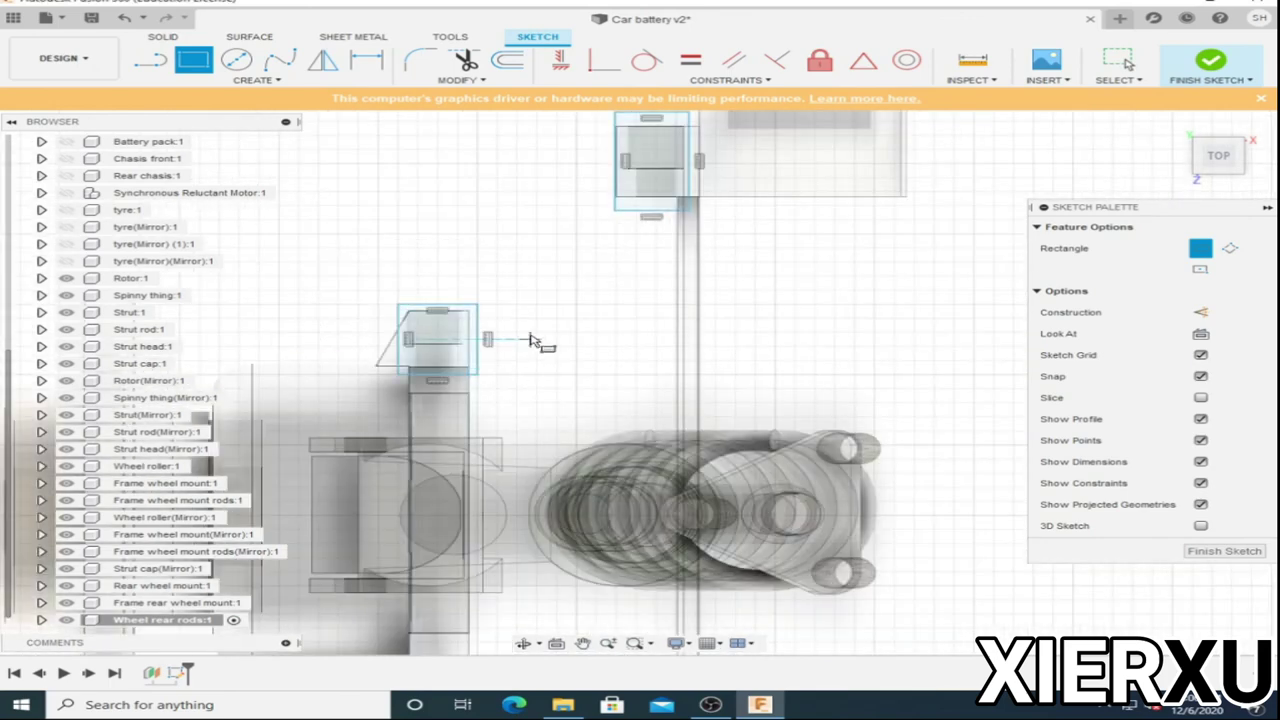
scroll(600, 420, down, 3)
scroll(545, 535, up, 3)
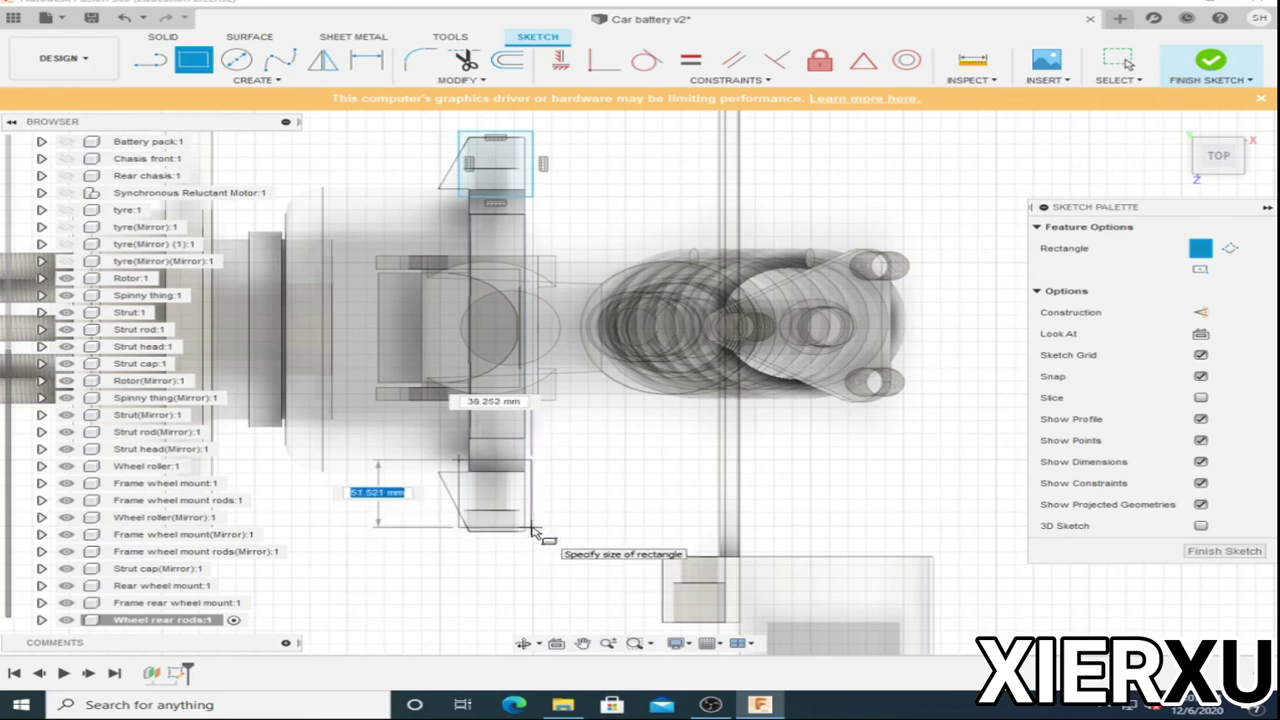
click(512, 578)
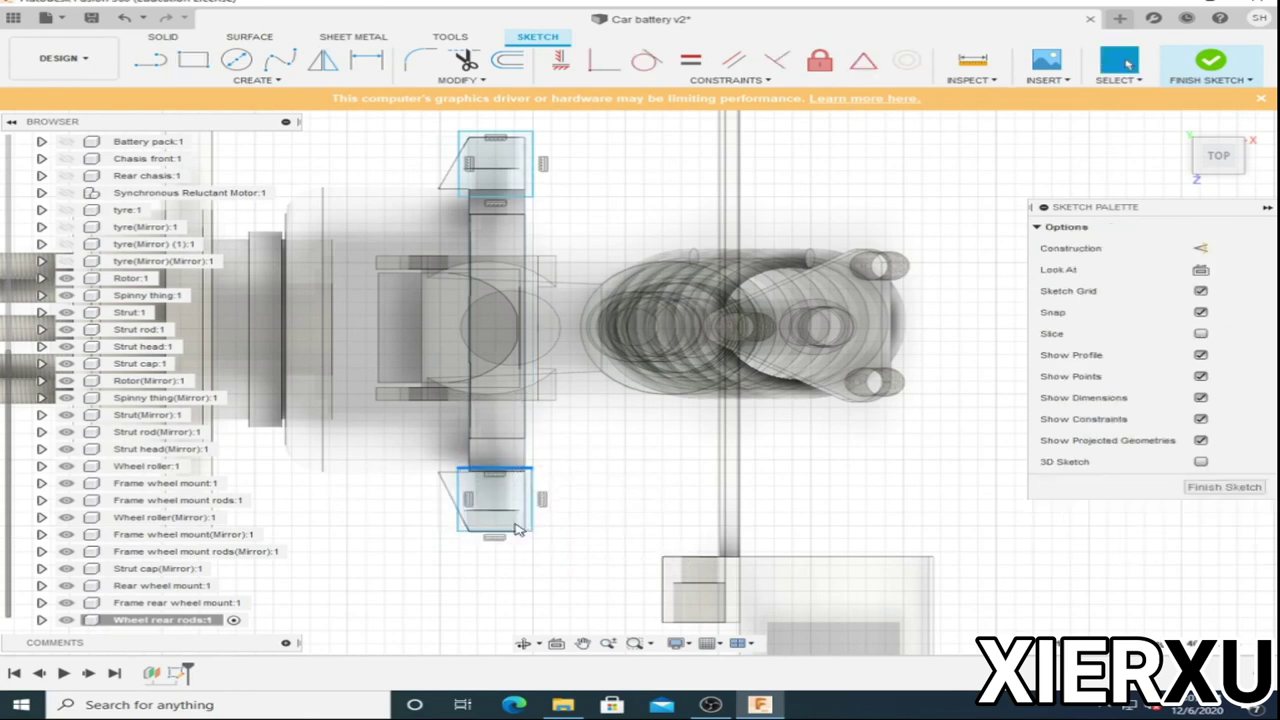
scroll(513, 474, up, 5)
scroll(614, 316, down, 3)
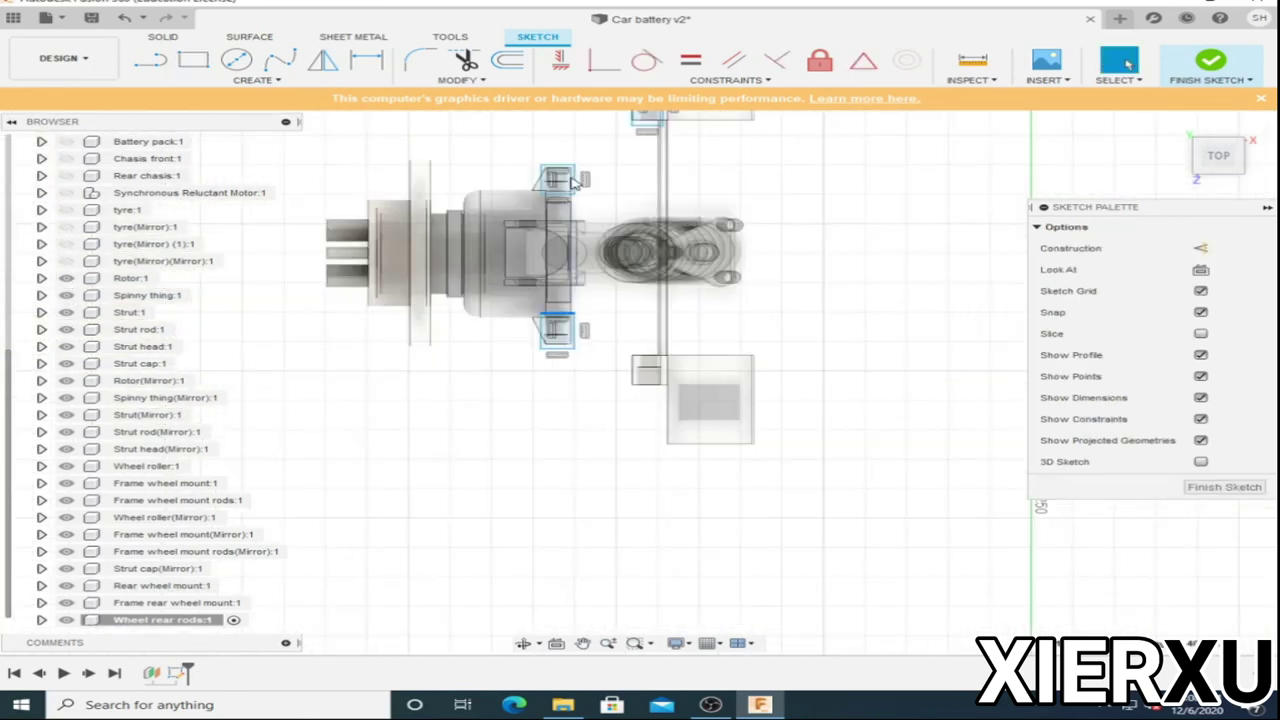
scroll(617, 300, down, 2)
key(r)
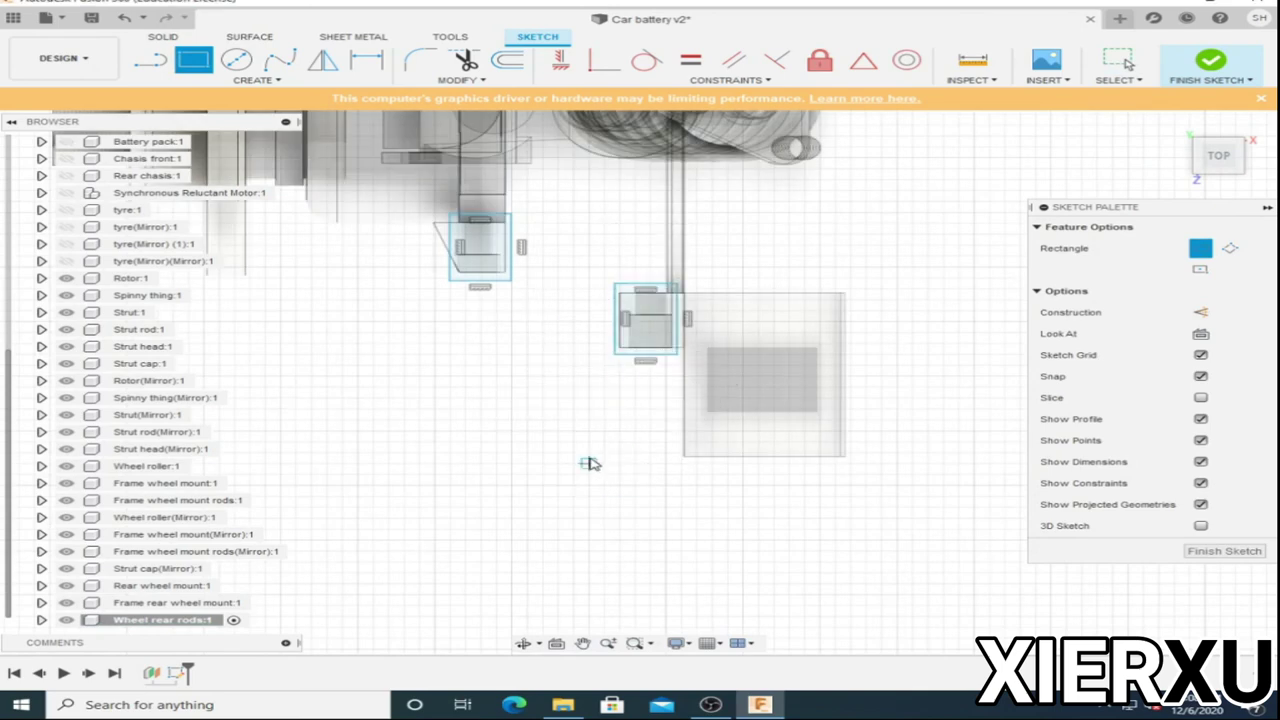
key(Escape)
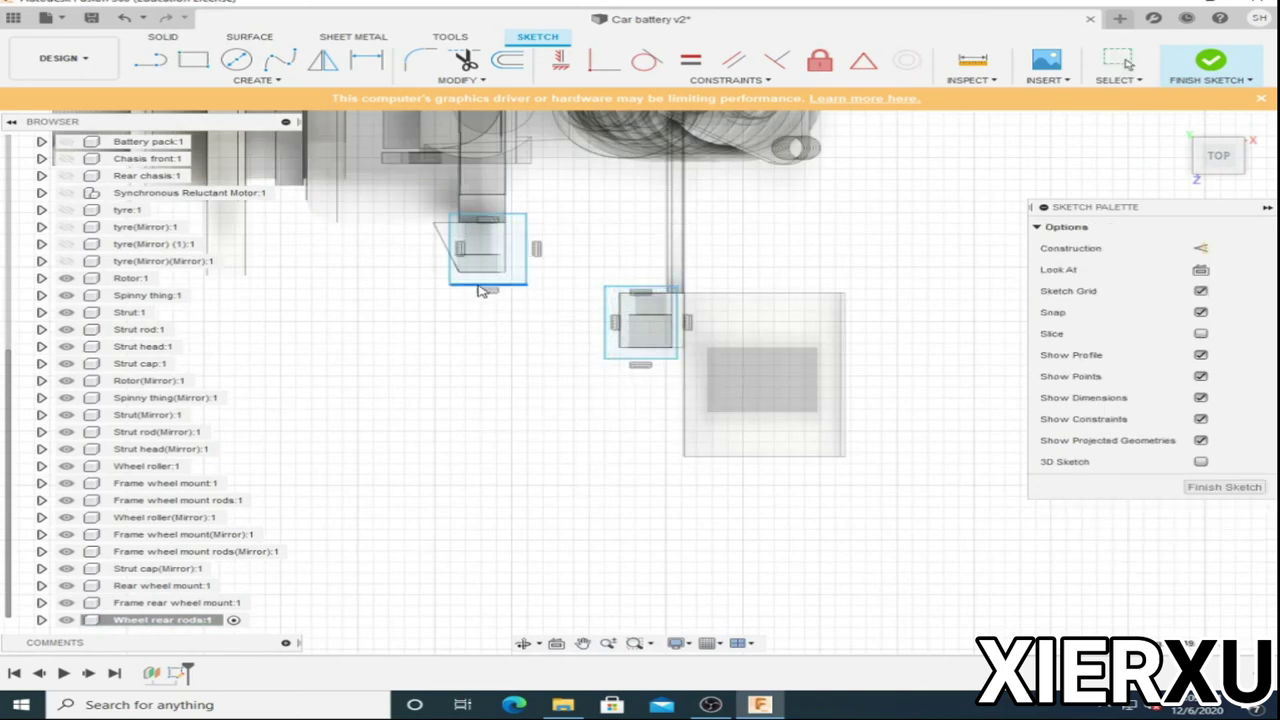
scroll(450, 207, up, 2)
scroll(452, 212, down, 2)
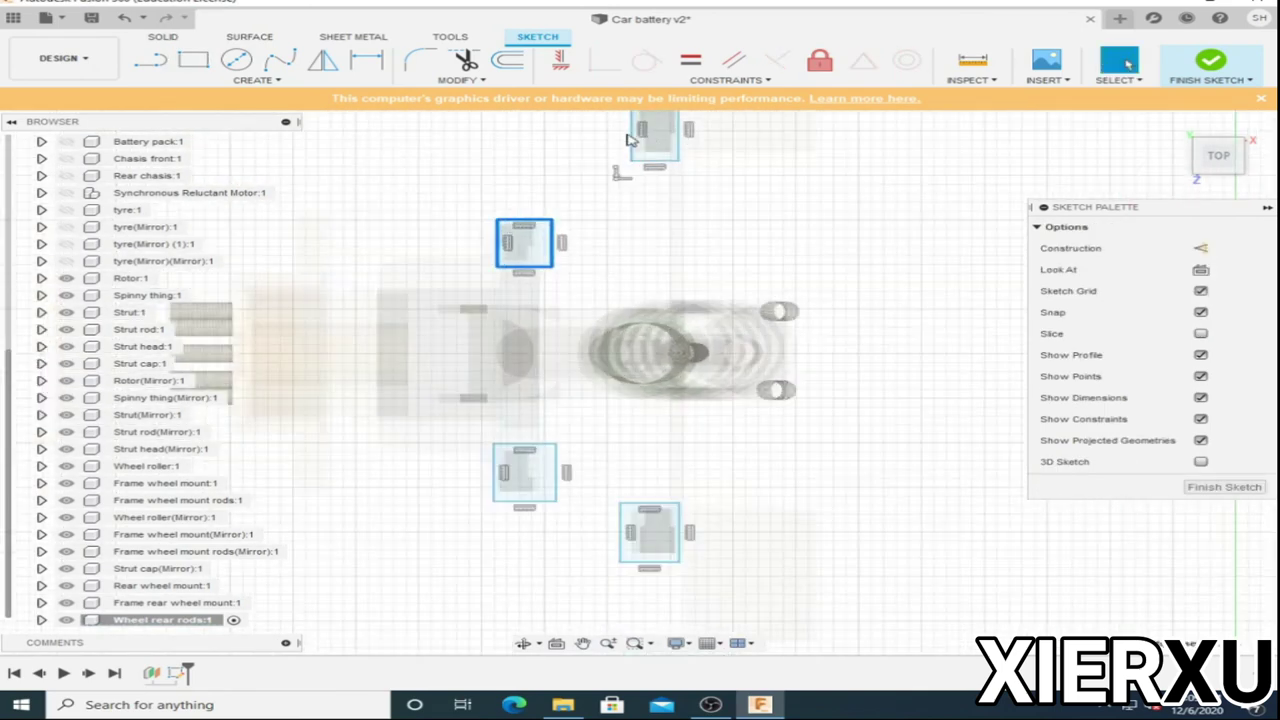
scroll(606, 177, up, 1)
scroll(625, 300, down, 1)
Save the design.
key(l)
scroll(620, 235, up, 4)
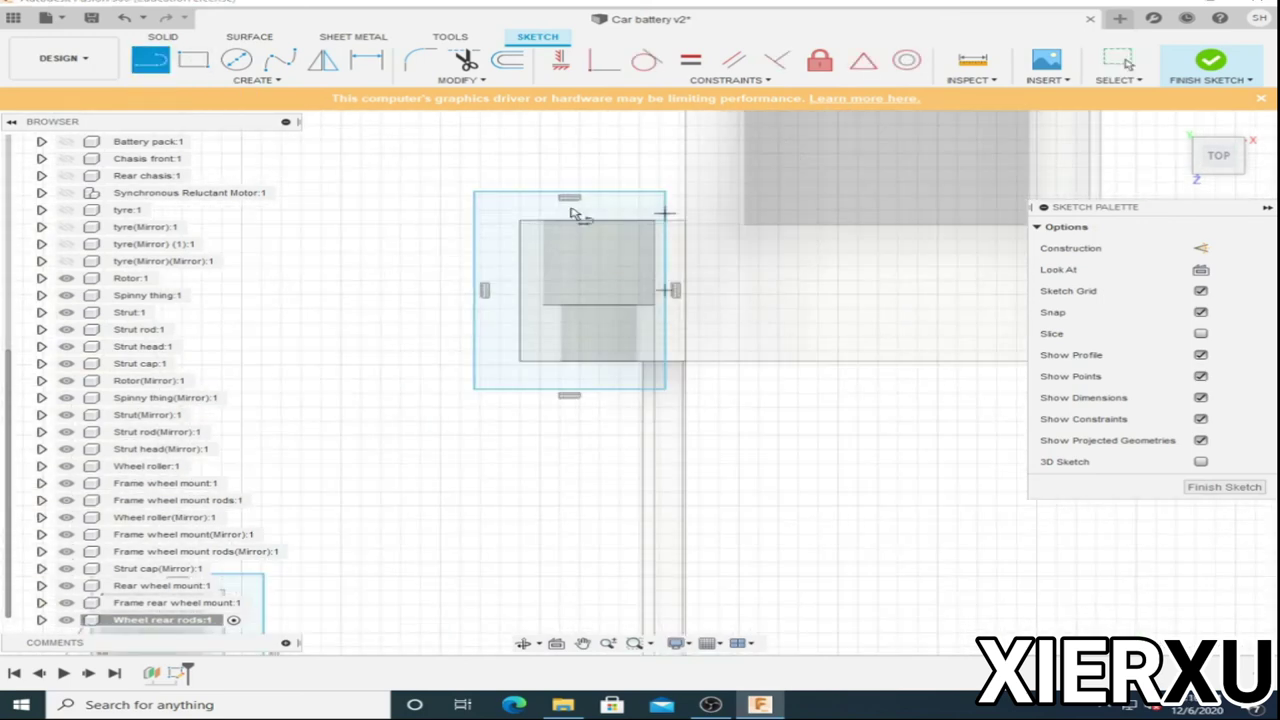
scroll(640, 368, up, 2)
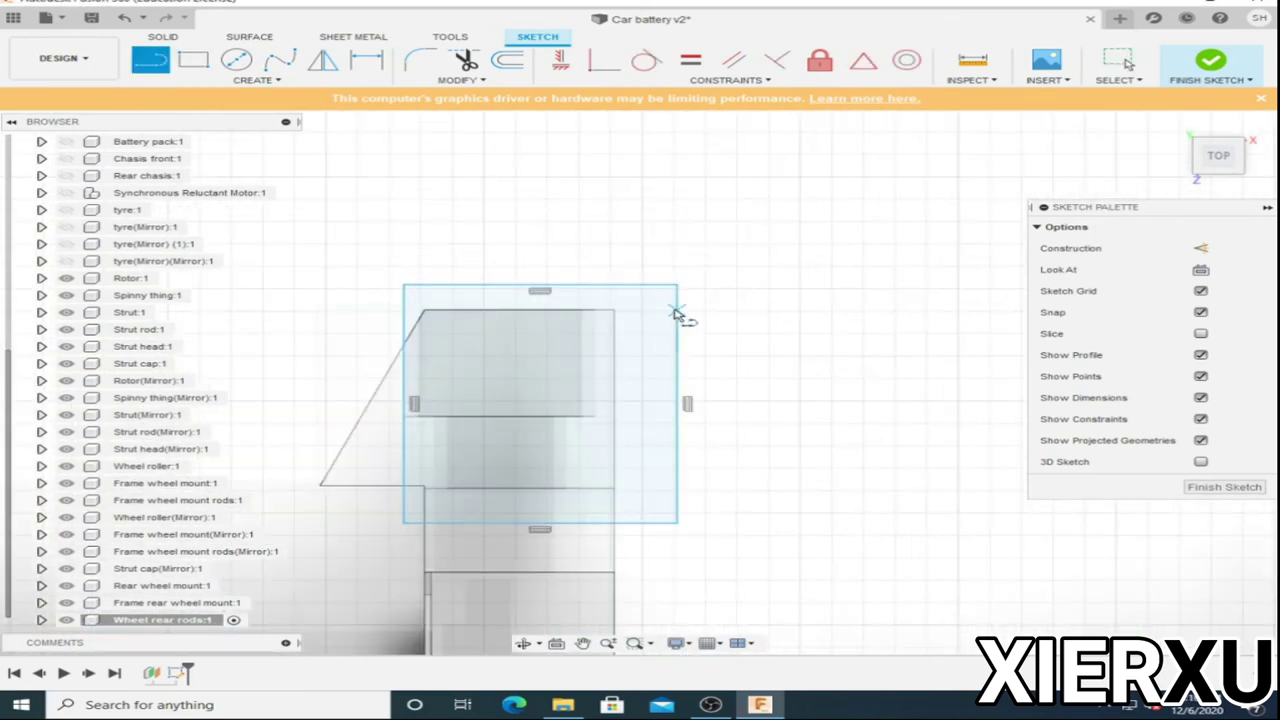
click(45, 17)
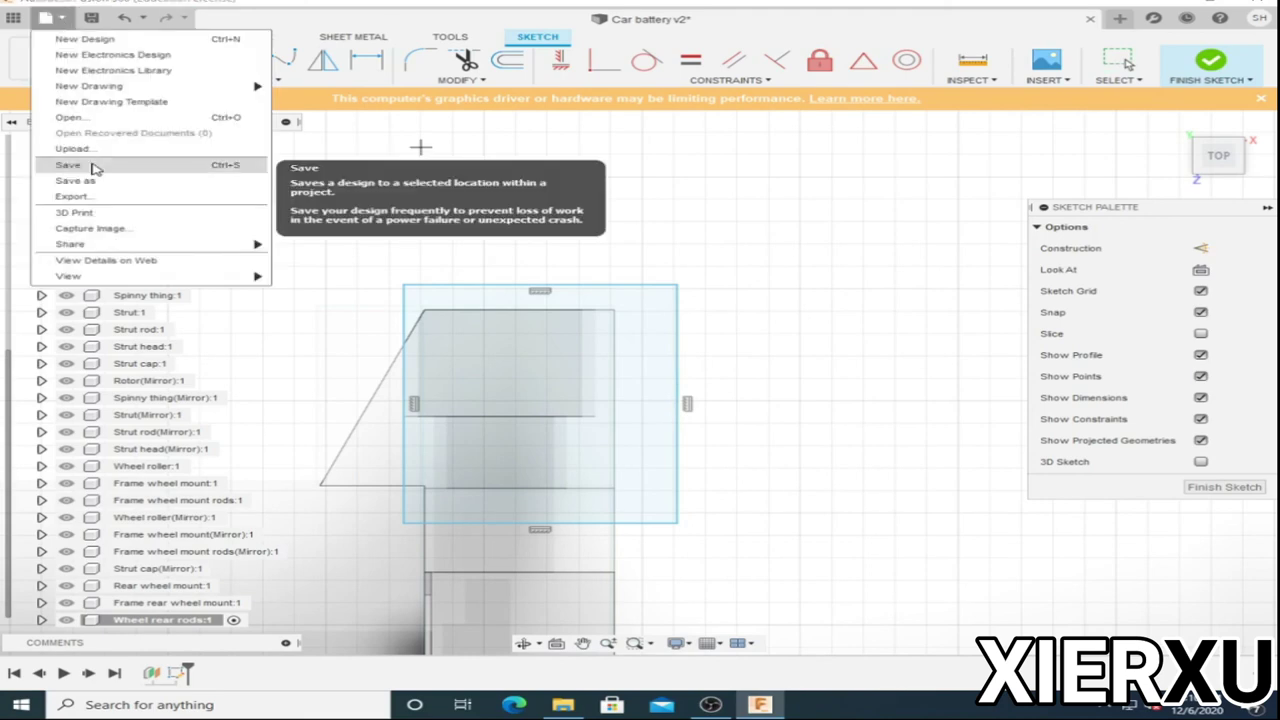
click(91, 165)
click(638, 377)
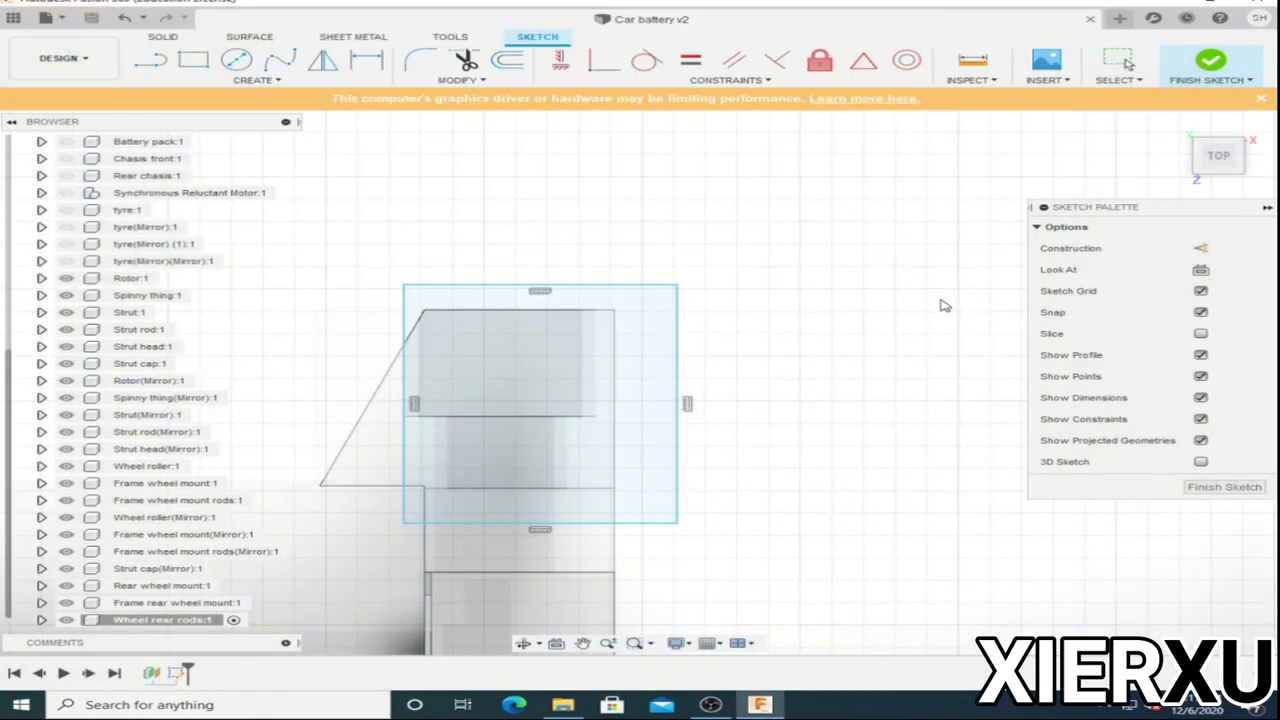
Complete the mount outlines with lines, finish the sketch, and begin extruding its four profiles.
click(153, 63)
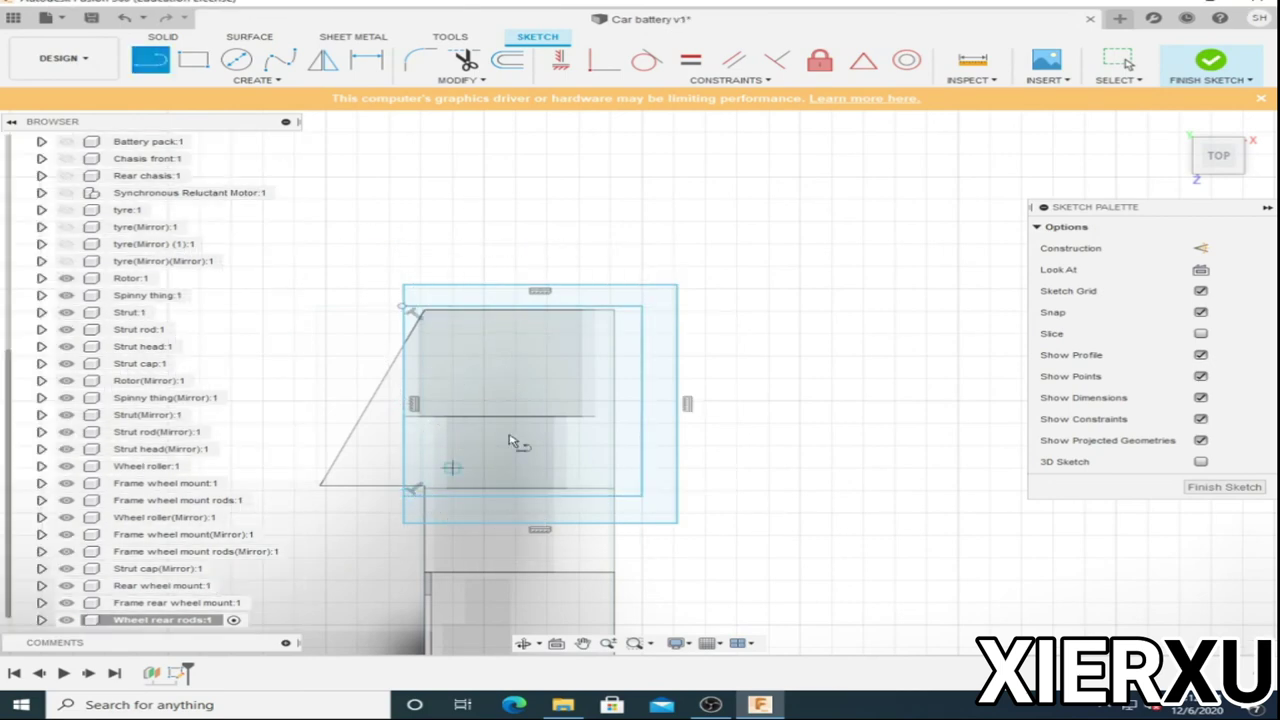
scroll(510, 441, up, 3)
scroll(600, 534, down, 3)
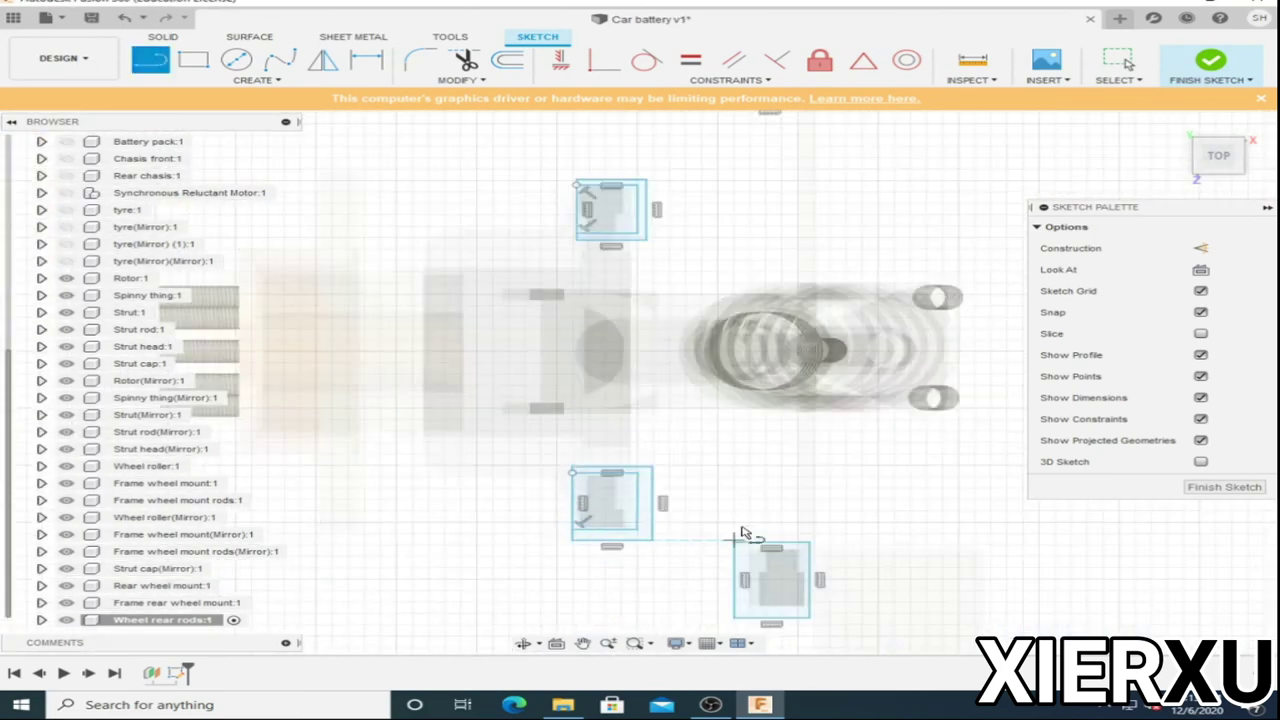
scroll(681, 562, up, 3)
scroll(681, 562, down, 3)
scroll(724, 500, up, 3)
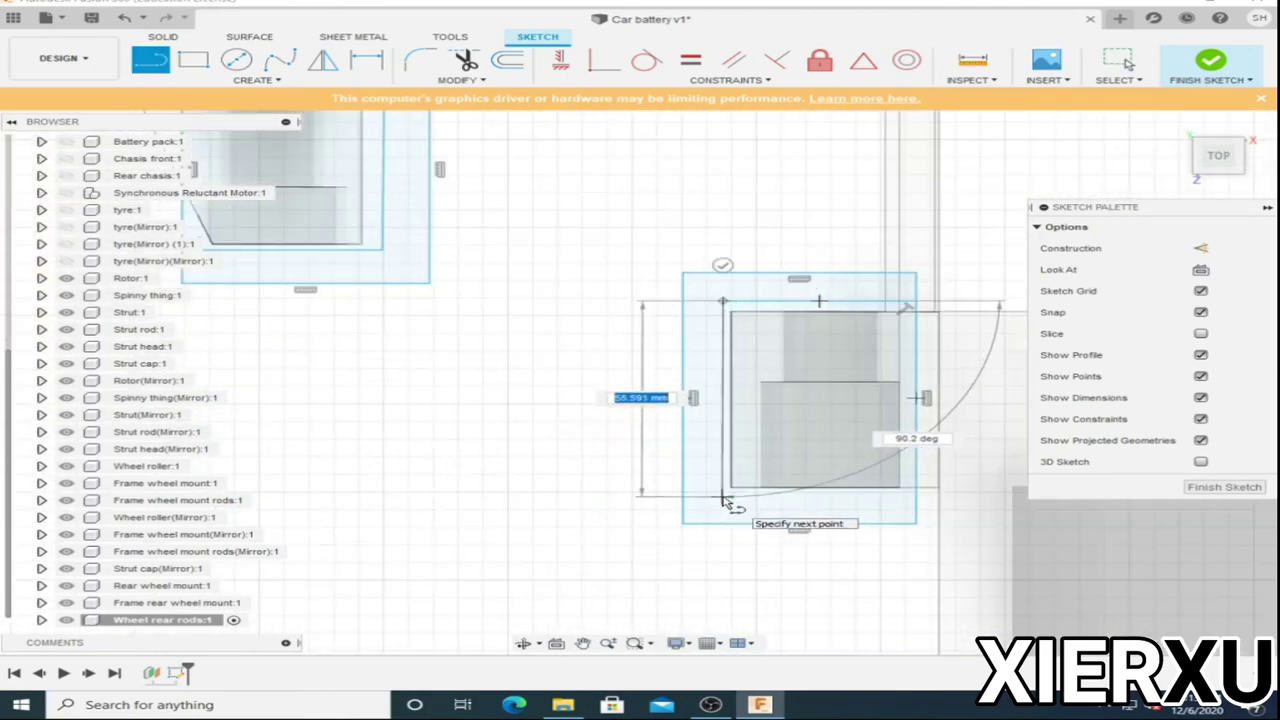
scroll(650, 473, down, 2)
scroll(508, 434, down, 2)
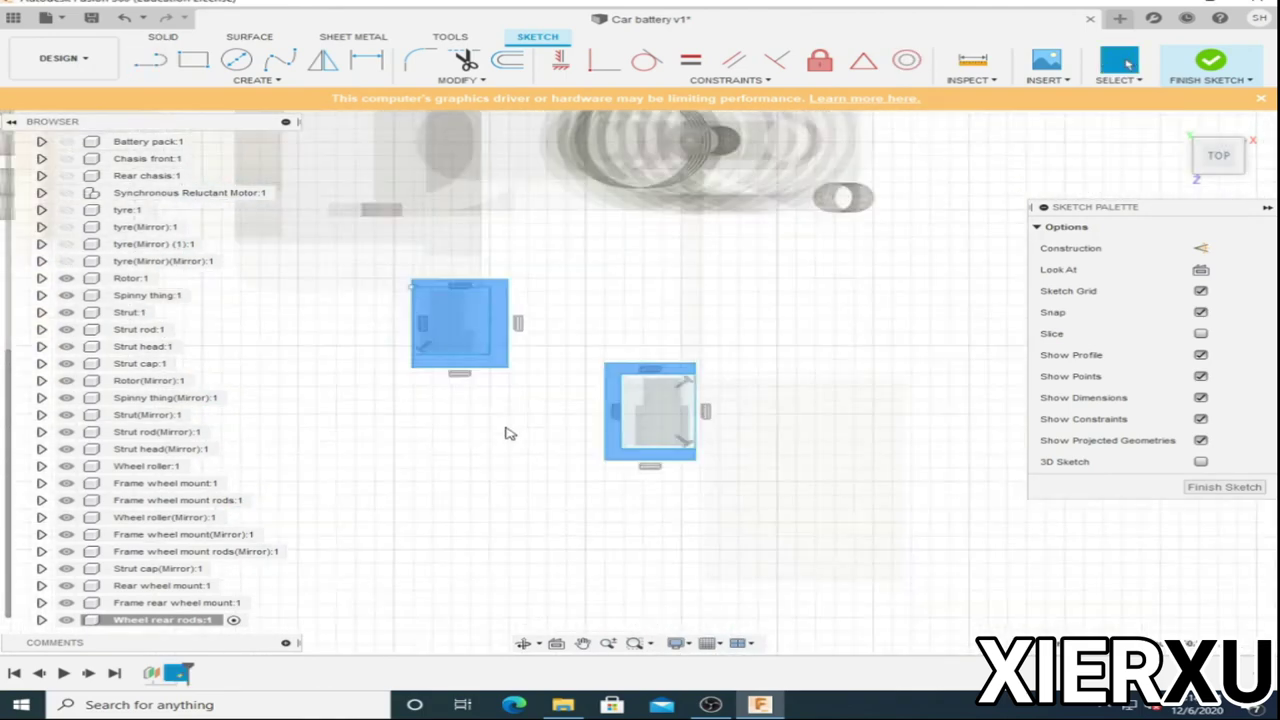
scroll(508, 434, up, 2)
scroll(578, 205, down, 2)
right_click(578, 205)
click(546, 263)
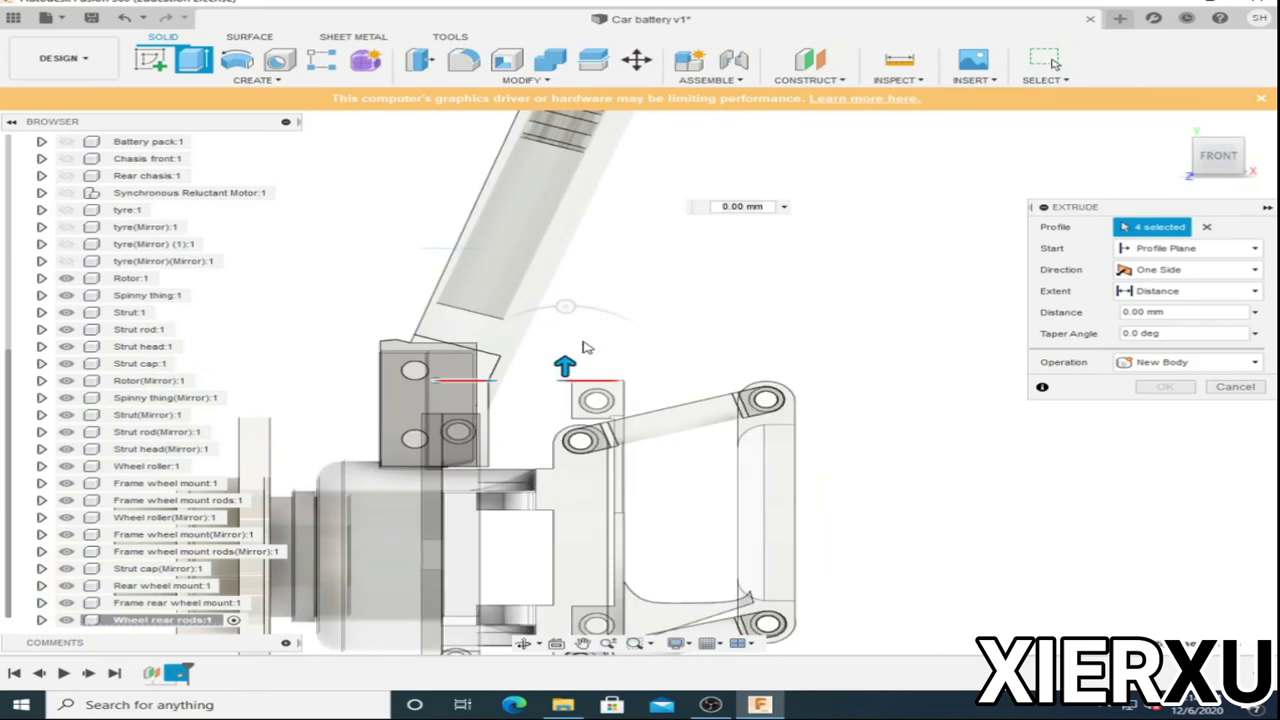
Extrude the three mount profiles -50 mm into the part.
scroll(509, 277, down, 3)
scroll(560, 350, up, 3)
drag(557, 343, 549, 463)
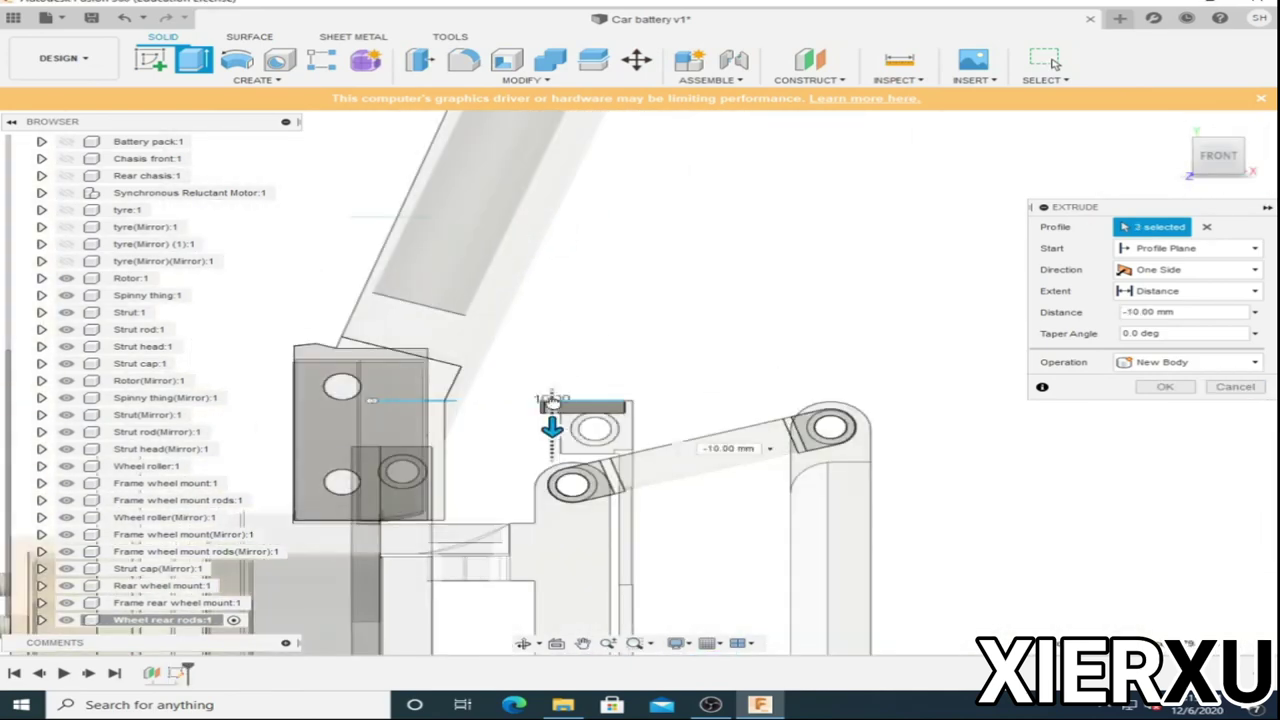
click(1152, 388)
Extrude two rear-rods sketch profiles in both directions with Two Sides.
click(1225, 142)
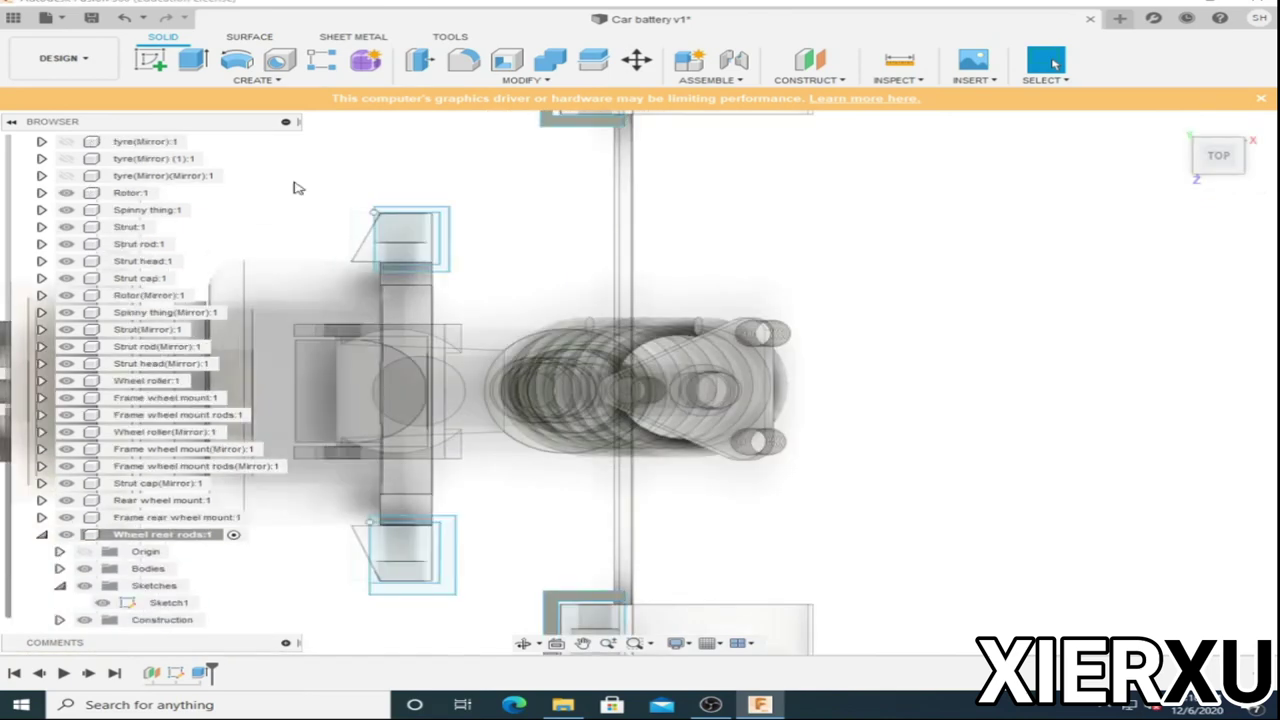
scroll(457, 508, up, 3)
scroll(343, 491, up, 4)
scroll(329, 240, up, 3)
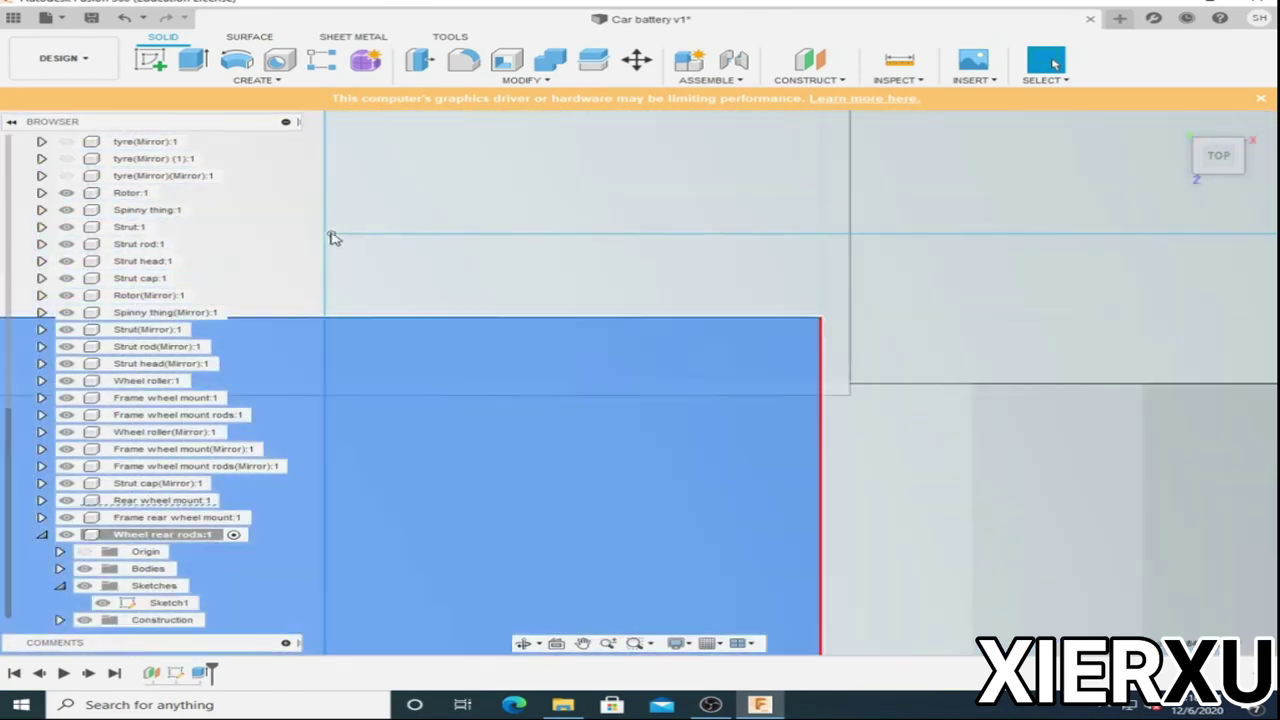
scroll(333, 238, down, 5)
key(e)
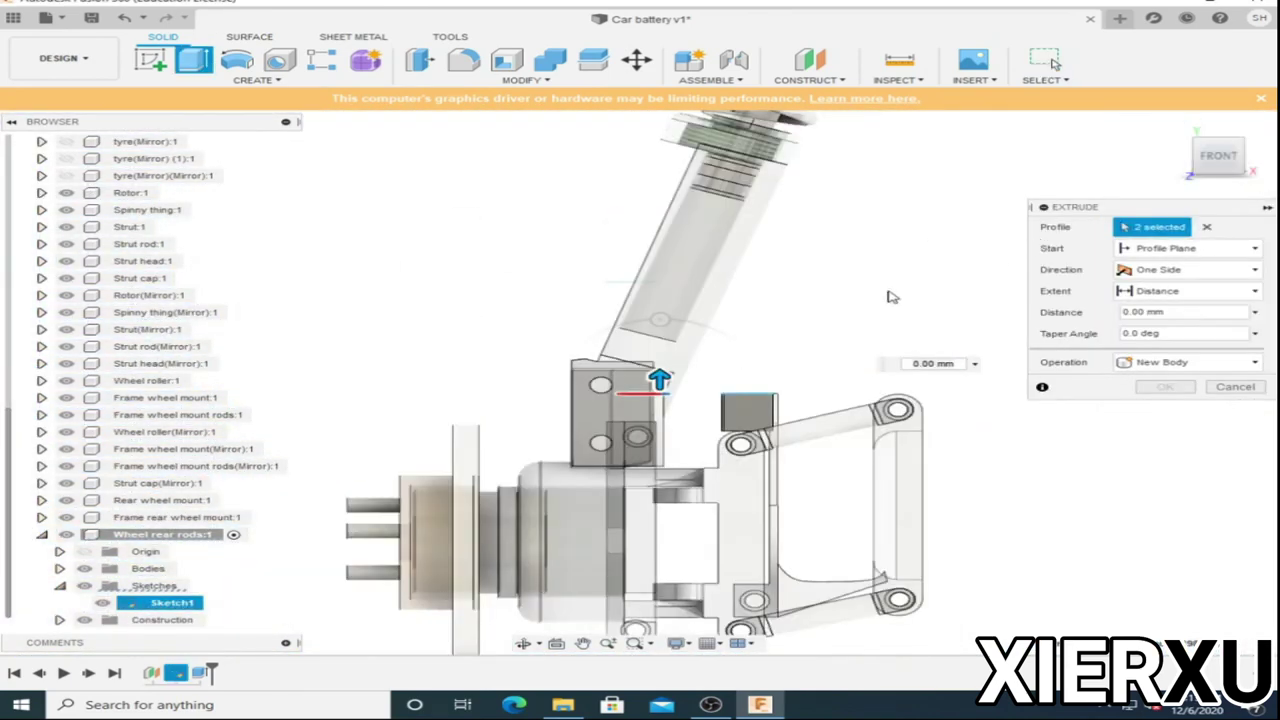
click(1190, 269)
click(1160, 312)
scroll(657, 422, up, 2)
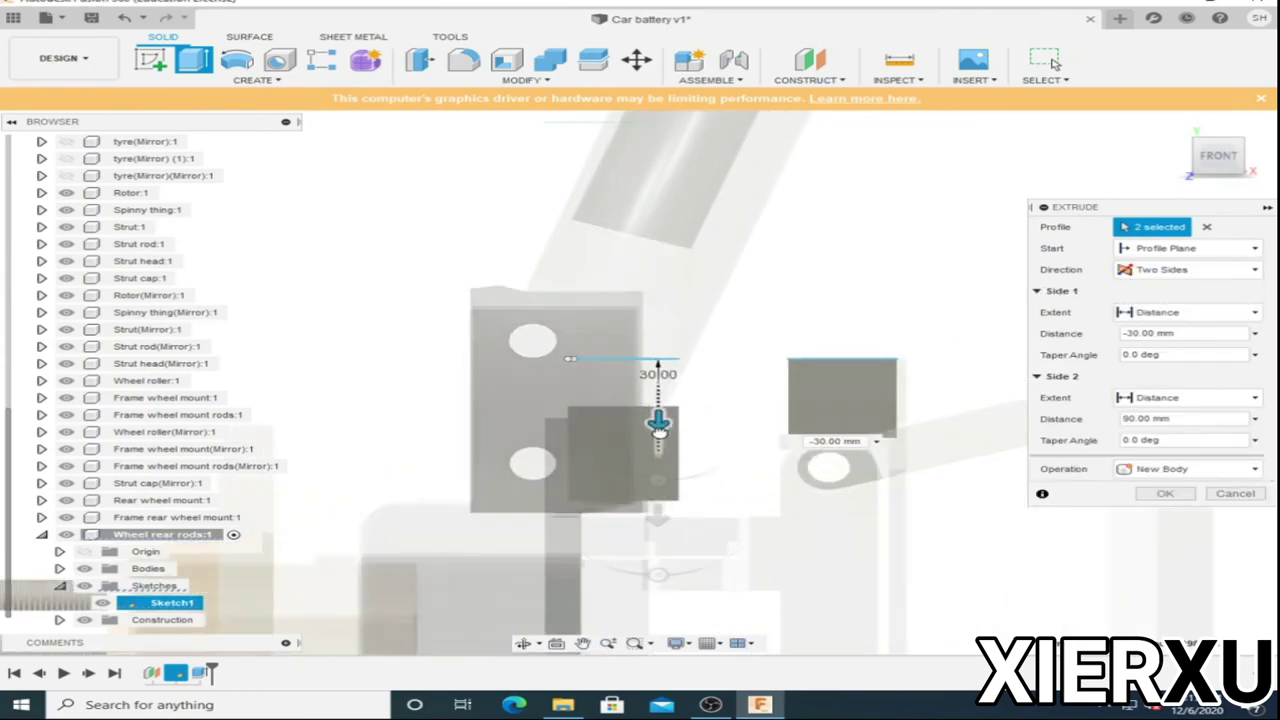
scroll(662, 415, down, 3)
scroll(665, 420, up, 3)
click(1182, 489)
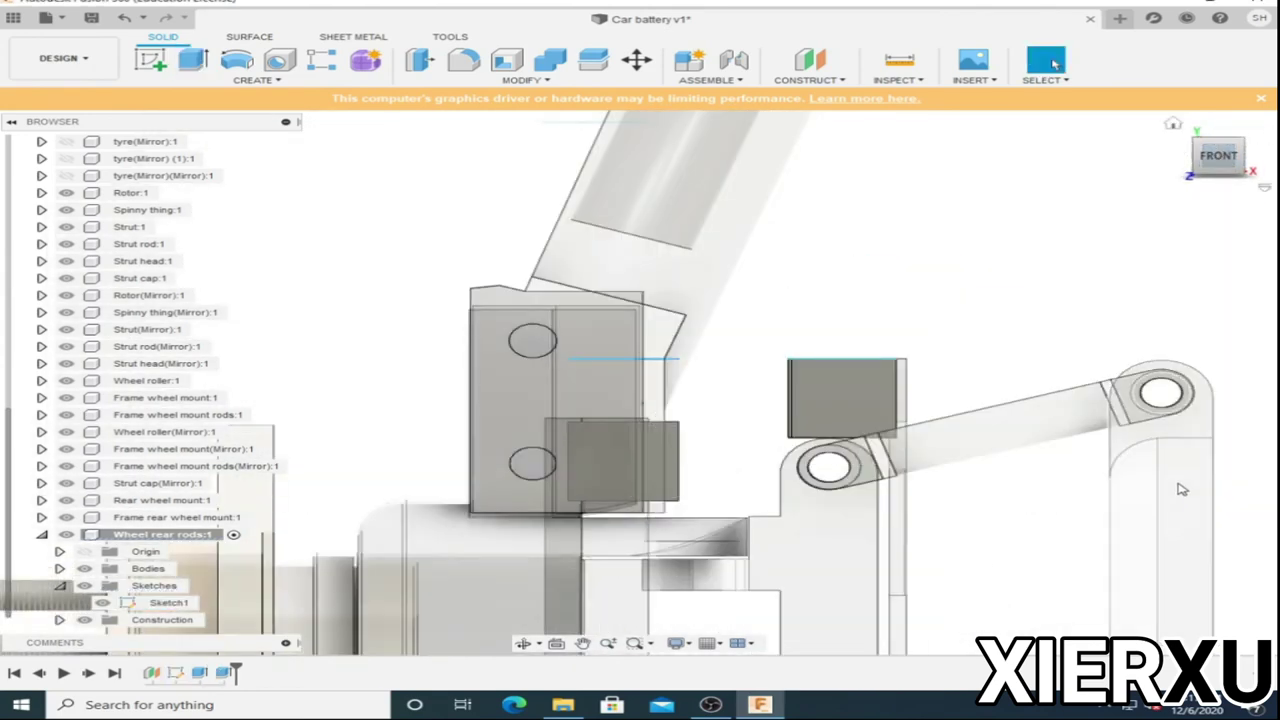
Extrude two Sketch1 profiles two-sided at -340 mm and 300 mm into long blocks.
click(1243, 150)
click(170, 602)
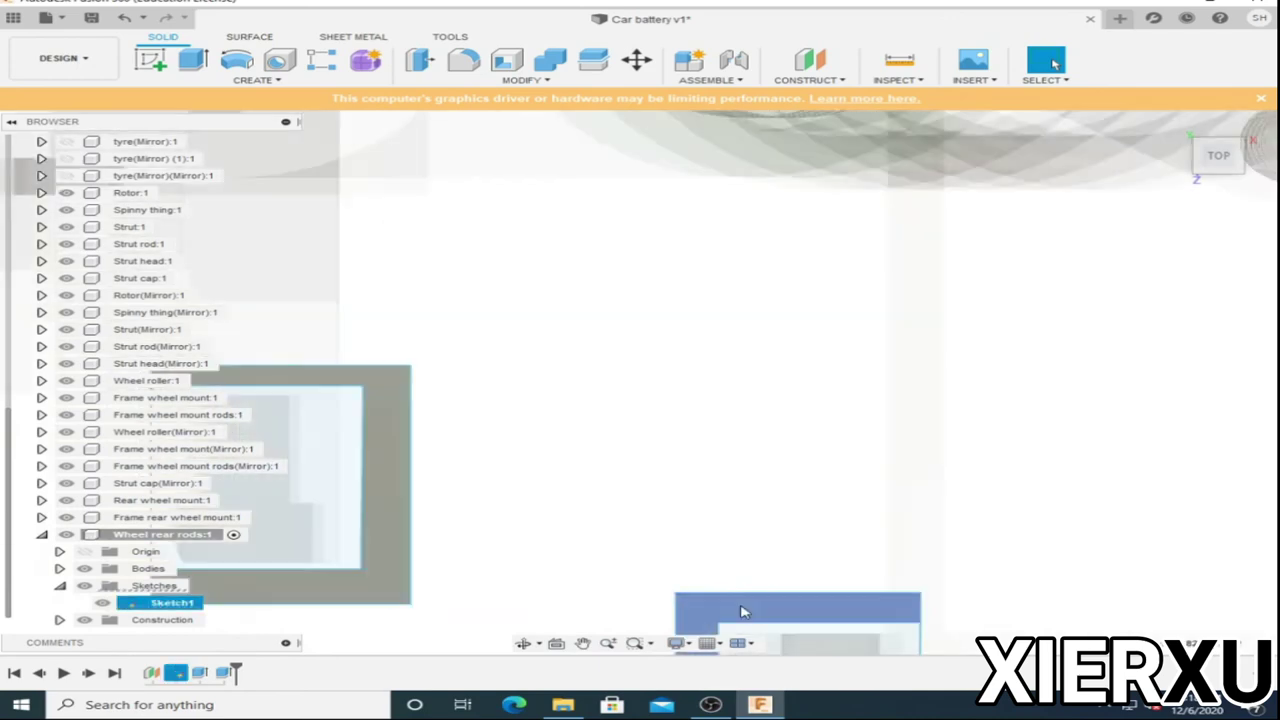
key(e)
scroll(786, 461, up, 3)
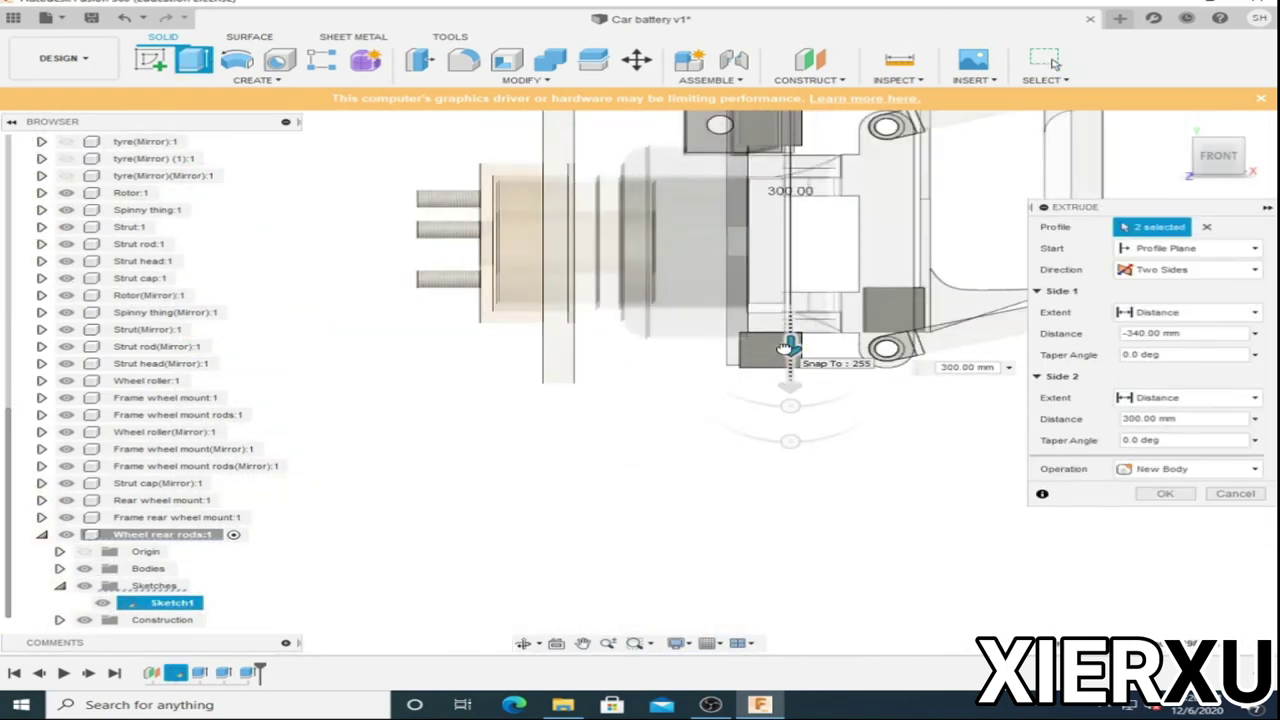
click(1167, 493)
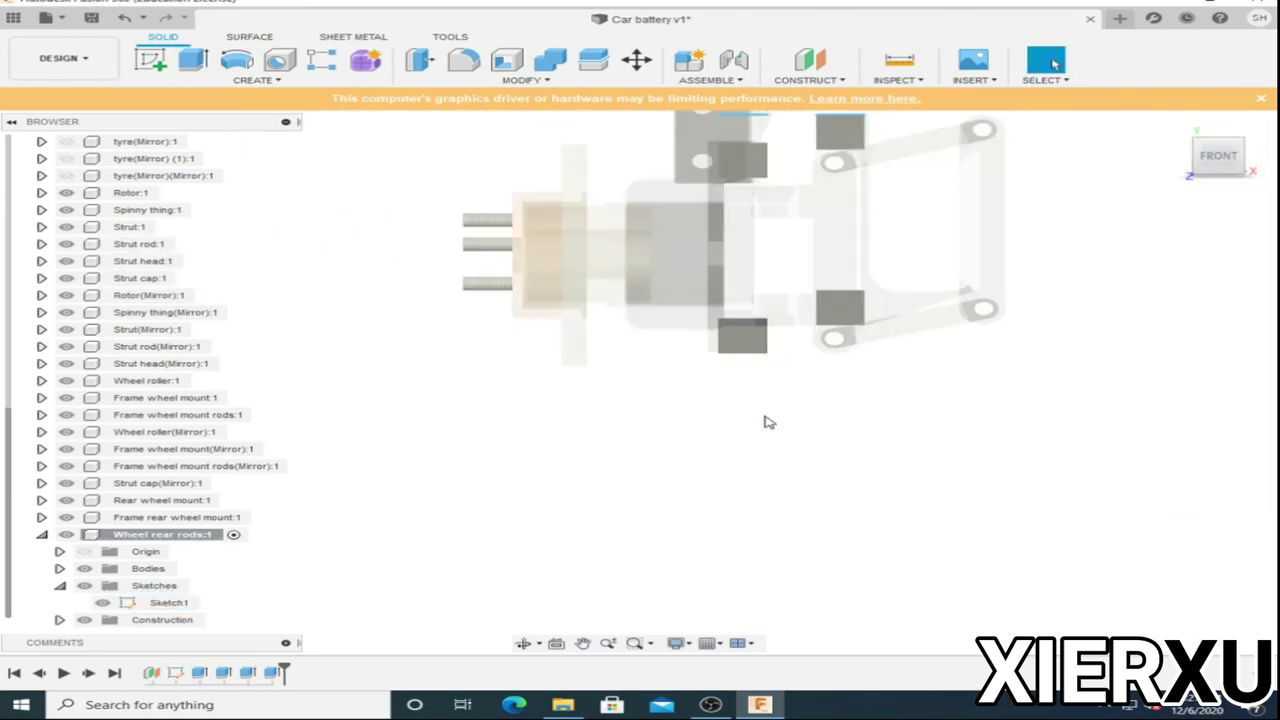
Fillet the 30 bracket edges with a 25 mm radius to round the mount ends.
scroll(800, 260, up, 2)
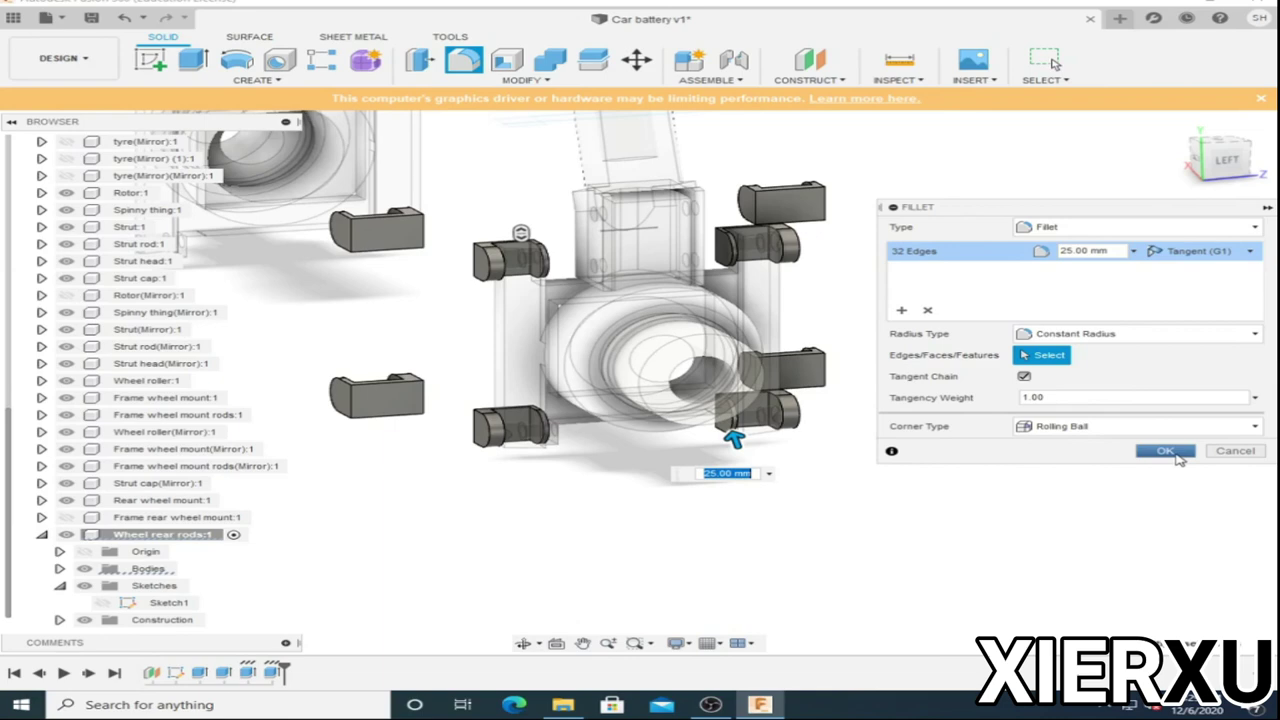
Confirm the 25 mm fillet and sketch a 20 mm circle on the bracket face.
key(Return)
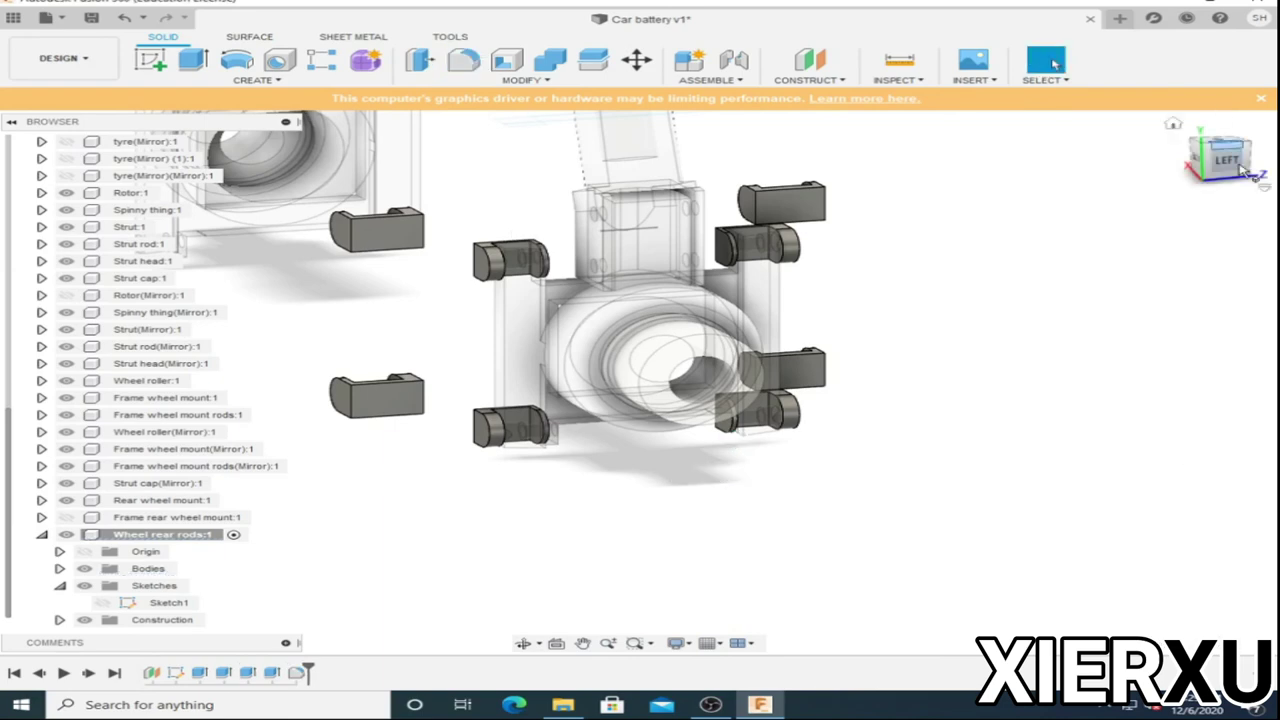
click(731, 300)
text(c)
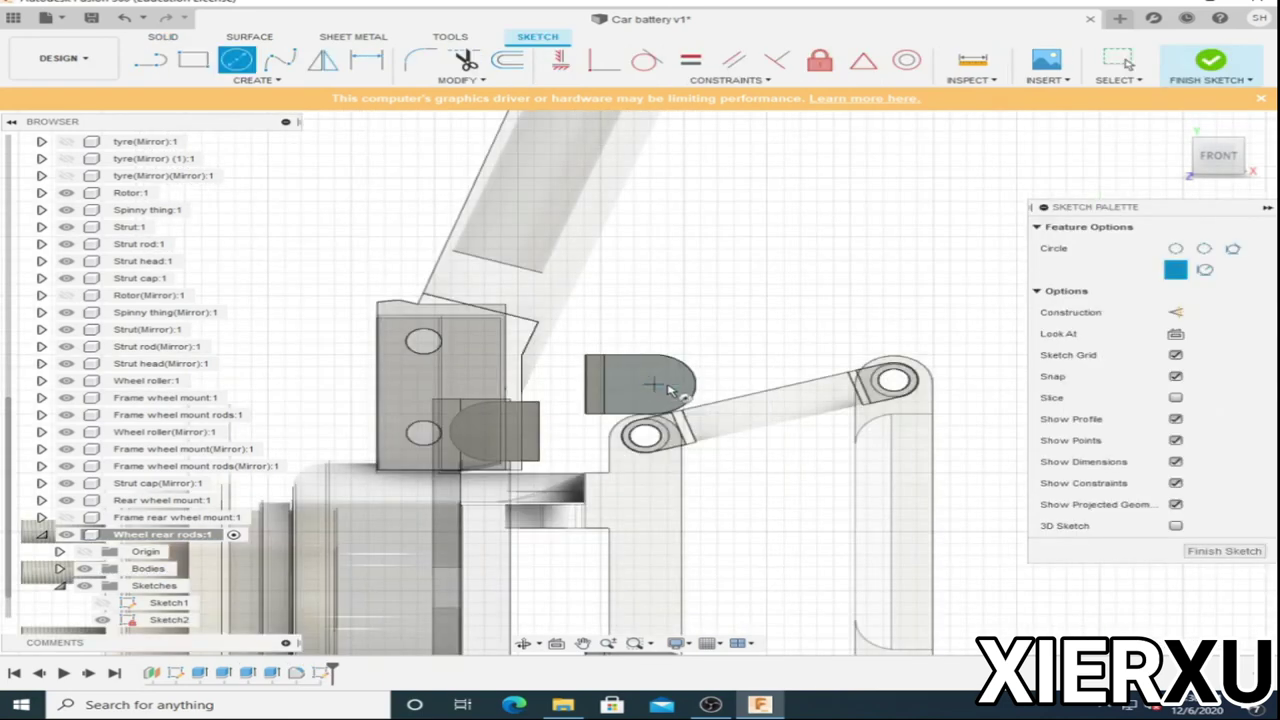
text(20)
key(Return)
key(Escape)
scroll(654, 385, up, 3)
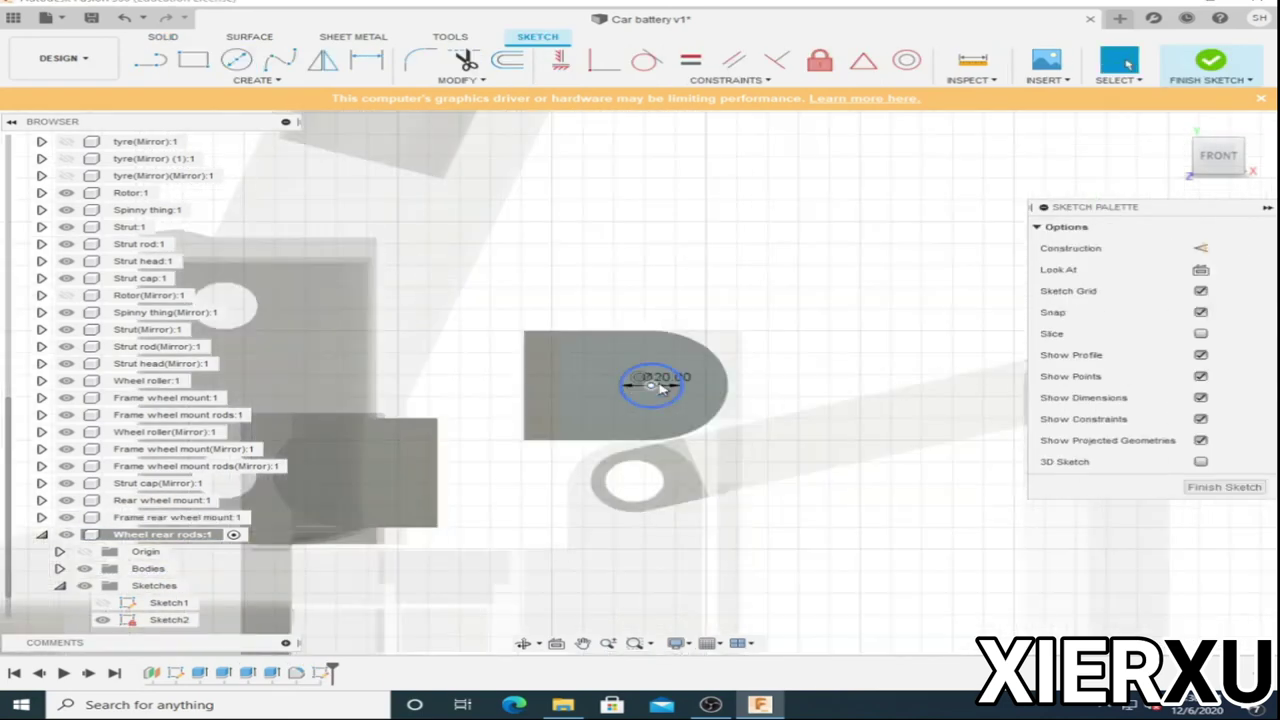
key(Escape)
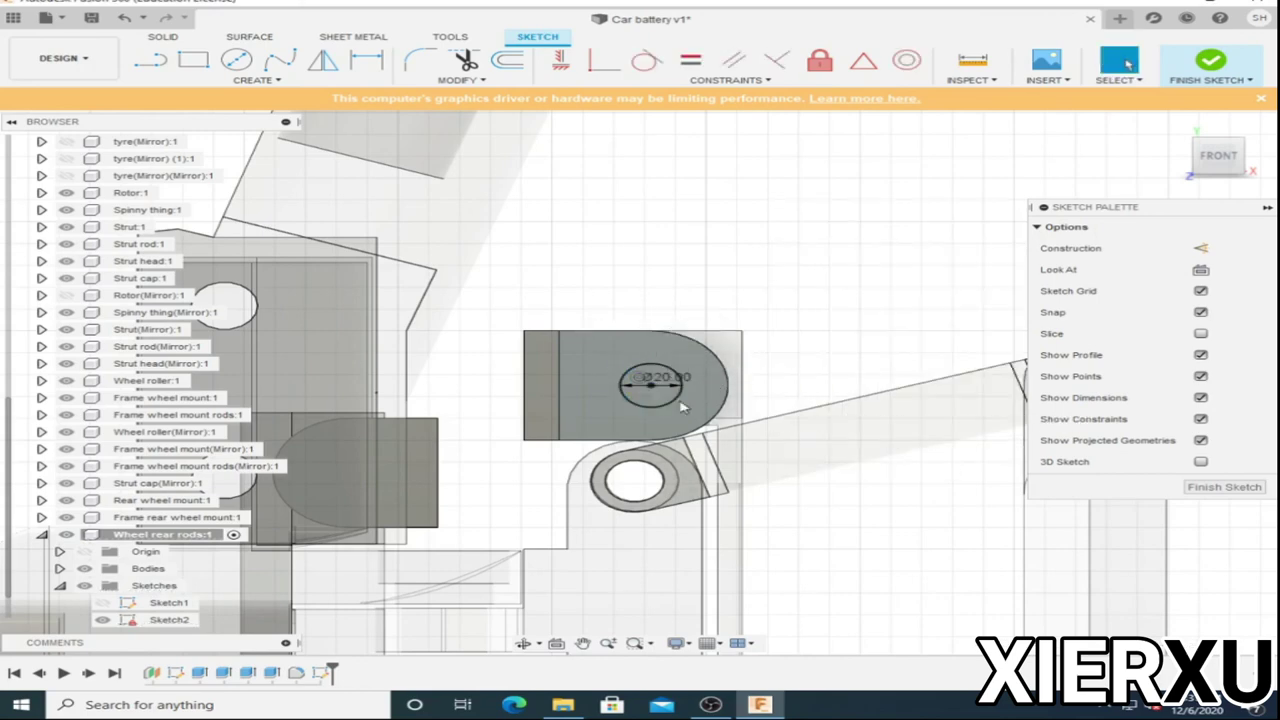
Delete and redraw the 20 mm circle in the rounded bracket end.
key(Delete)
text(c)
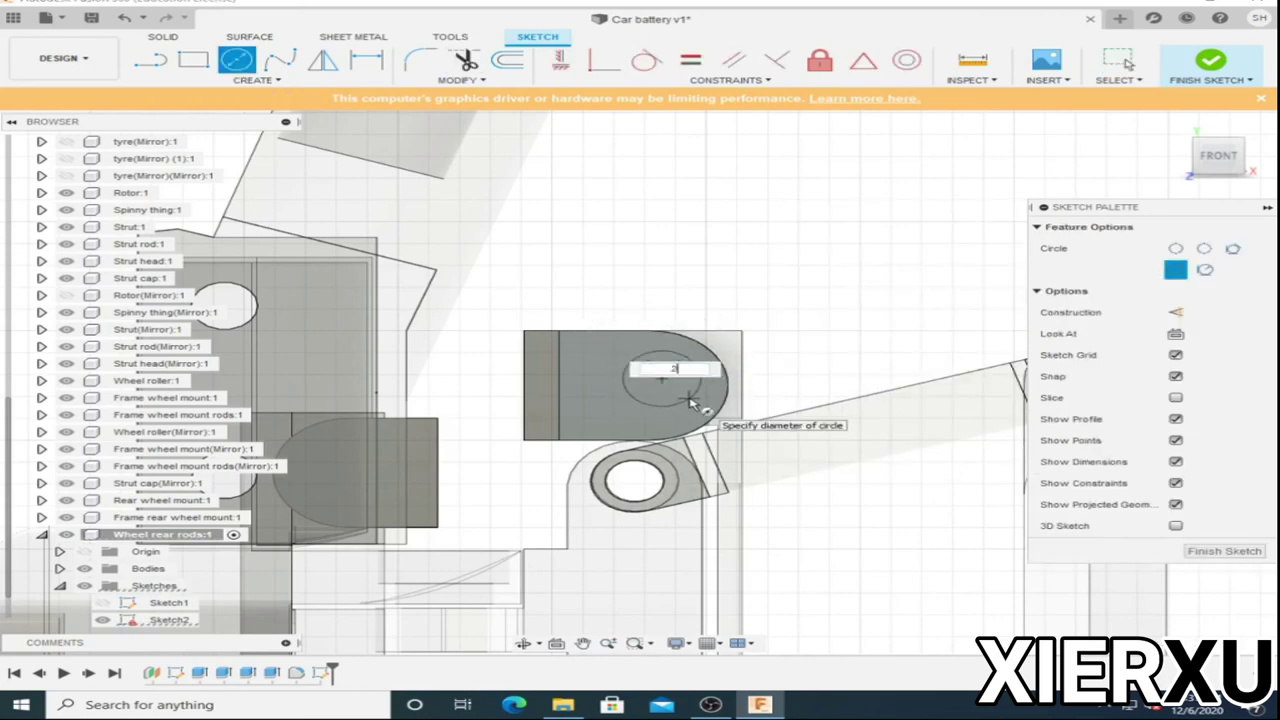
text(0)
key(Return)
right_click(690, 402)
key(Escape)
scroll(694, 365, up, 2)
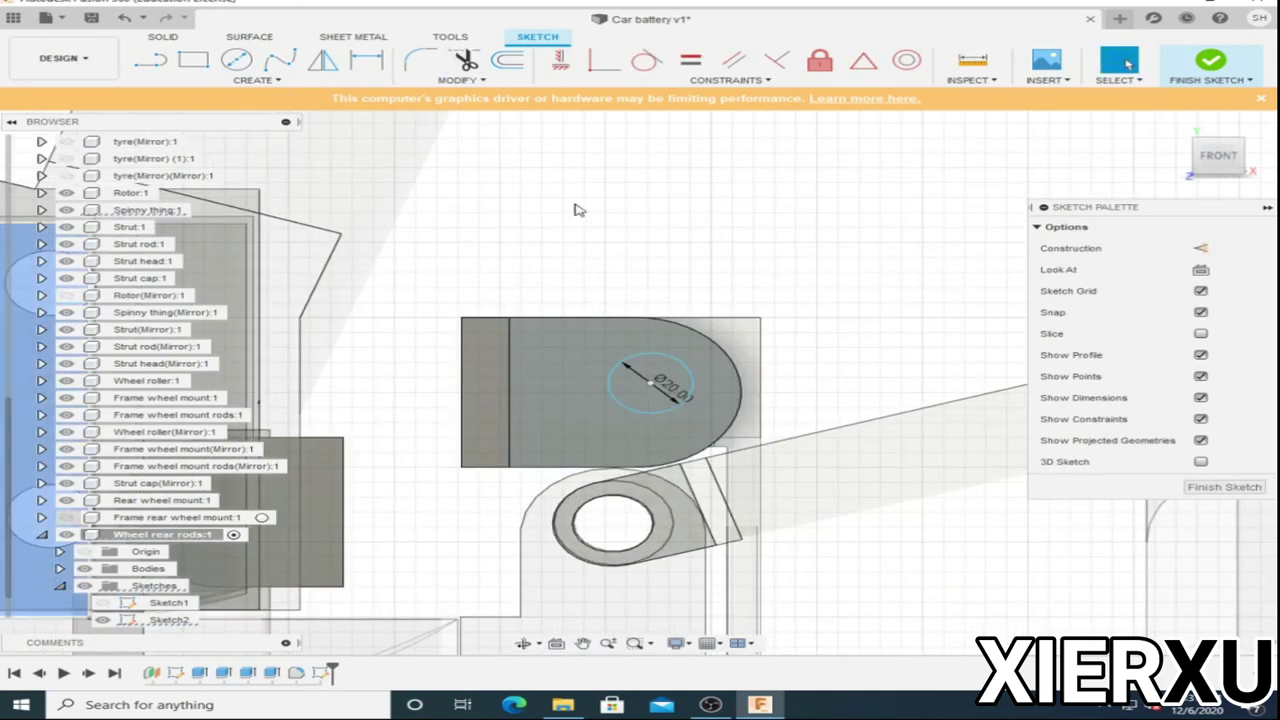
scroll(757, 291, down, 2)
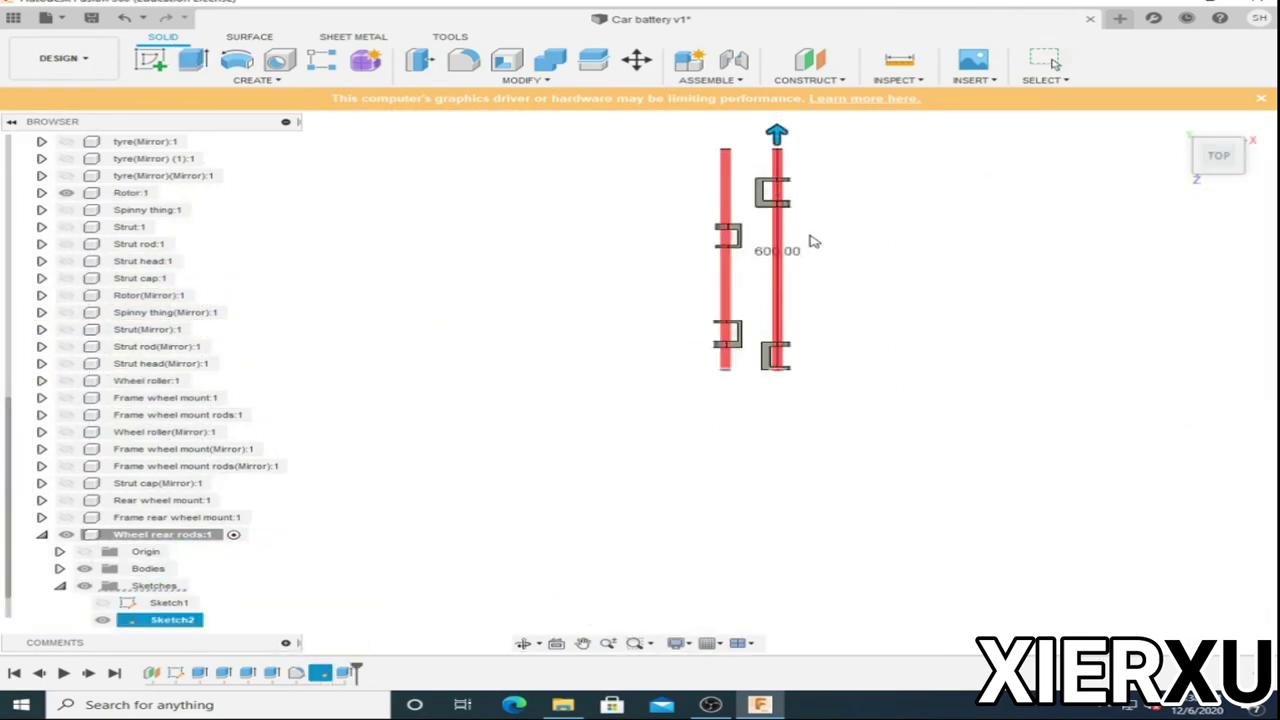
Start a new sketch on the offset construction plane.
click(810, 62)
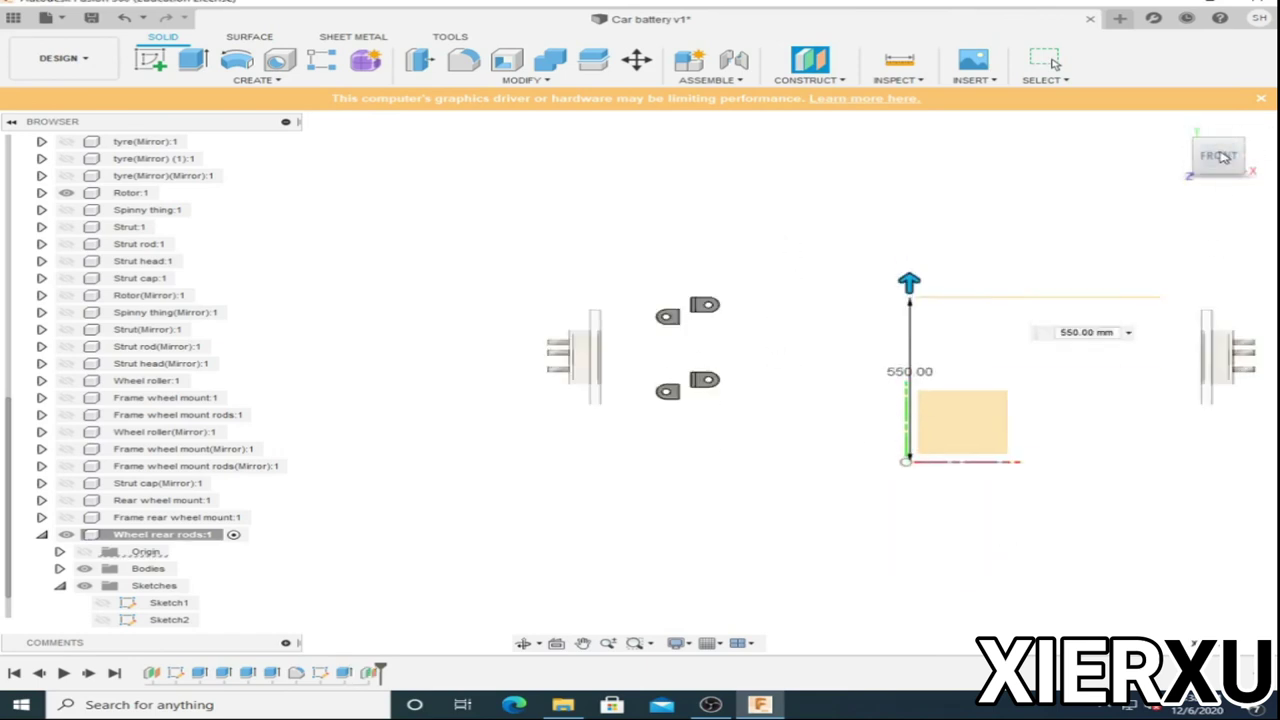
right_click(938, 560)
click(919, 407)
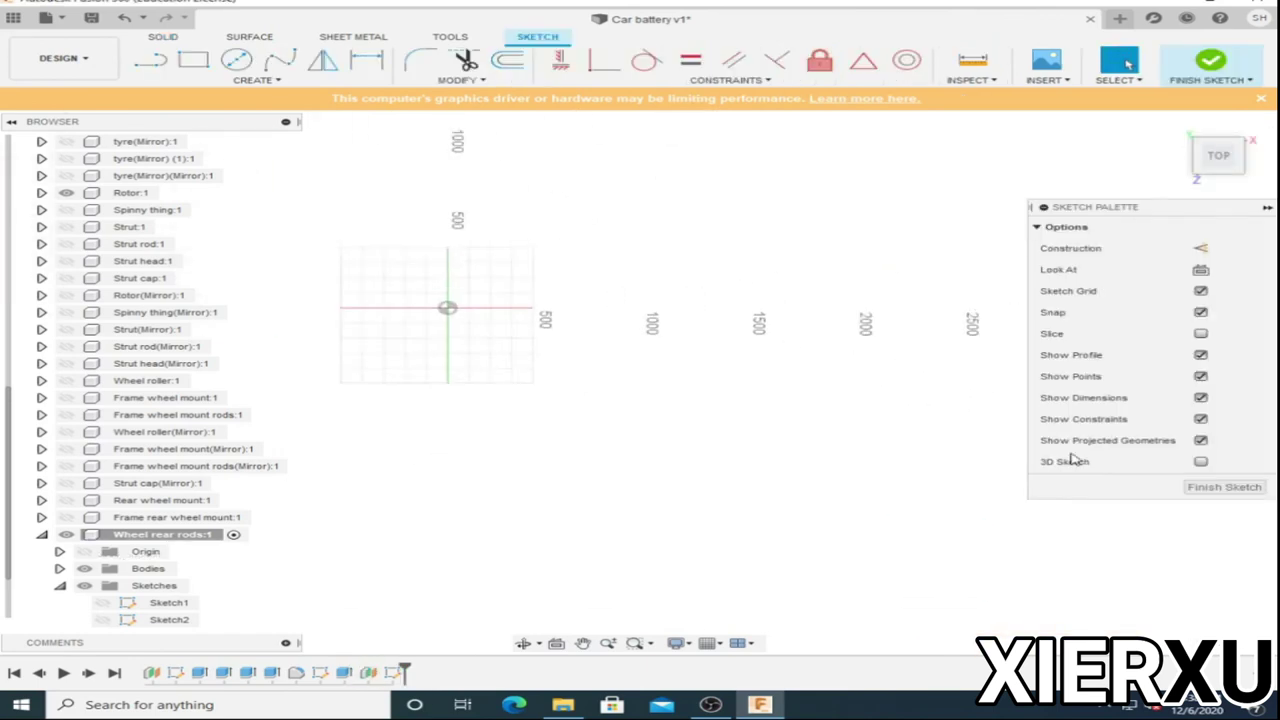
click(520, 323)
key(r)
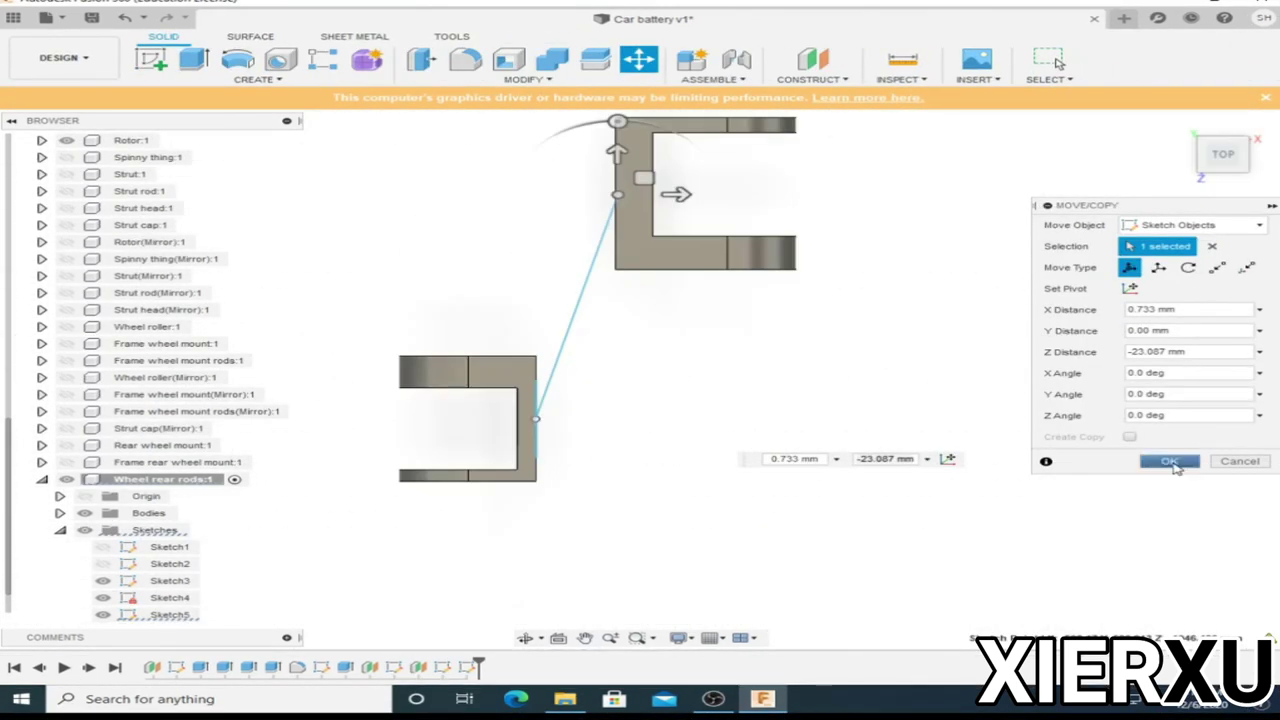
Reopen Sketch5 in the rear rods component for editing, then finish it.
click(1169, 462)
scroll(640, 398, down, 5)
click(176, 598)
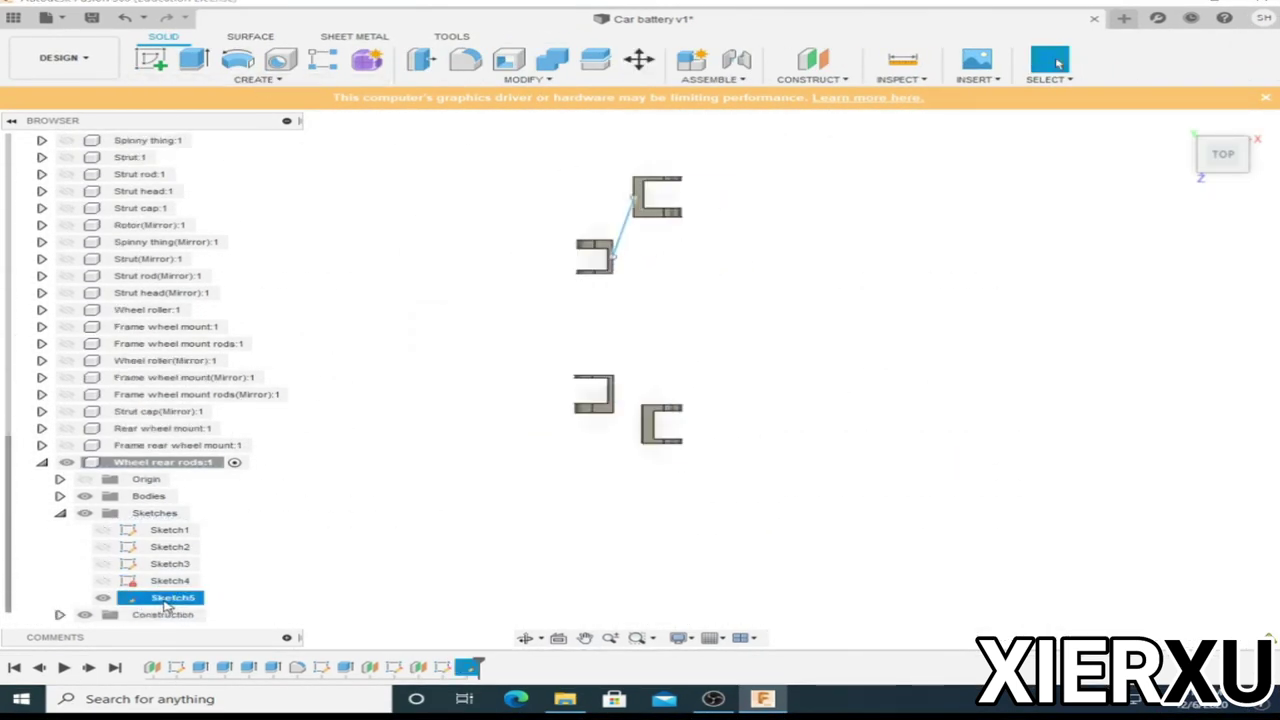
right_click(165, 605)
click(363, 406)
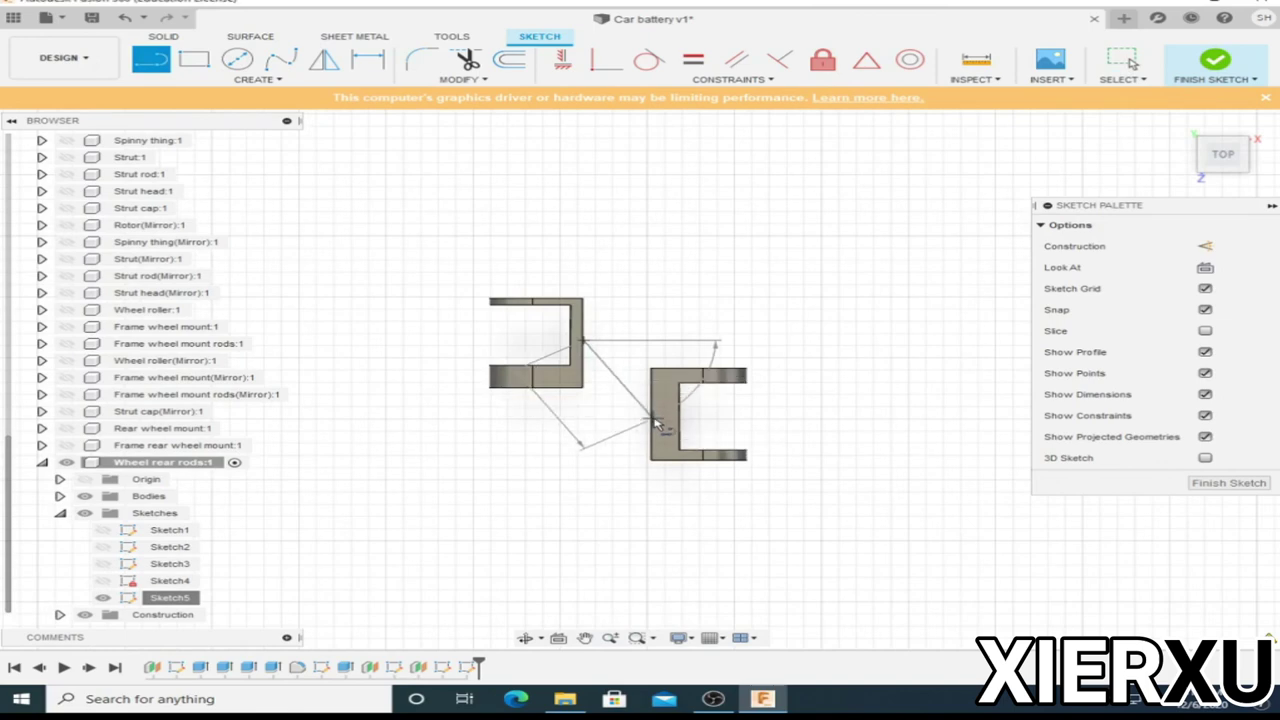
click(1215, 62)
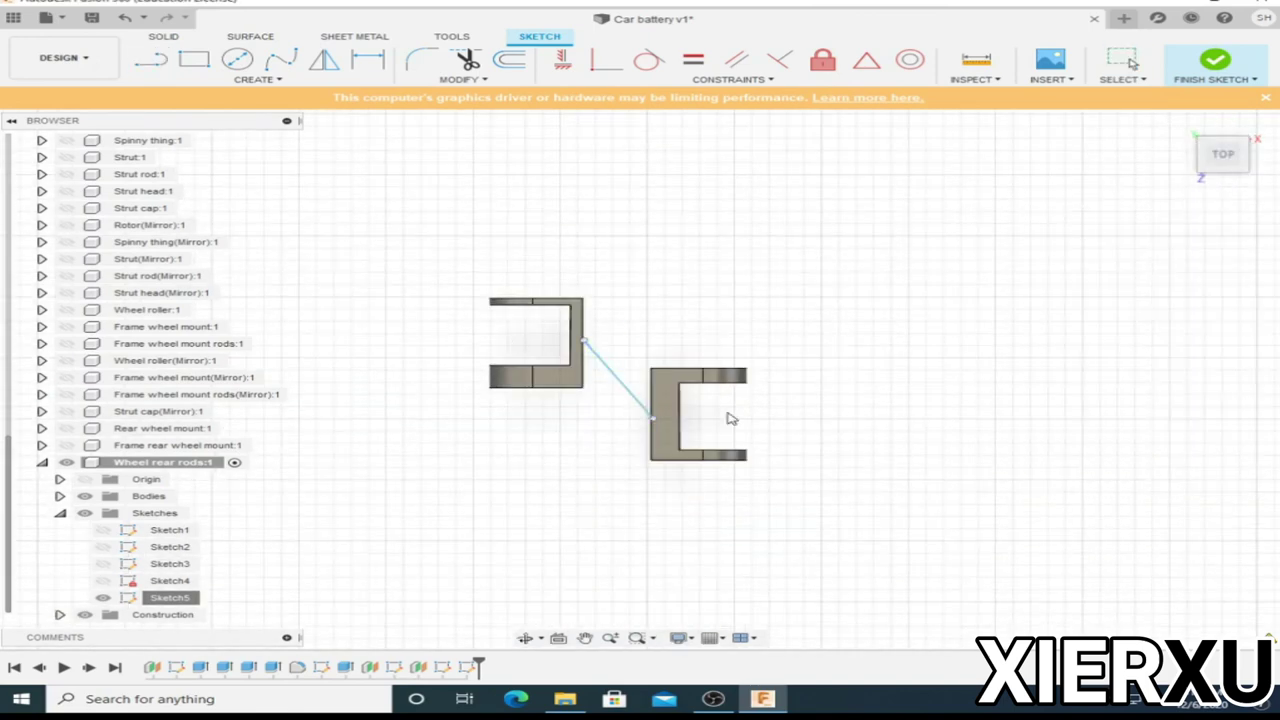
Move Sketch5's rod line so it spans the upper pair of wheel mounts.
key(m)
scroll(590, 336, up, 10)
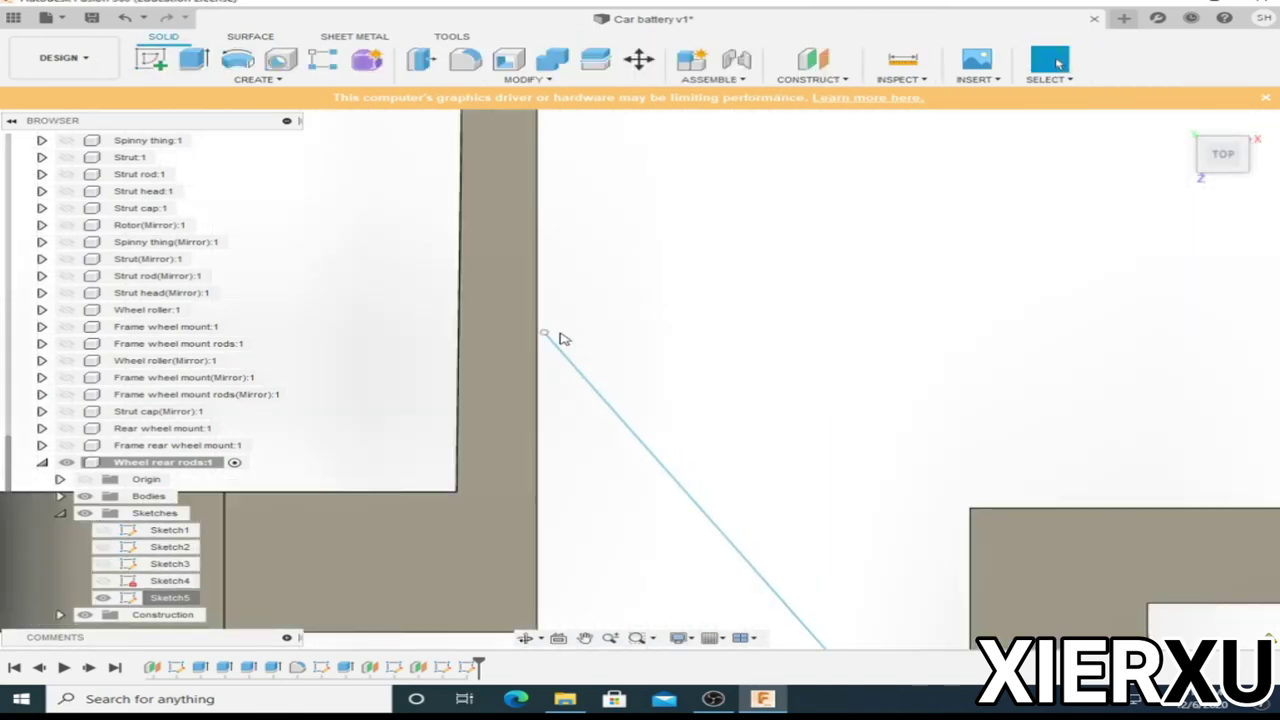
scroll(714, 366, down, 3)
click(674, 337)
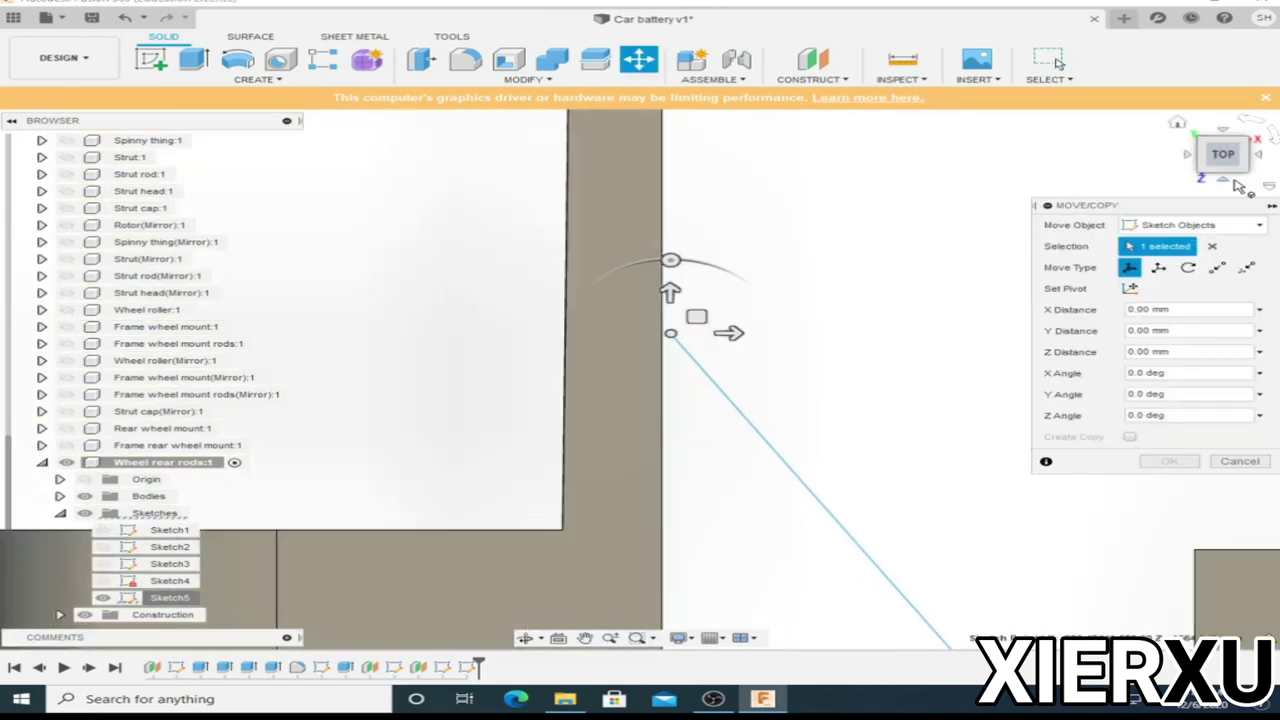
scroll(674, 337, down, 3)
shift+middle_drag(566, 430, 557, 400)
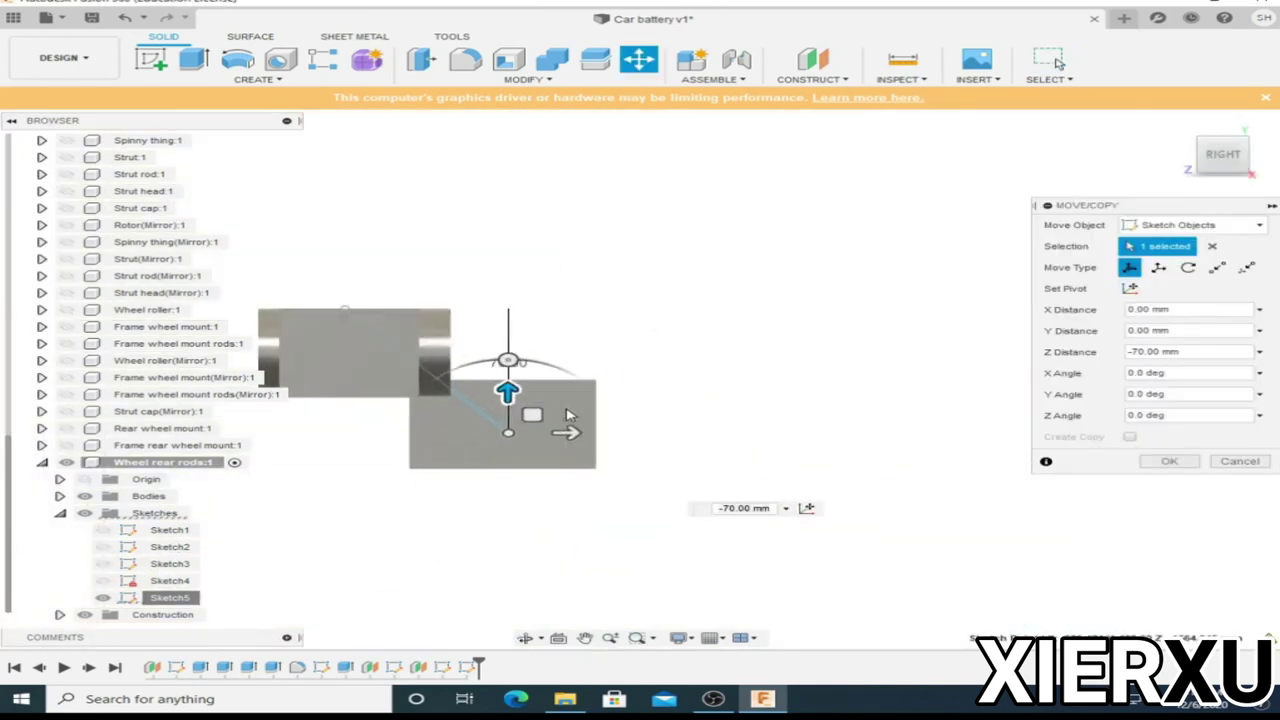
scroll(594, 410, up, 4)
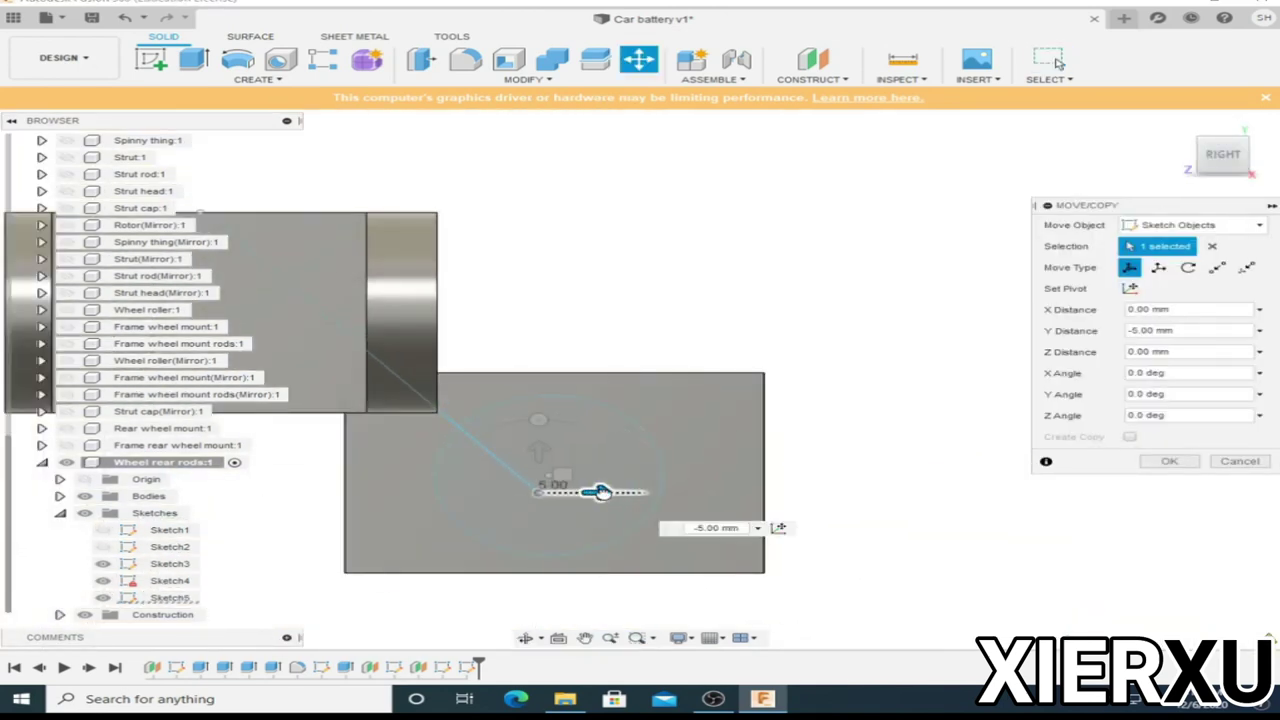
mouse_move(573, 459)
shift+middle_down()
mouse_move(549, 337)
mouse_move(590, 230)
shift+middle_up()
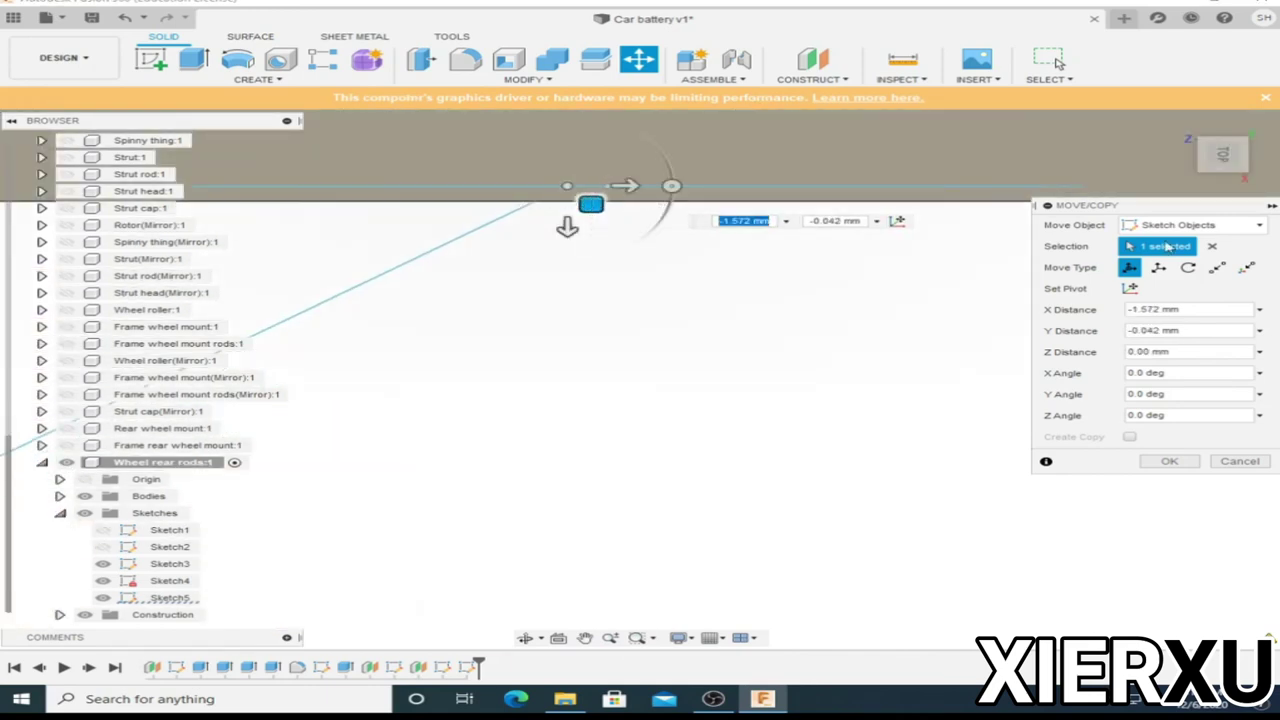
scroll(600, 450, down, 3)
scroll(831, 277, up, 5)
scroll(845, 605, up, 2)
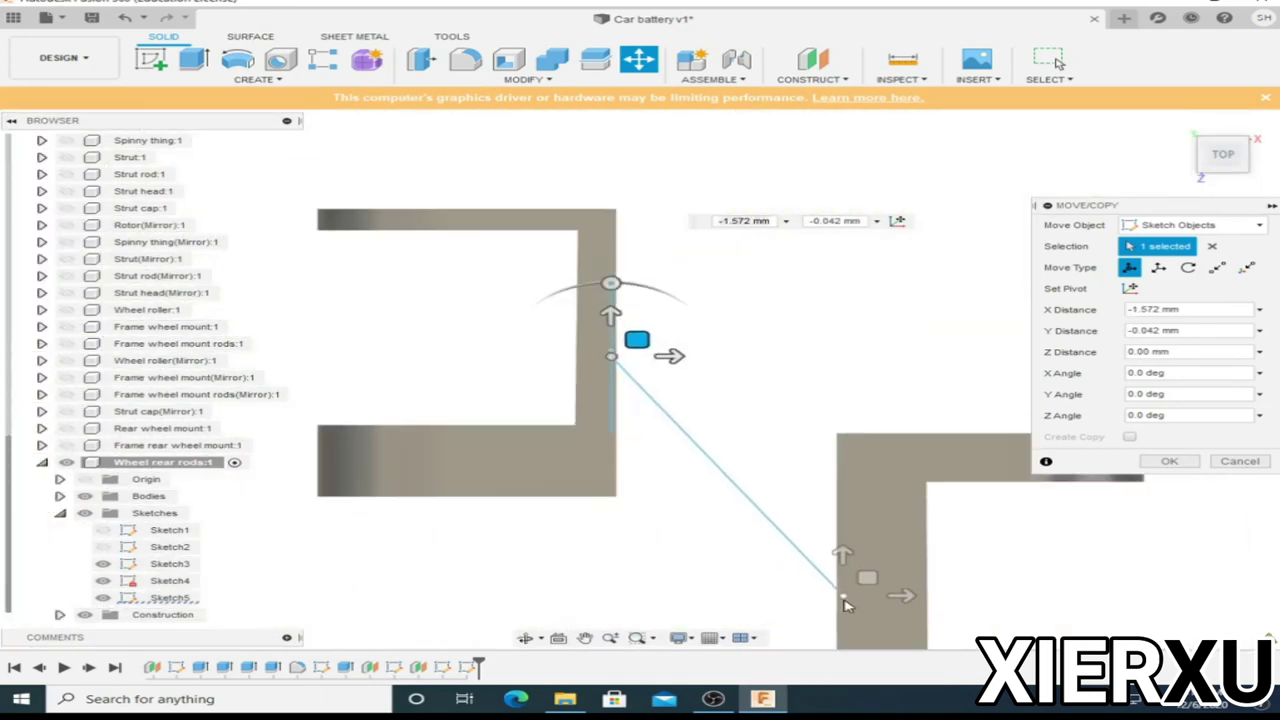
shift+middle_drag(845, 605, 816, 272)
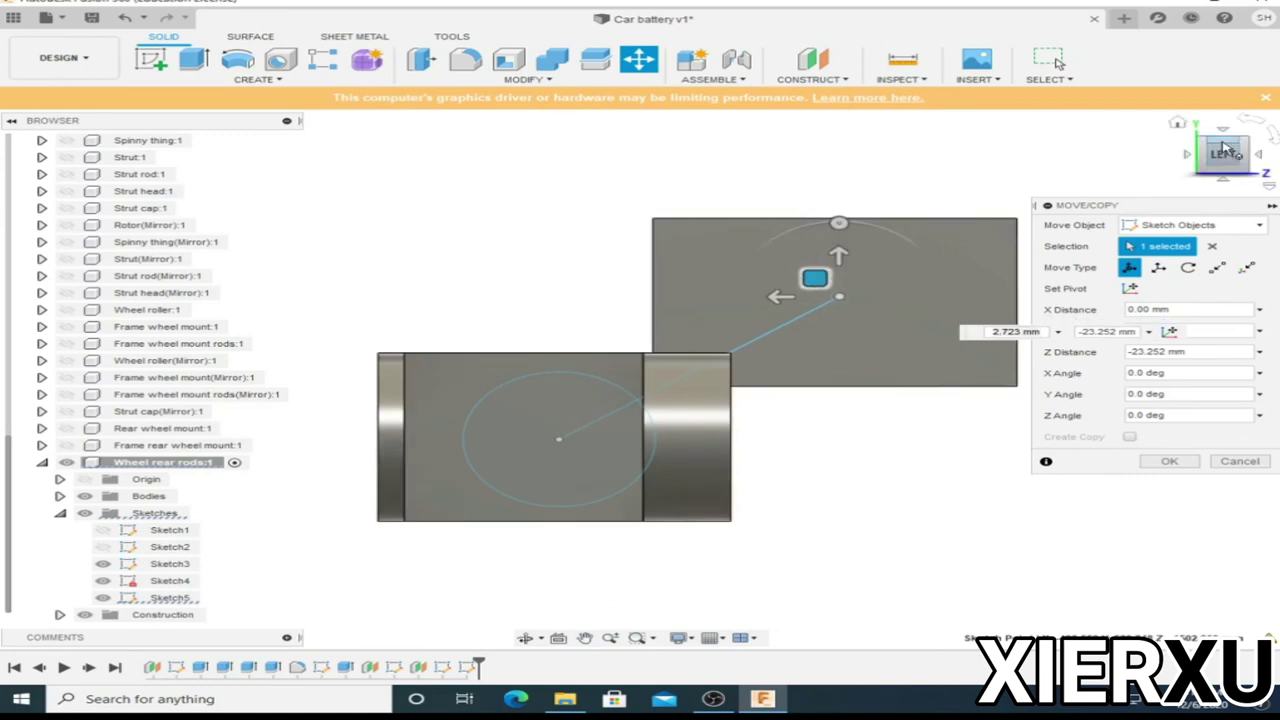
key(Escape)
Create a construction plane offset 300 mm from the base plane.
shift+middle_drag(777, 306, 472, 93)
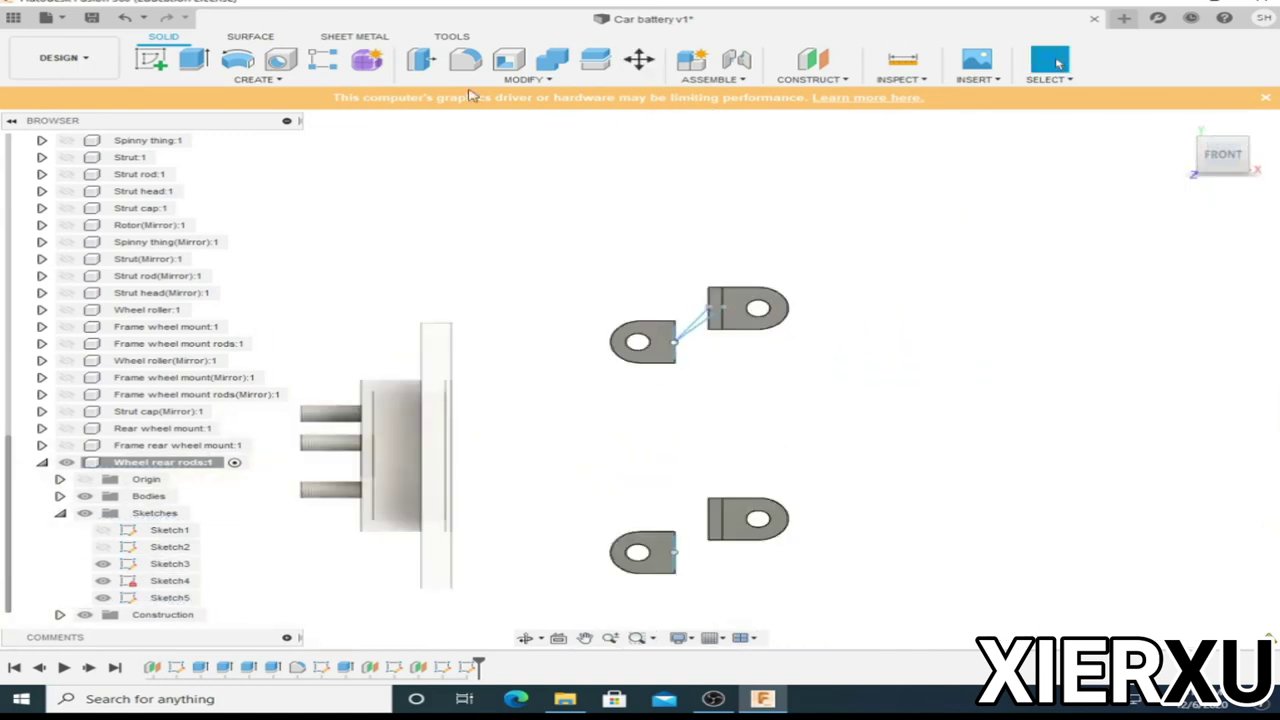
click(812, 60)
click(1100, 543)
text(300)
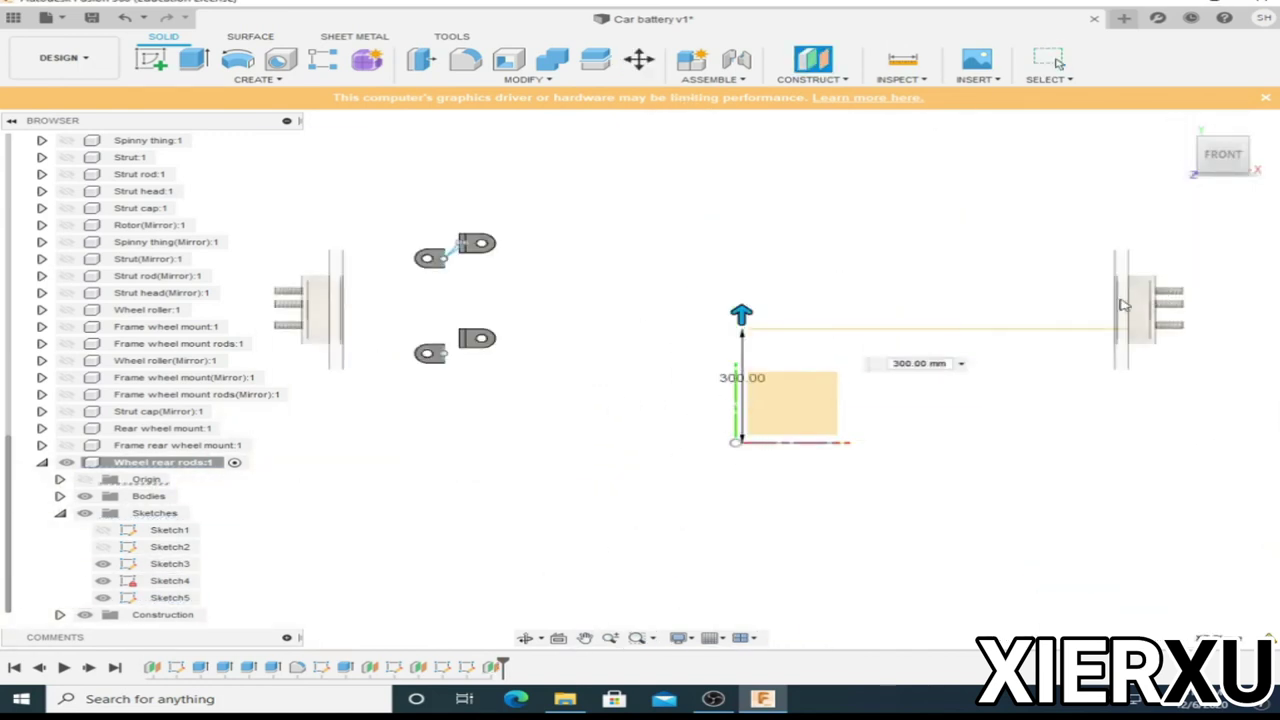
key(Return)
shift+middle_drag(1122, 305, 737, 492)
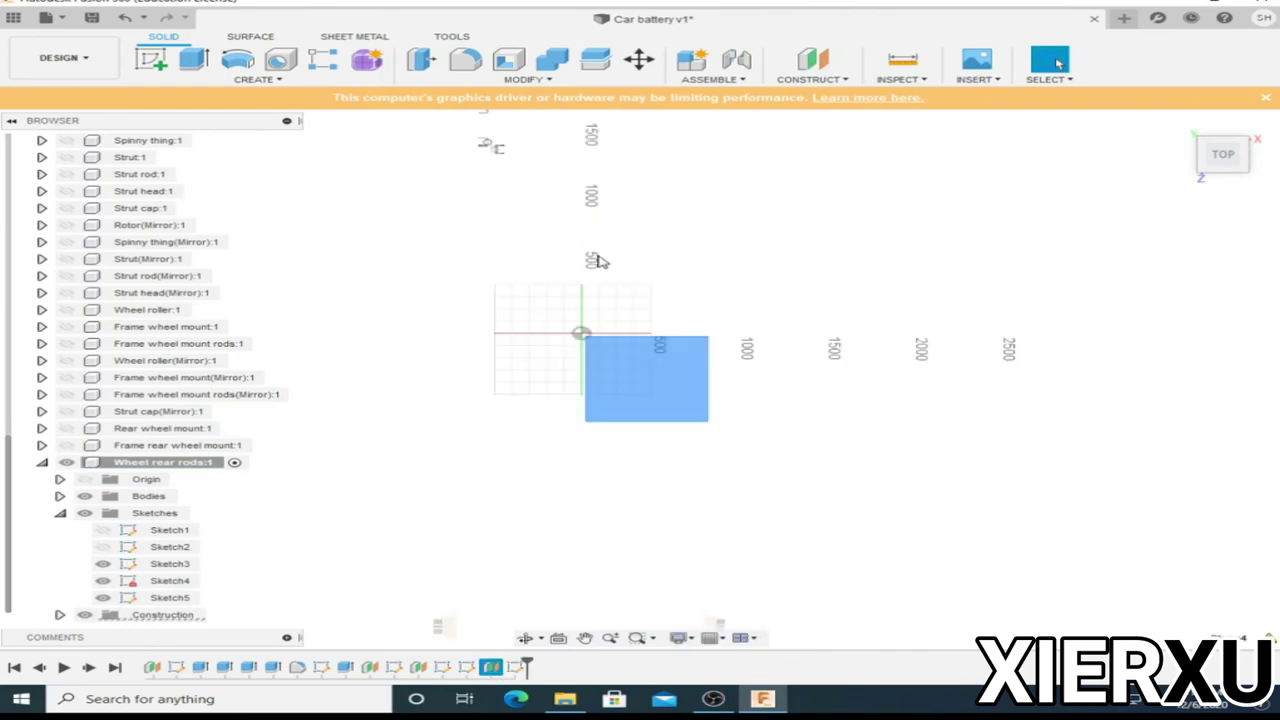
Sketch a rod line between the lower pair of wheel mounts on the new plane.
click(490, 147)
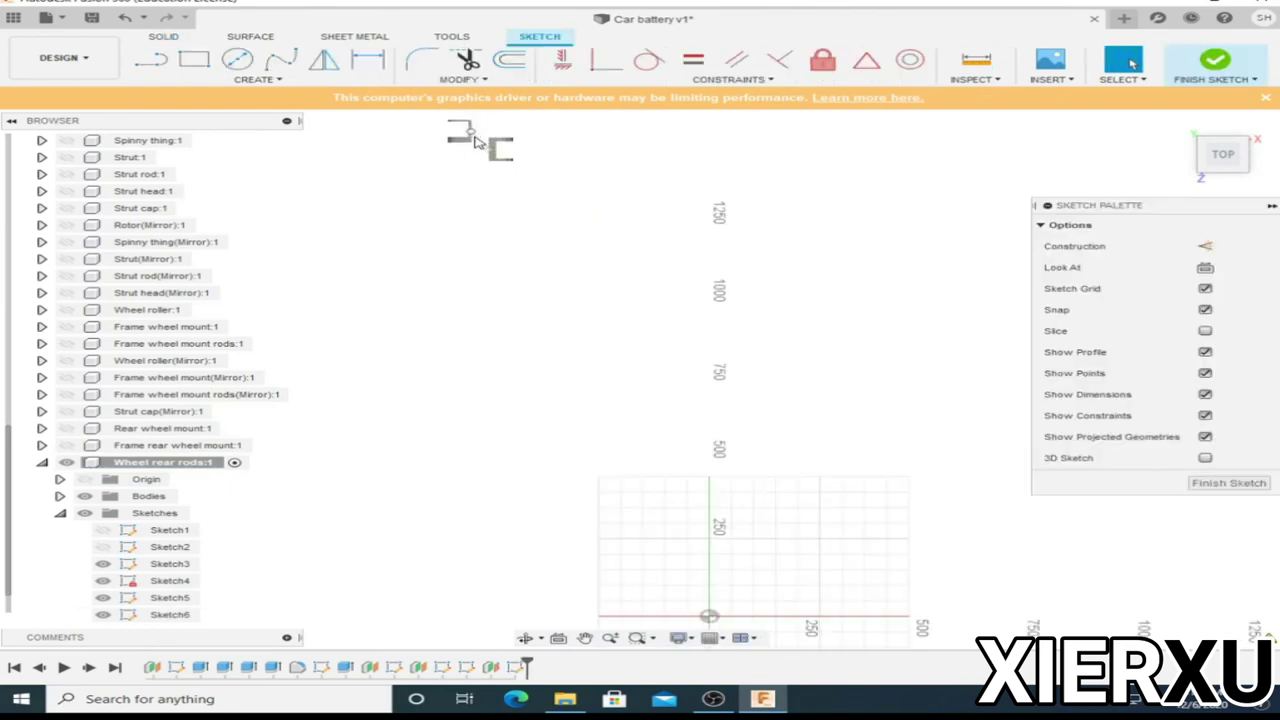
click(157, 60)
scroll(503, 391, up, 5)
click(453, 410)
click(543, 413)
scroll(543, 413, down, 3)
click(537, 275)
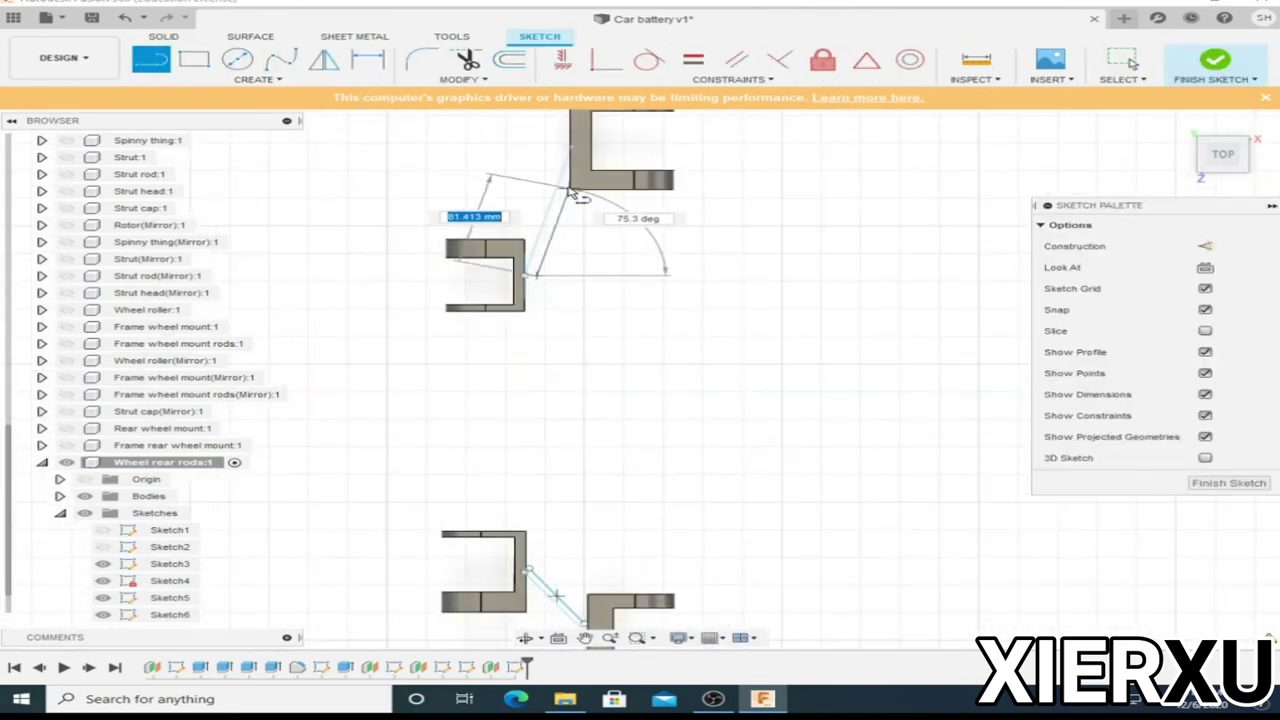
click(571, 336)
scroll(596, 398, up, 3)
scroll(430, 370, down, 5)
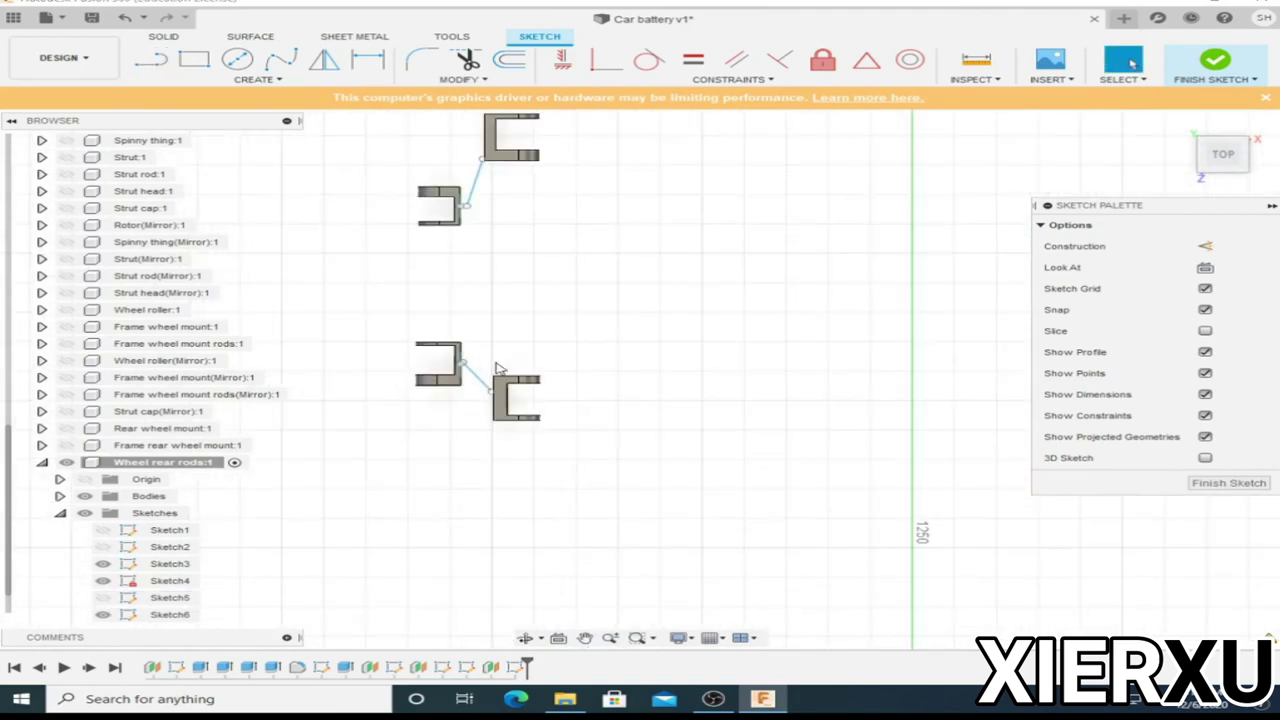
click(1228, 483)
Move the new line so its endpoints meet the two brackets' edges.
key(m)
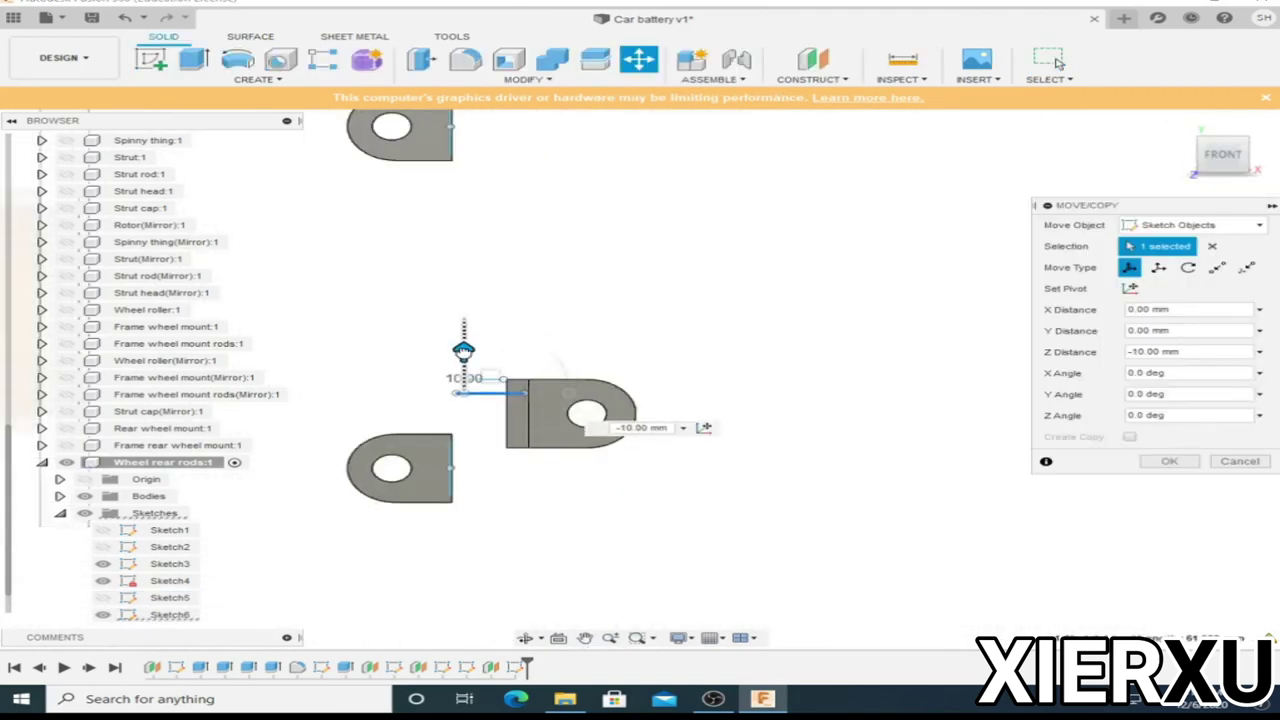
scroll(680, 298, up, 5)
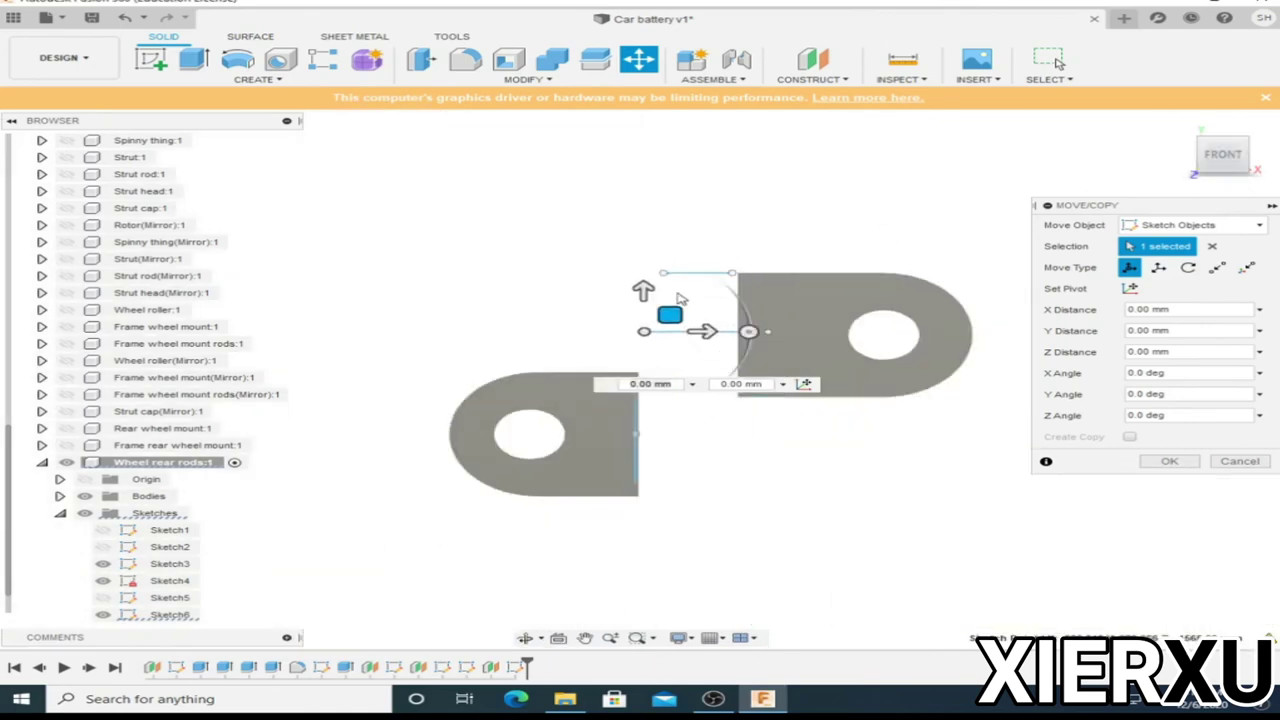
shift+middle_drag(665, 415, 652, 414)
scroll(652, 414, up, 5)
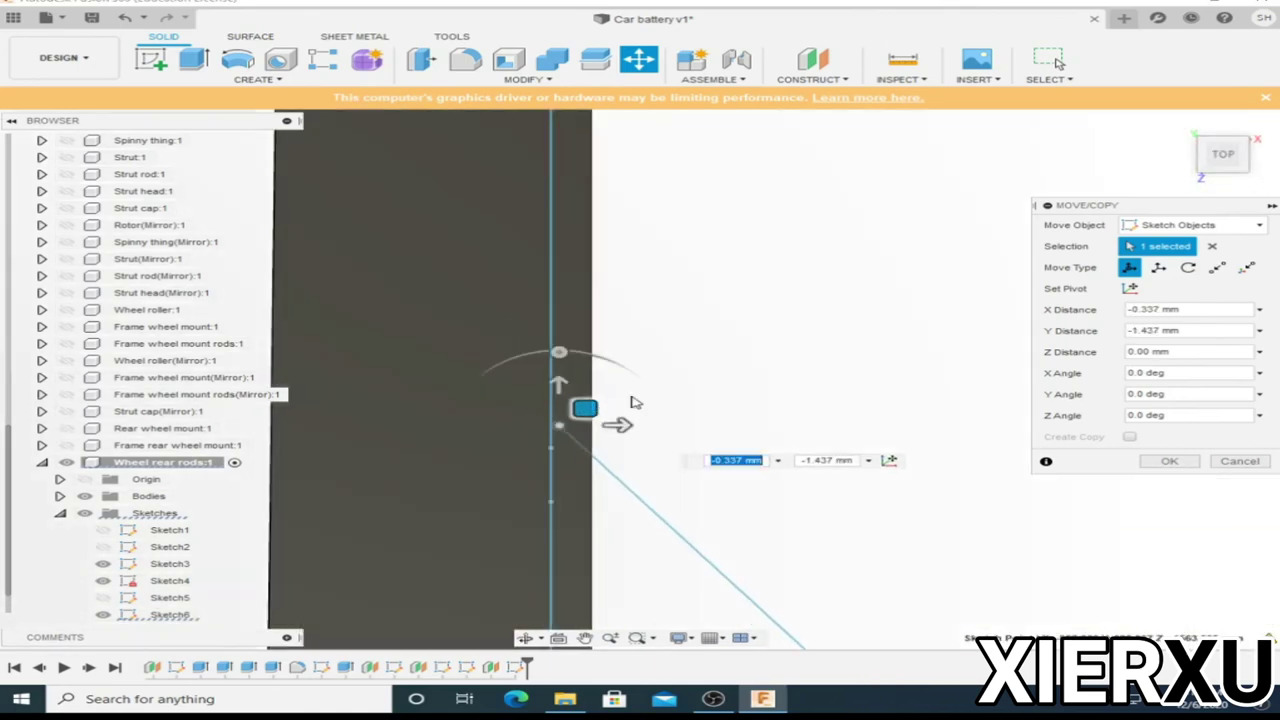
click(1250, 155)
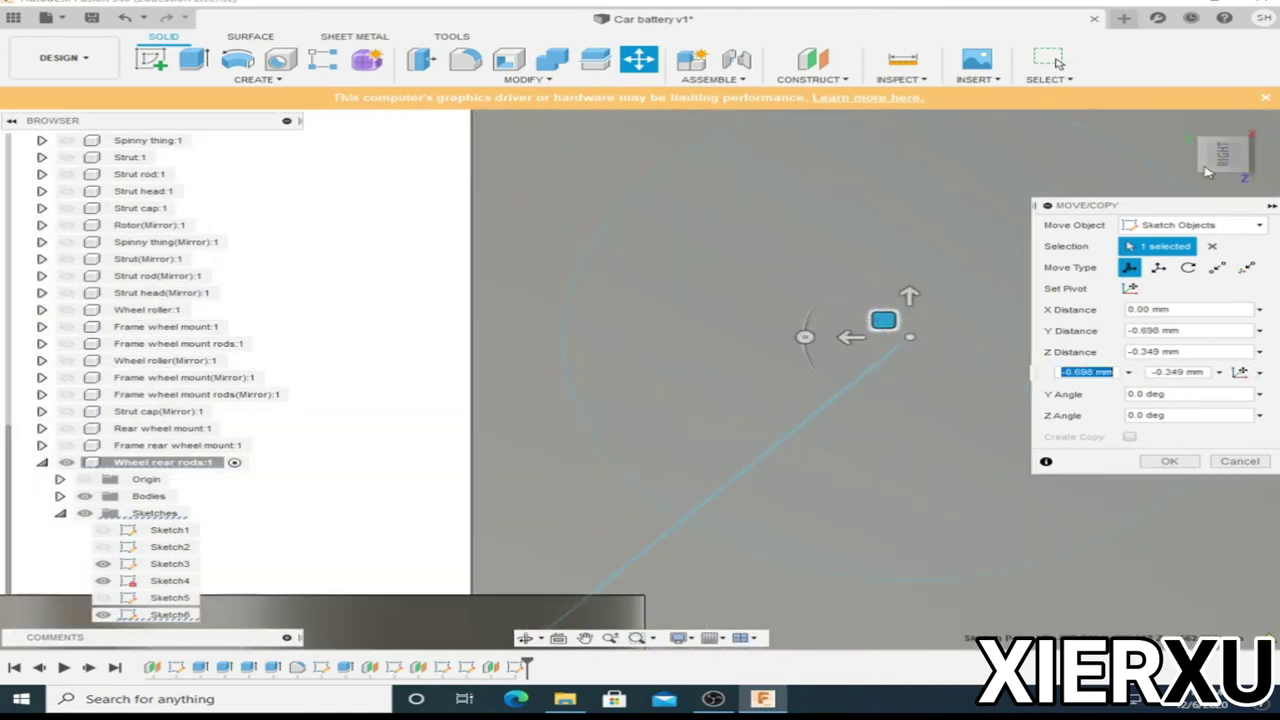
click(1207, 172)
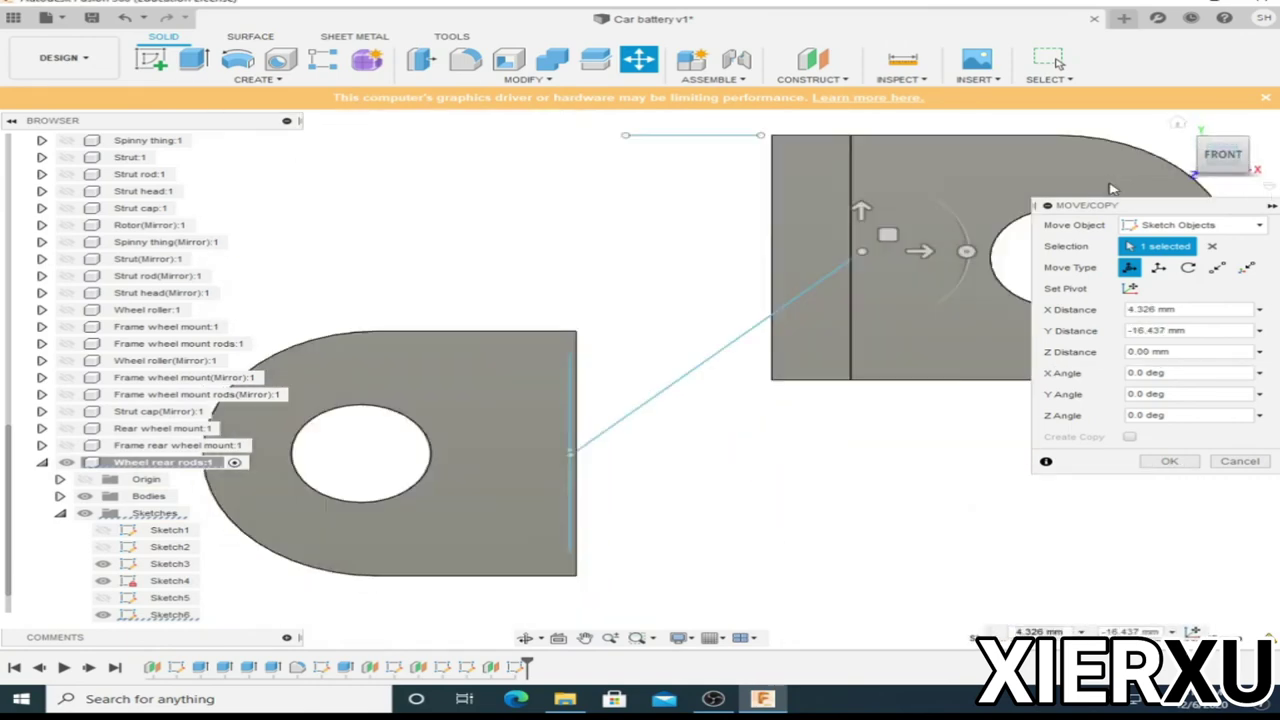
scroll(652, 220, down, 5)
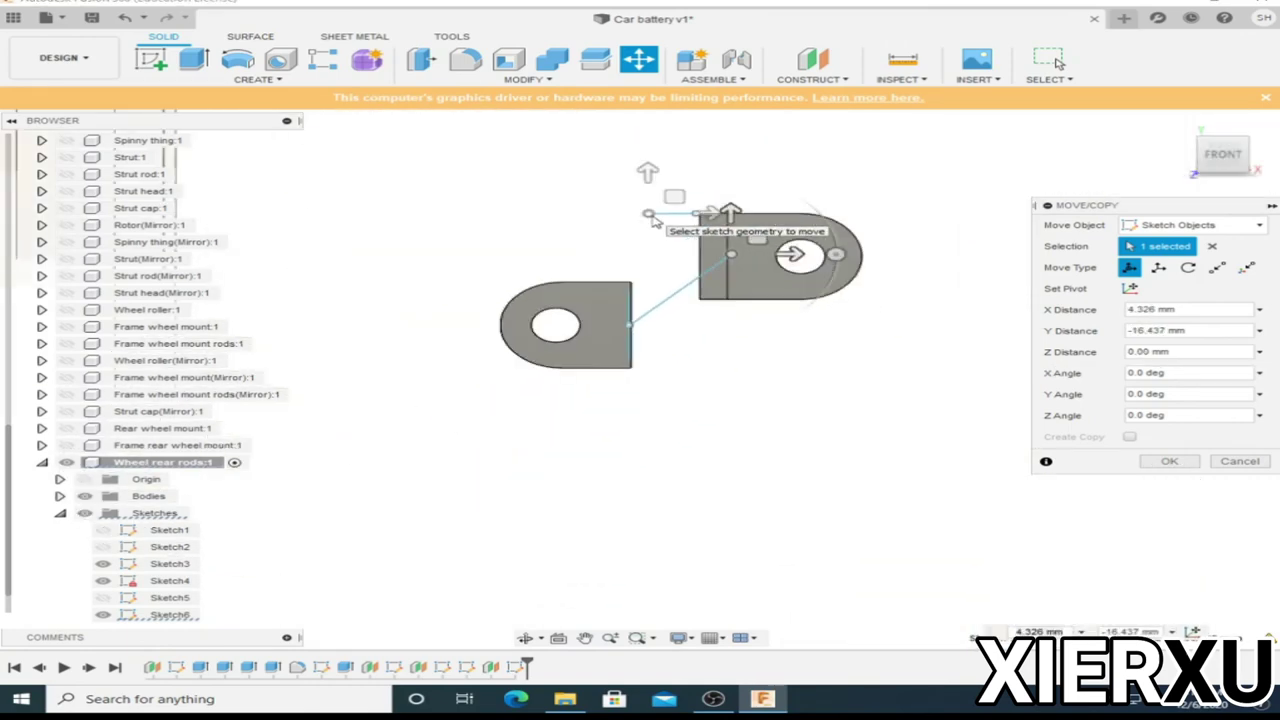
click(1220, 153)
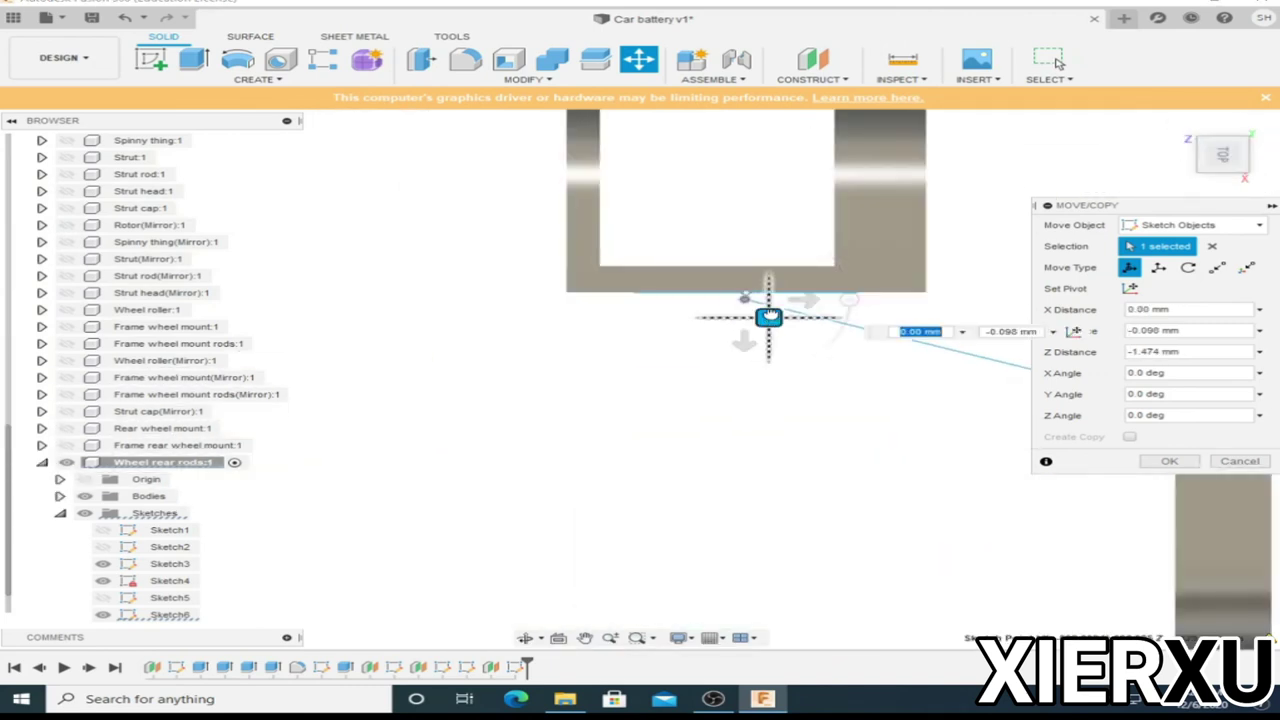
drag(768, 316, 930, 358)
Sweep the circle along the sketch line, joined to the brackets, to form a rod.
click(1172, 462)
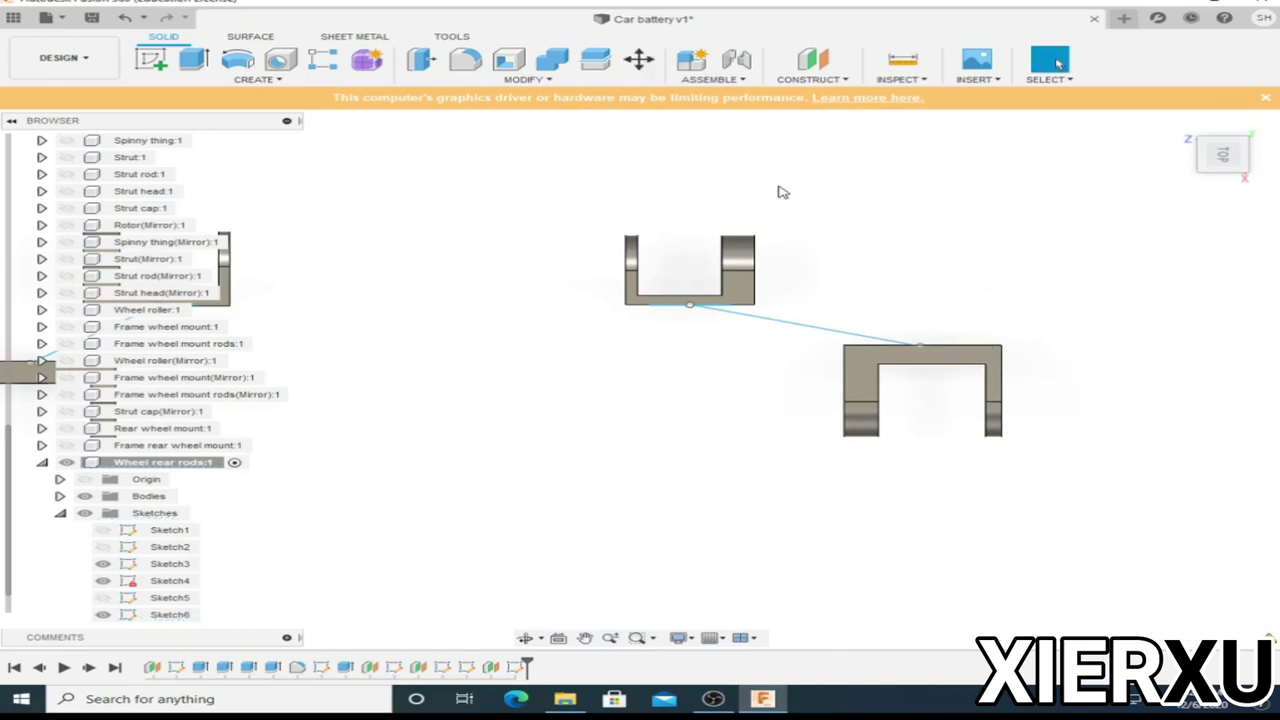
click(282, 80)
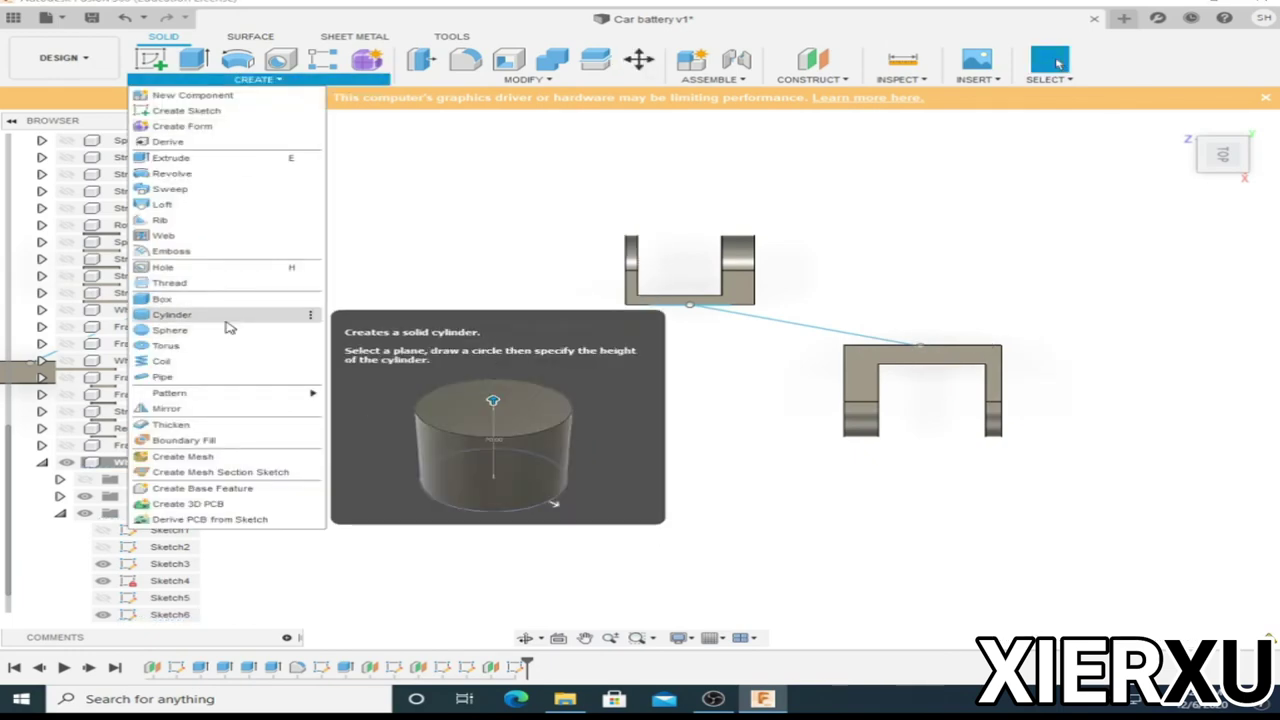
click(170, 189)
click(874, 332)
click(1258, 415)
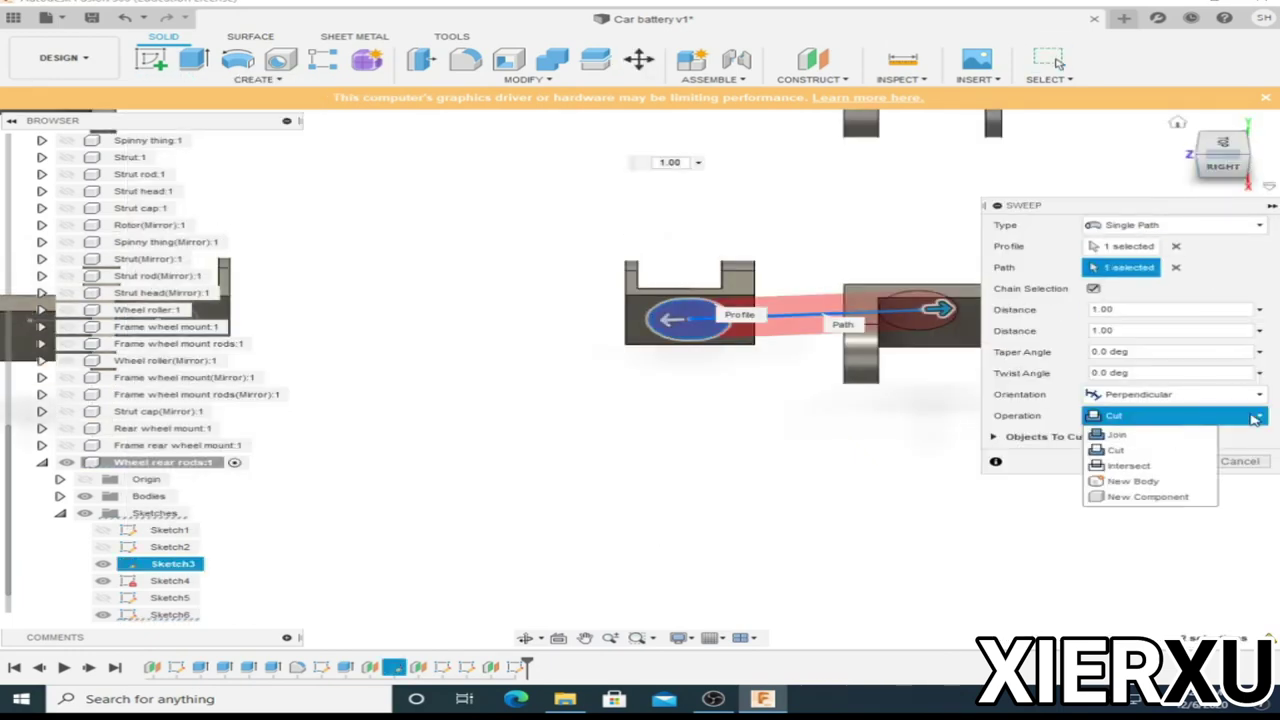
click(1115, 430)
mouse_move(700, 330)
shift+middle_down()
mouse_move(641, 378)
mouse_move(760, 390)
shift+middle_up()
click(1125, 429)
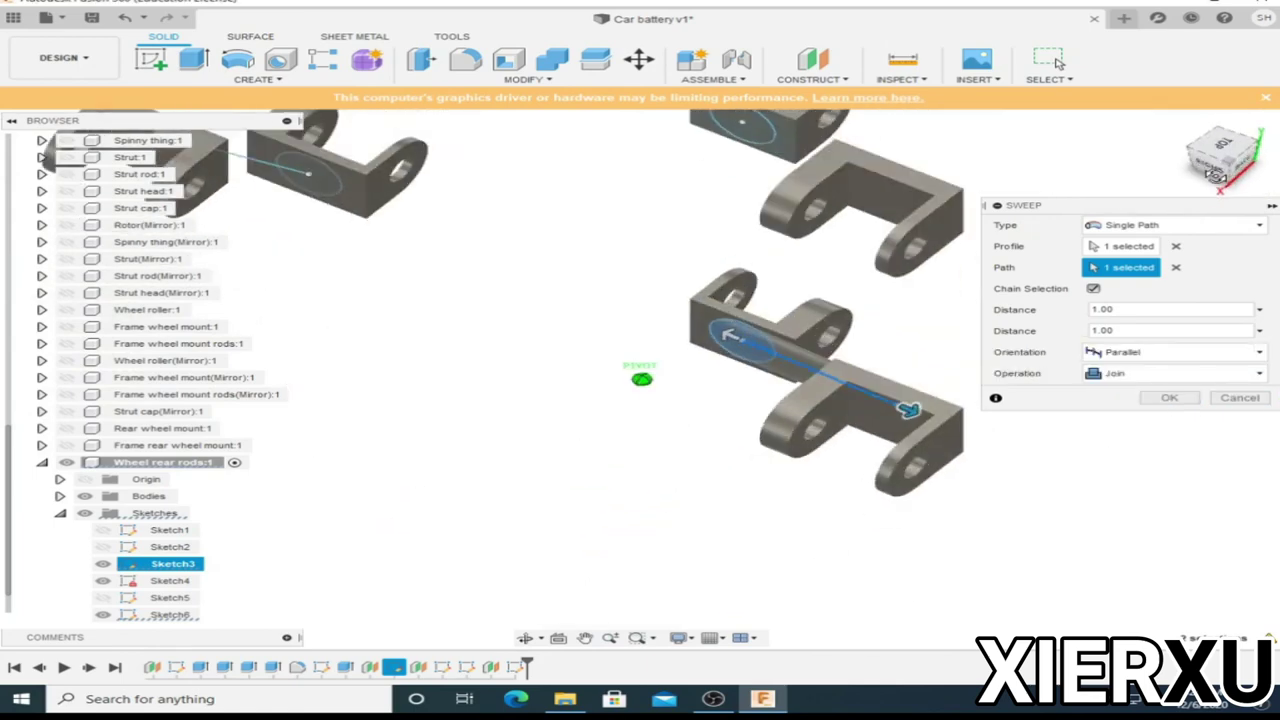
click(1166, 440)
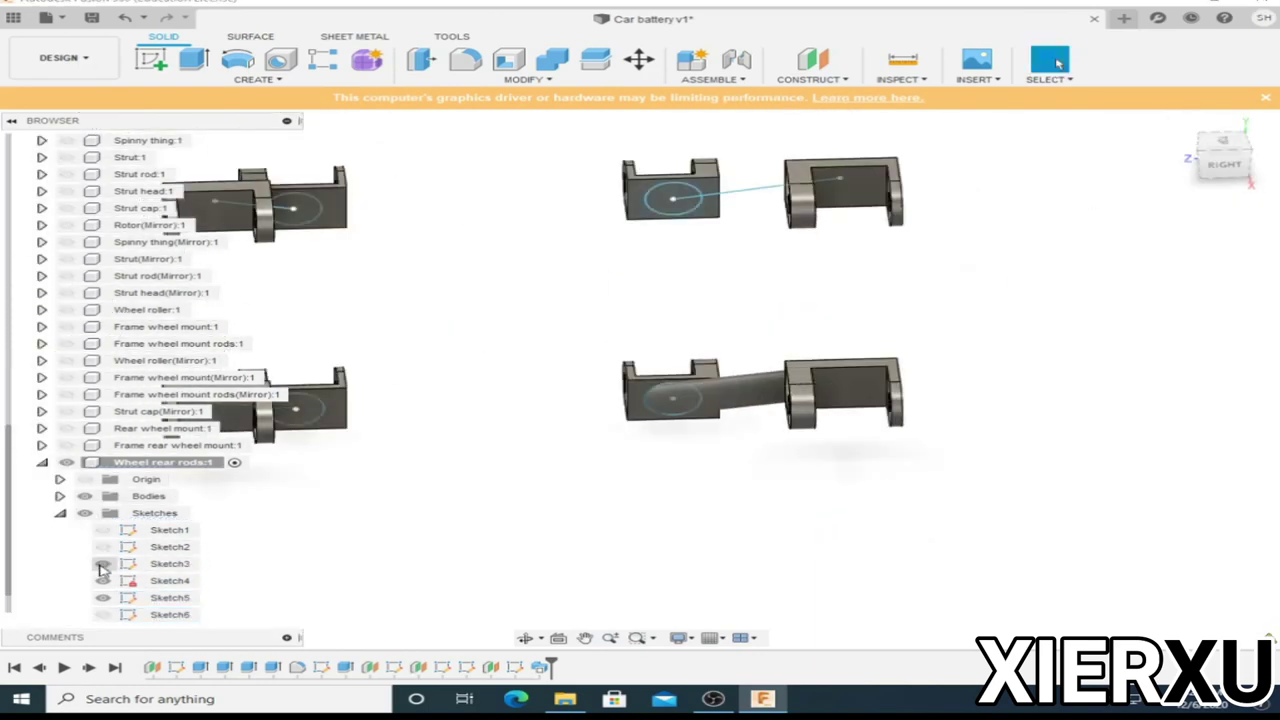
Sweep another rod along the next sketch line, then begin a further sweep.
click(257, 79)
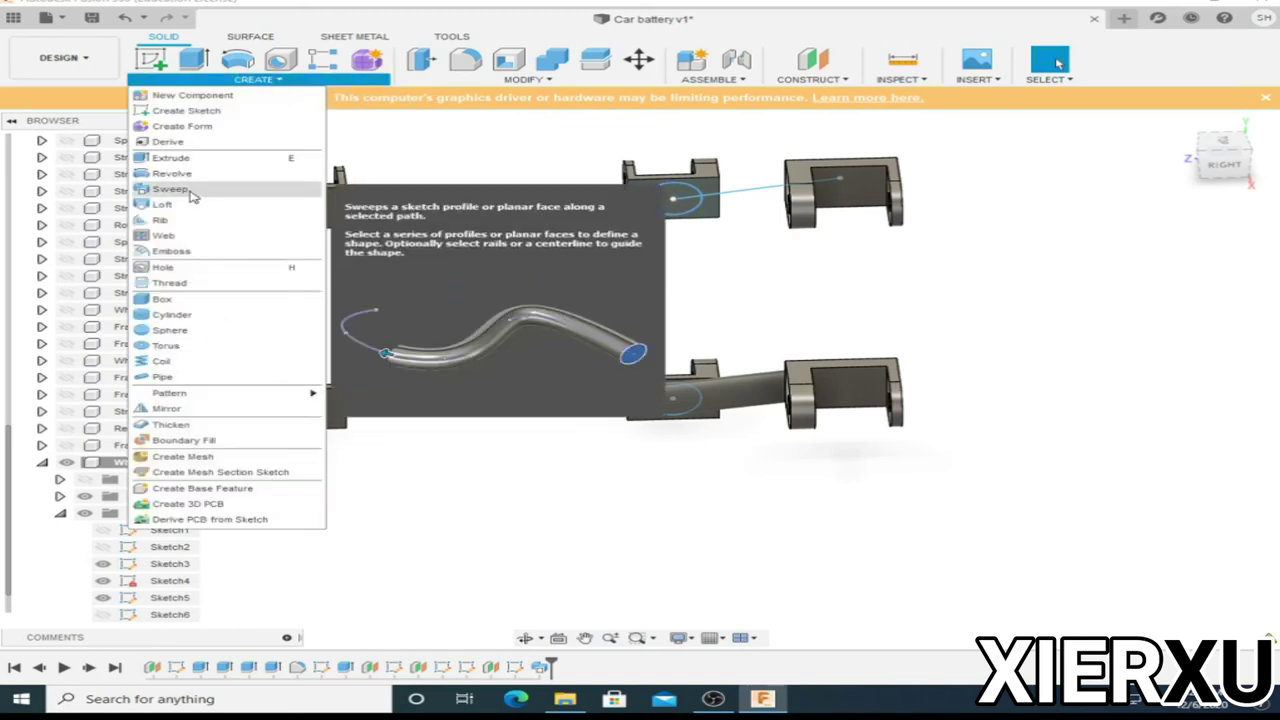
click(170, 186)
click(770, 181)
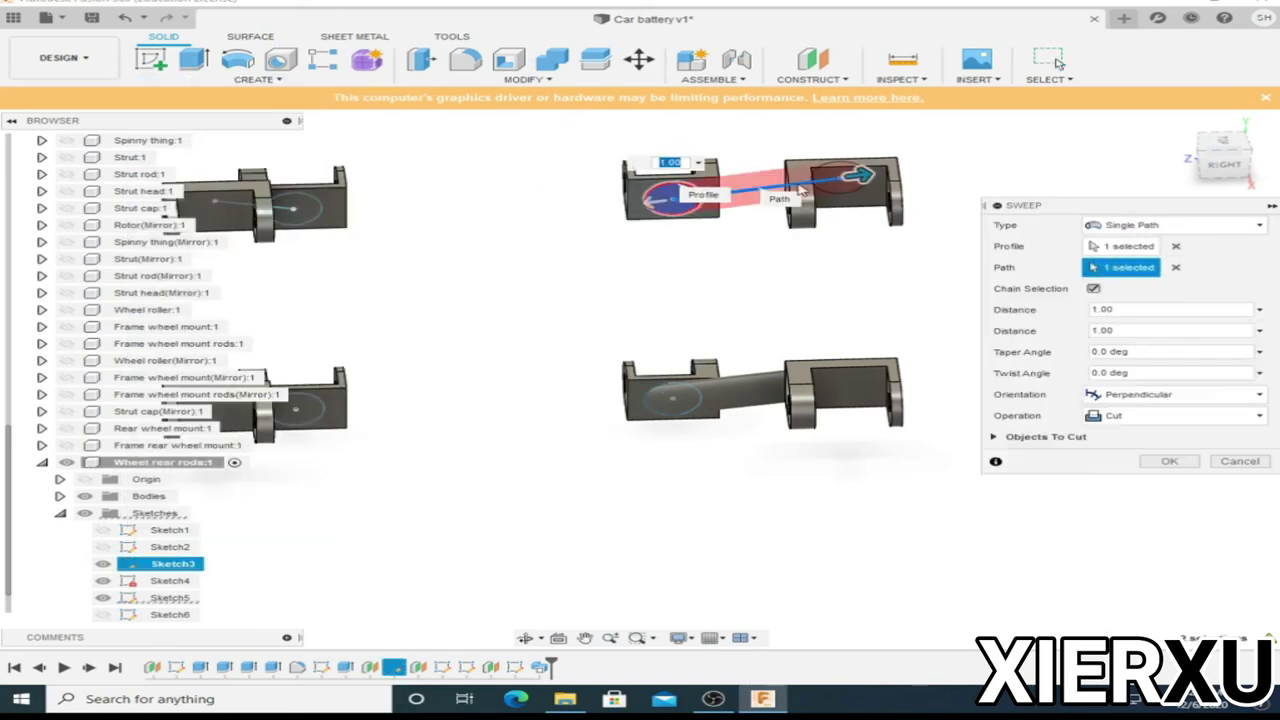
click(1167, 437)
click(255, 79)
click(170, 188)
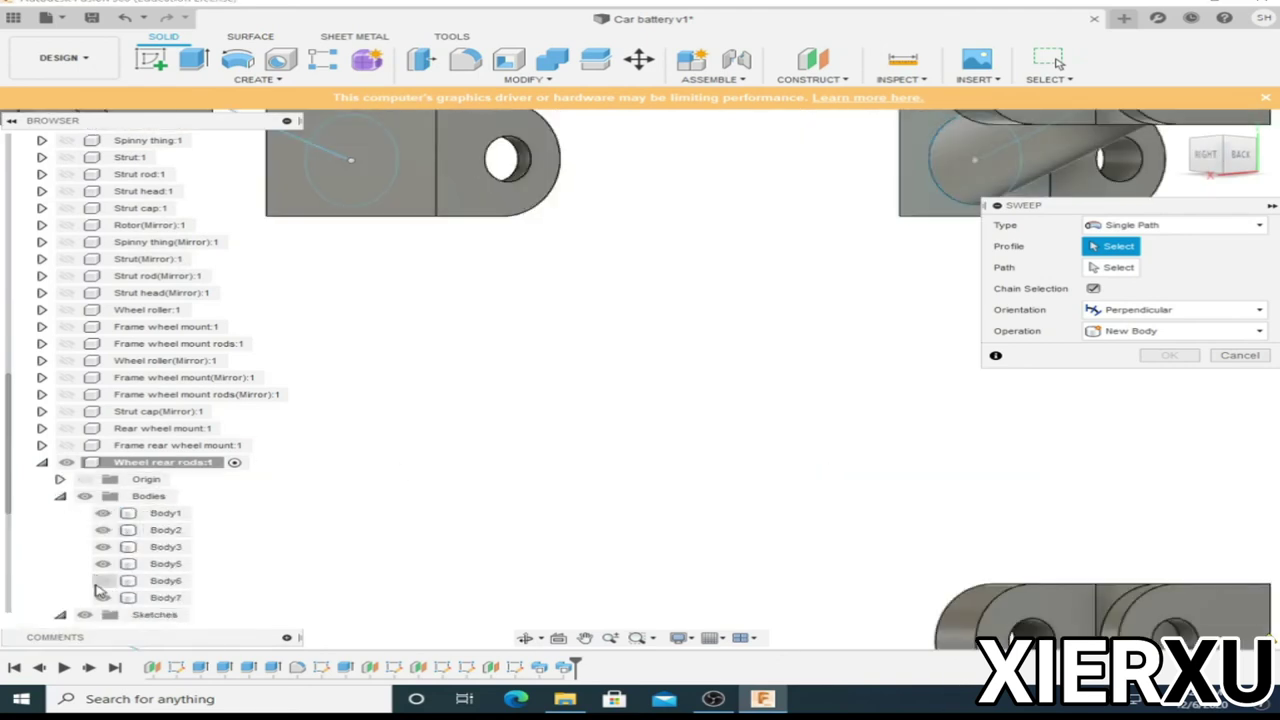
Show Body6 and finish the sweep along its line to create the third rod.
click(100, 586)
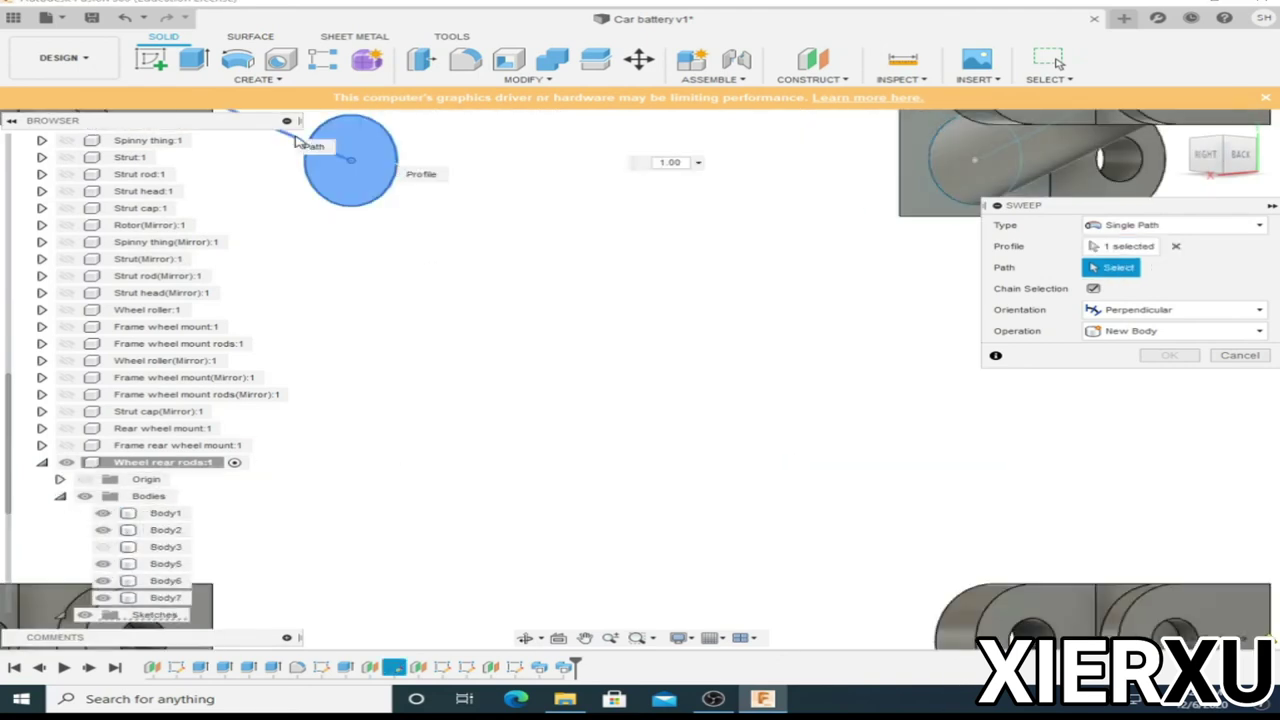
click(296, 143)
click(1172, 440)
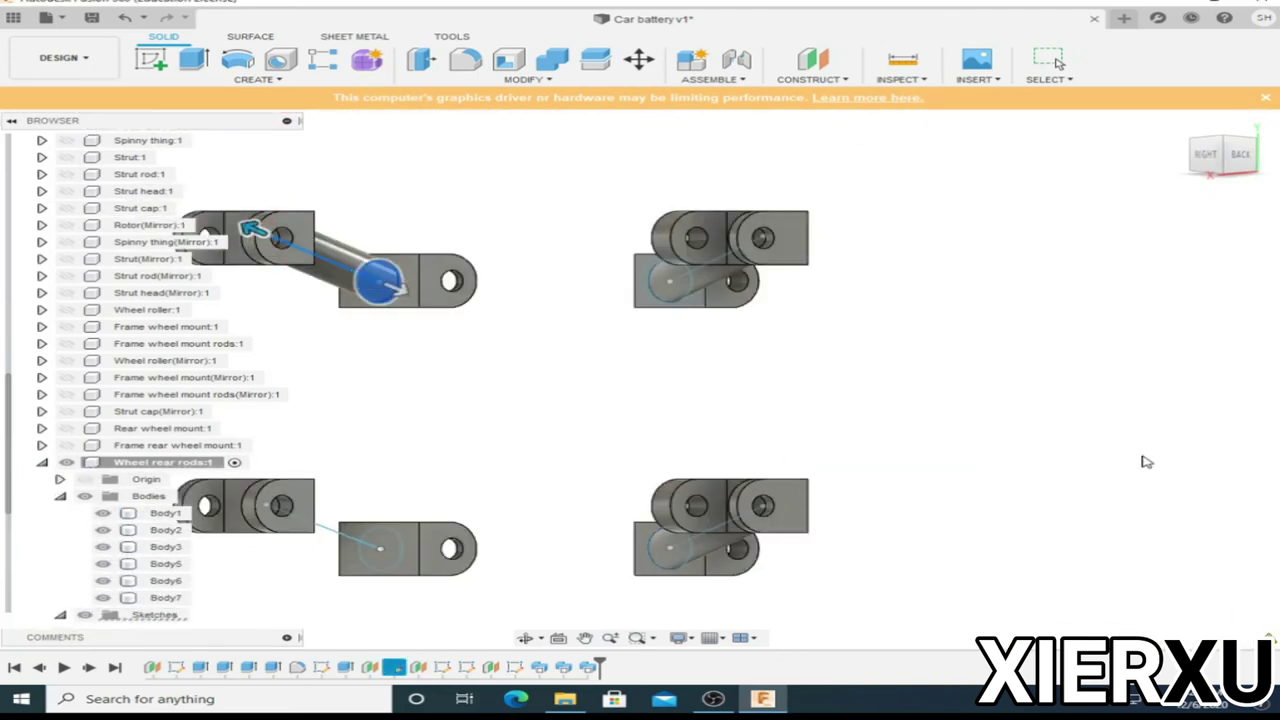
Sweep a circular rod along the last bracket pair's line, then zoom out to check all rods.
click(257, 79)
click(190, 177)
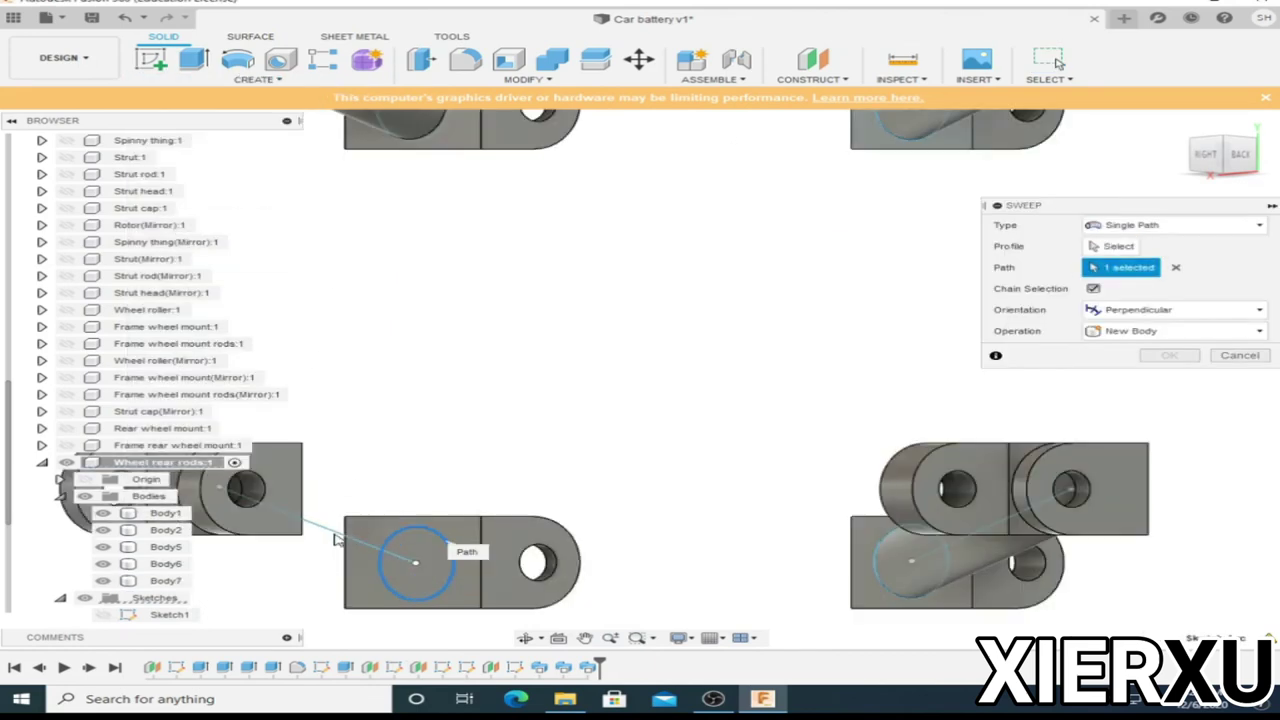
shift+middle_drag(429, 557, 447, 485)
click(508, 517)
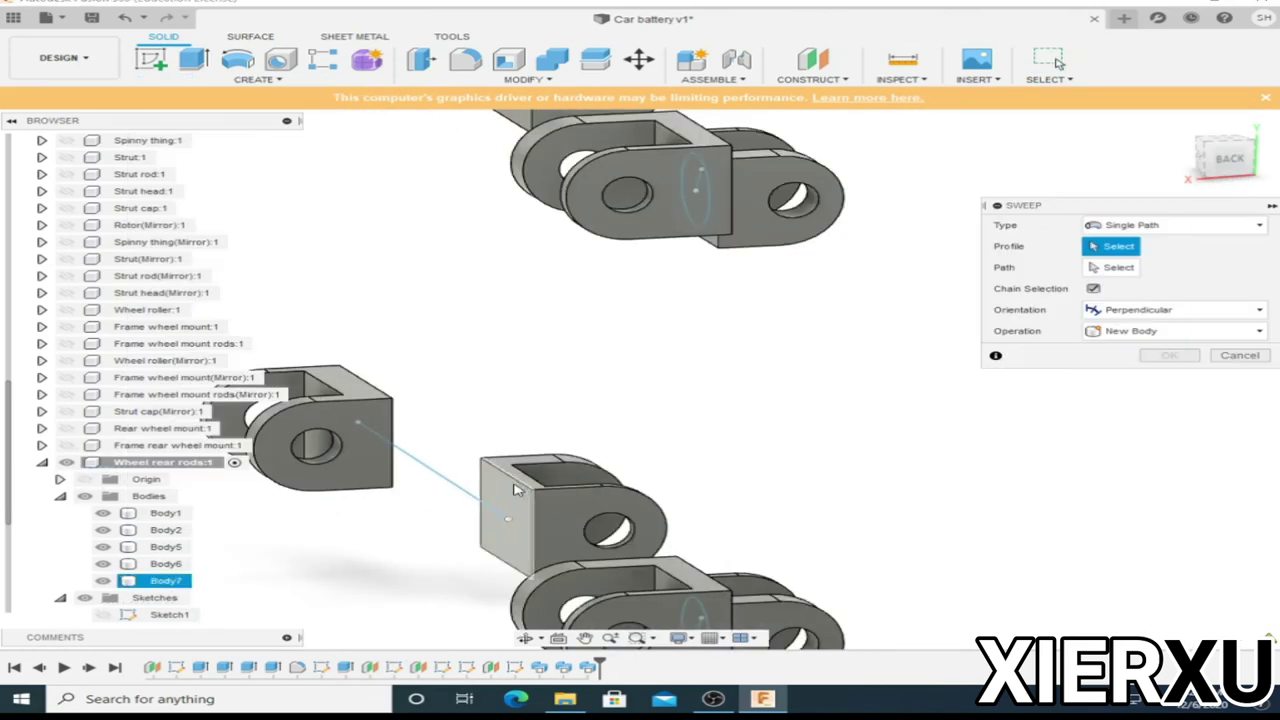
click(440, 474)
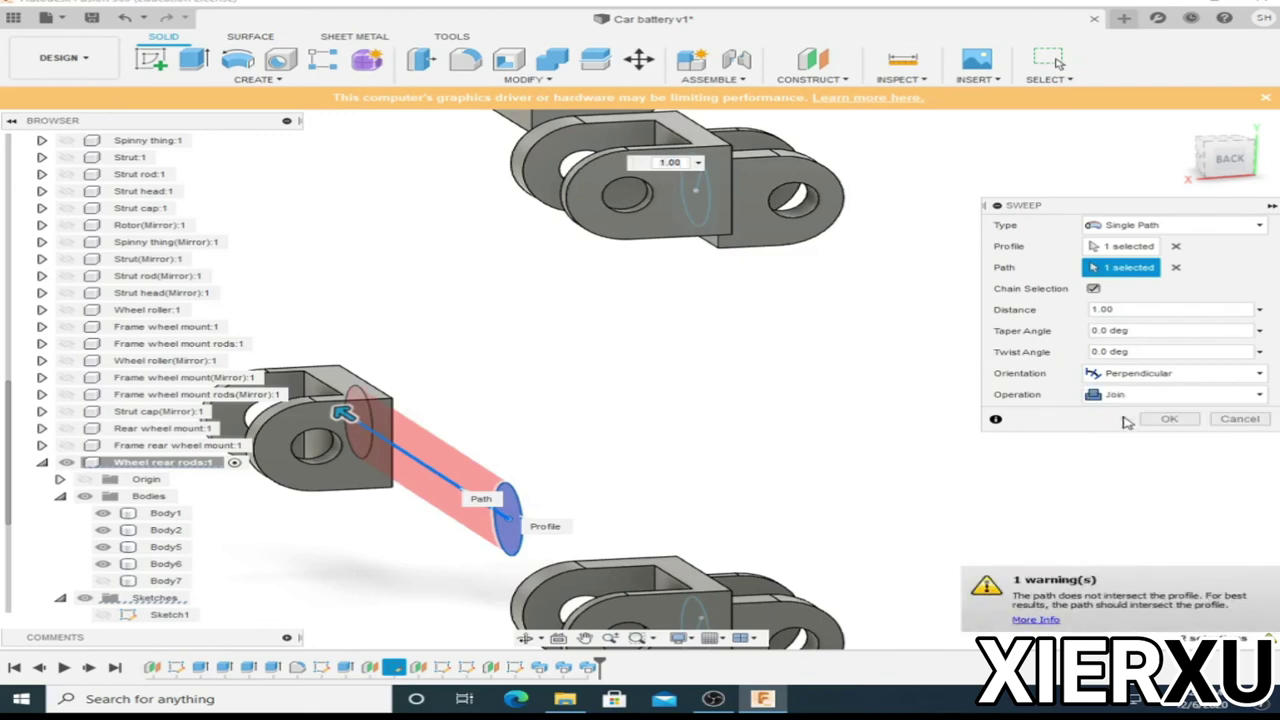
click(1168, 434)
shift+middle_drag(641, 378, 760, 330)
scroll(828, 296, down, 5)
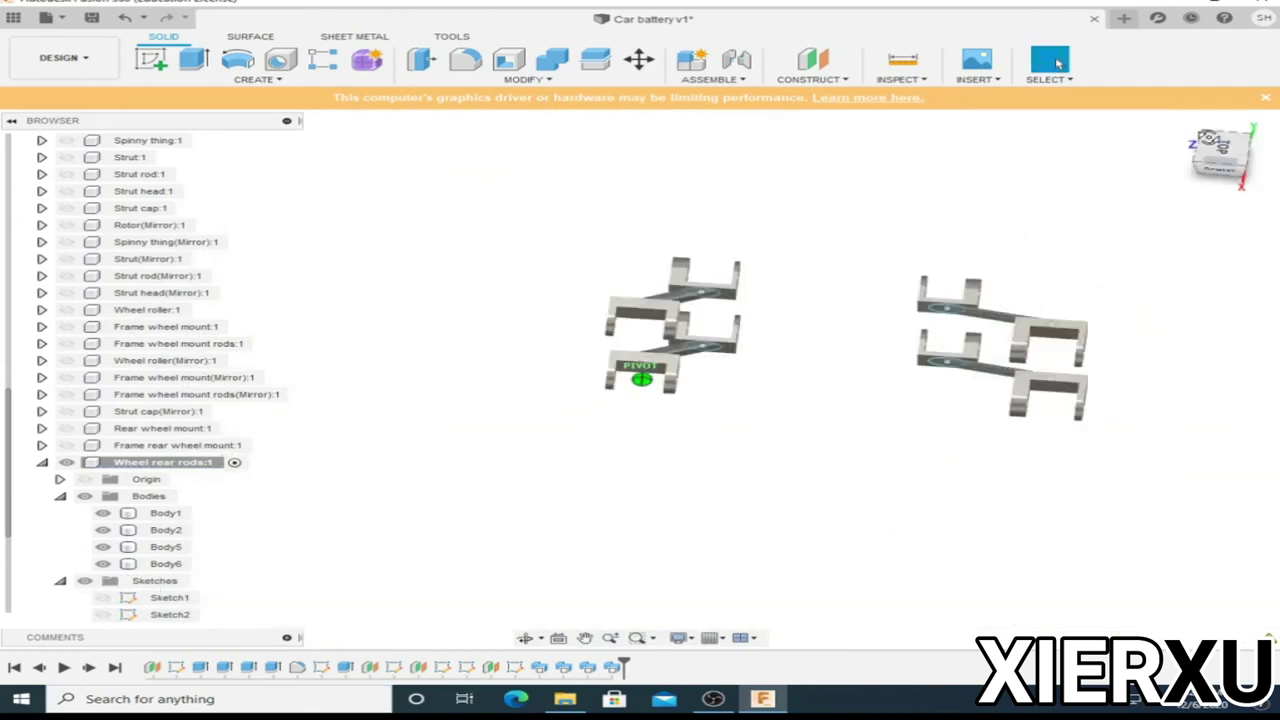
Mirror the Wheel rear rods bodies Body1–Body6 across the centre plane.
click(41, 614)
click(166, 513)
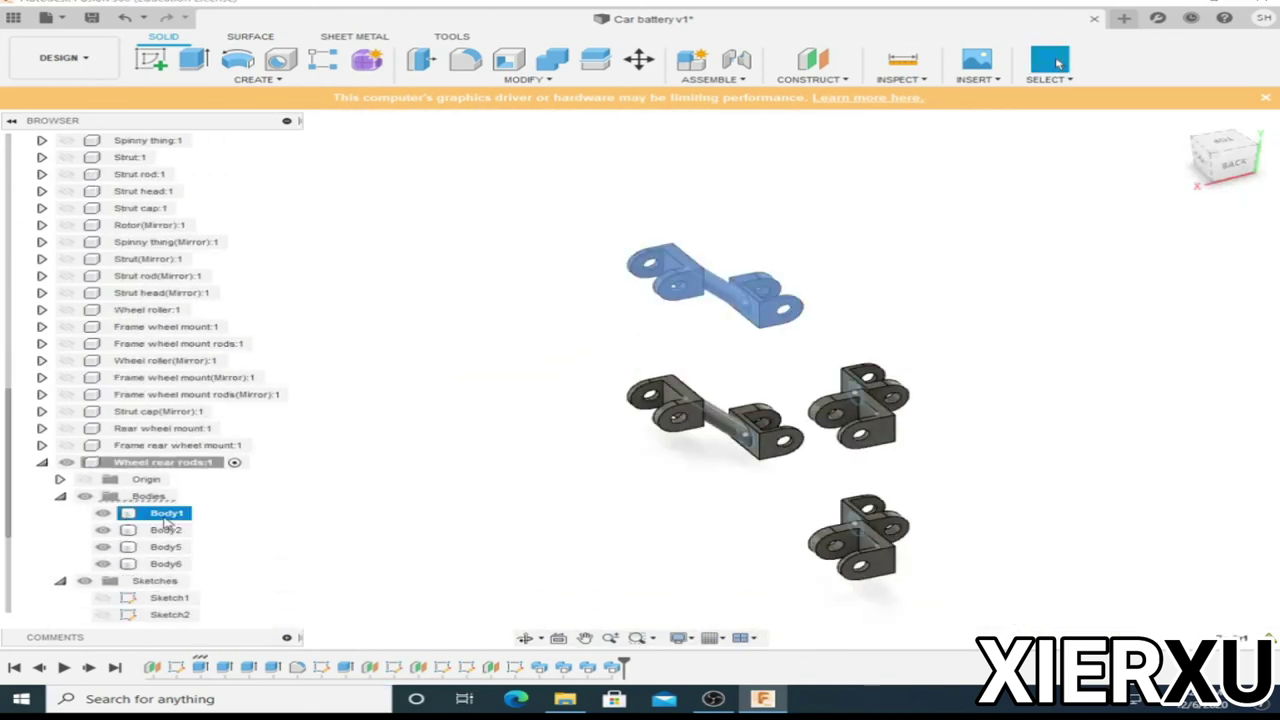
shift+click(166, 564)
click(258, 79)
click(190, 362)
click(1151, 267)
click(1230, 160)
click(400, 335)
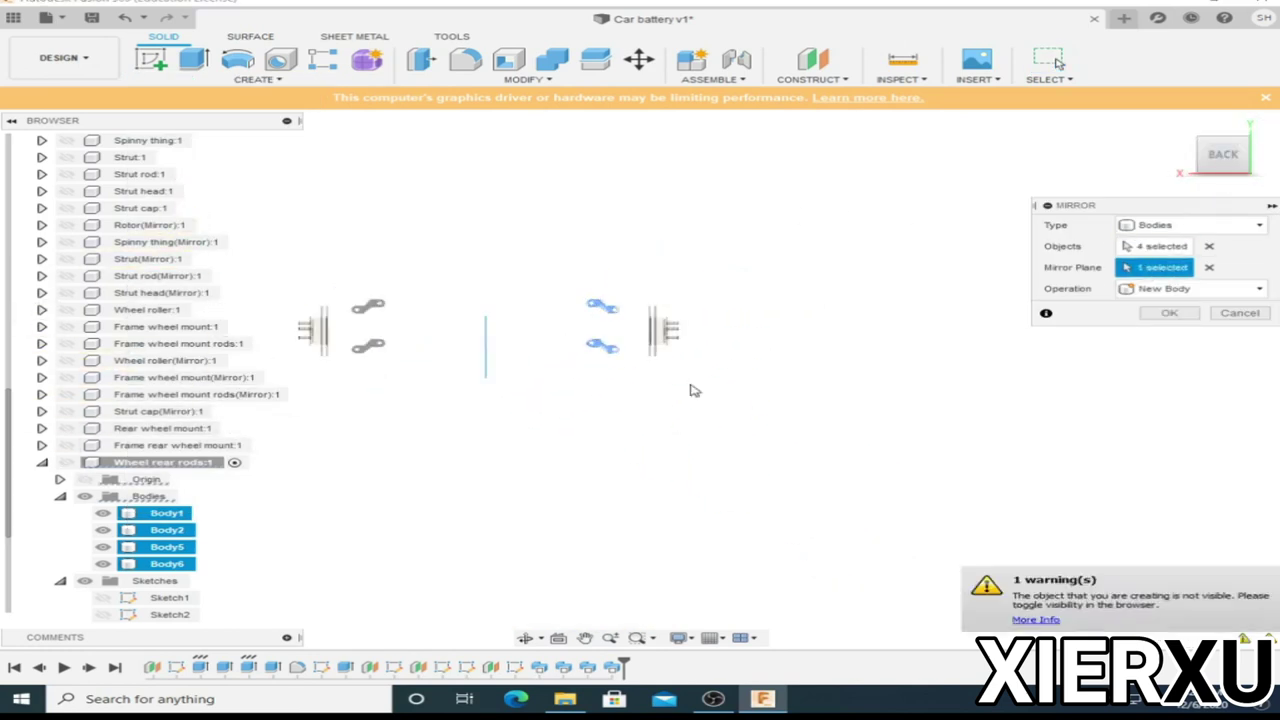
click(1168, 313)
Collapse Wheel rear rods and show the Frame rear wheel mount geometry.
scroll(757, 383, up, 5)
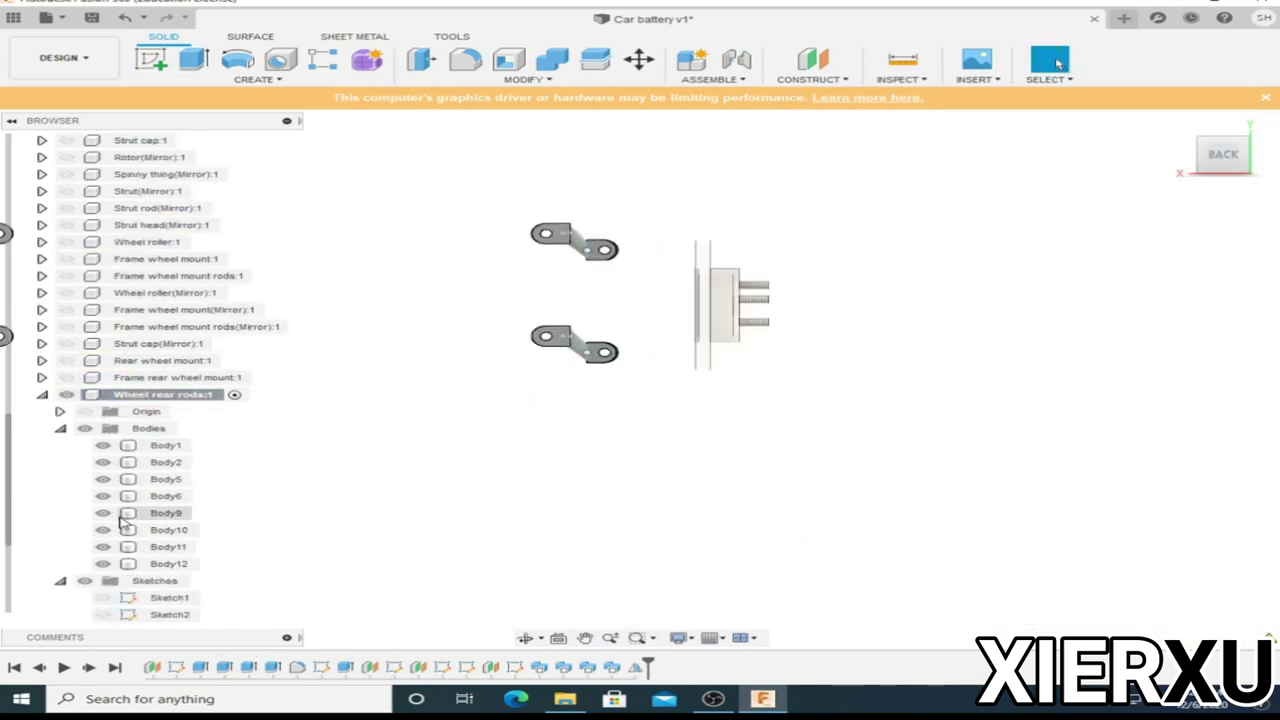
scroll(606, 443, down, 5)
click(41, 411)
click(66, 597)
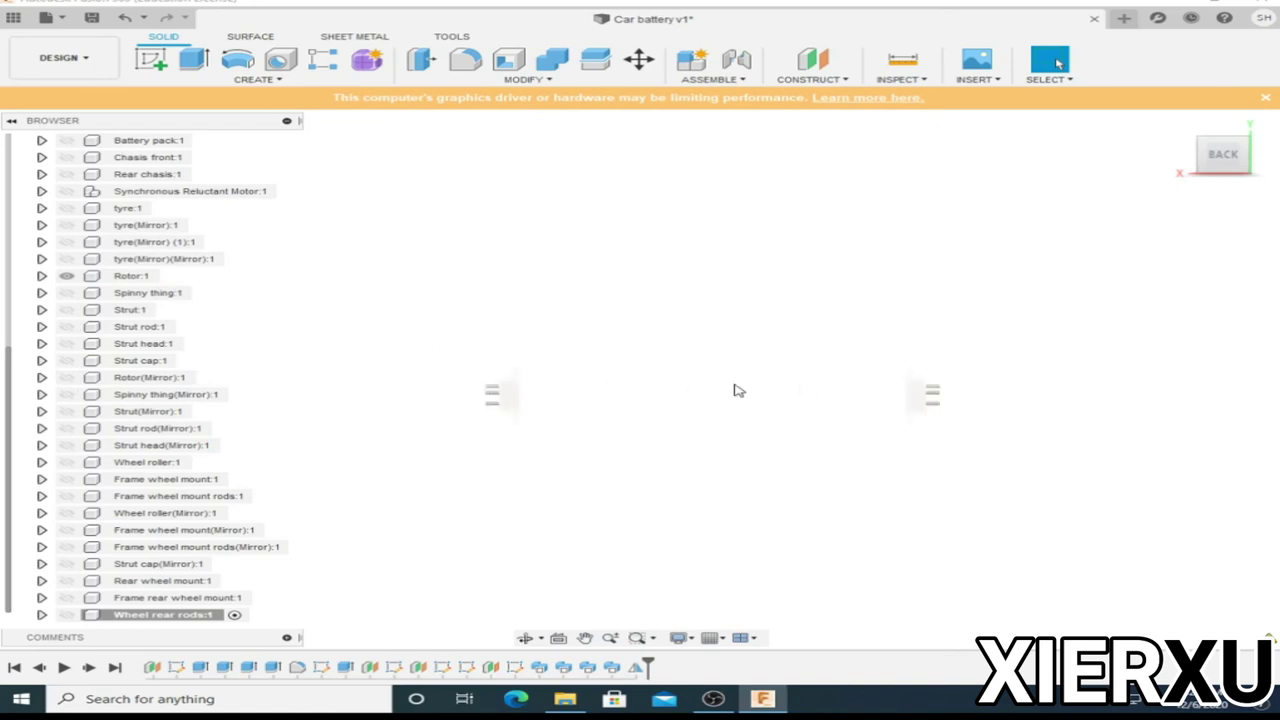
Hide the Frame rear wheel mount, activate the top-level Car battery v1 component, and inspect Rear wheel mount:1.
click(66, 597)
scroll(117, 143, up, 5)
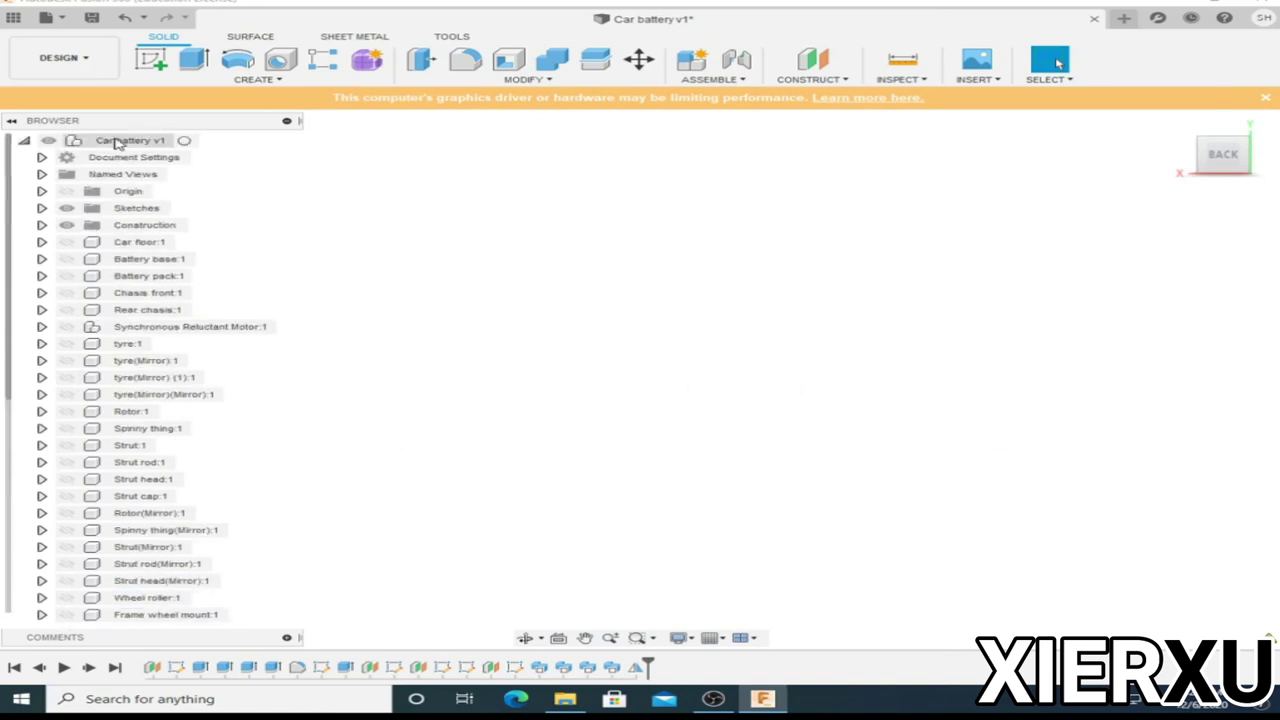
click(191, 141)
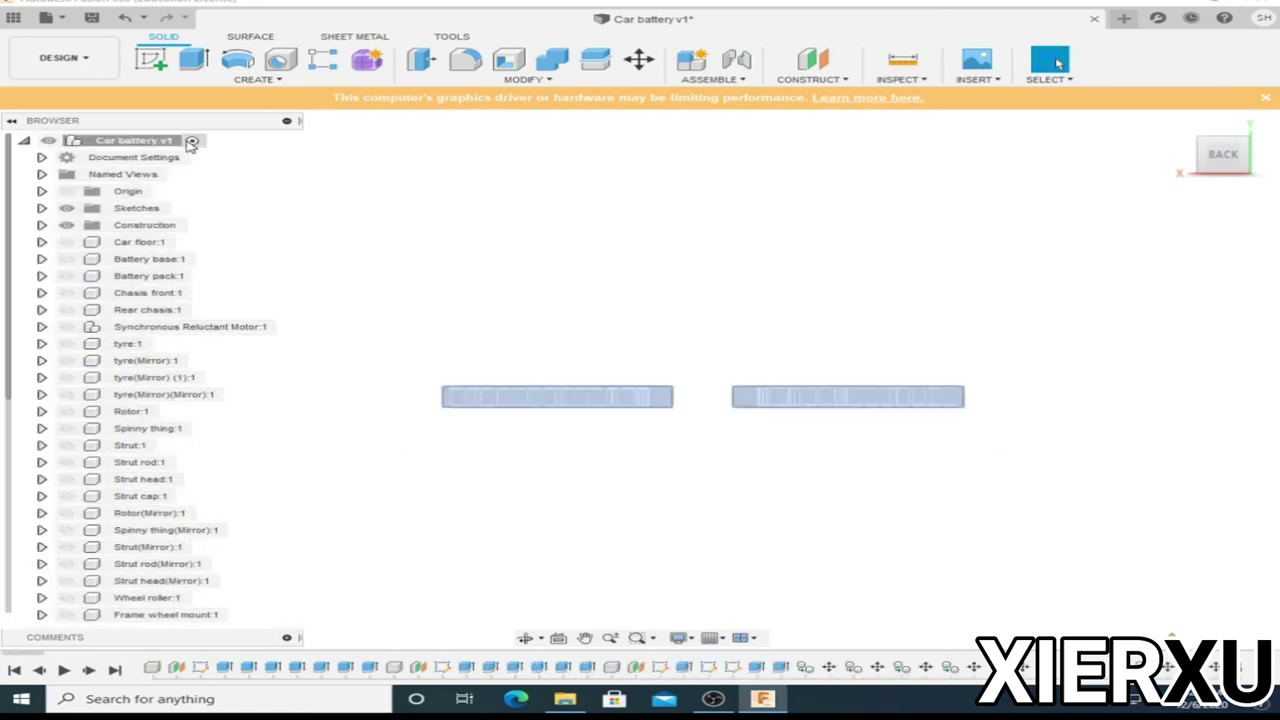
scroll(77, 622, down, 3)
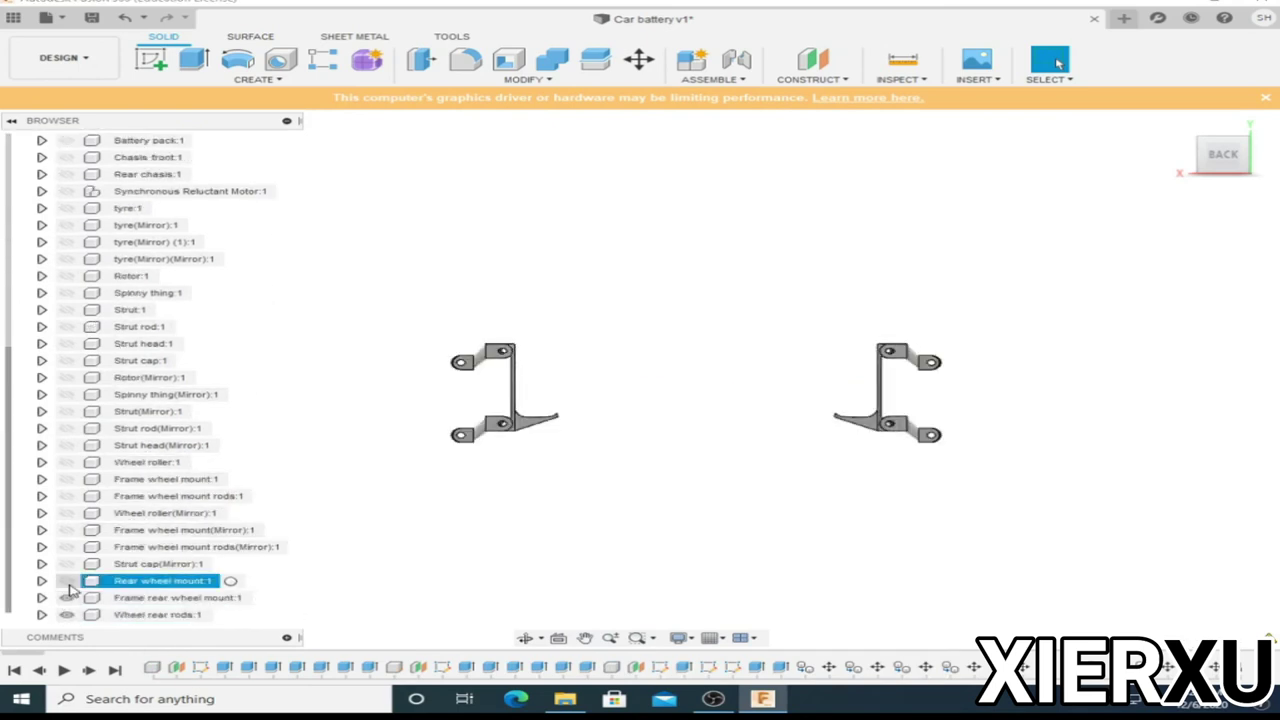
click(41, 580)
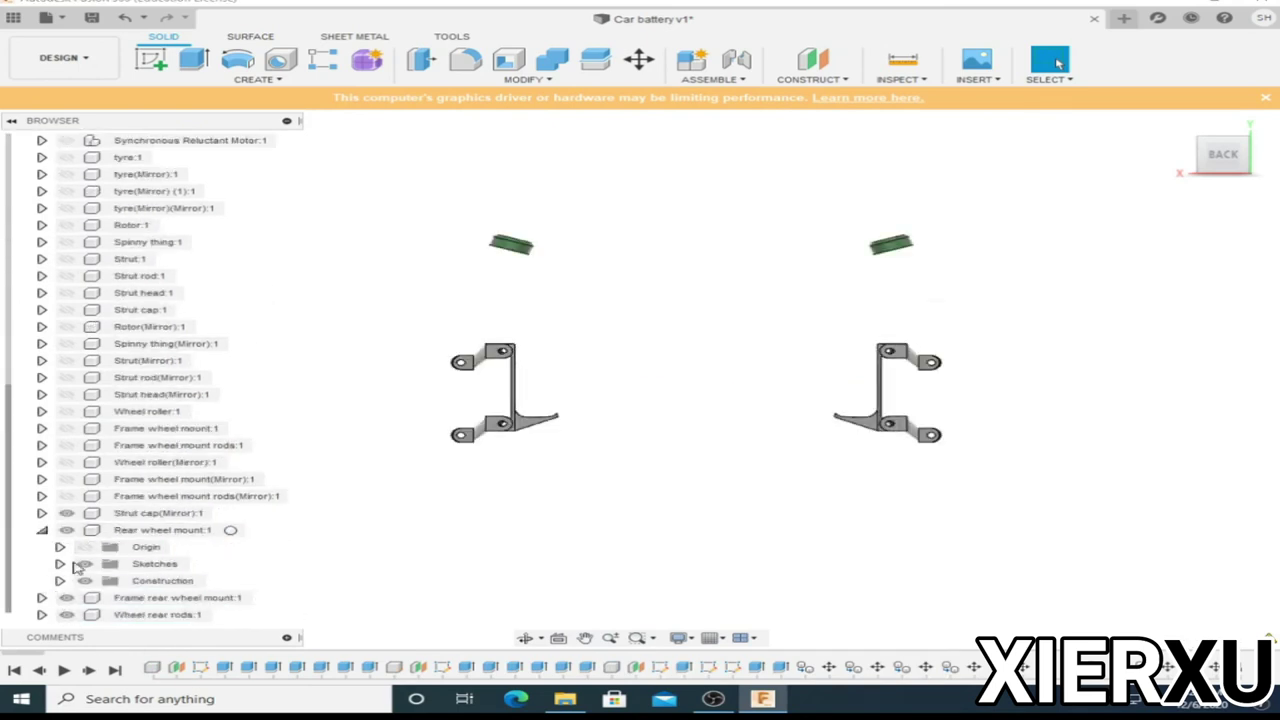
click(41, 530)
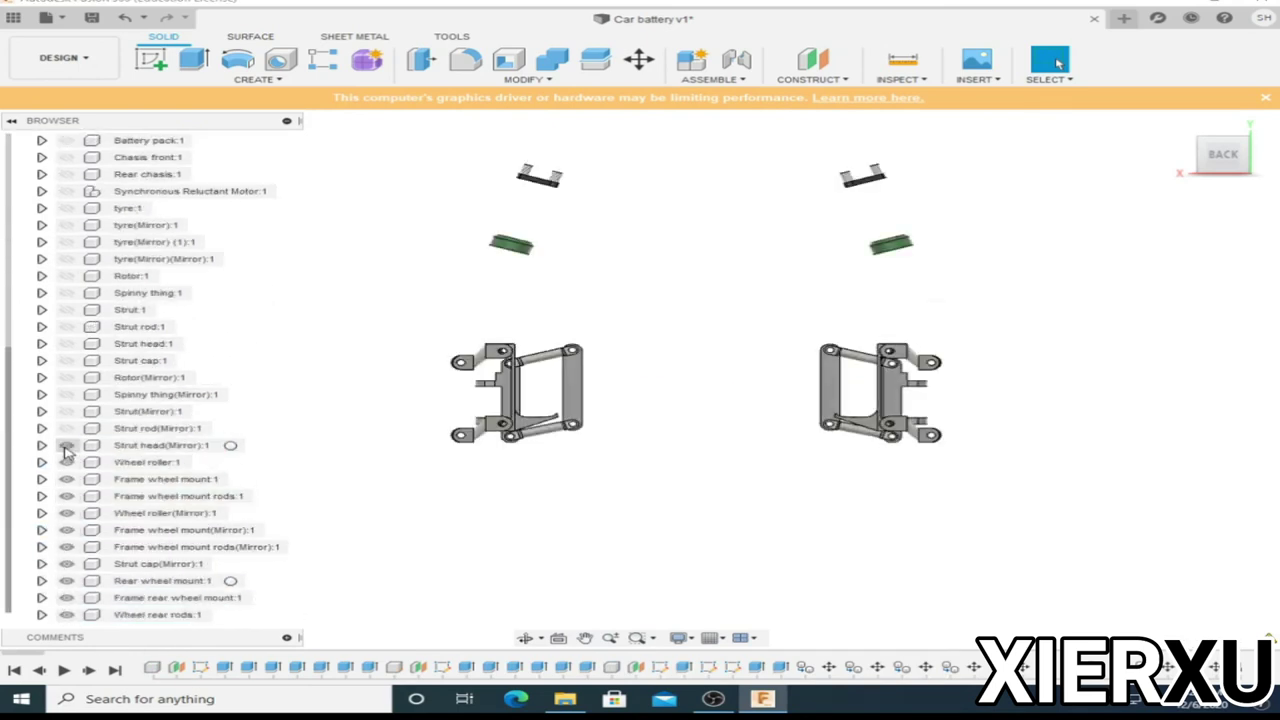
Make the struts, rotors, tyres, motor, floor and chassis visible and view the car from the top.
drag(66, 452, 69, 380)
drag(71, 263, 66, 145)
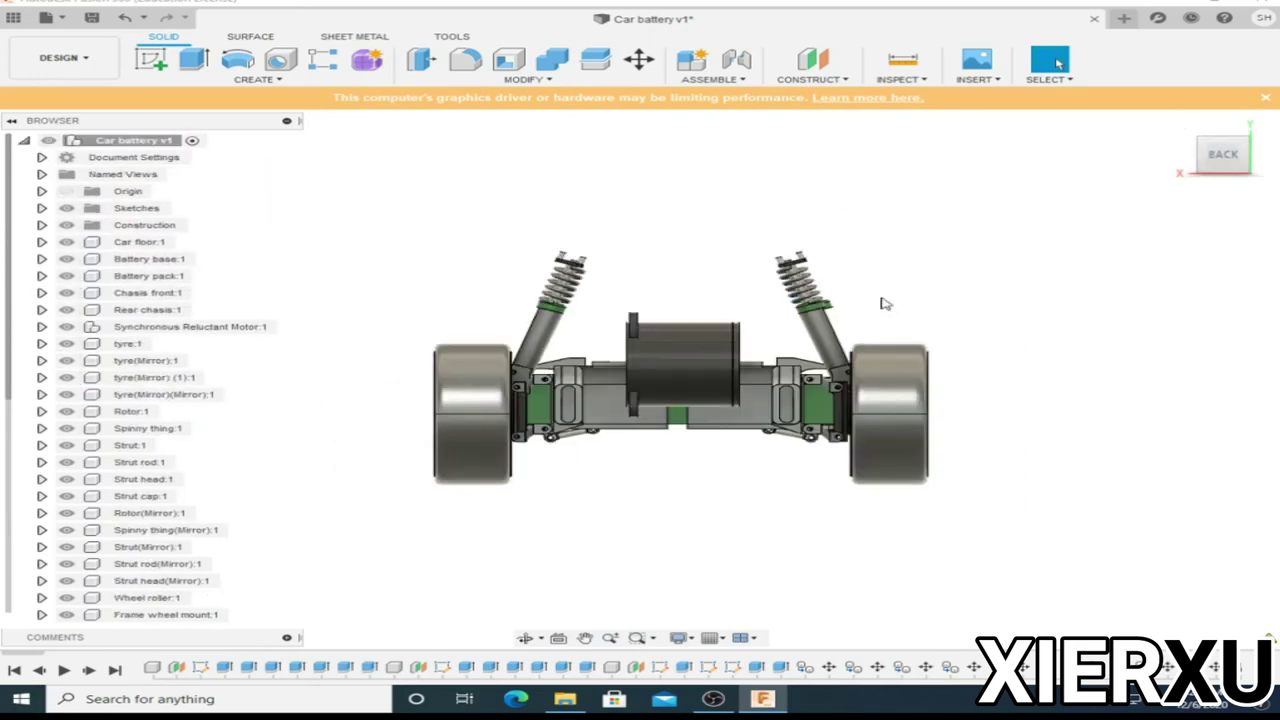
scroll(1105, 290, up, 3)
click(1246, 145)
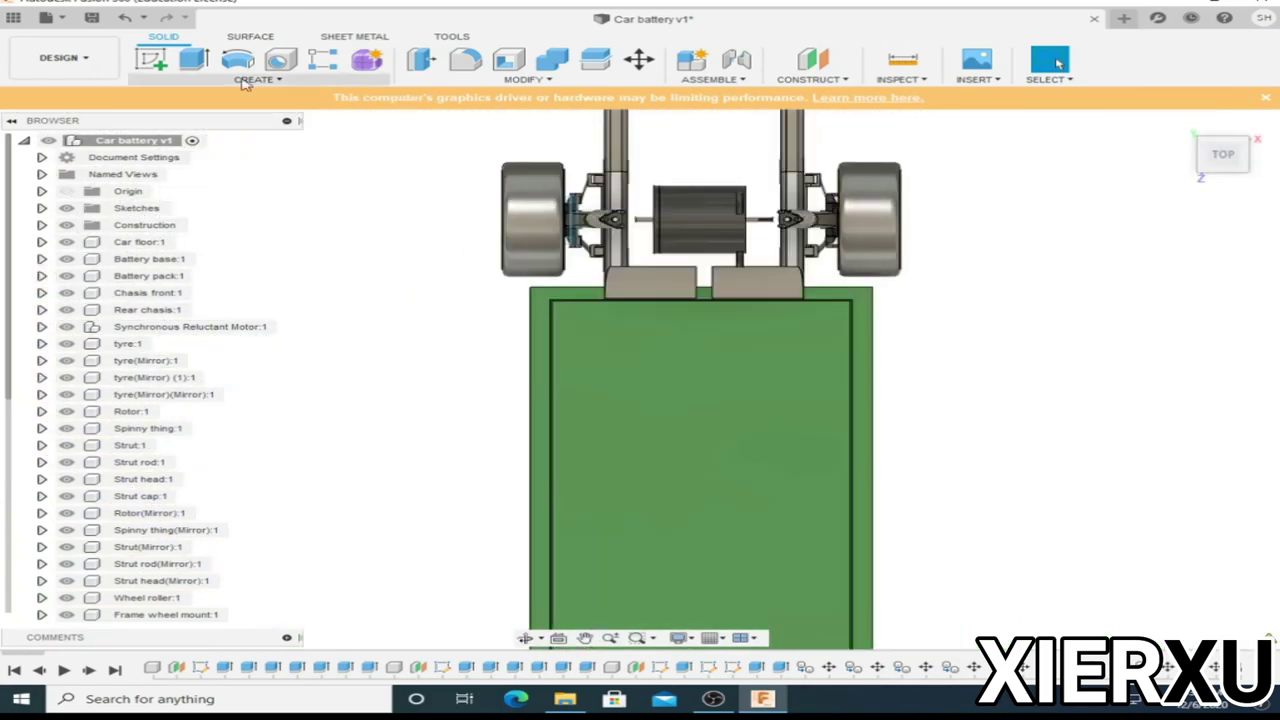
Switch to the Render workspace.
click(63, 57)
click(71, 134)
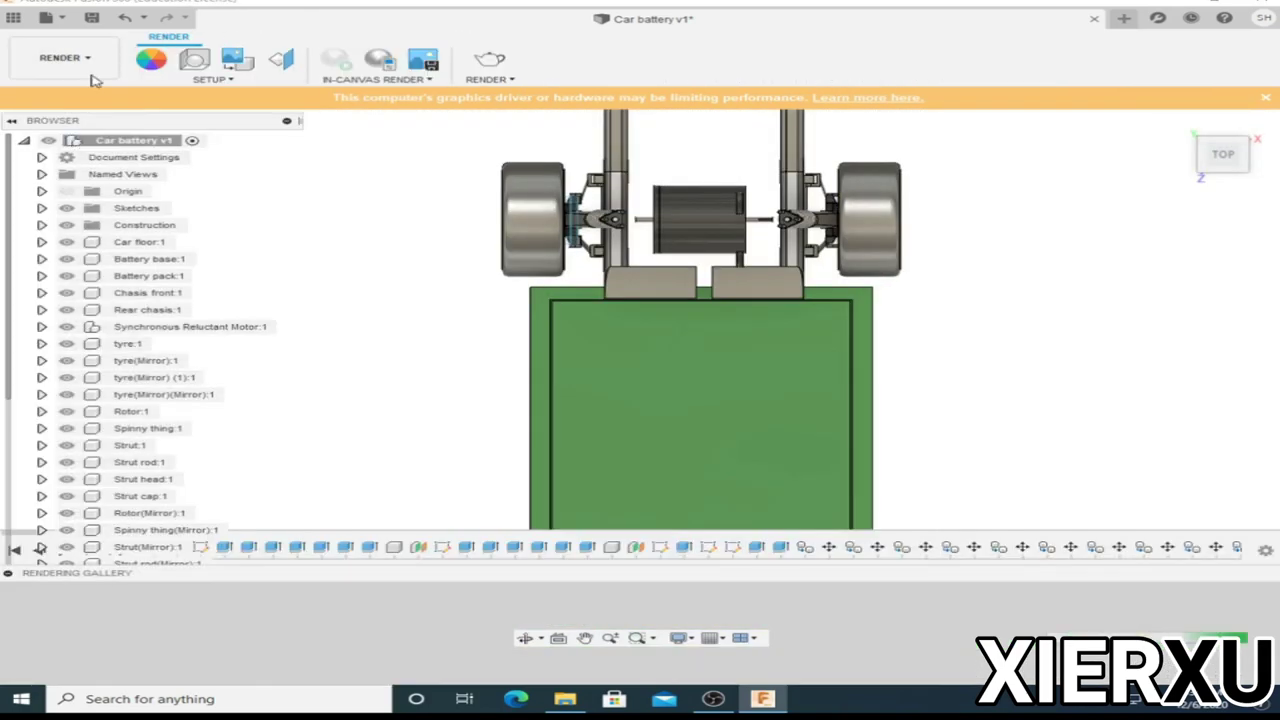
scroll(600, 200, up, 3)
scroll(600, 202, up, 3)
scroll(890, 340, down, 3)
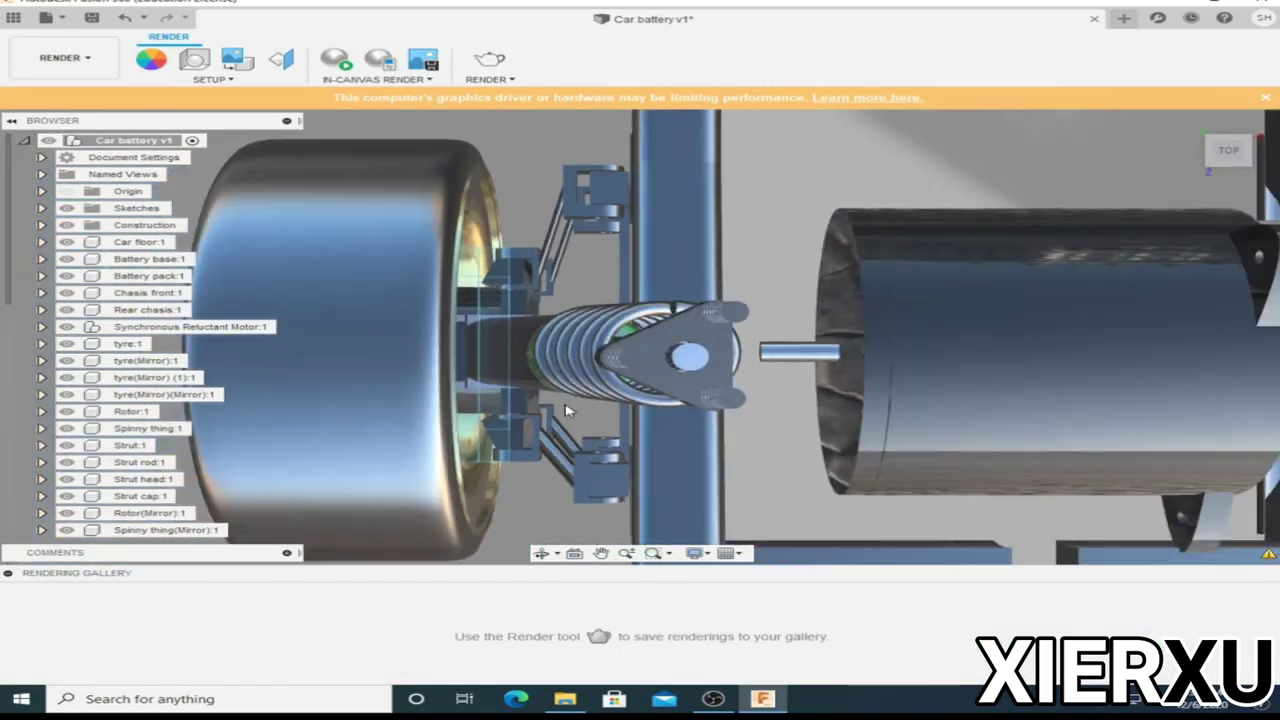
Apply Paint - Metallic (Red) to the Wheel rear rods component.
key(a)
scroll(955, 484, down, 3)
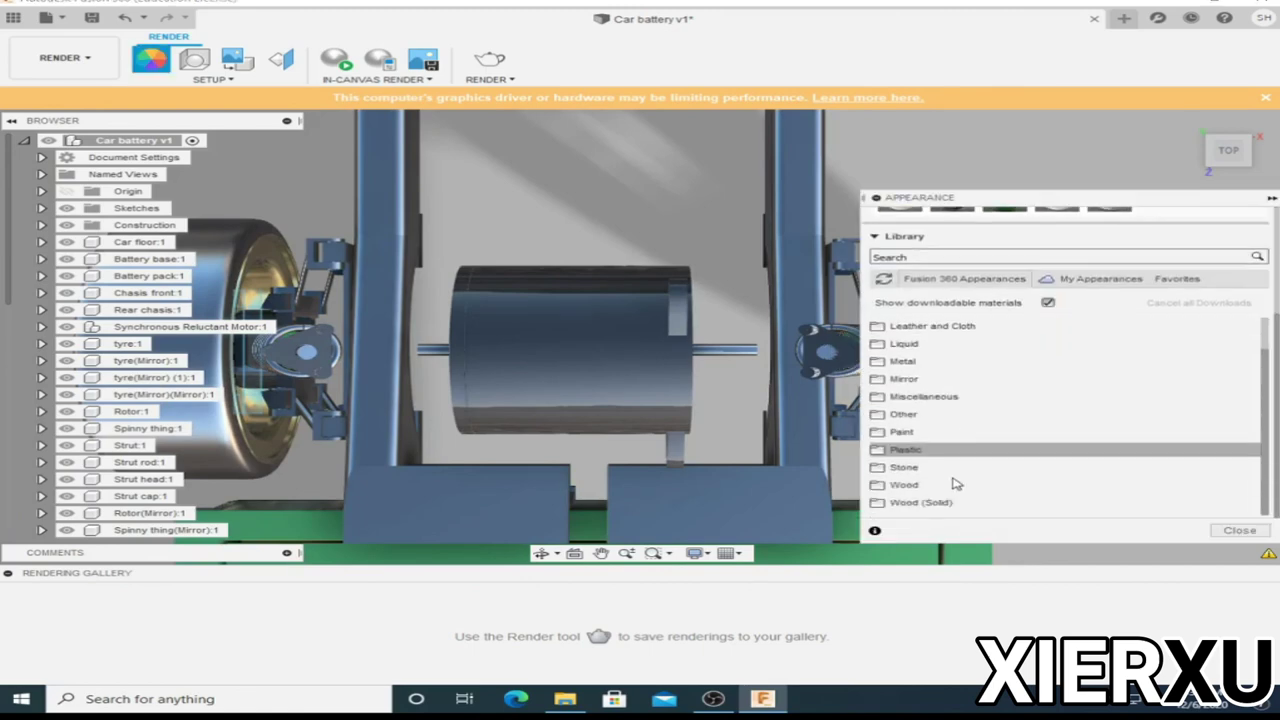
scroll(921, 455, down, 3)
drag(923, 336, 208, 467)
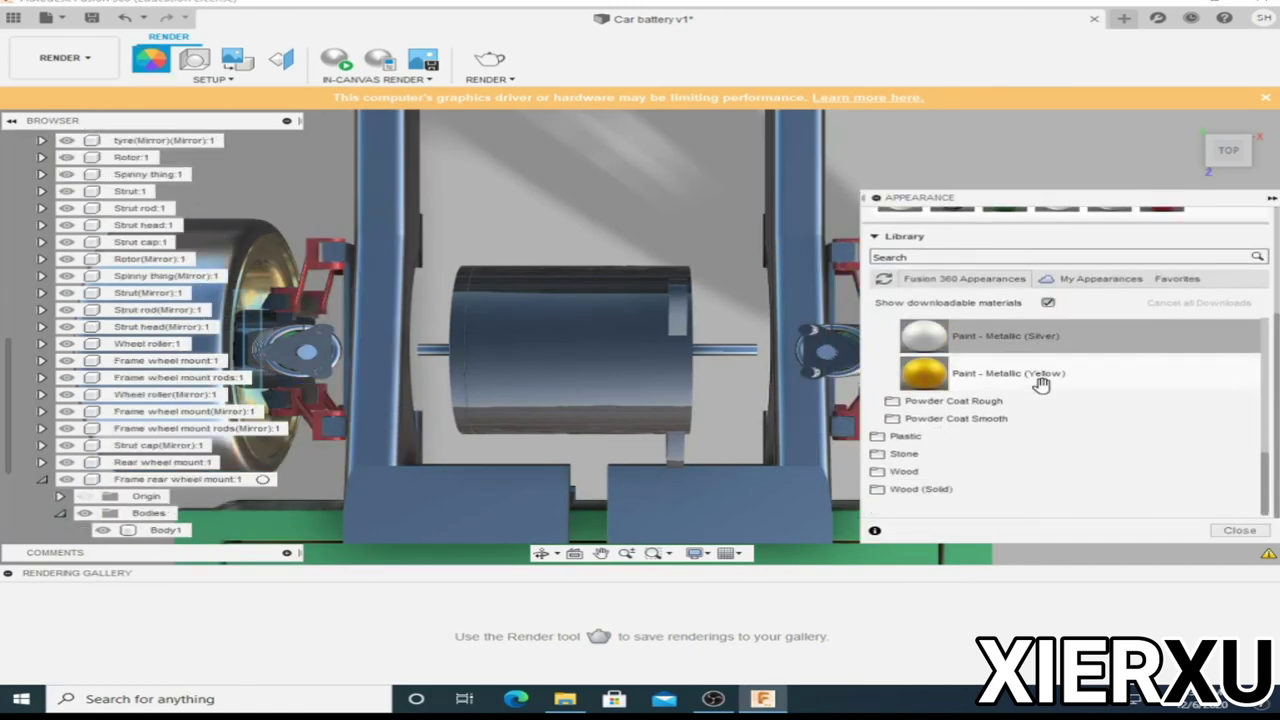
scroll(933, 450, up, 2)
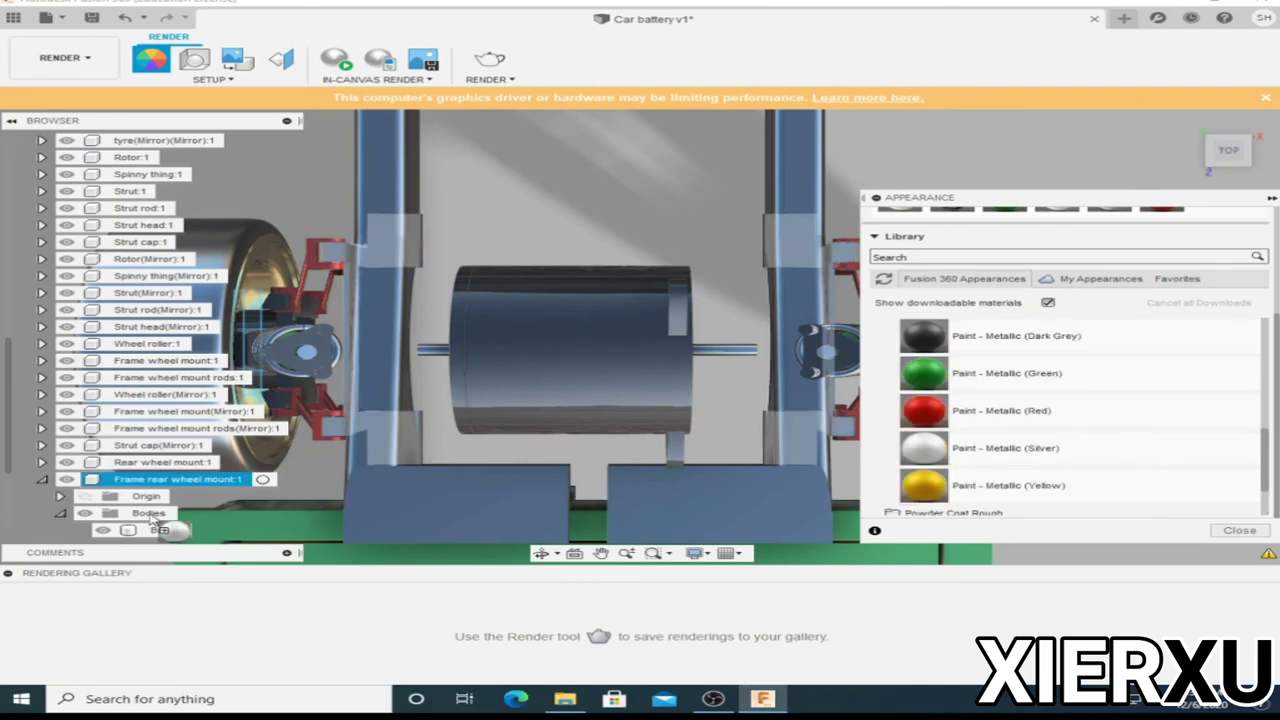
scroll(630, 150, down, 3)
click(1240, 531)
Orbit around the painted car from behind, the left side and a front perspective.
shift+middle_drag(1150, 450, 1018, 350)
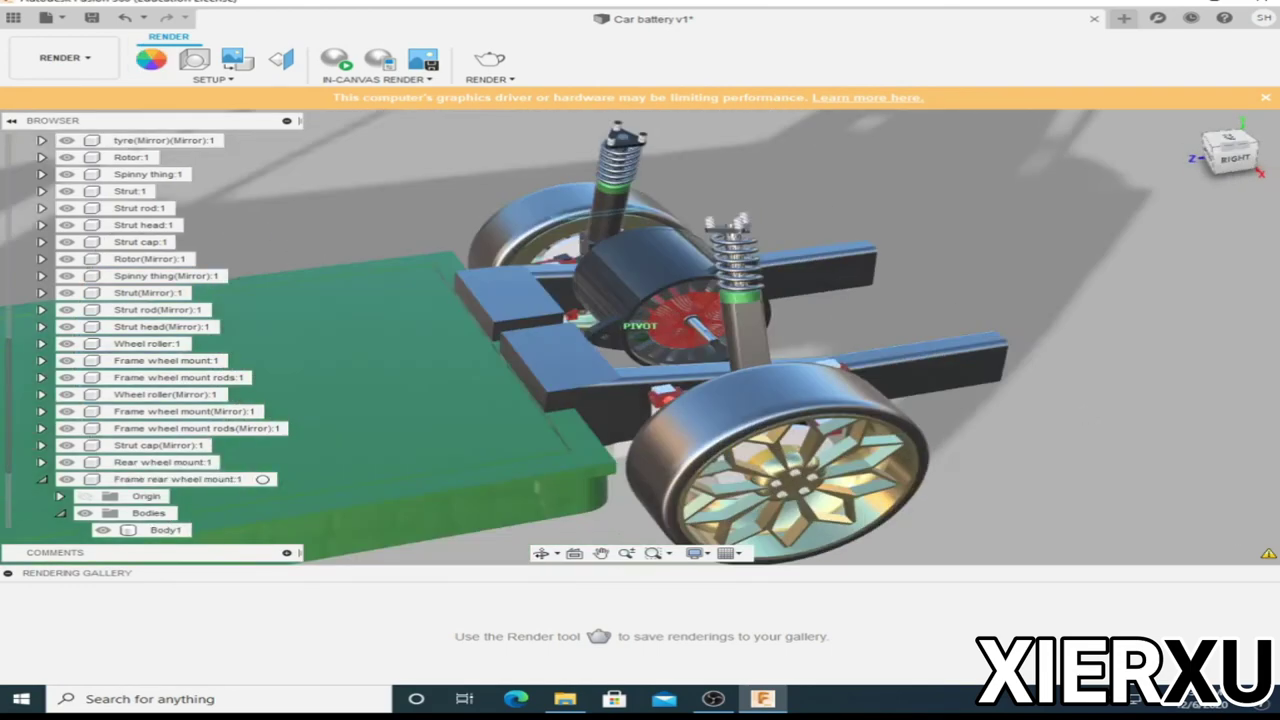
click(1255, 158)
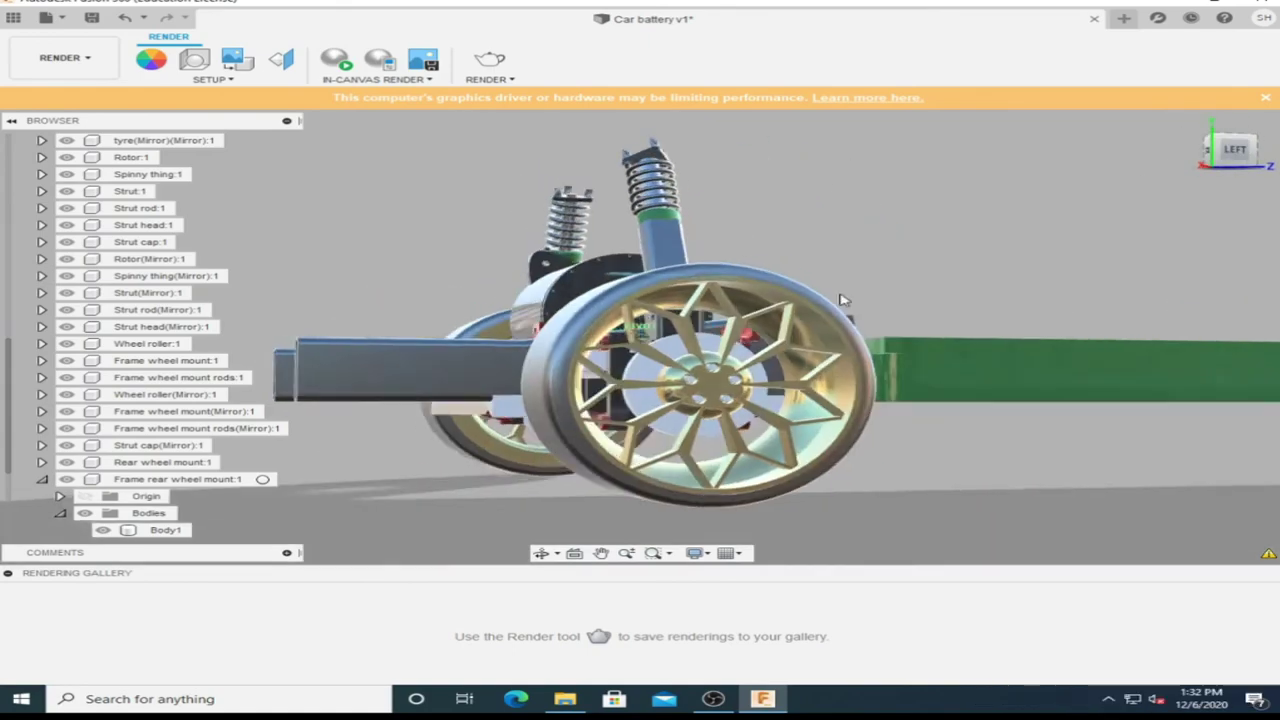
drag(1255, 160, 1054, 64)
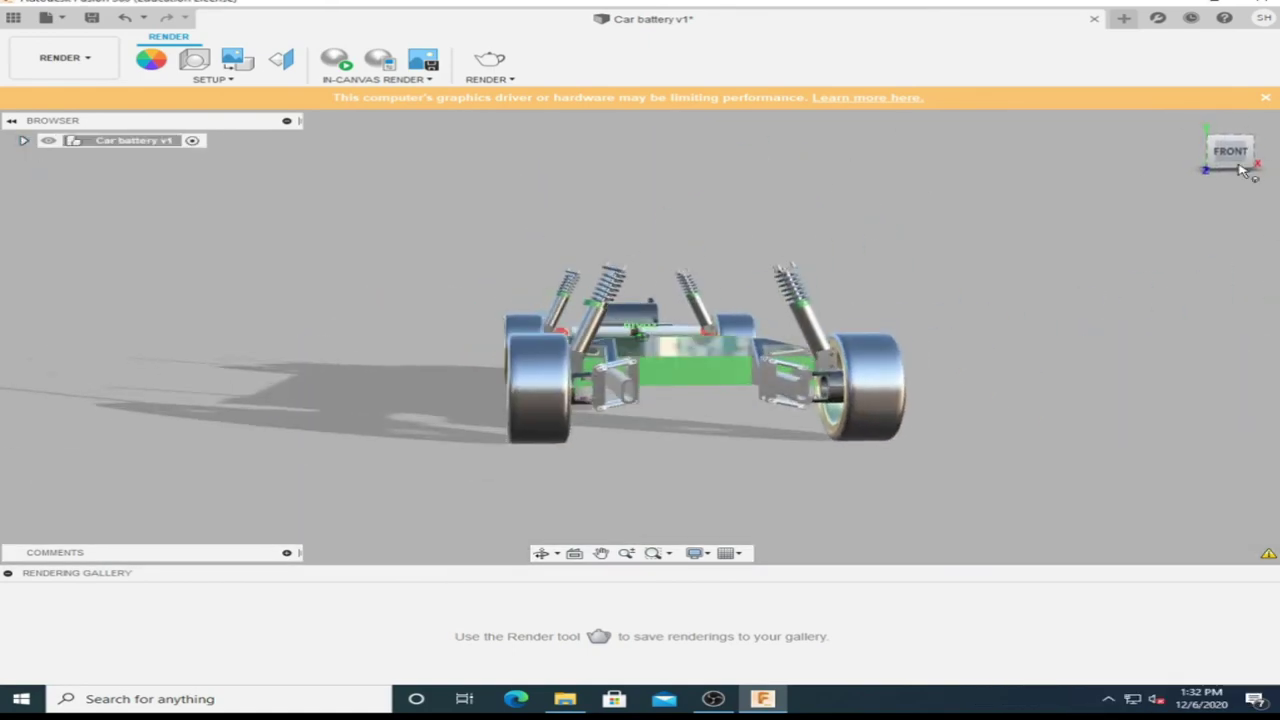